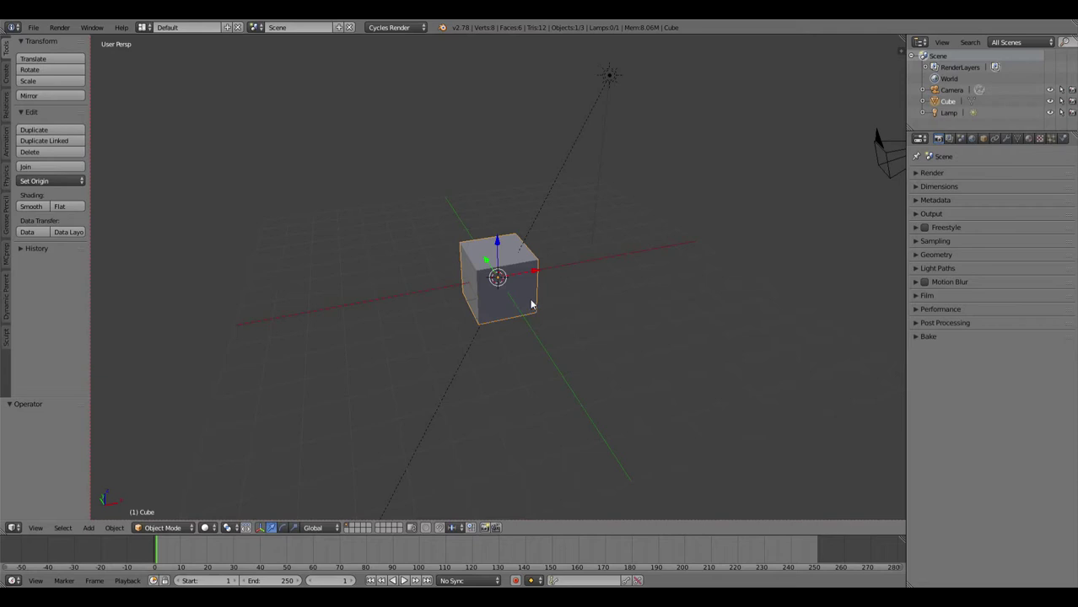
# Turn on the Screencast Keys display in the 3D view.
pyautogui.click(932, 173)
pyautogui.click(931, 174)
pyautogui.press('n')
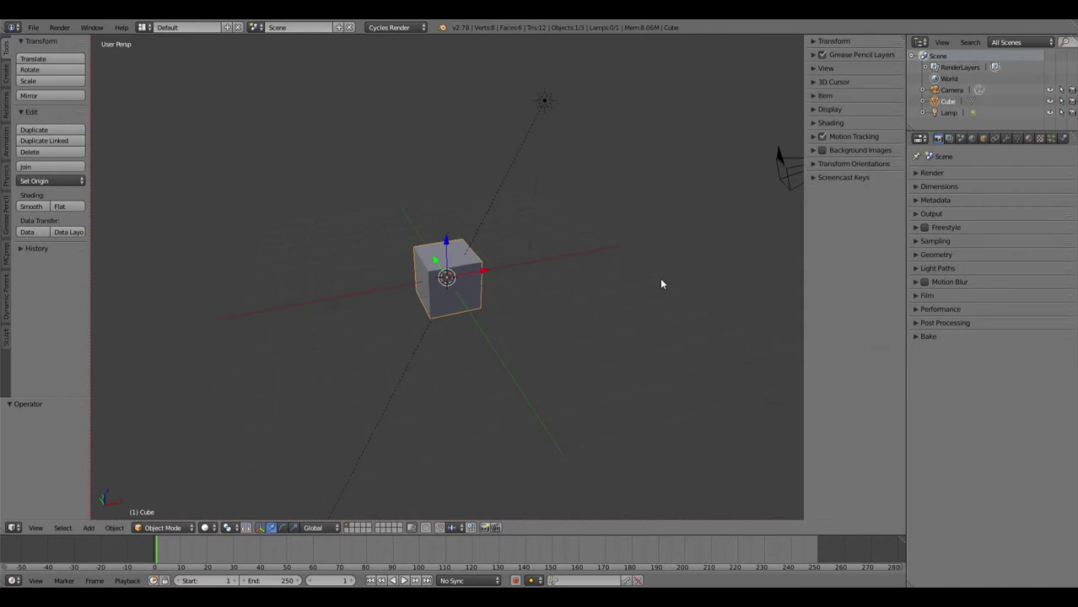
pyautogui.click(839, 177)
pyautogui.click(852, 196)
pyautogui.click(835, 177)
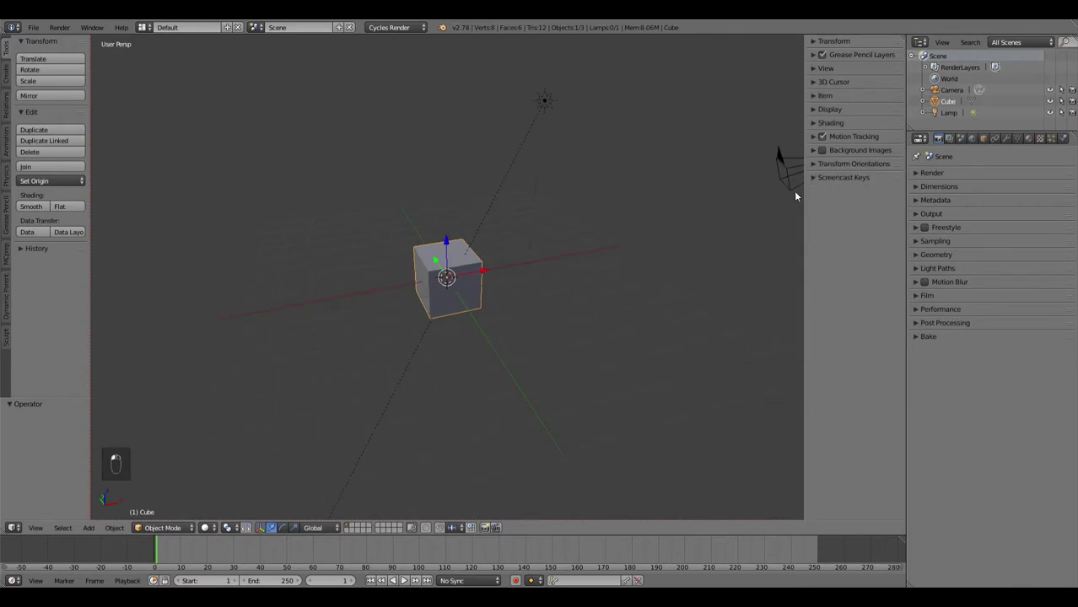
pyautogui.press('space')
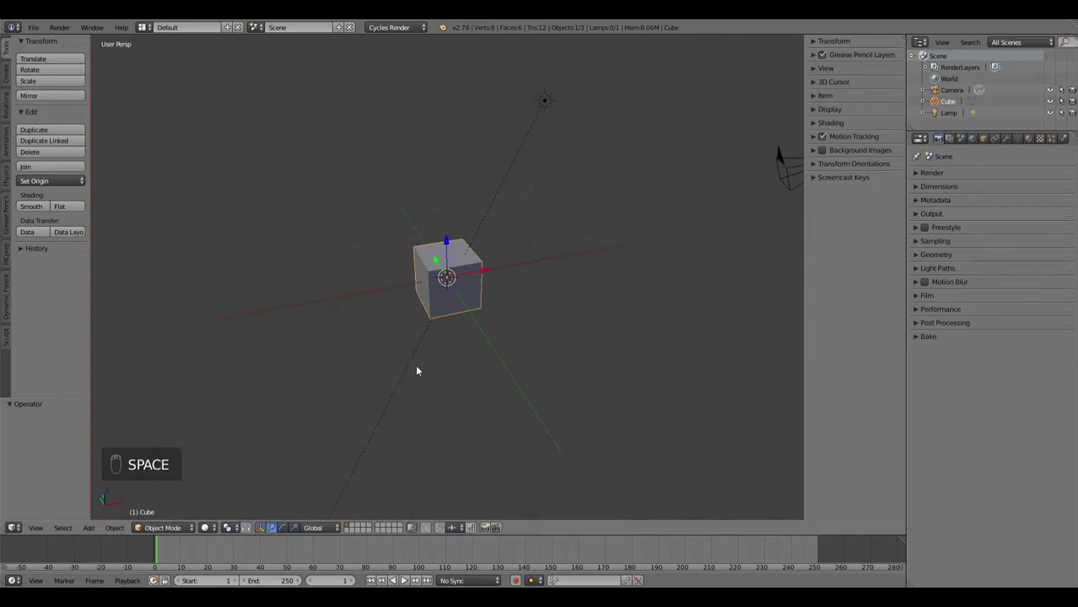
# Delete the default cube from the scene.
pyautogui.moveTo(474, 290); pyautogui.dragTo(495, 284, button='middle')
pyautogui.press('x')
pyautogui.click(468, 312)
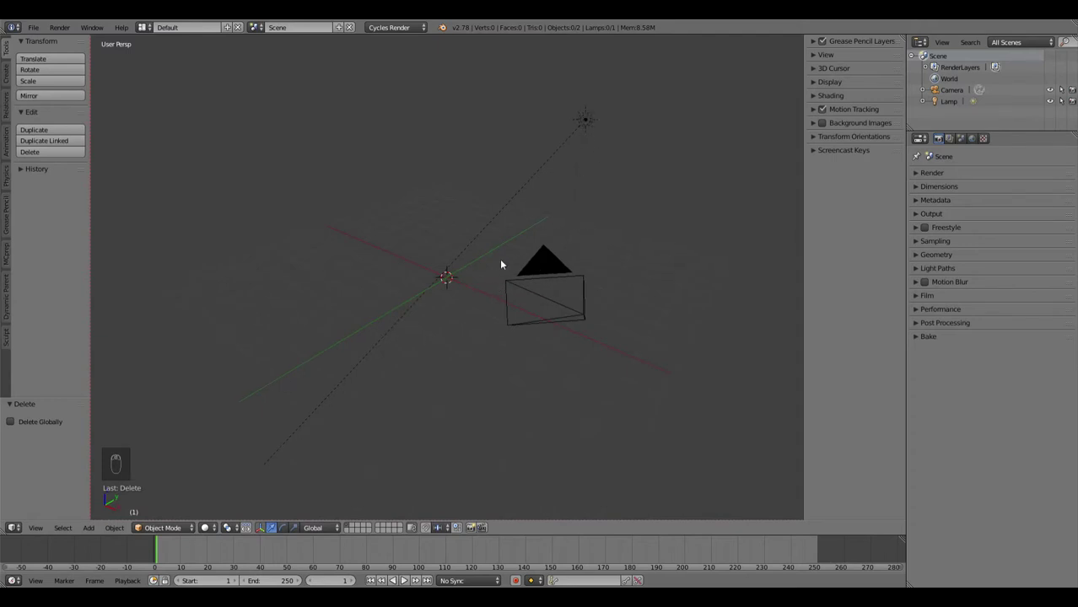
pyautogui.hotkey('shift', 'a')
pyautogui.moveTo(496, 266)
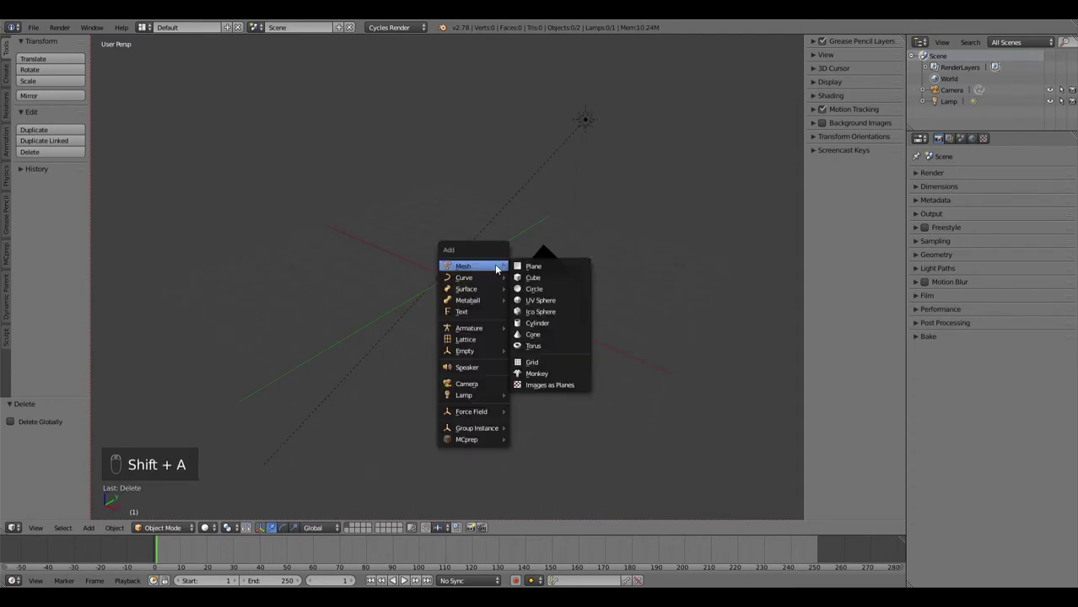
pyautogui.click(544, 314)
pyautogui.moveTo(484, 215); pyautogui.dragTo(522, 232, button='middle')
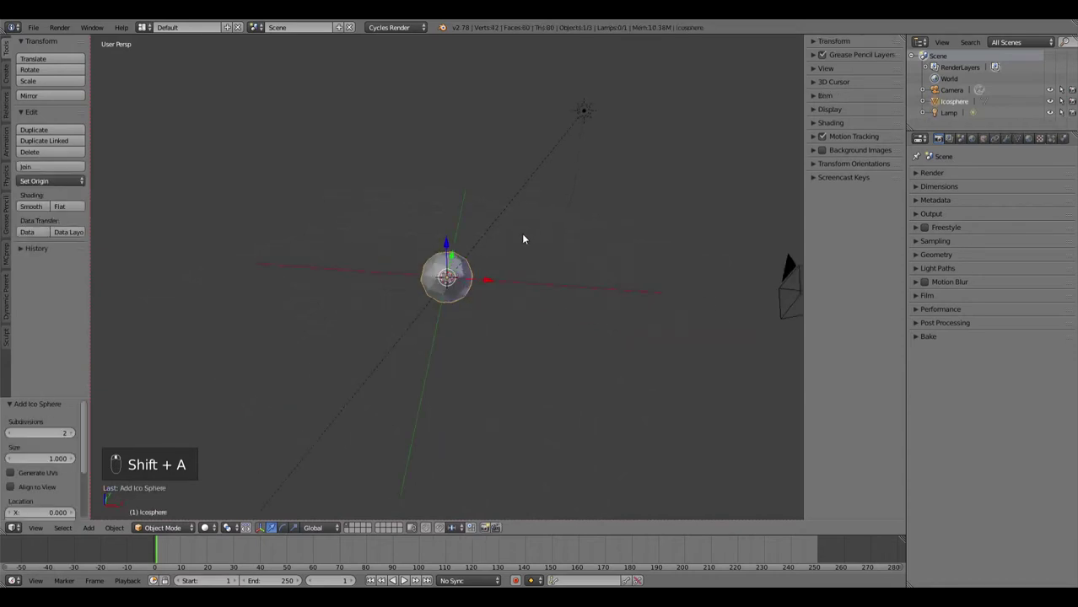
pyautogui.press('s')
pyautogui.click(690, 250)
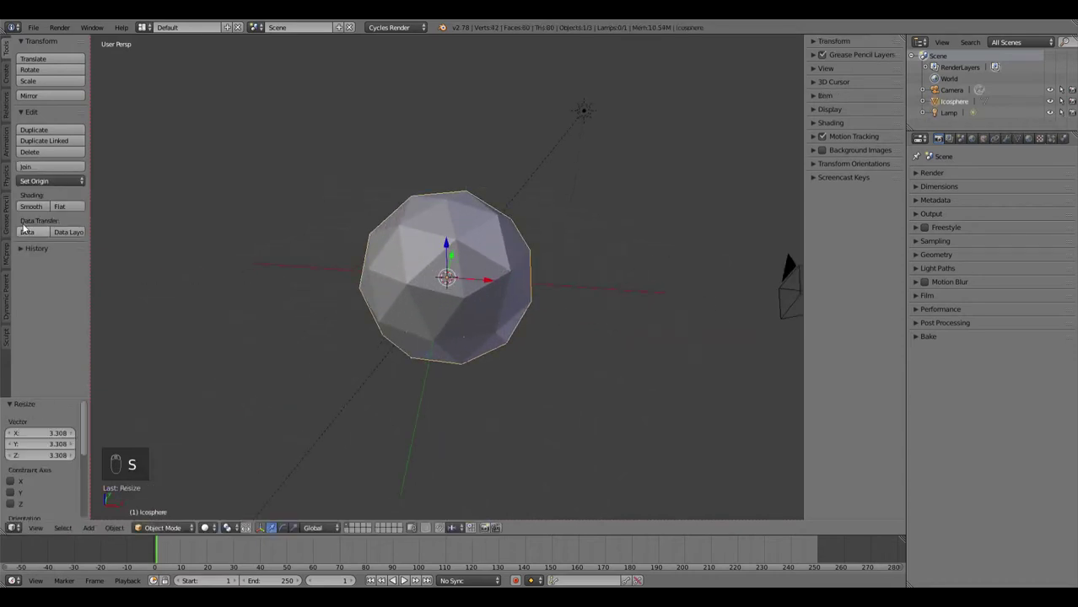
pyautogui.press('Tab')
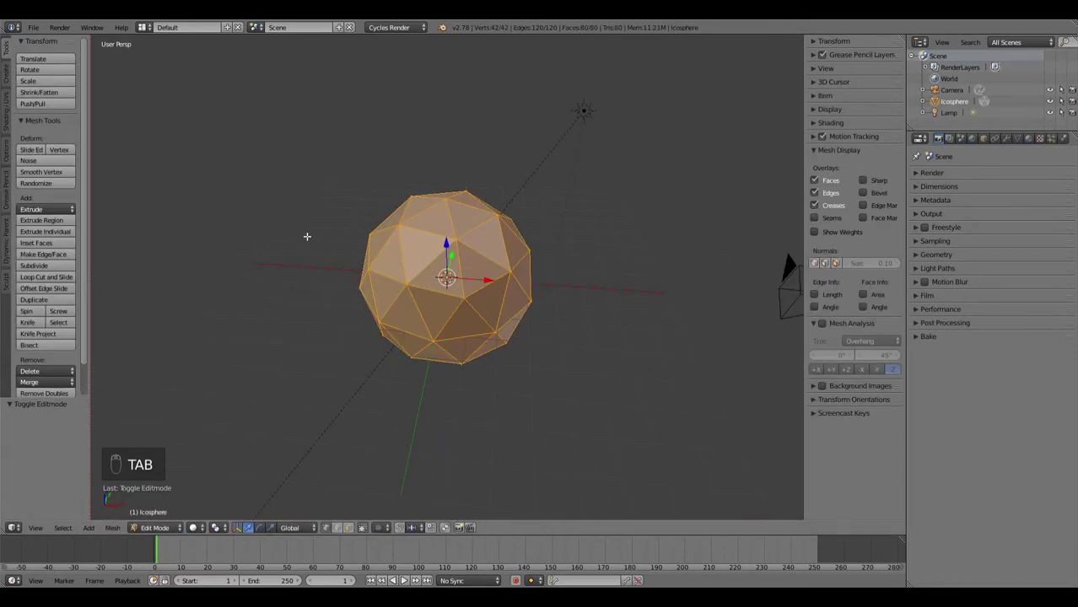
pyautogui.press('Tab')
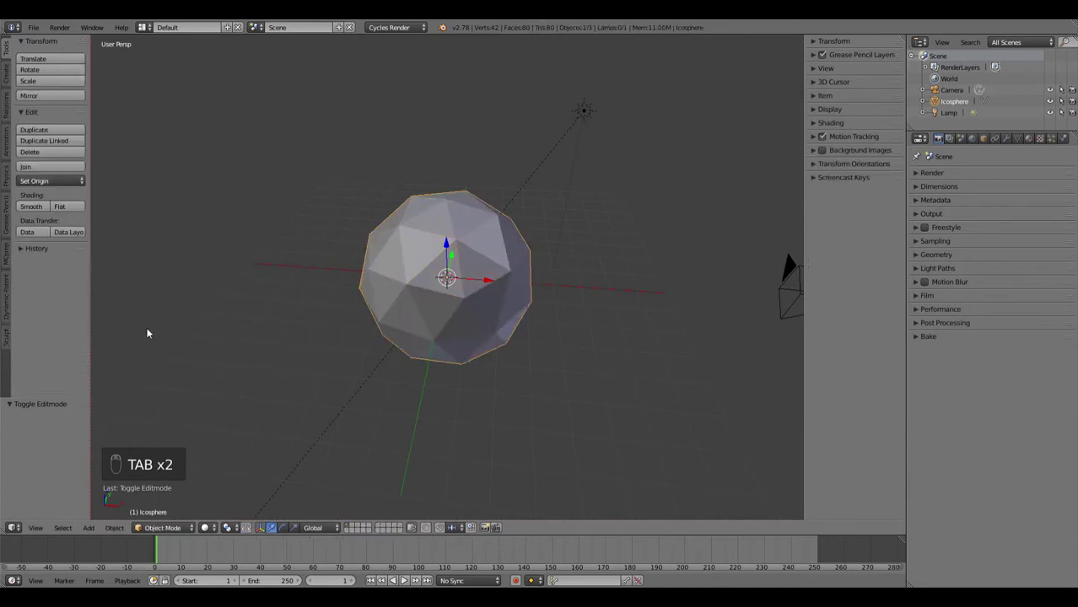
pyautogui.press('x')
pyautogui.click(499, 250)
# Add an ico sphere at the scene centre with 6 subdivisions.
pyautogui.hotkey('shift', 'a')
pyautogui.moveTo(488, 244)
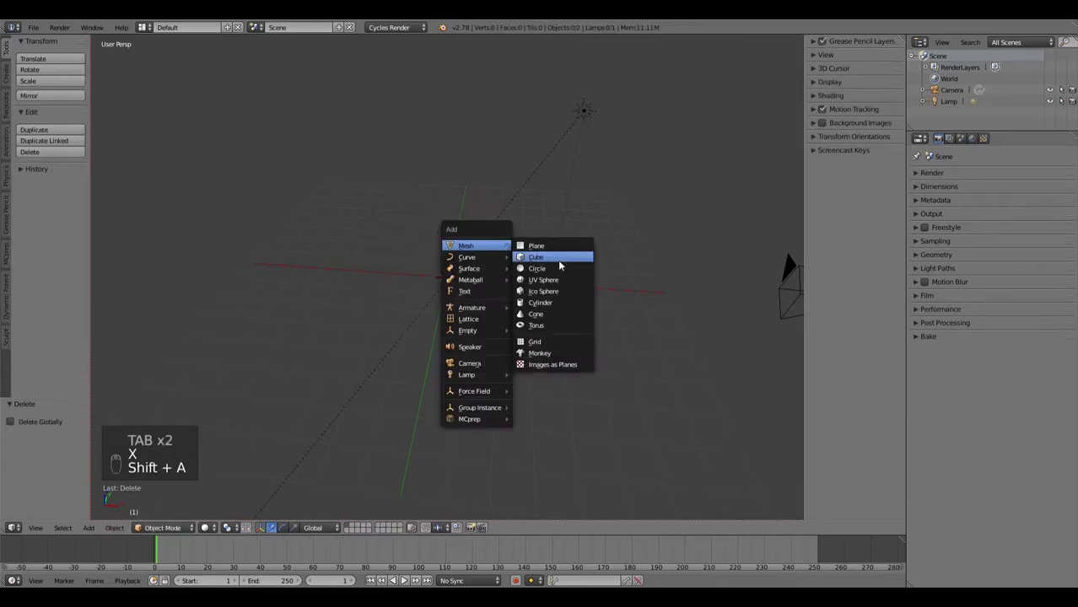
pyautogui.click(544, 291)
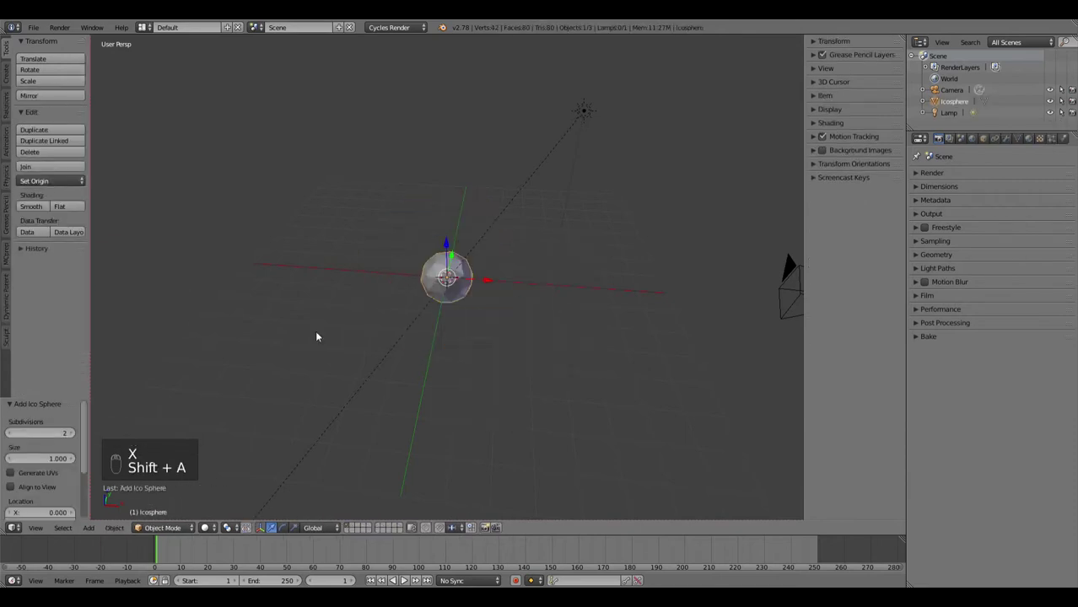
pyautogui.click(42, 433)
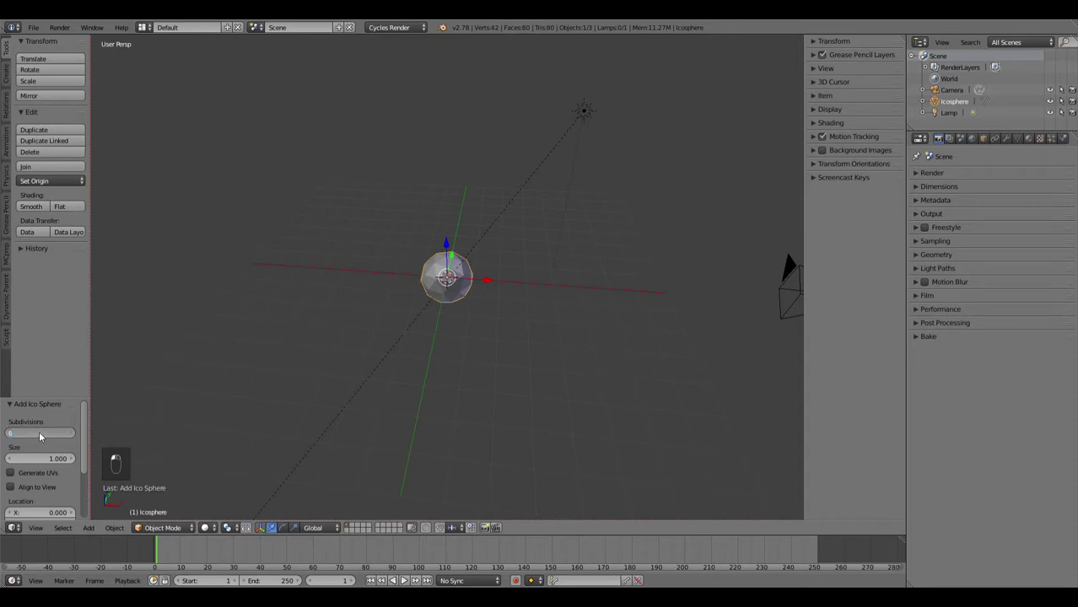
pyautogui.write('6')
pyautogui.press('Return')
# Scale the ico sphere up uniformly by about 5.29 and apply smooth shading to it.
pyautogui.press('s')
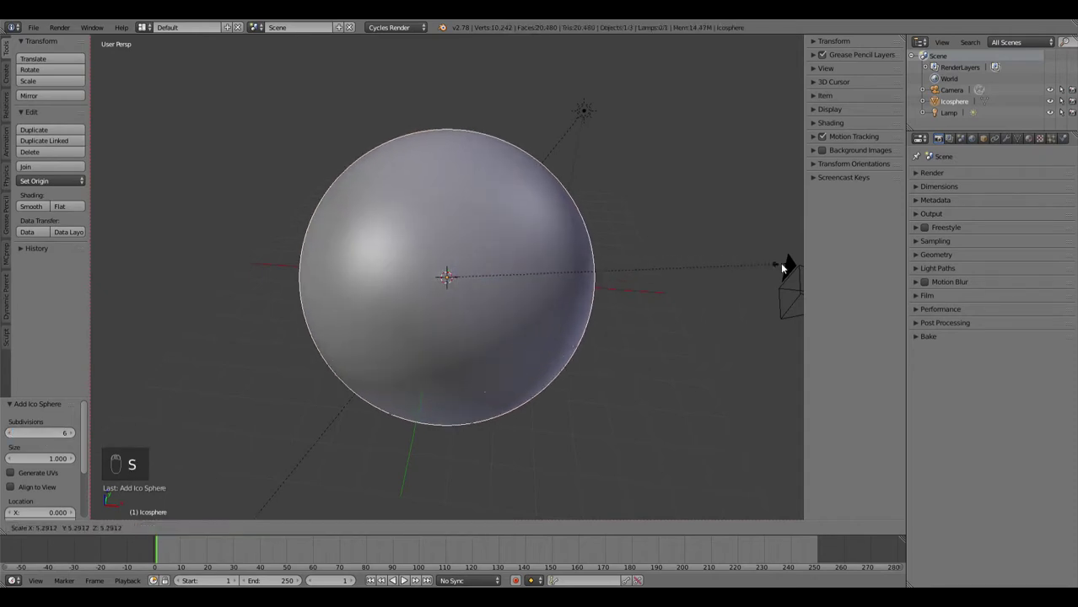
pyautogui.click(782, 268)
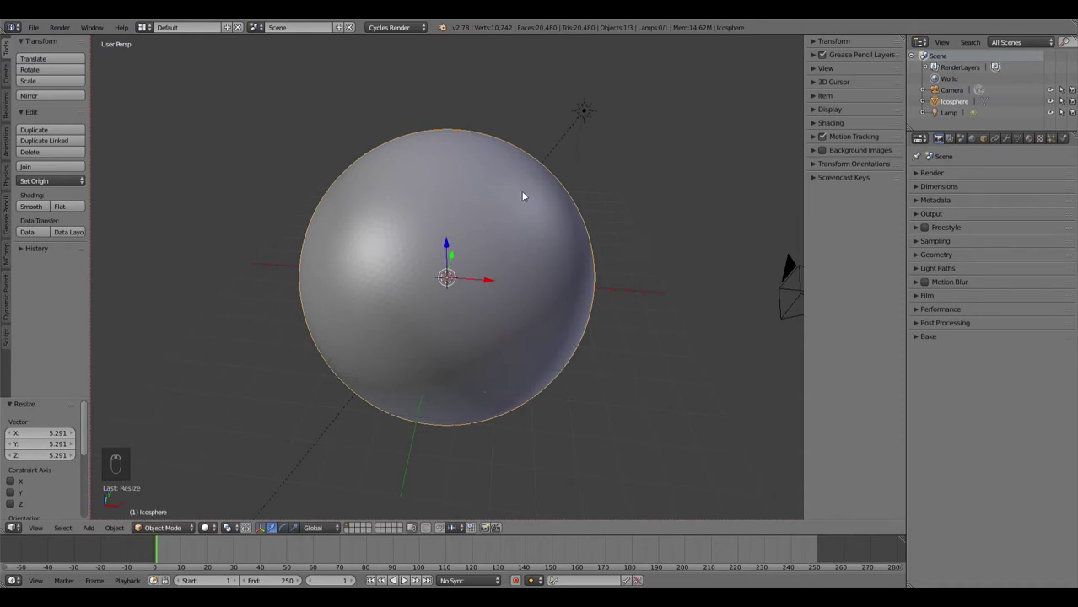
pyautogui.click(37, 209)
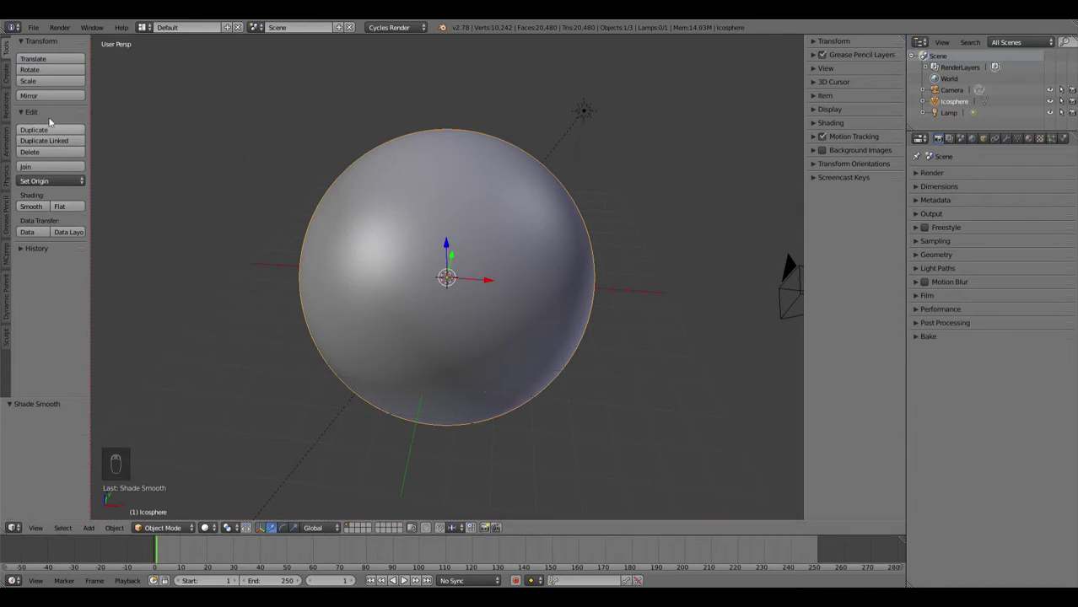
pyautogui.press('t')
pyautogui.press('t')
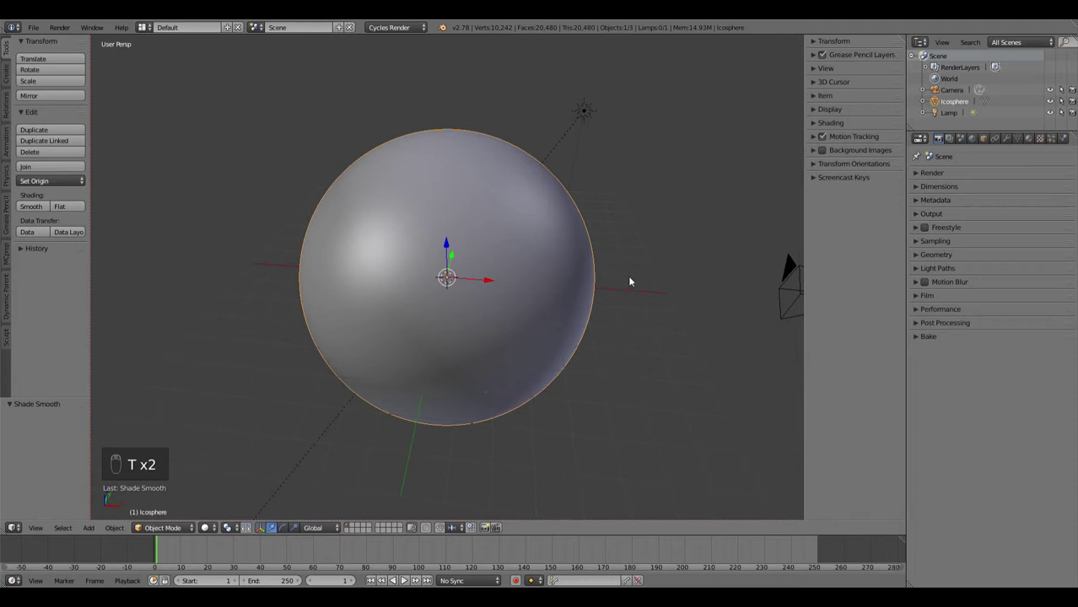
pyautogui.moveTo(629, 282); pyautogui.dragTo(632, 245, button='middle')
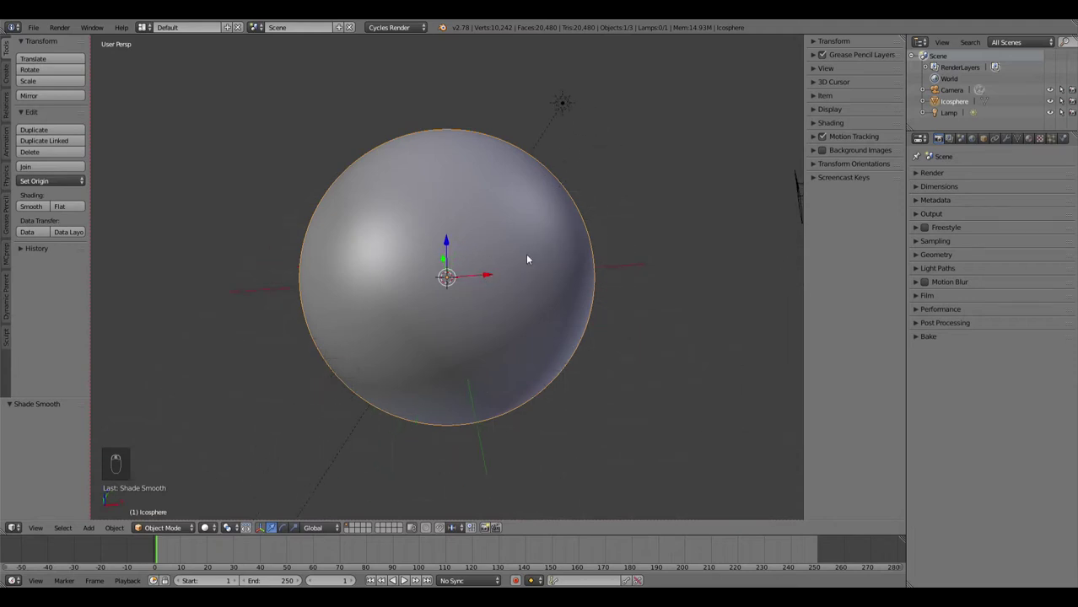
# Add a UV sphere, move it along the X axis clear of the ico sphere, and focus on it.
pyautogui.hotkey('shift', 'a')
pyautogui.moveTo(525, 254)
pyautogui.click(570, 291)
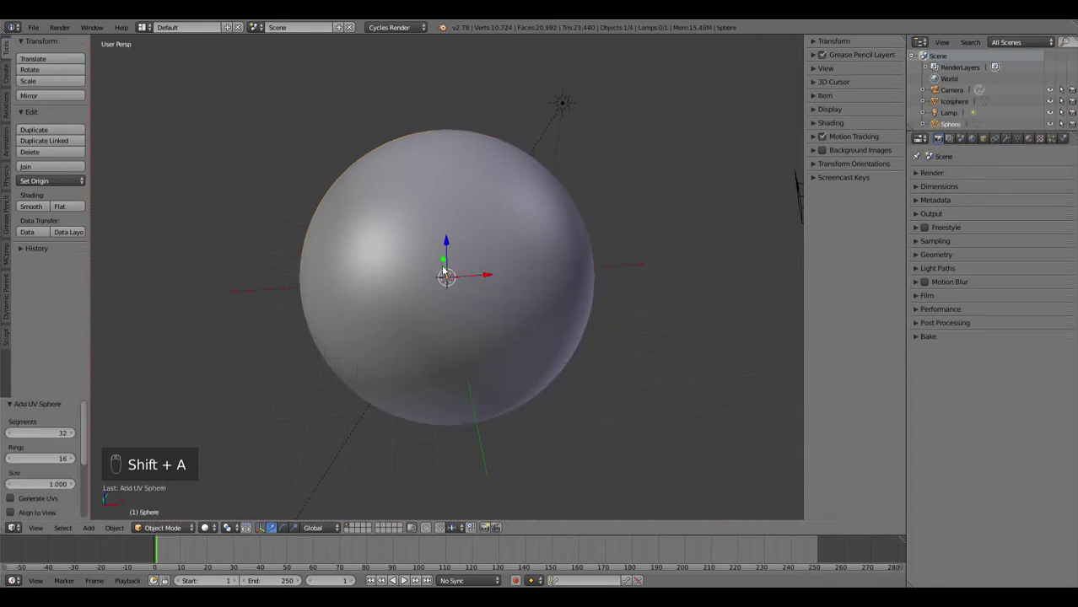
pyautogui.moveTo(485, 280); pyautogui.dragTo(665, 256)
pyautogui.press('f')
pyautogui.moveTo(665, 256); pyautogui.dragTo(592, 326, button='middle')
# Examine the UV sphere's mesh in Edit Mode, picking the pole vertex and individual faces to compare their shapes.
pyautogui.press('Tab')
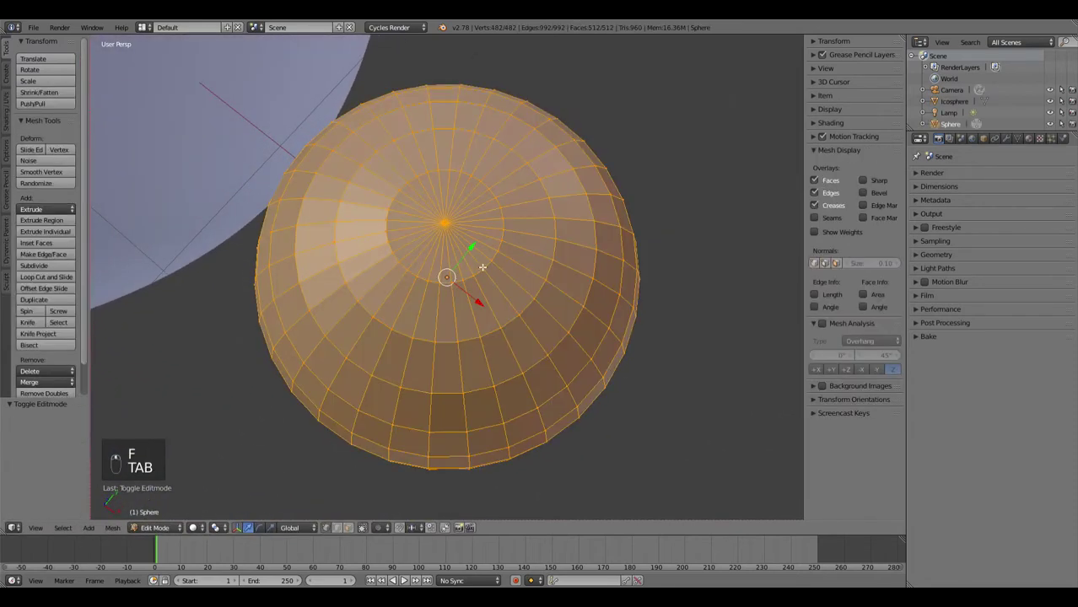
pyautogui.rightClick(461, 220)
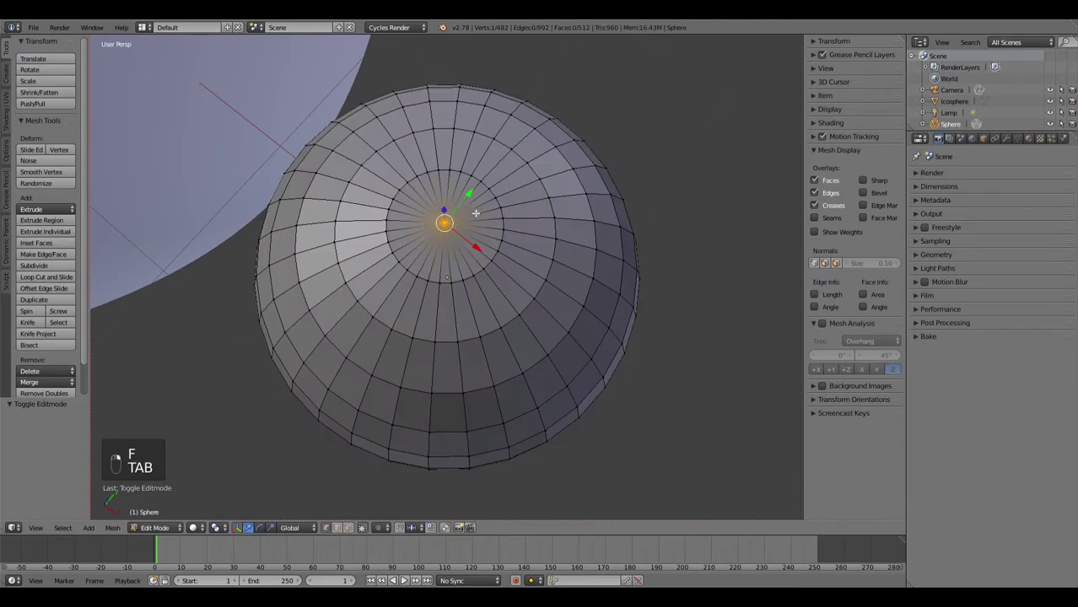
pyautogui.click(351, 529)
pyautogui.rightClick(426, 248)
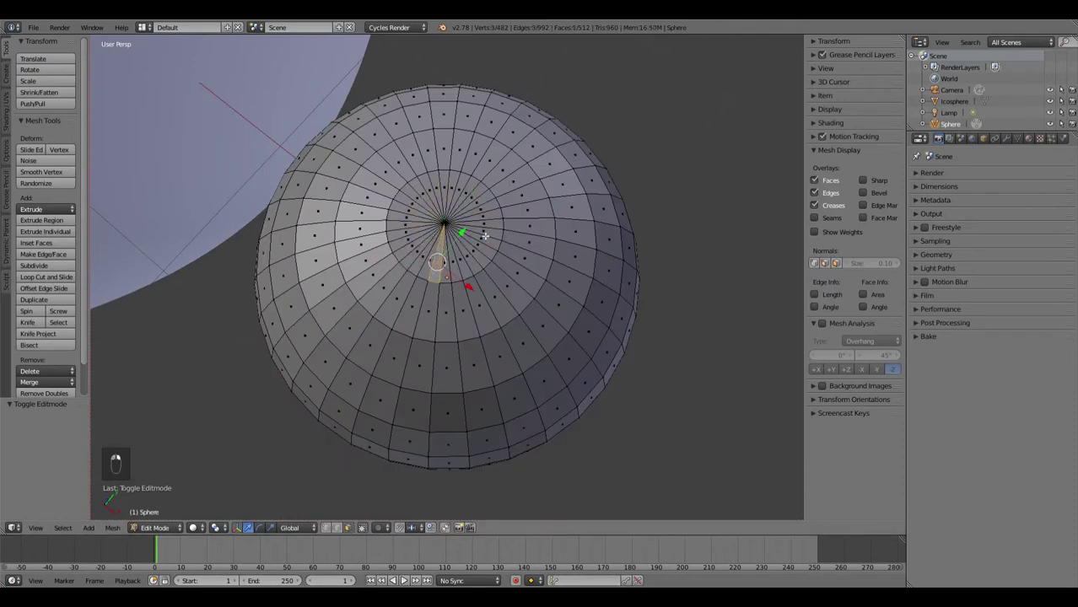
pyautogui.moveTo(442, 256); pyautogui.dragTo(501, 224, button='middle')
pyautogui.rightClick(505, 259)
pyautogui.rightClick(489, 192)
pyautogui.press('KP_7')
pyautogui.rightClick(481, 257)
pyautogui.rightClick(429, 241)
pyautogui.press('Tab')
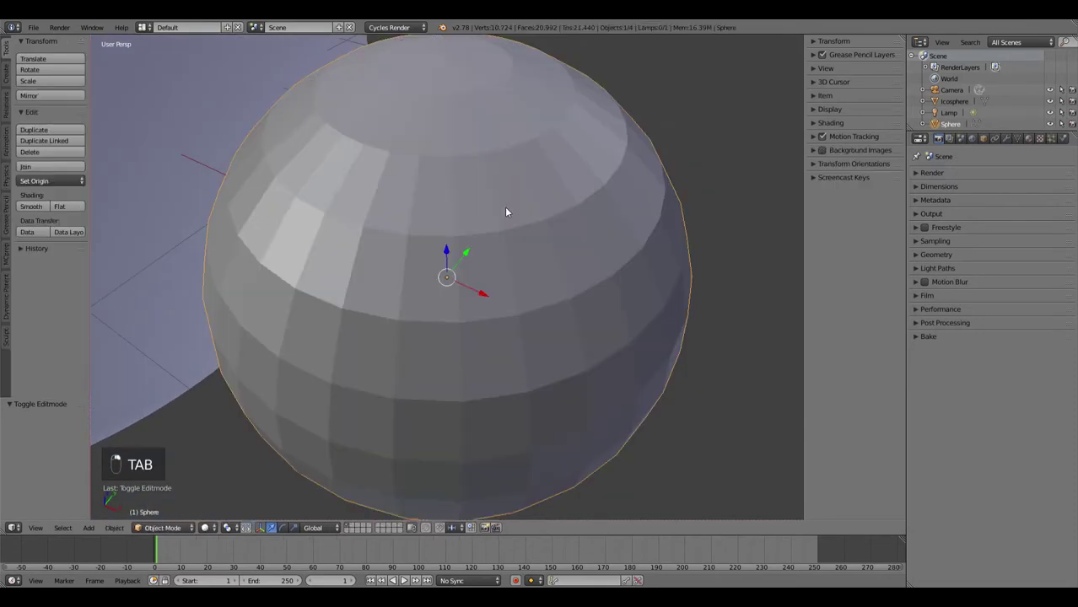
# Delete the UV sphere, keeping only the ico sphere.
pyautogui.press('x')
pyautogui.click(506, 211)
pyautogui.press('f')
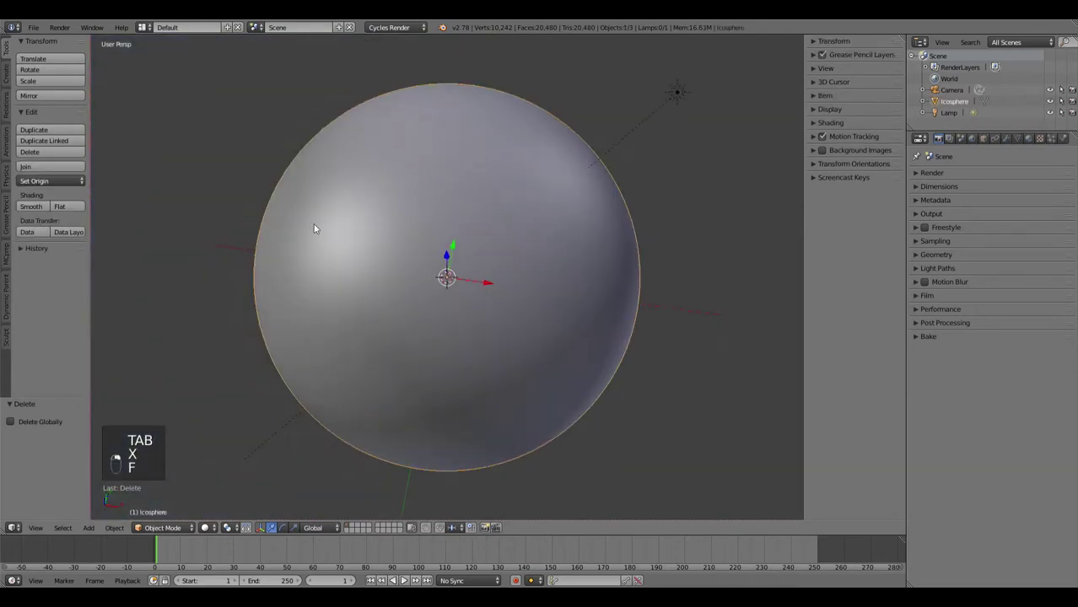
# Set the sun lamp's strength to 2.5, checking the lighting on the sphere in a rendered preview.
pyautogui.moveTo(490, 205); pyautogui.dragTo(544, 226, button='middle')
pyautogui.moveTo(700, 209); pyautogui.dragTo(647, 194, button='middle')
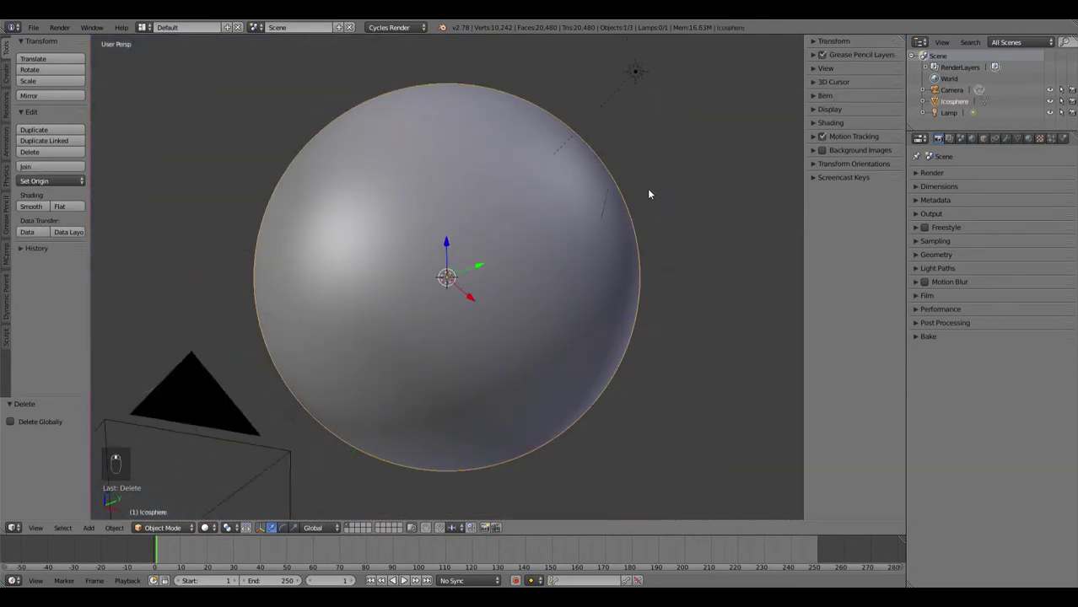
pyautogui.rightClick(633, 71)
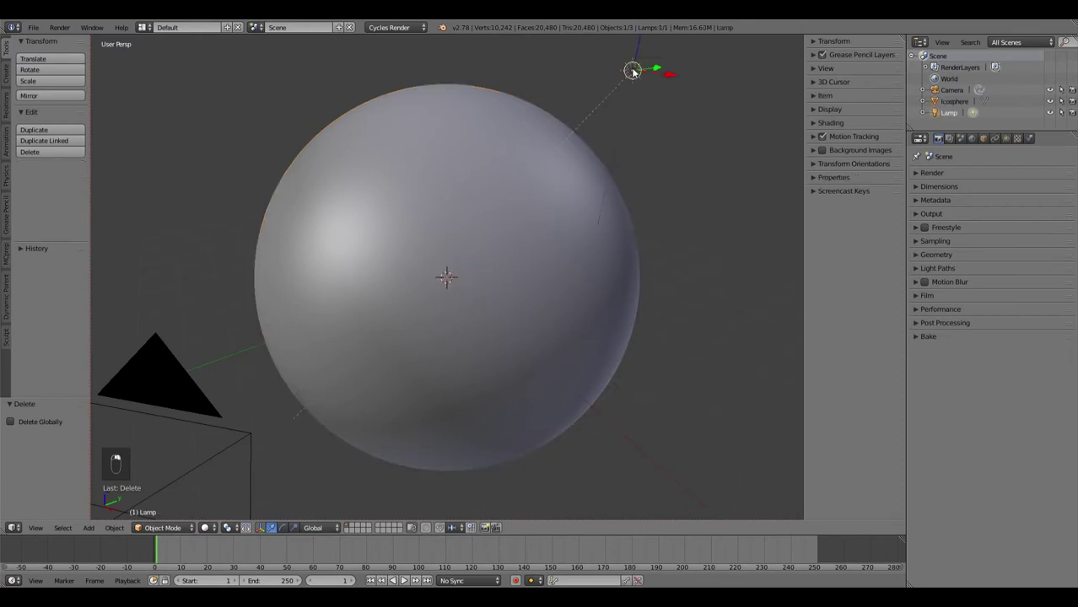
pyautogui.click(1005, 138)
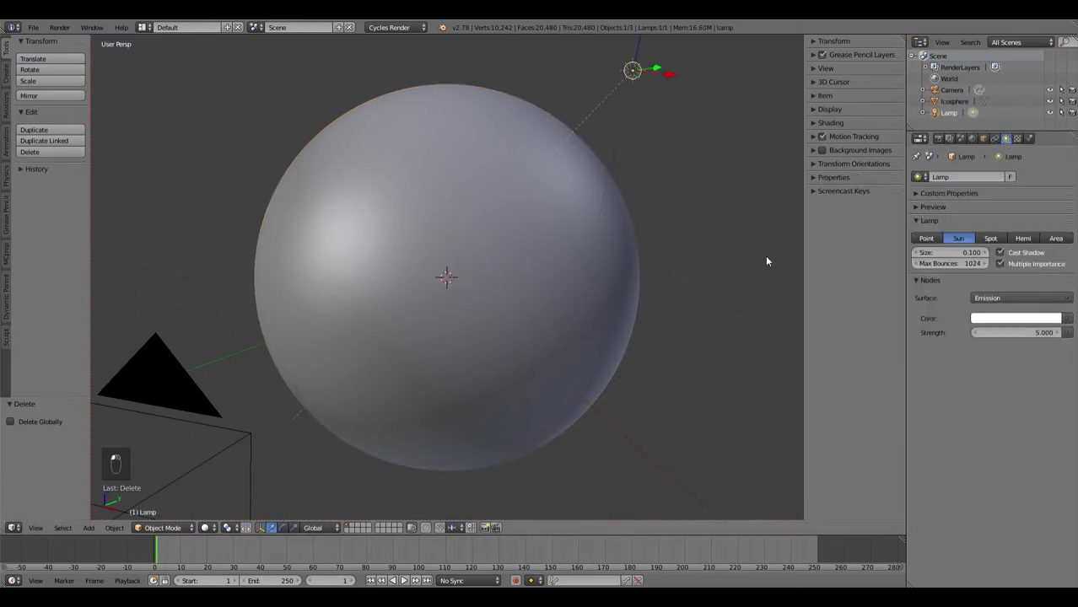
pyautogui.press('n')
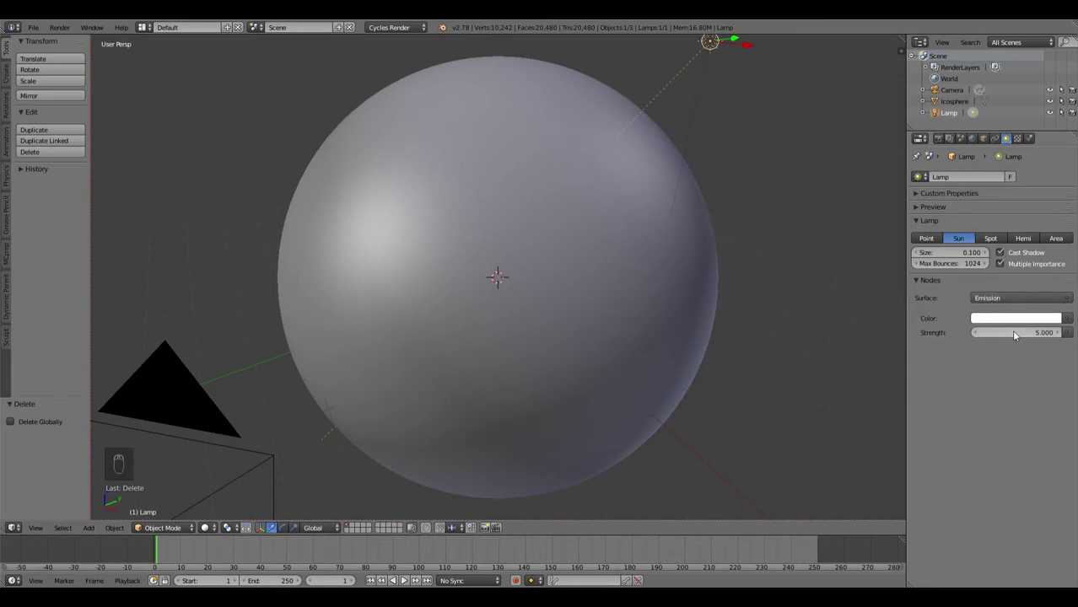
pyautogui.hotkey('shift', 'z')
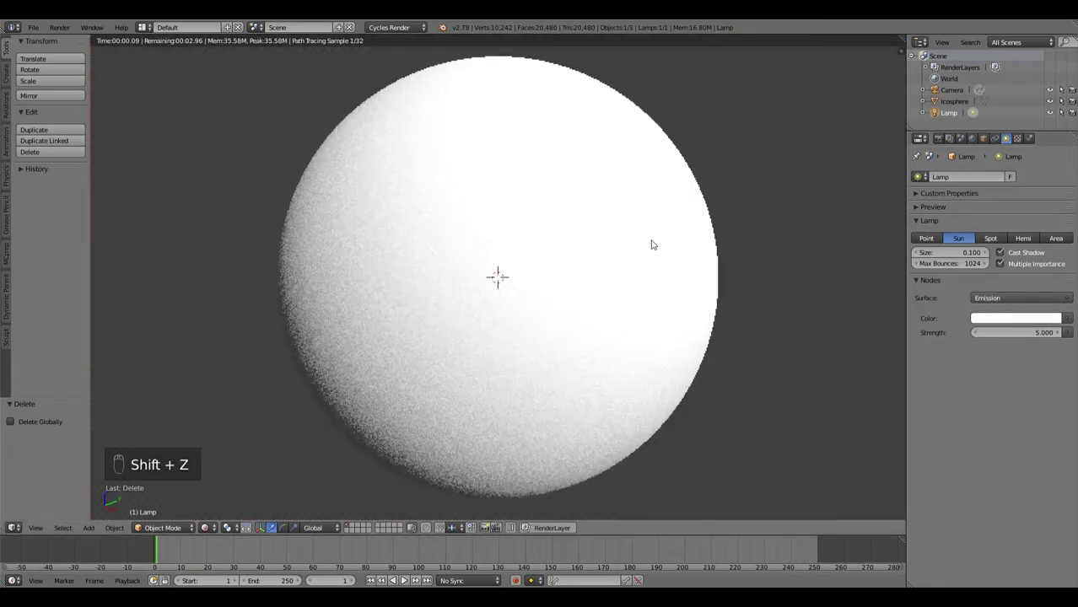
pyautogui.click(1023, 334)
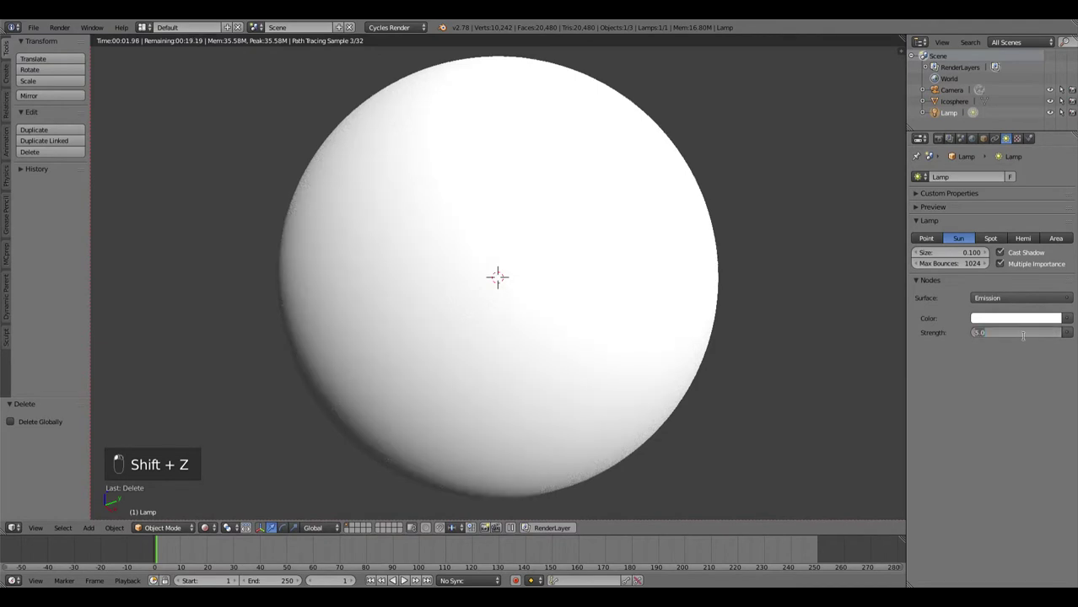
pyautogui.write('2.5')
pyautogui.press('Return')
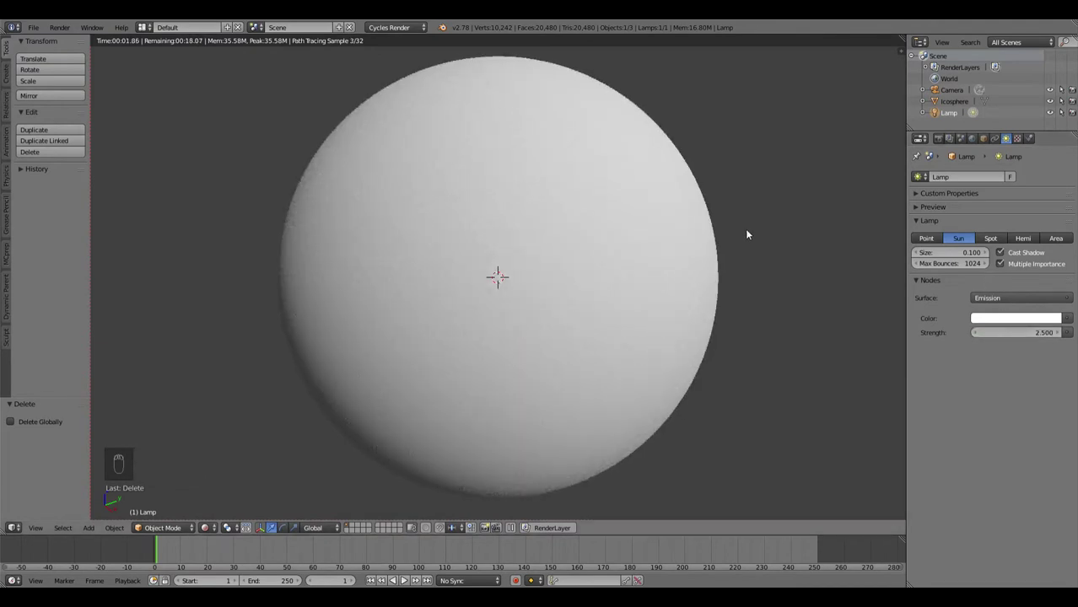
pyautogui.hotkey('shift', 'z')
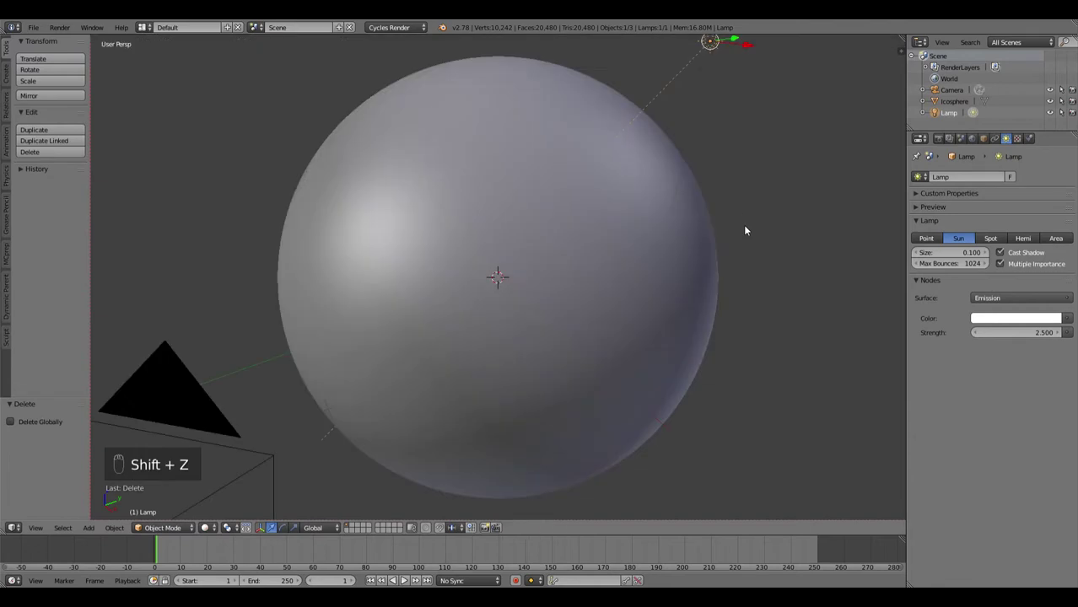
# Set the world's surface color to black.
pyautogui.click(962, 139)
pyautogui.click(971, 139)
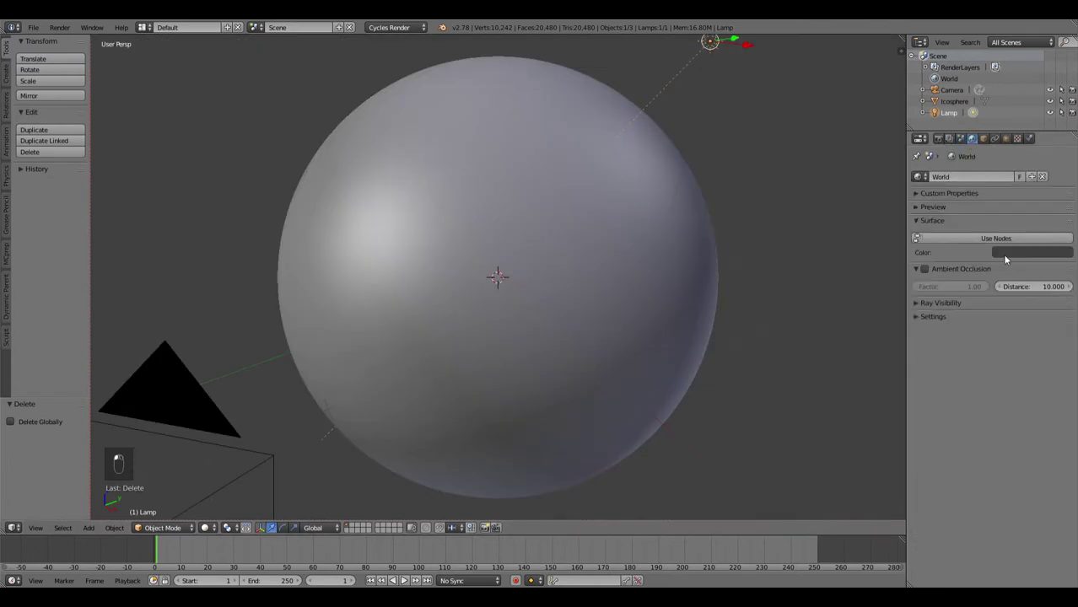
pyautogui.click(1031, 253)
pyautogui.moveTo(1062, 163); pyautogui.dragTo(1063, 180)
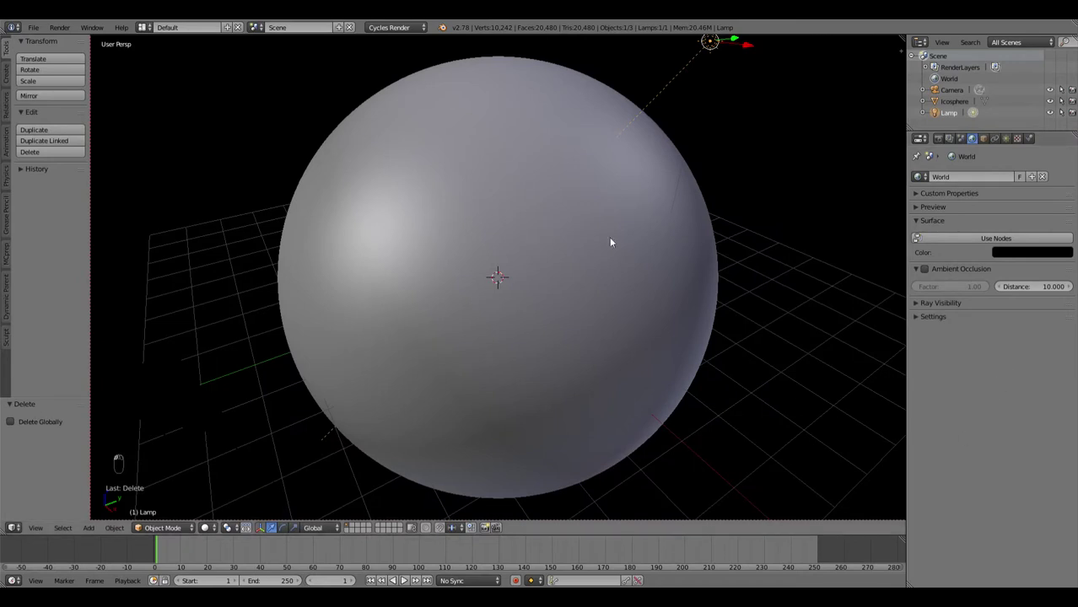
# Turn off the World Background display option for the 3D view.
pyautogui.press('n')
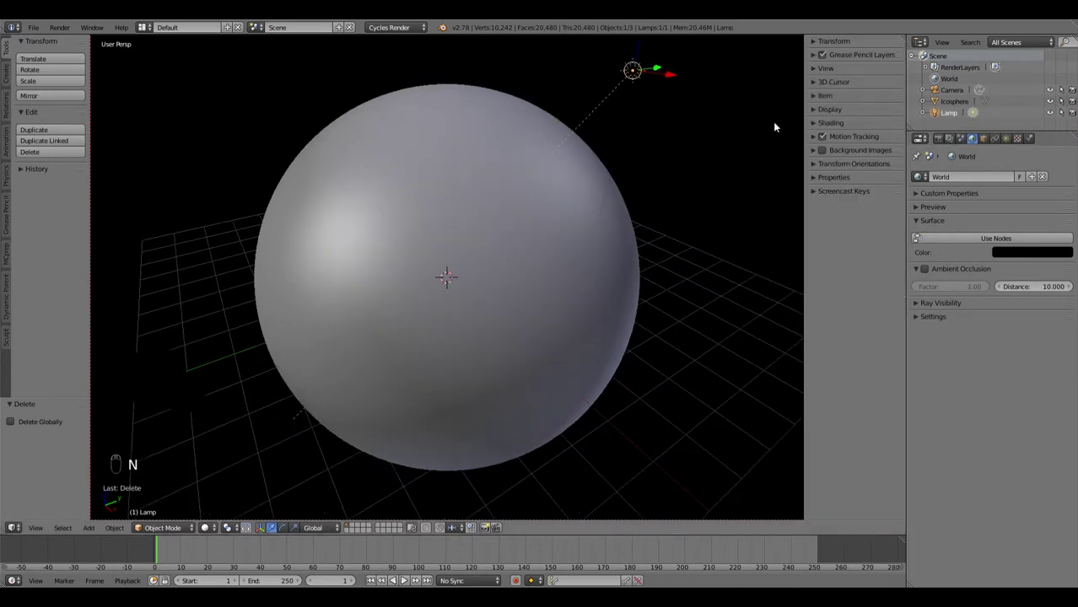
pyautogui.click(852, 108)
pyautogui.click(825, 140)
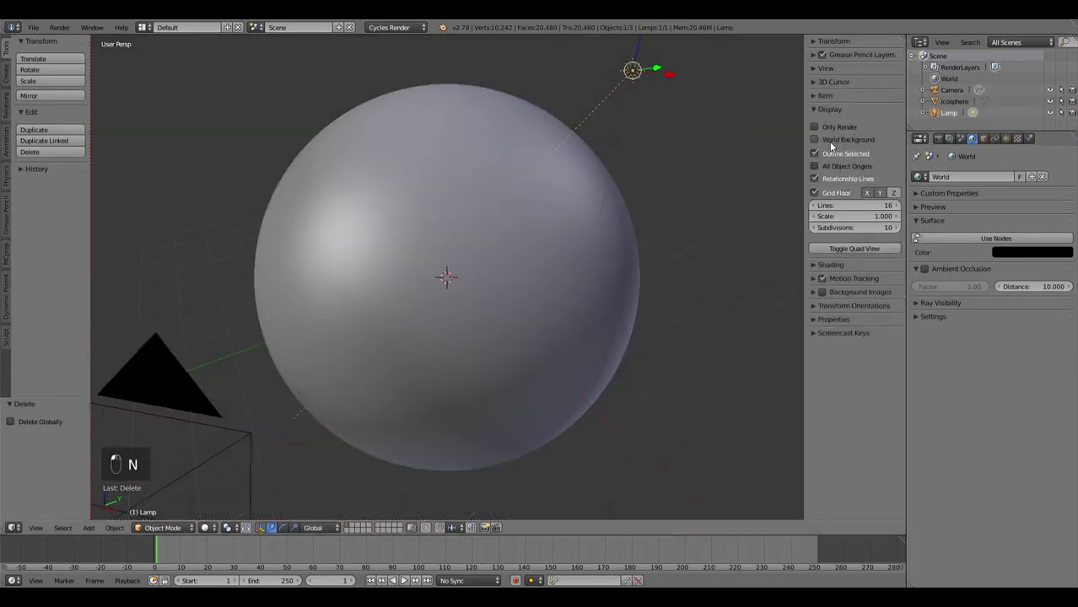
# Turn the World Background display option back on for the 3D view.
pyautogui.click(826, 139)
pyautogui.click(826, 139)
pyautogui.click(825, 139)
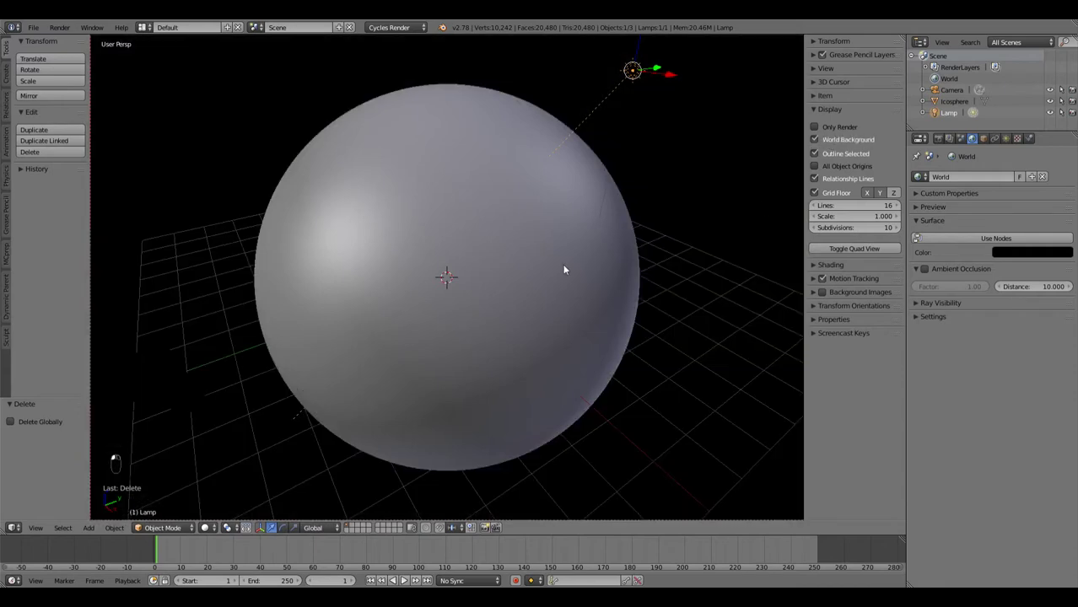
pyautogui.press('n')
pyautogui.moveTo(626, 267); pyautogui.dragTo(629, 266, button='middle')
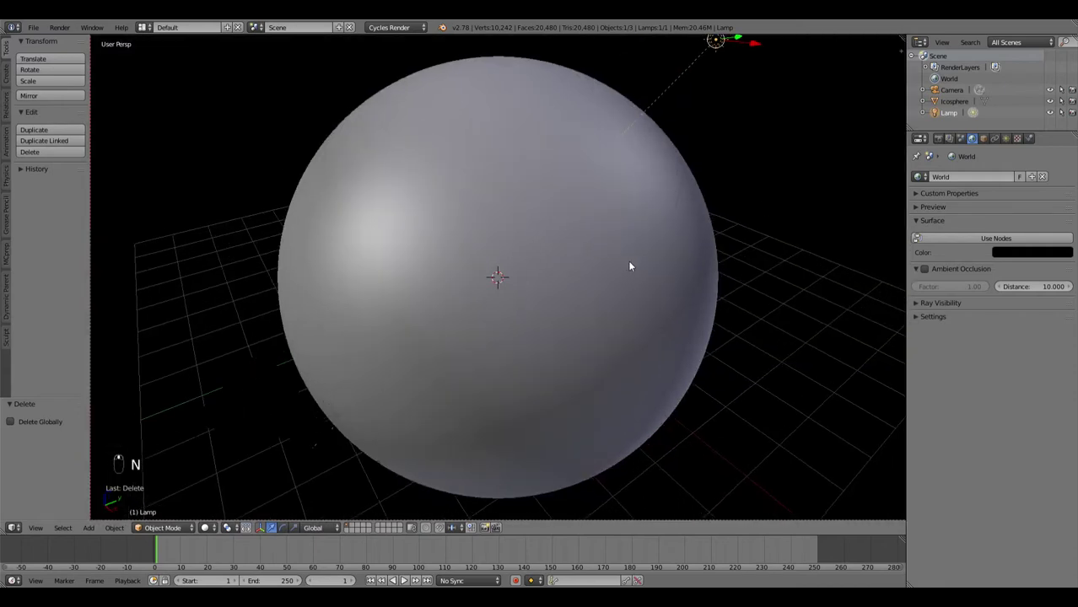
# Lock the camera to the view and pull it back until the whole sphere fits inside the camera frame.
pyautogui.press('KP_0')
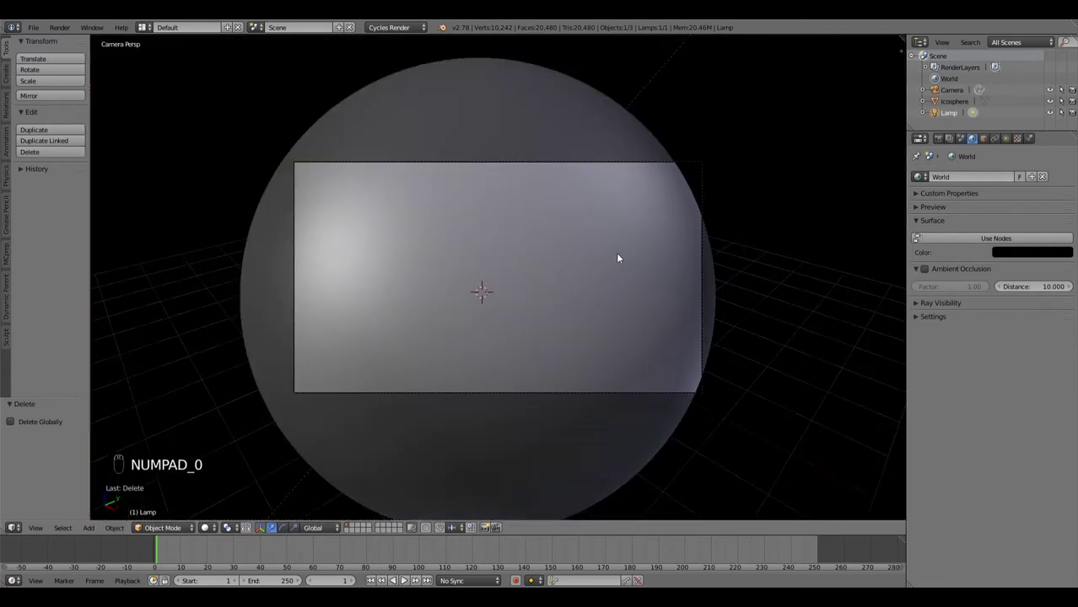
pyautogui.scroll(1, 619, 238)
pyautogui.scroll(1, 618, 236)
pyautogui.scroll(1, 617, 278)
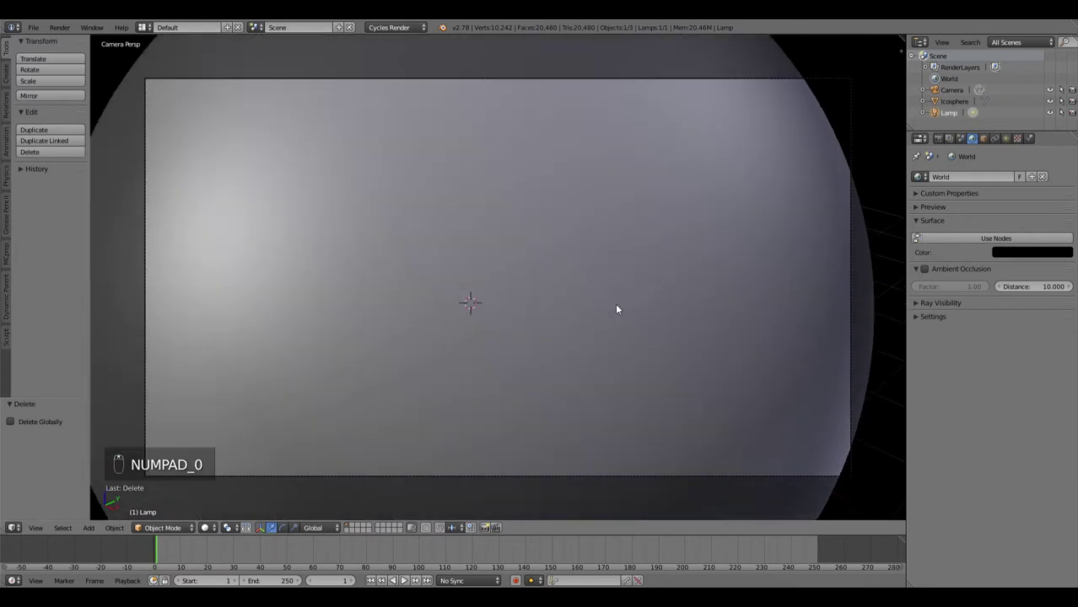
pyautogui.click(35, 528)
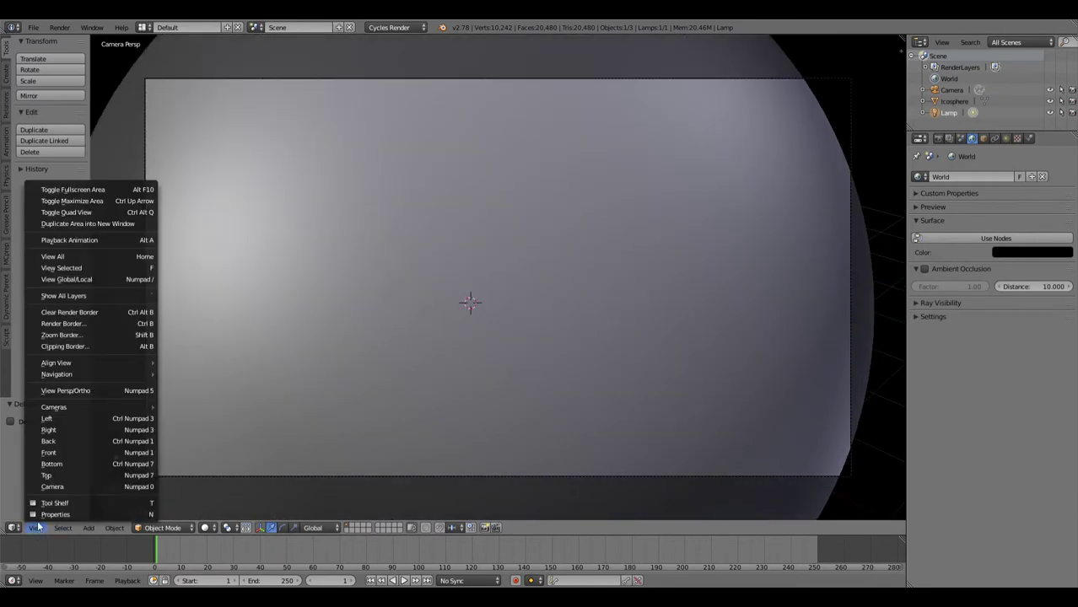
pyautogui.press('n')
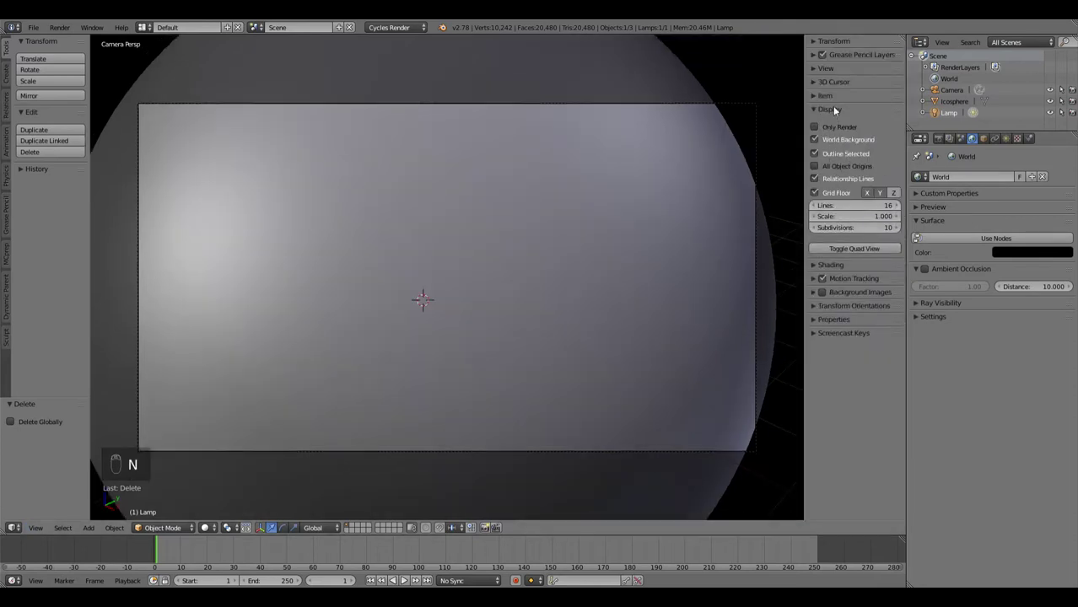
pyautogui.click(825, 68)
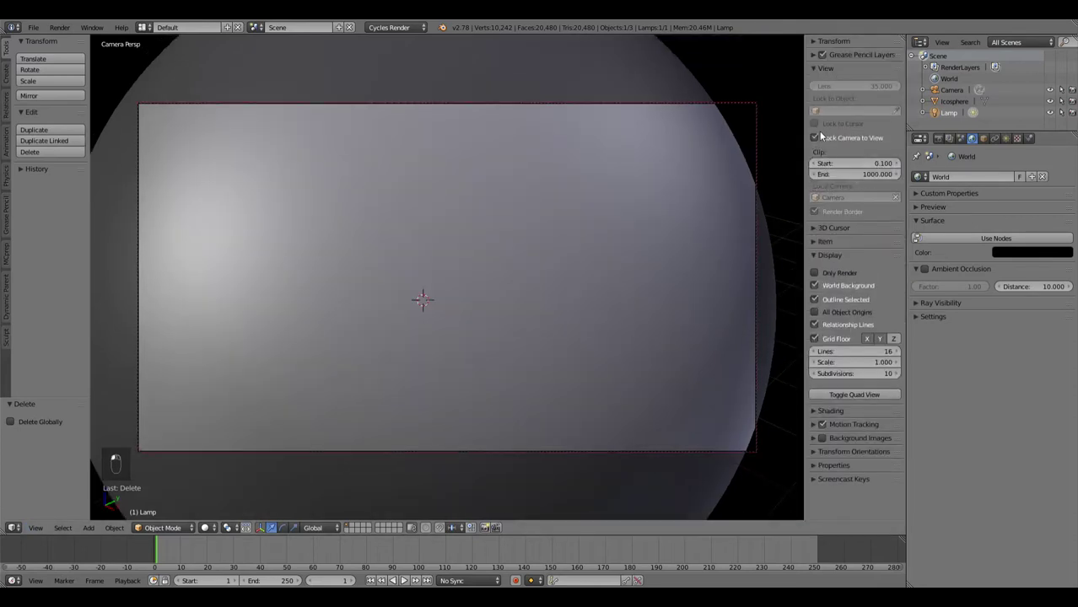
pyautogui.keyDown('ctrl'); pyautogui.click(827, 69); pyautogui.keyUp('ctrl')
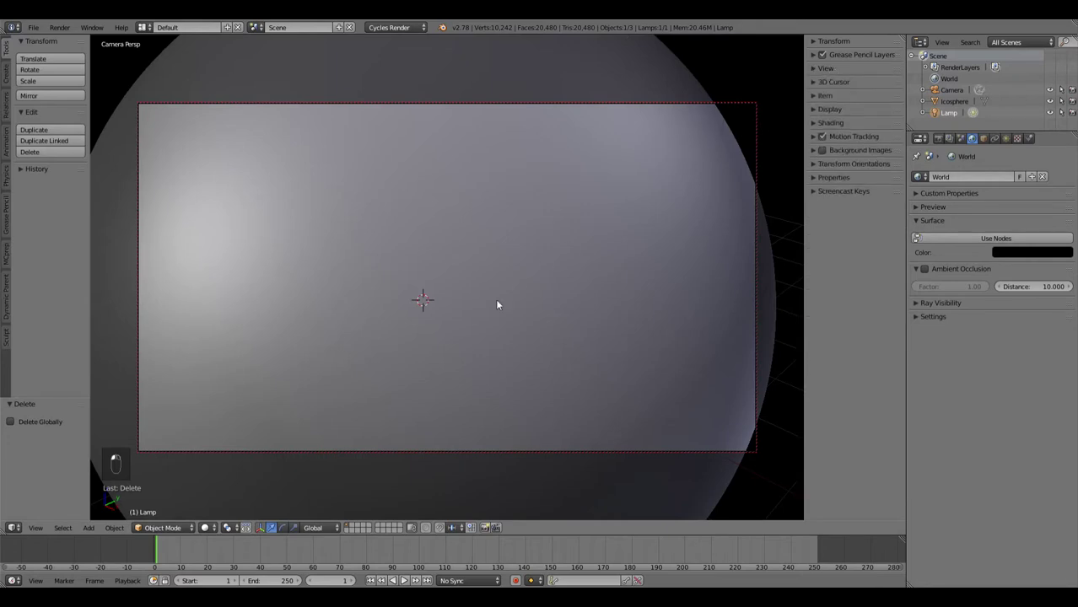
pyautogui.scroll(-5, 498, 302)
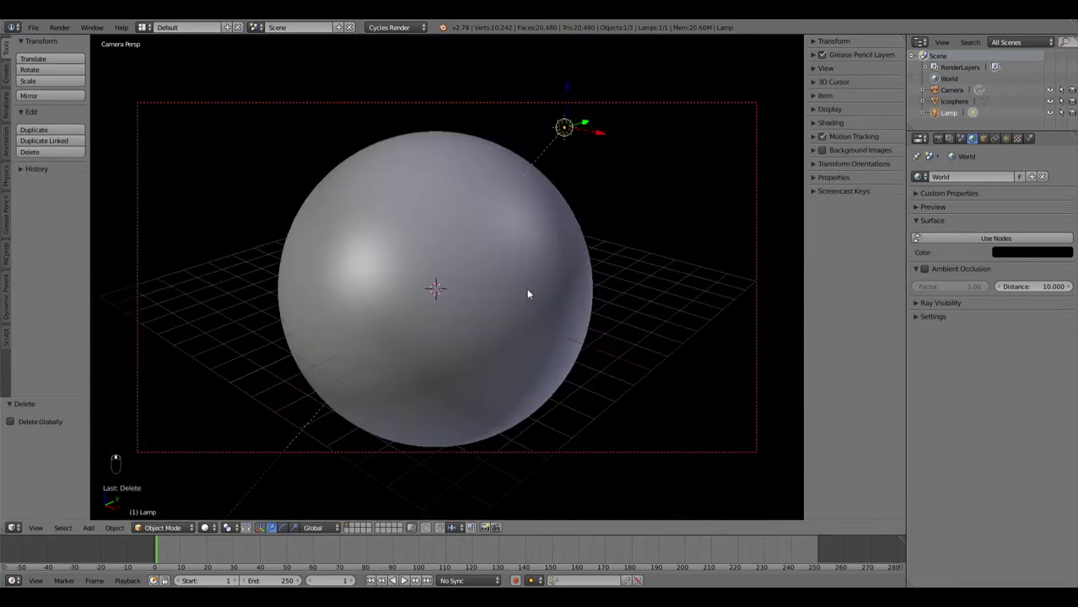
# Check the sphere's lighting and framing through the camera in a rendered preview, then return to solid shading.
pyautogui.hotkey('shift', 'z')
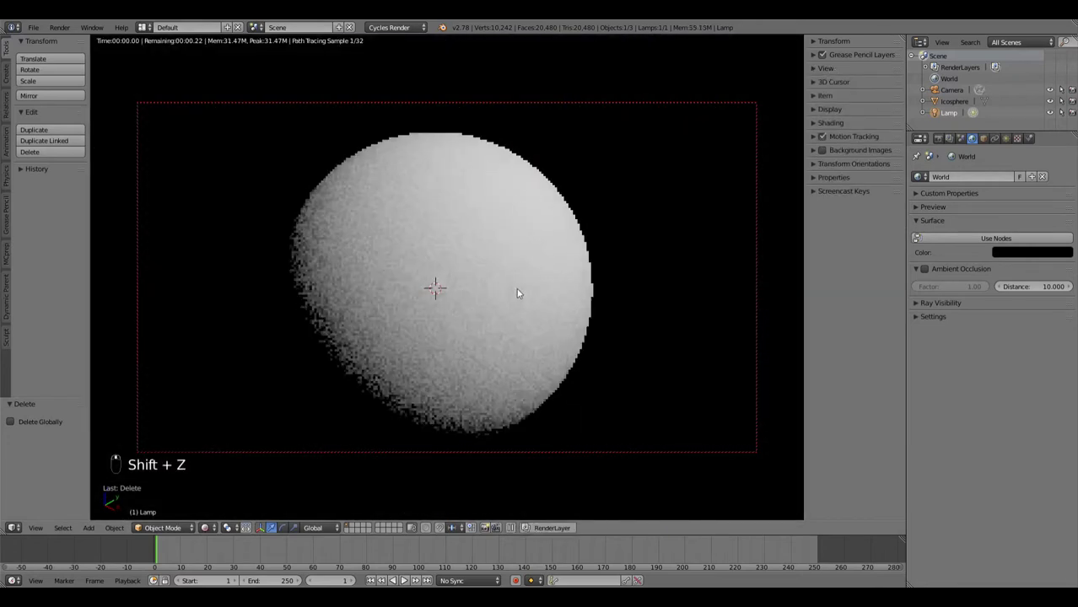
pyautogui.scroll(2, 515, 293)
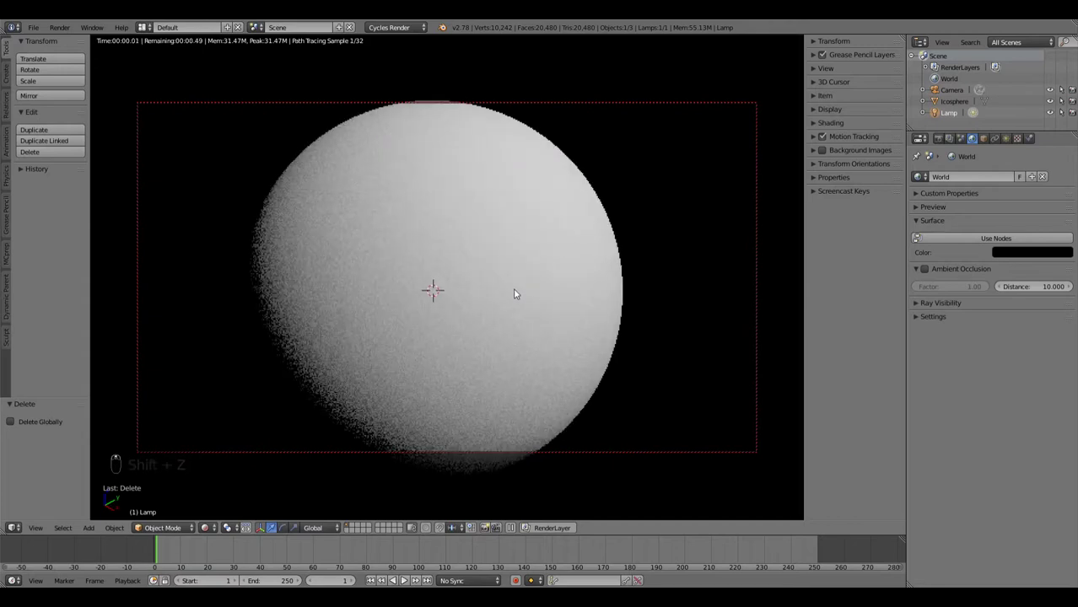
pyautogui.scroll(-2, 516, 294)
pyautogui.hotkey('shift', 'z')
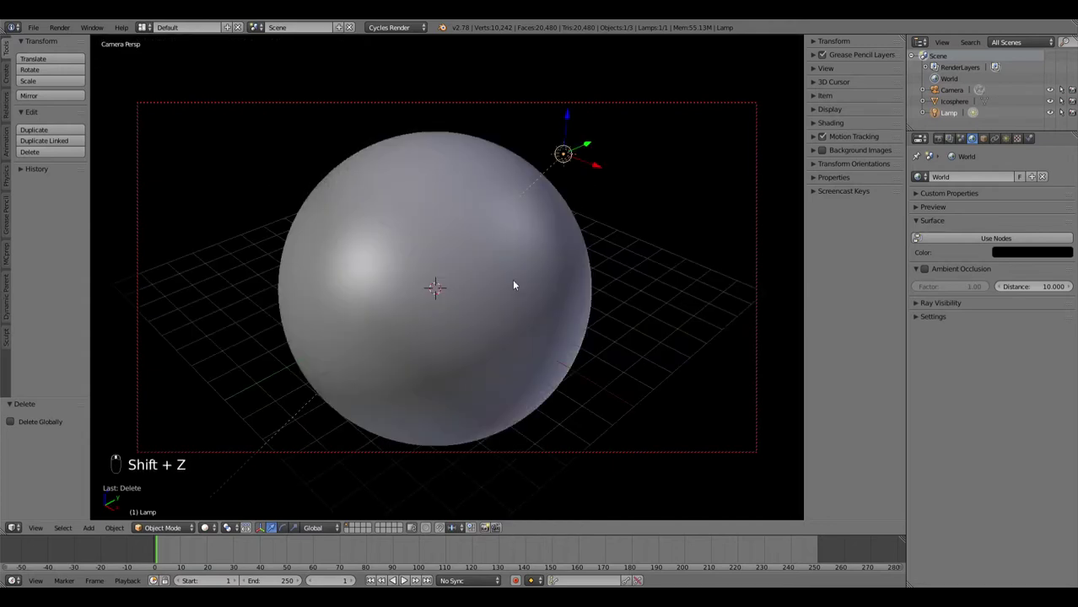
# Select the ico sphere and switch to the Compositing screen layout with its 3D view in rendered shading.
pyautogui.press('KP_0')
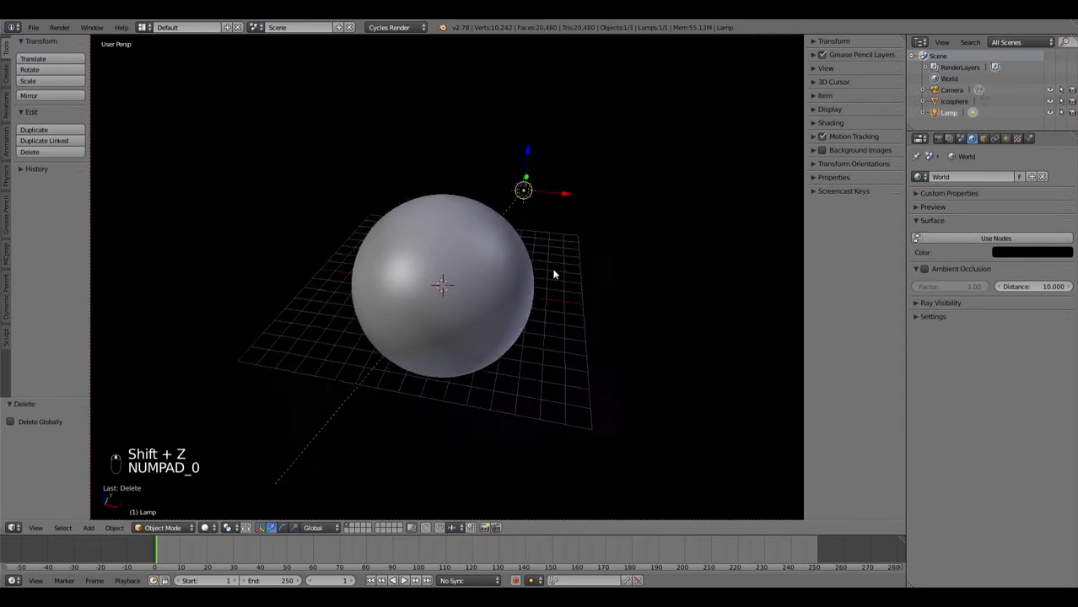
pyautogui.rightClick(460, 220)
pyautogui.moveTo(461, 220); pyautogui.dragTo(473, 244, button='middle')
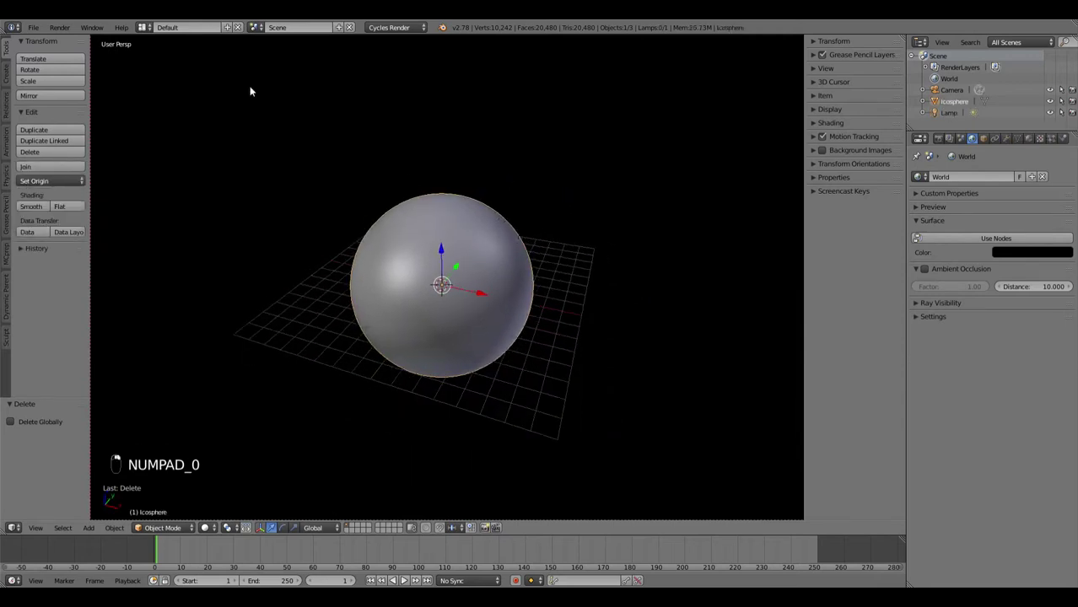
pyautogui.click(144, 28)
pyautogui.click(160, 66)
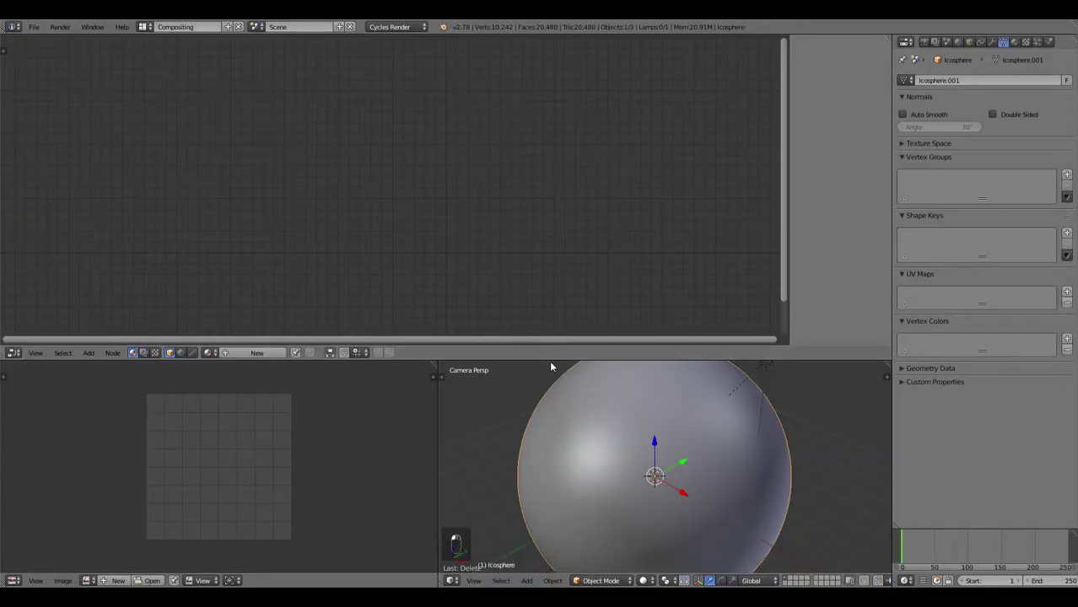
pyautogui.hotkey('shift', 'z')
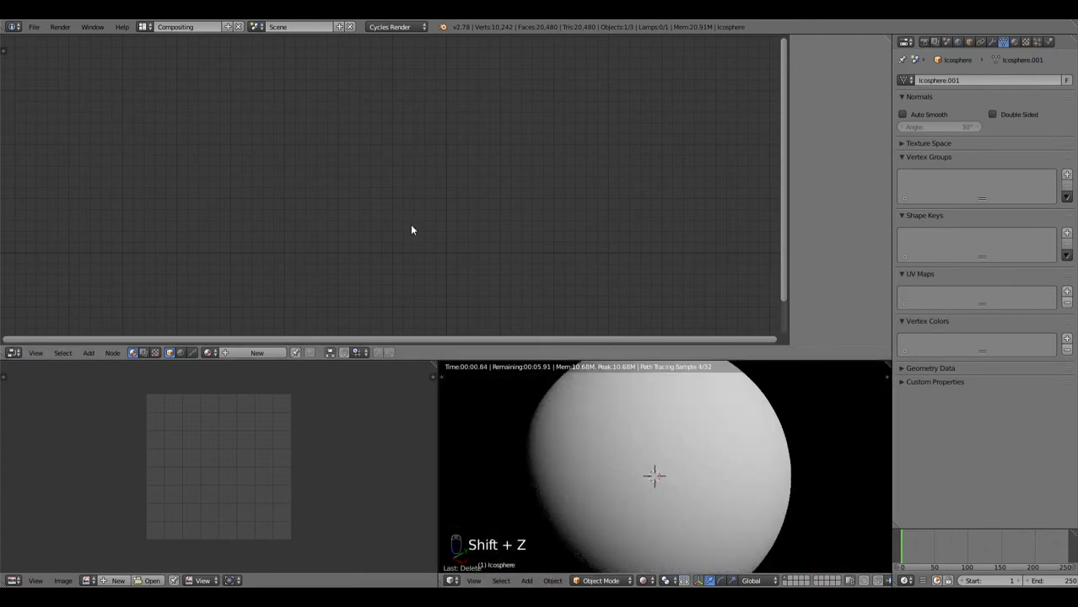
# Create a new material for the ico sphere and add an Image Texture node with Sphere projection.
pyautogui.click(246, 354)
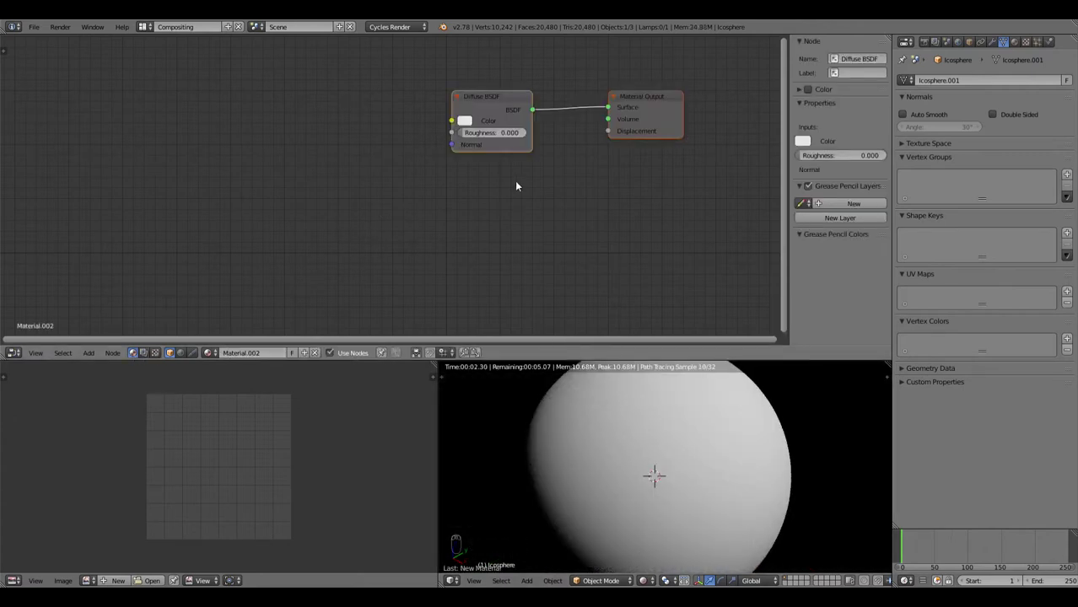
pyautogui.moveTo(459, 205); pyautogui.dragTo(459, 250, button='middle')
pyautogui.hotkey('shift', 'a')
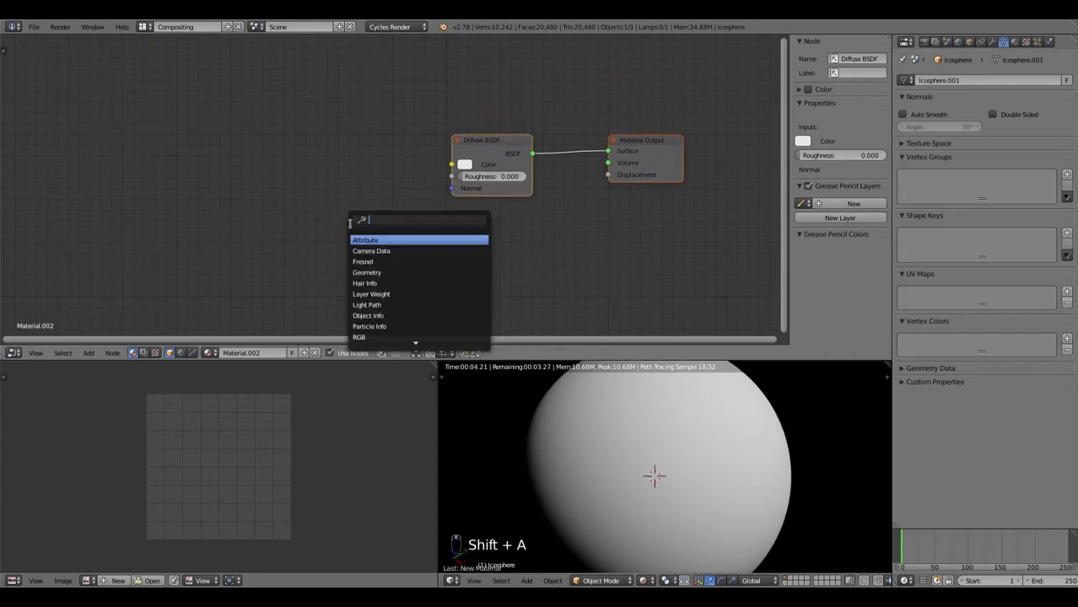
pyautogui.write('image')
pyautogui.press('Return')
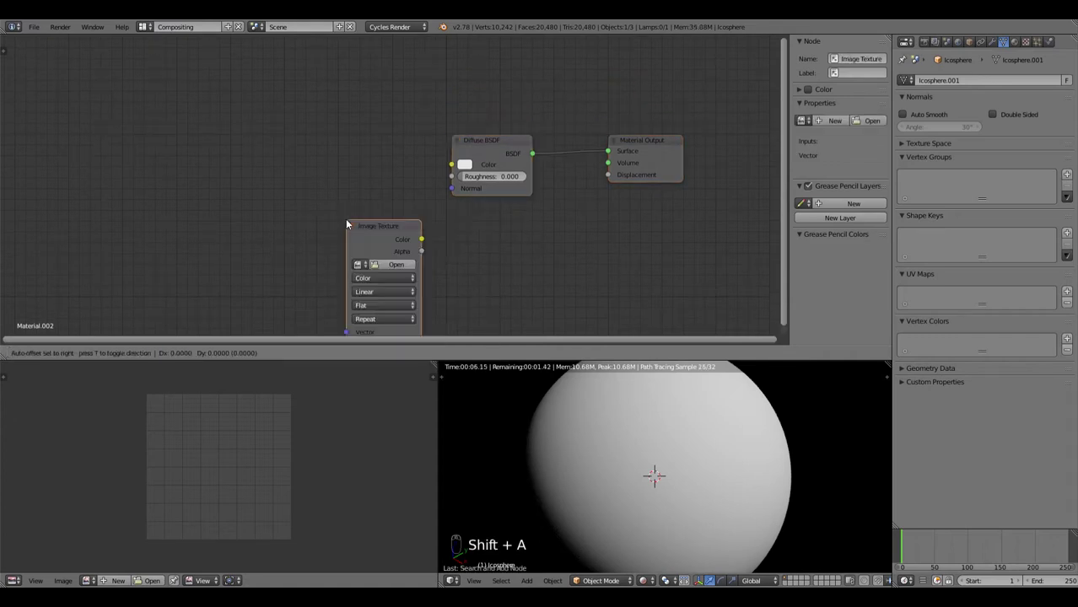
pyautogui.click(289, 144)
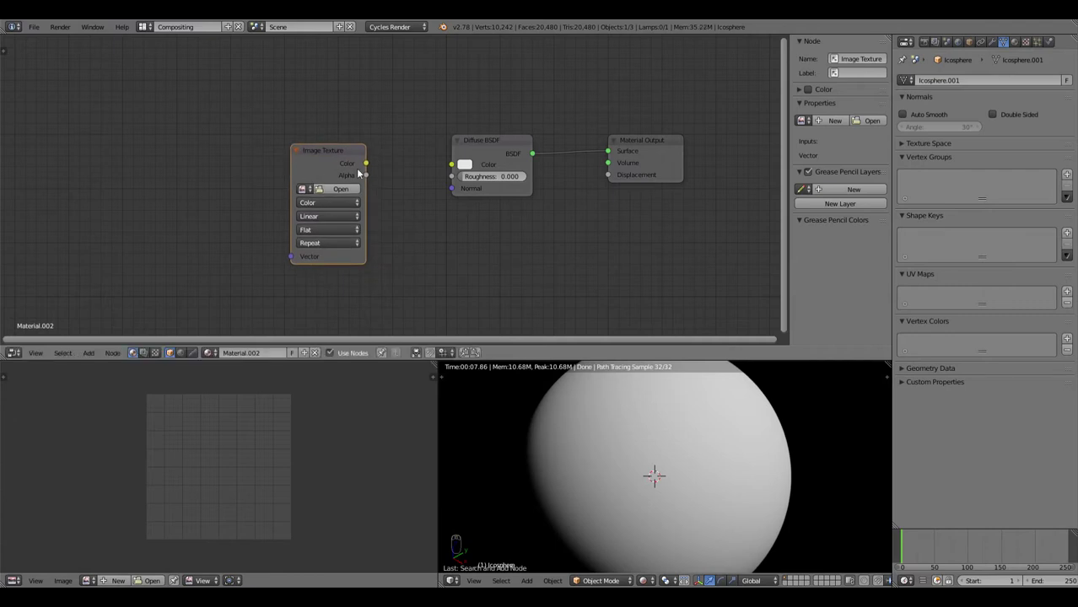
pyautogui.moveTo(366, 163); pyautogui.dragTo(350, 187)
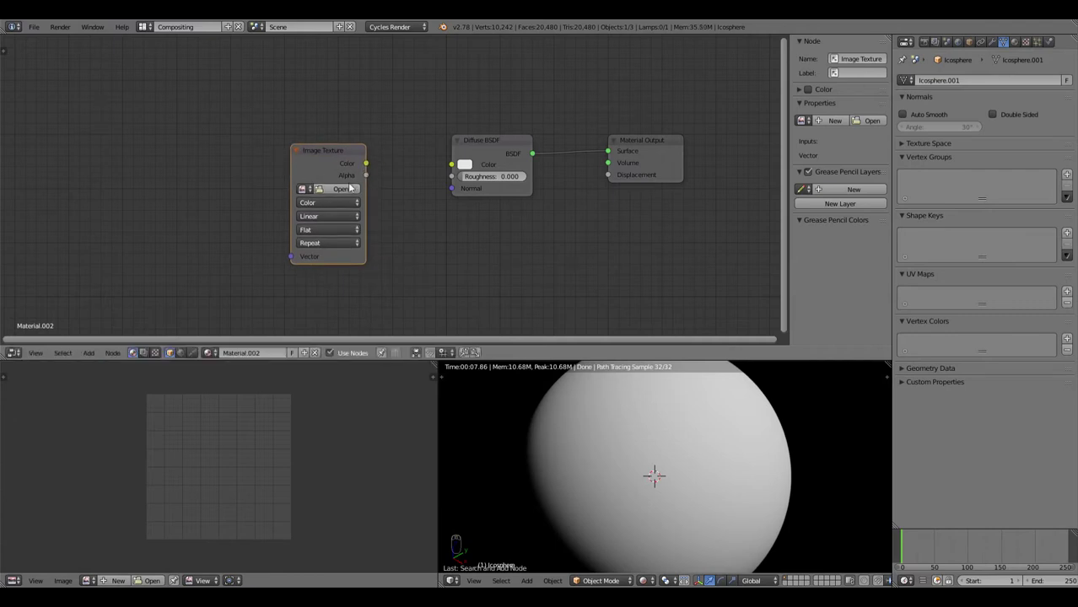
pyautogui.click(312, 230)
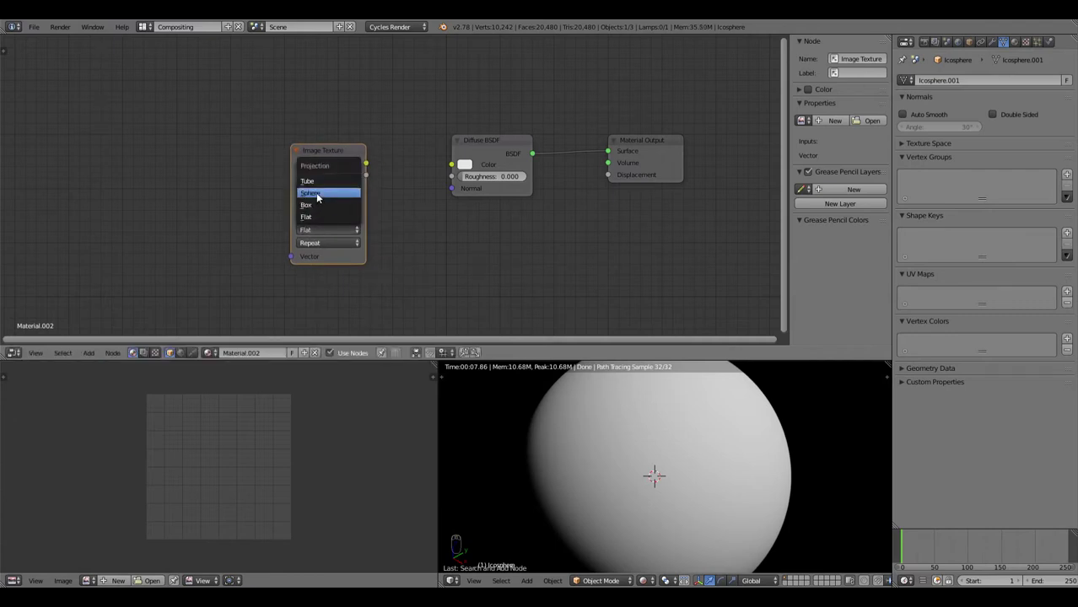
pyautogui.click(315, 193)
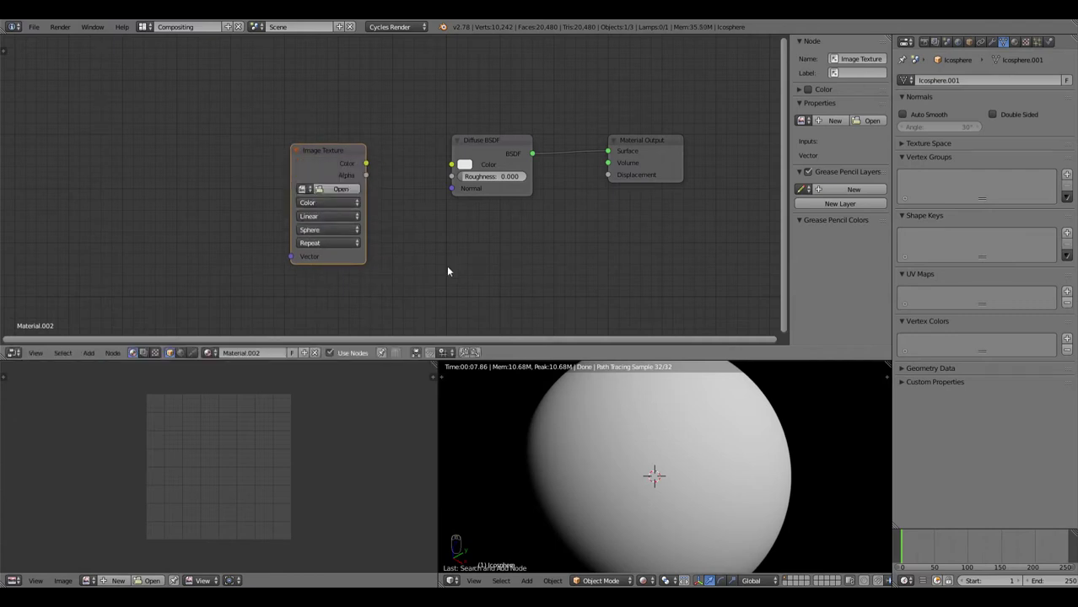
# Add a Texture Coordinate node and link its Generated output to the Image Texture's Vector input.
pyautogui.hotkey('shift', 'a')
pyautogui.click(175, 206)
pyautogui.write('textu')
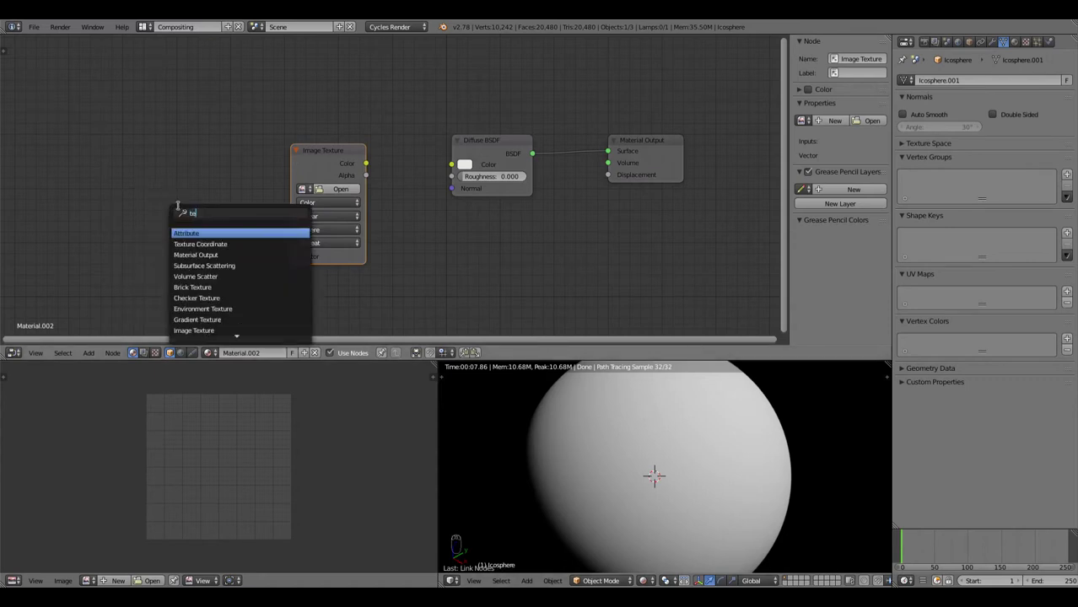
pyautogui.press('Return')
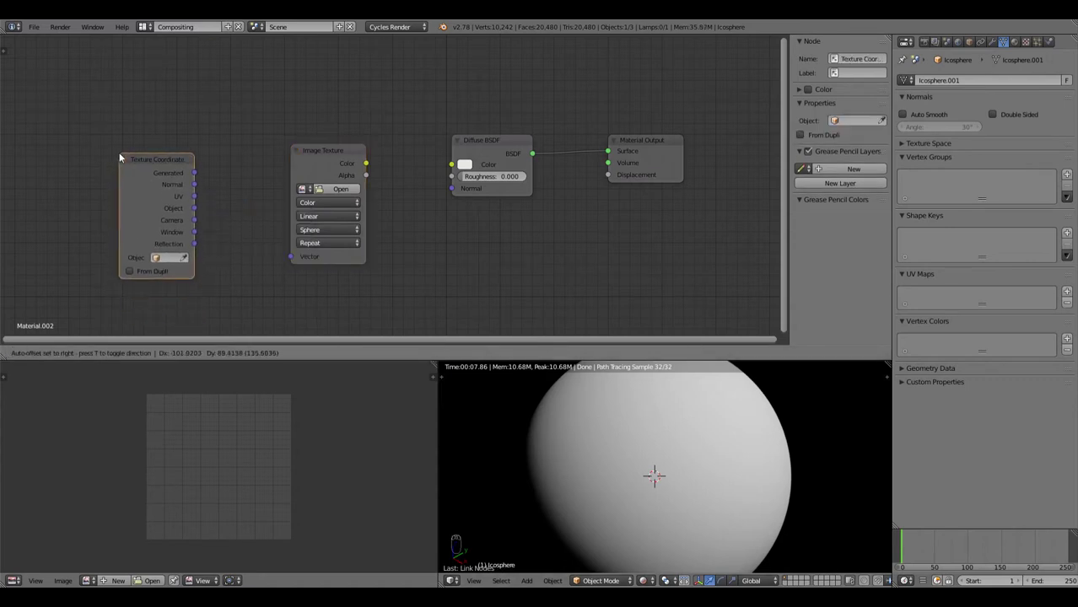
pyautogui.click(119, 153)
pyautogui.moveTo(205, 175); pyautogui.dragTo(291, 257)
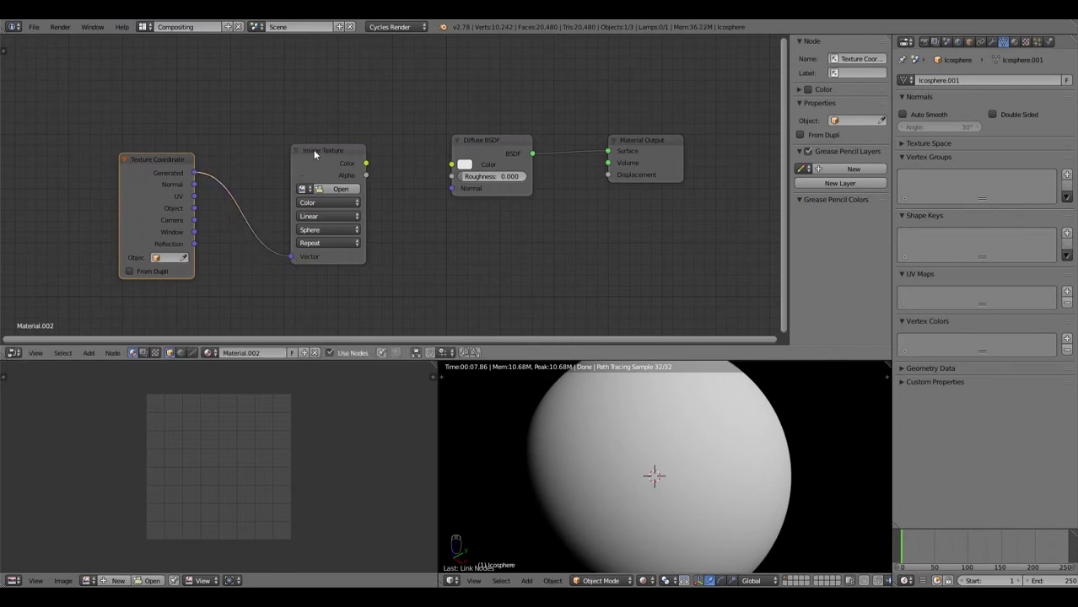
# Load Planet_2_d.png into the Image Texture node and link its Color output to the Diffuse BSDF's Color input.
pyautogui.click(345, 189)
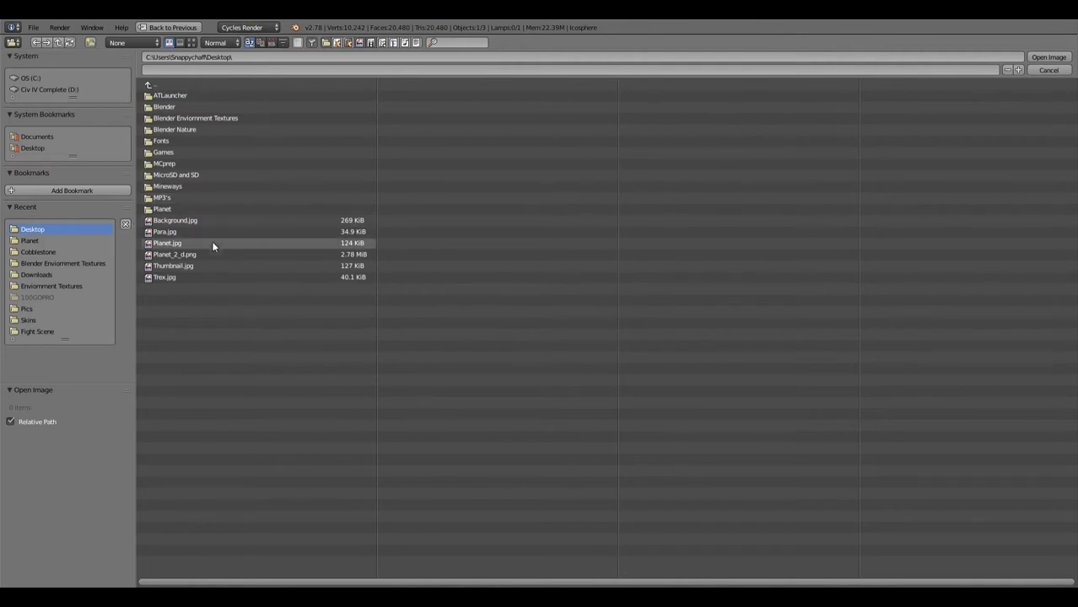
pyautogui.doubleClick(190, 252)
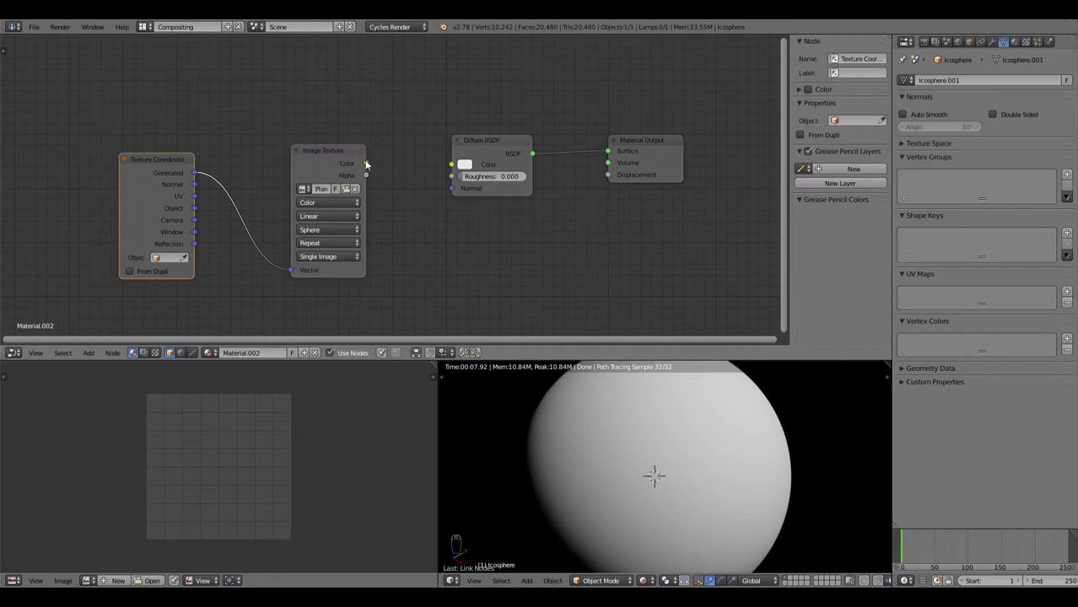
pyautogui.moveTo(366, 164); pyautogui.dragTo(452, 164)
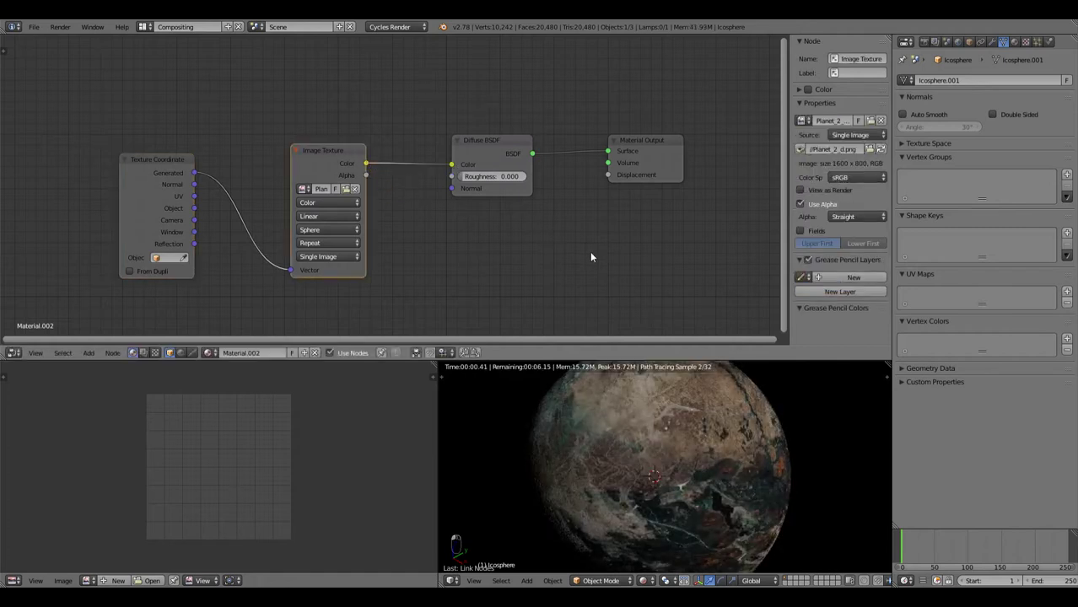
# Examine the planet texture on the sphere in the rendered preview from the free and camera views.
pyautogui.scroll(-5, 631, 500)
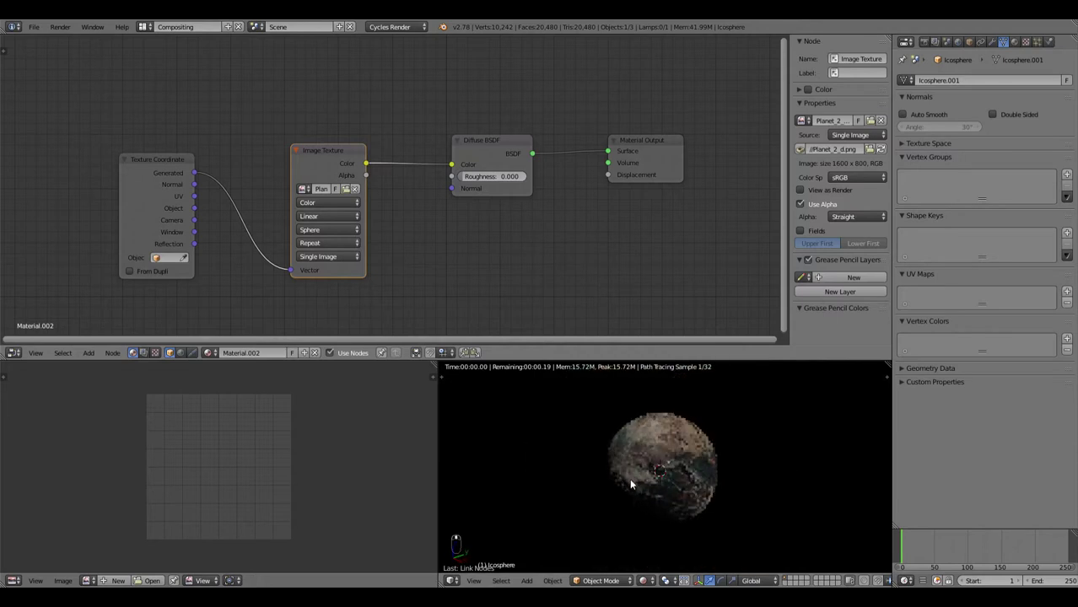
pyautogui.scroll(5, 674, 456)
pyautogui.scroll(-1, 726, 438)
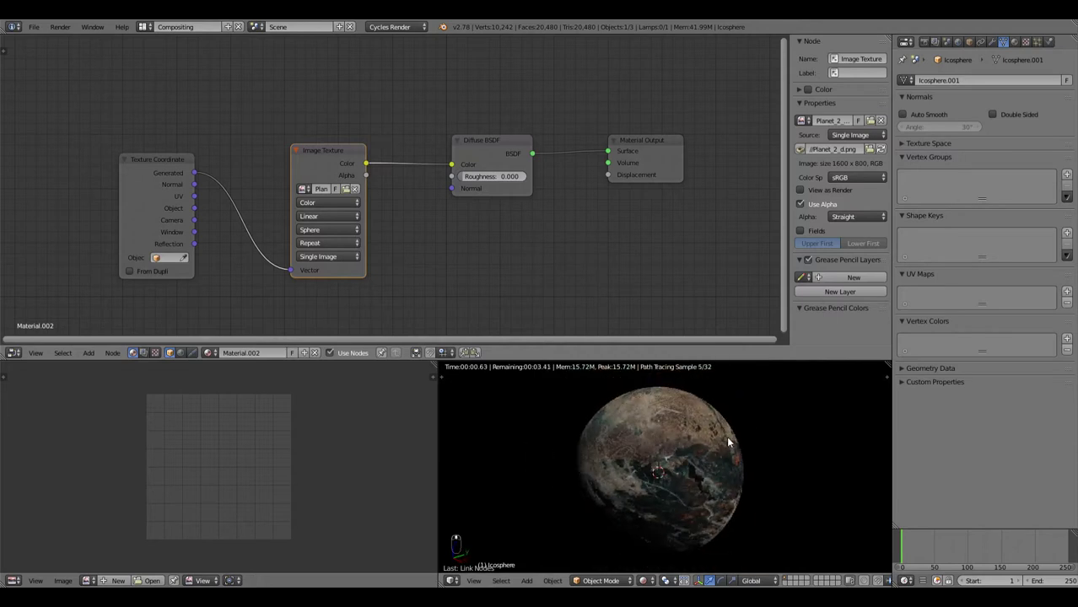
pyautogui.press('KP_0')
pyautogui.scroll(-2, 700, 452)
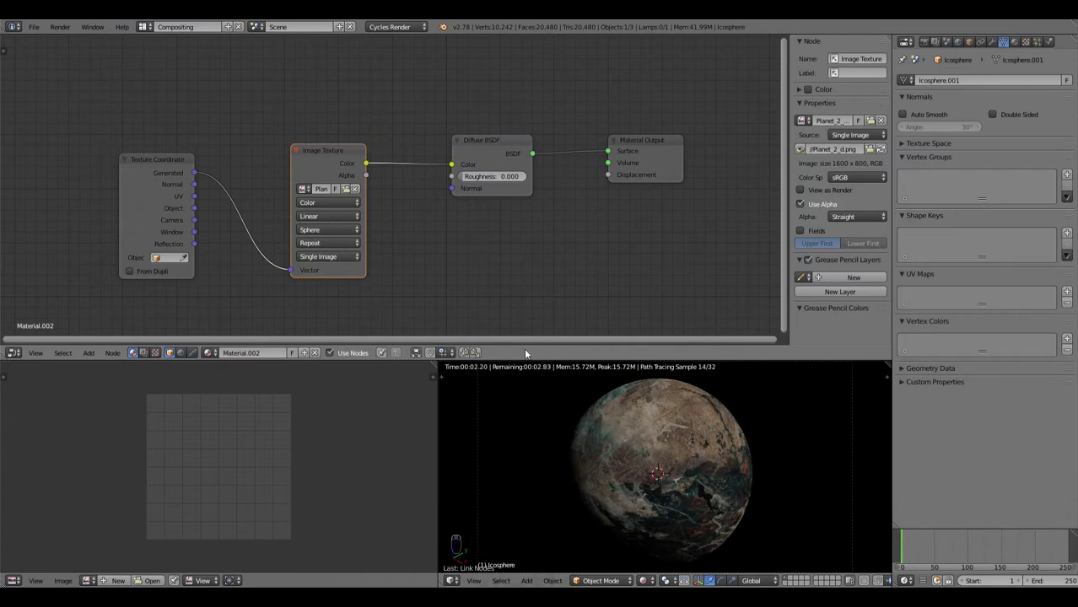
# Move the Image Texture node slightly farther from the Diffuse BSDF node, keeping the planet framed in the preview.
pyautogui.moveTo(463, 229); pyautogui.dragTo(472, 206, button='middle')
pyautogui.moveTo(310, 157); pyautogui.dragTo(296, 156)
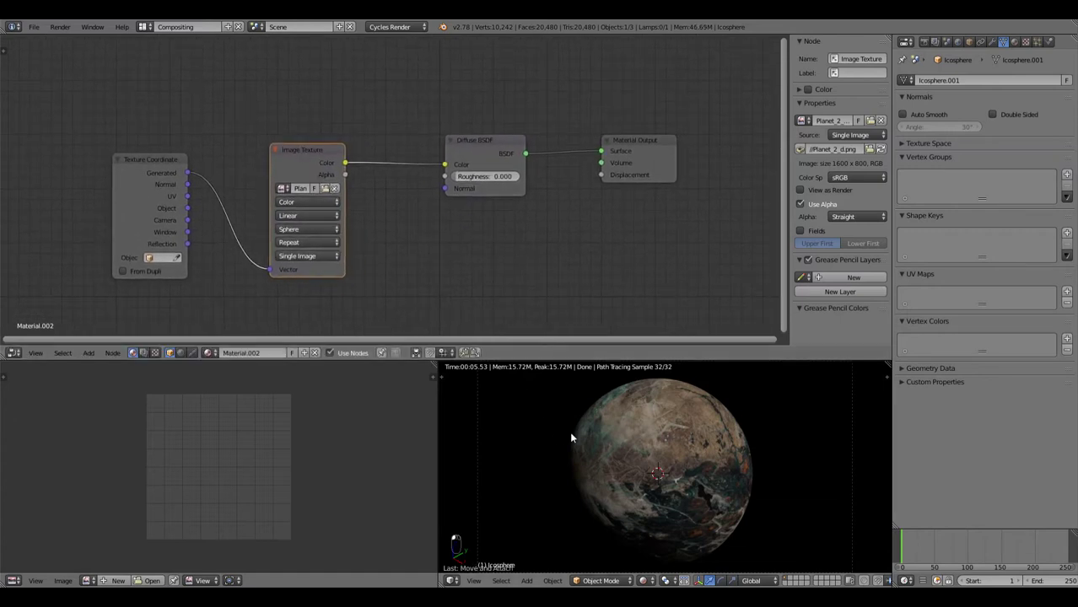
pyautogui.press('KP_0')
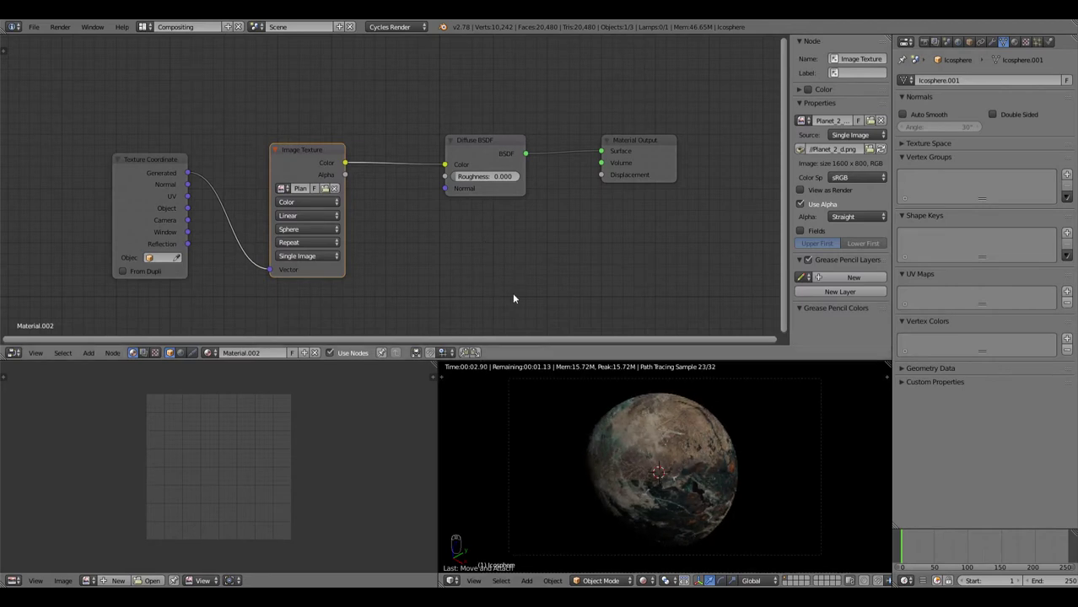
pyautogui.keyDown('shift'); pyautogui.scroll(-2, 509, 269); pyautogui.keyUp('shift')
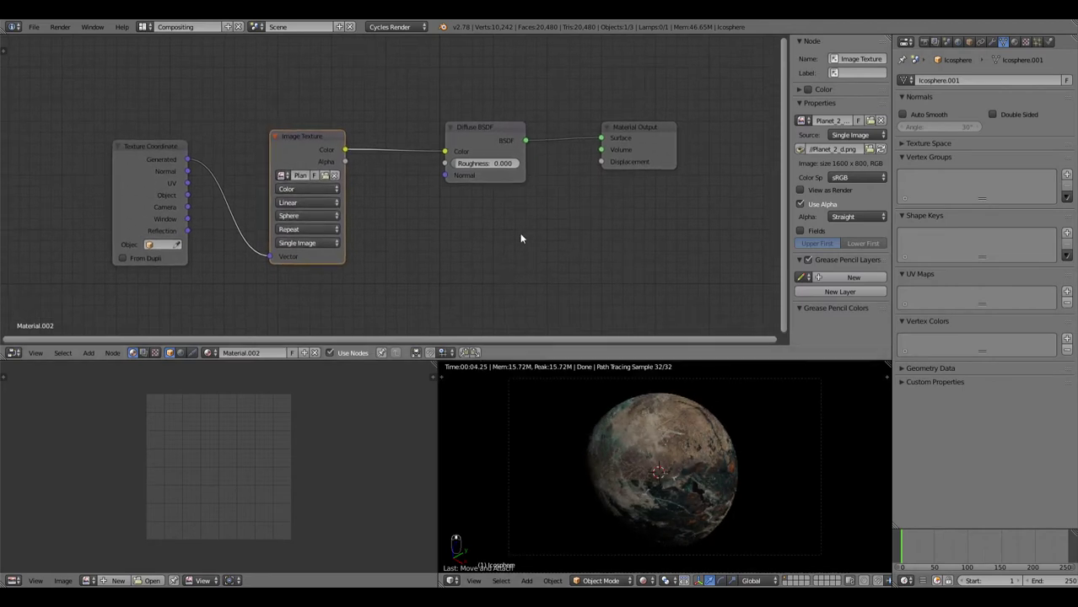
# Add a ColorRamp node below the Diffuse BSDF and link the Image Texture's Color output to its Fac input.
pyautogui.moveTo(522, 238); pyautogui.dragTo(512, 224, button='middle')
pyautogui.scroll(1, 481, 257)
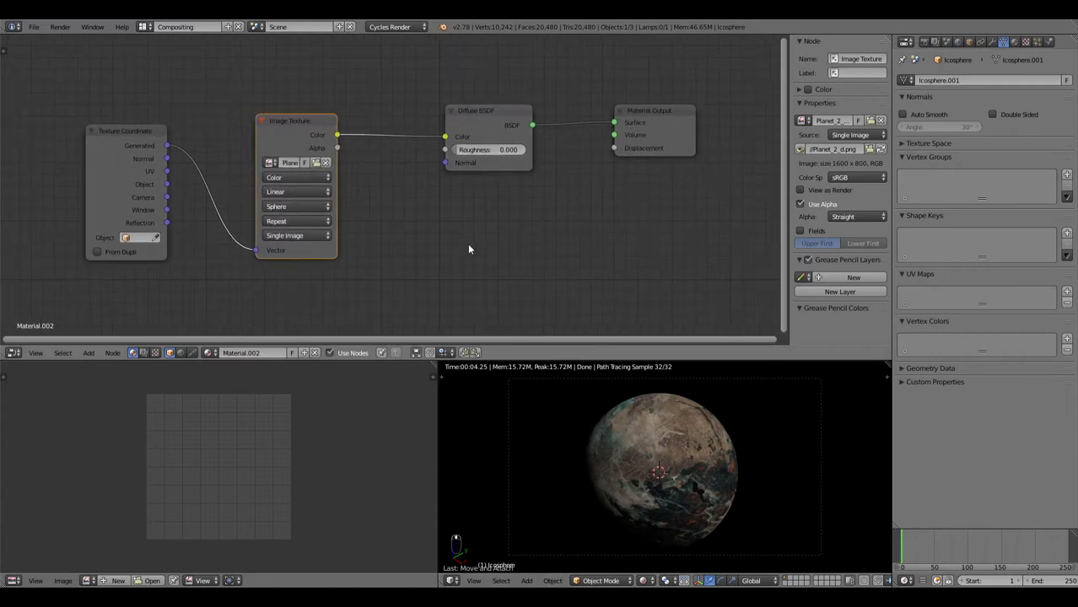
pyautogui.hotkey('shift', 'a')
pyautogui.click(437, 240)
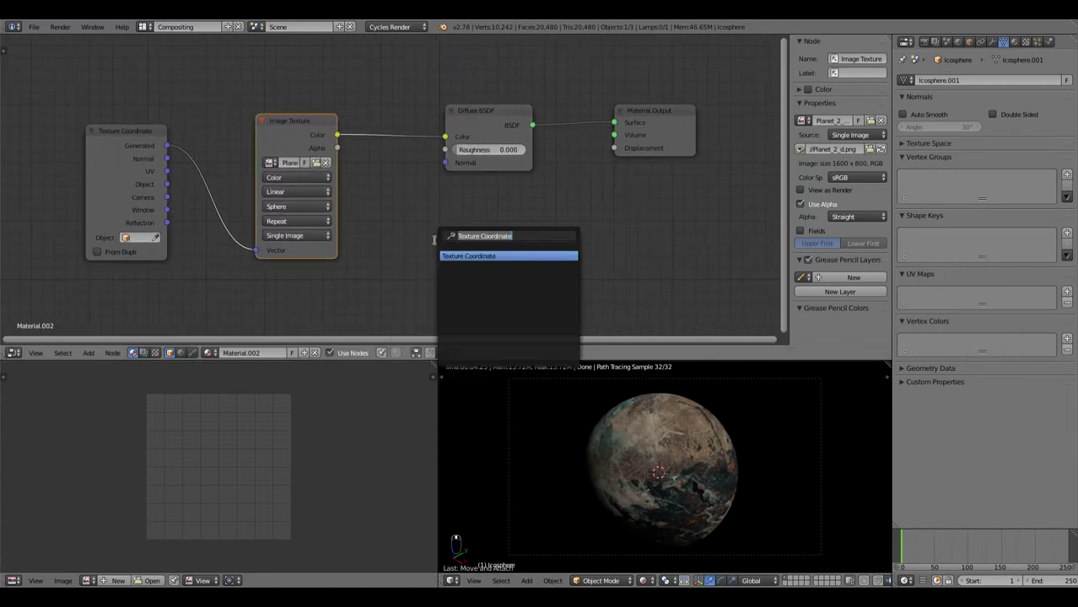
pyautogui.write('color')
pyautogui.press('Return')
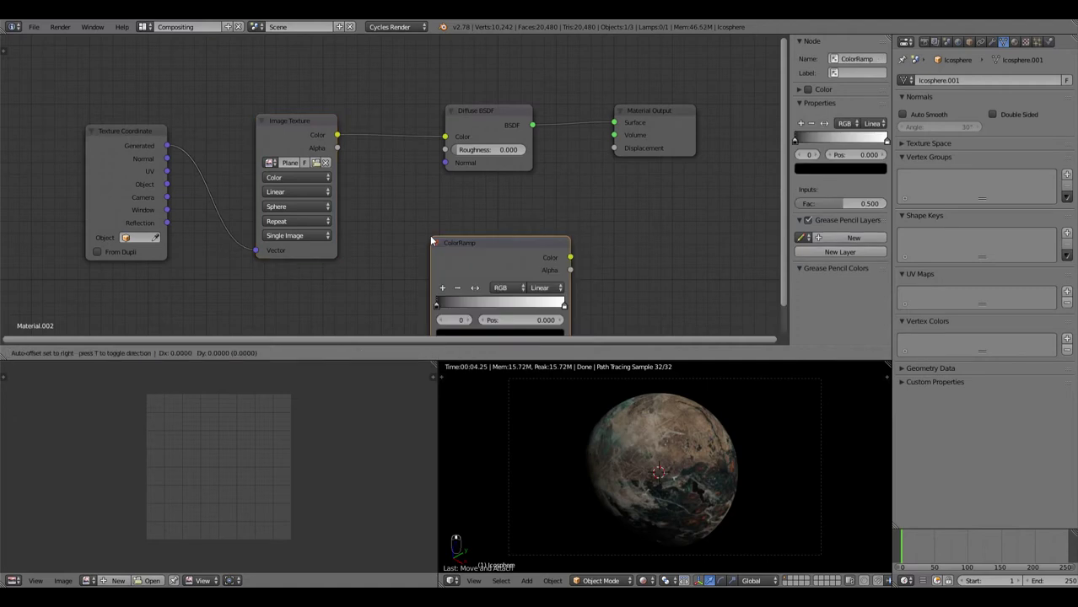
pyautogui.click(399, 197)
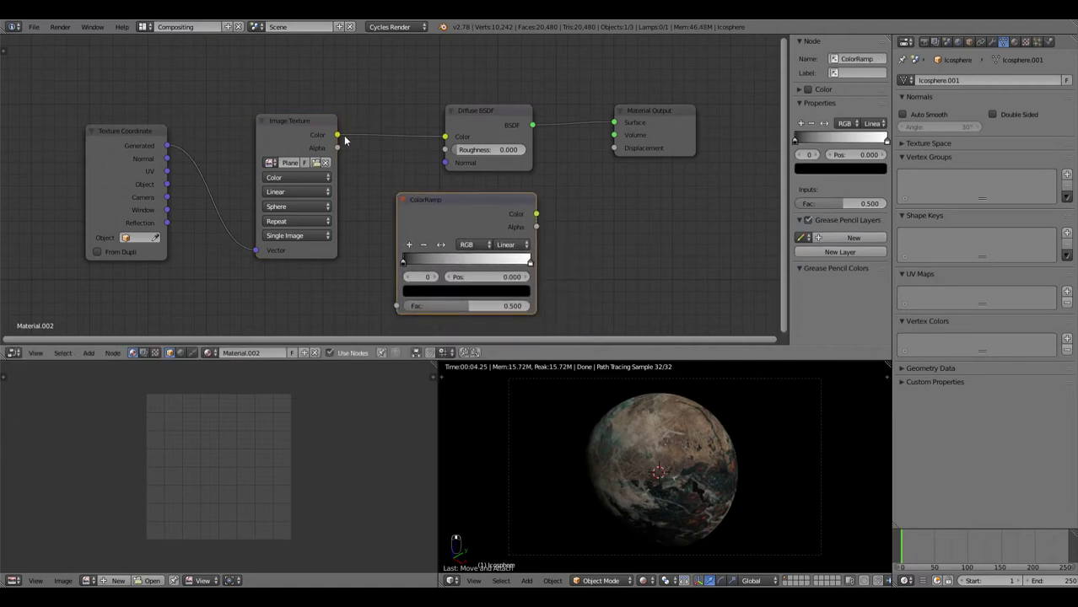
pyautogui.moveTo(338, 135); pyautogui.dragTo(396, 305)
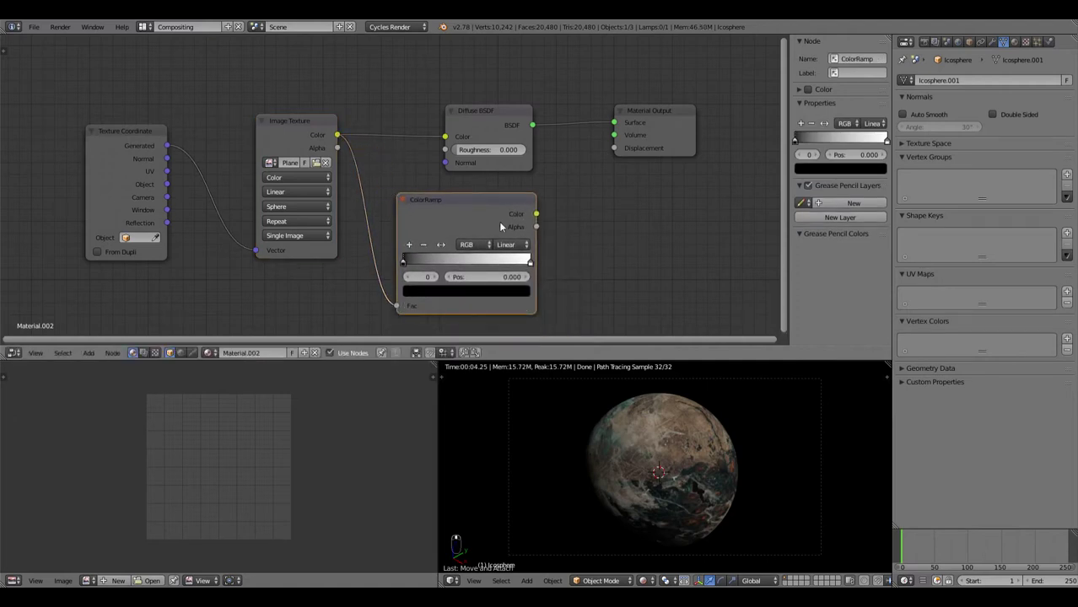
# Link the ColorRamp's Color output to the Diffuse BSDF's Color input, and space the Diffuse BSDF and Material Output nodes farther out.
pyautogui.moveTo(500, 121); pyautogui.dragTo(577, 114)
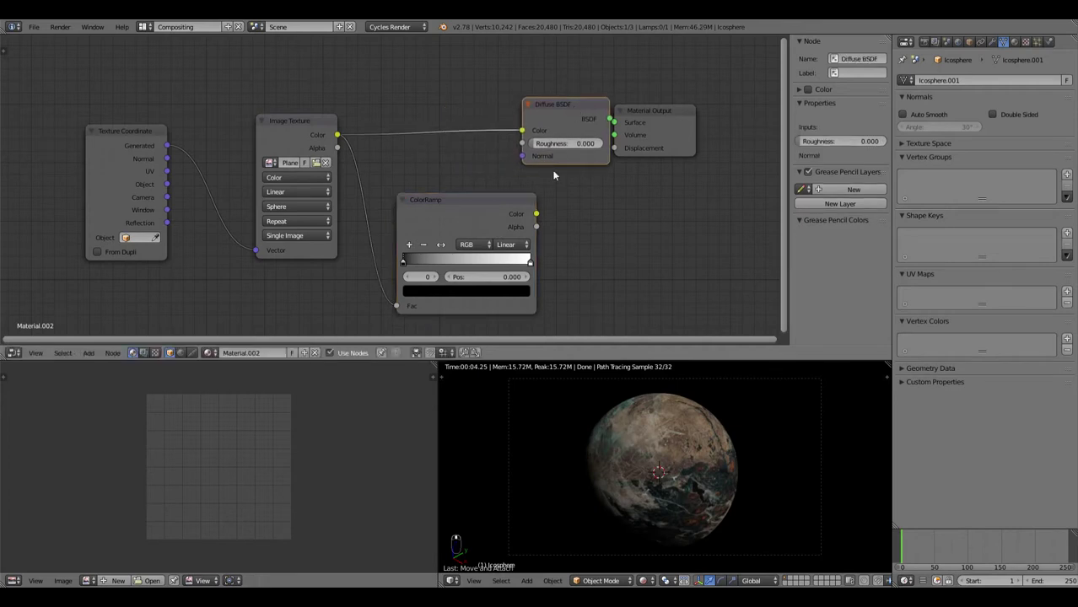
pyautogui.moveTo(535, 214); pyautogui.dragTo(540, 126)
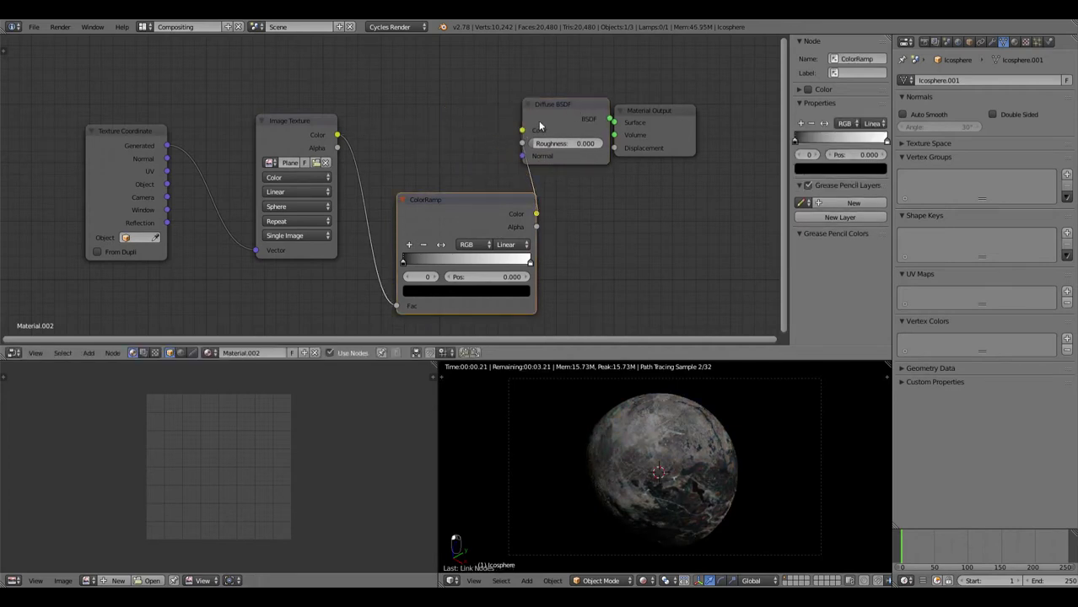
pyautogui.moveTo(648, 110); pyautogui.dragTo(711, 107)
pyautogui.moveTo(578, 104); pyautogui.dragTo(619, 117)
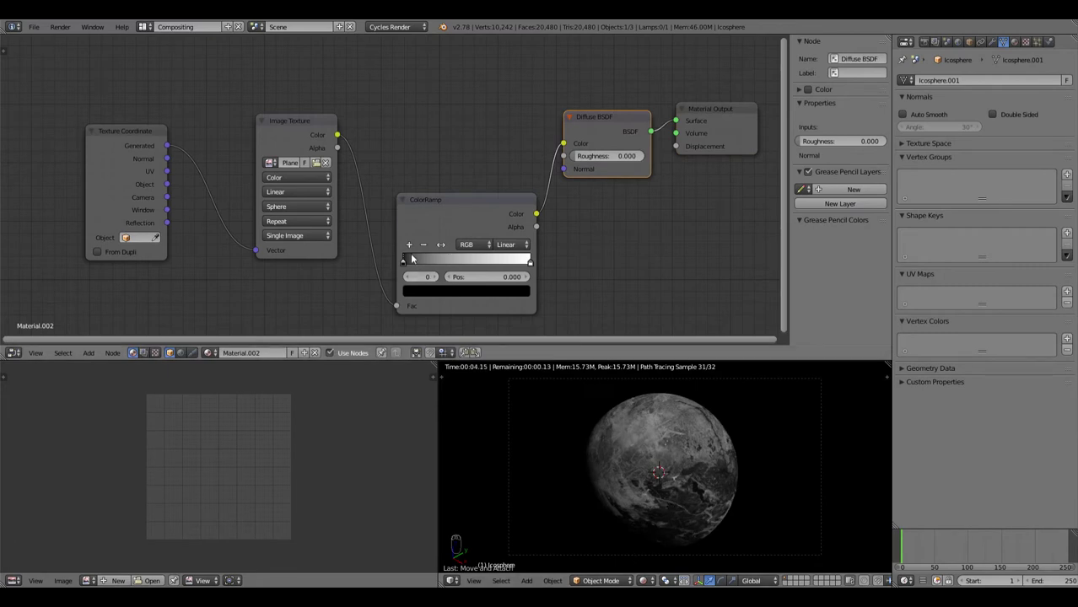
# Increase the ColorRamp's contrast by moving the black stop to 0.041 and the white stop to slightly before the ramp's middle.
pyautogui.moveTo(413, 260); pyautogui.dragTo(422, 269)
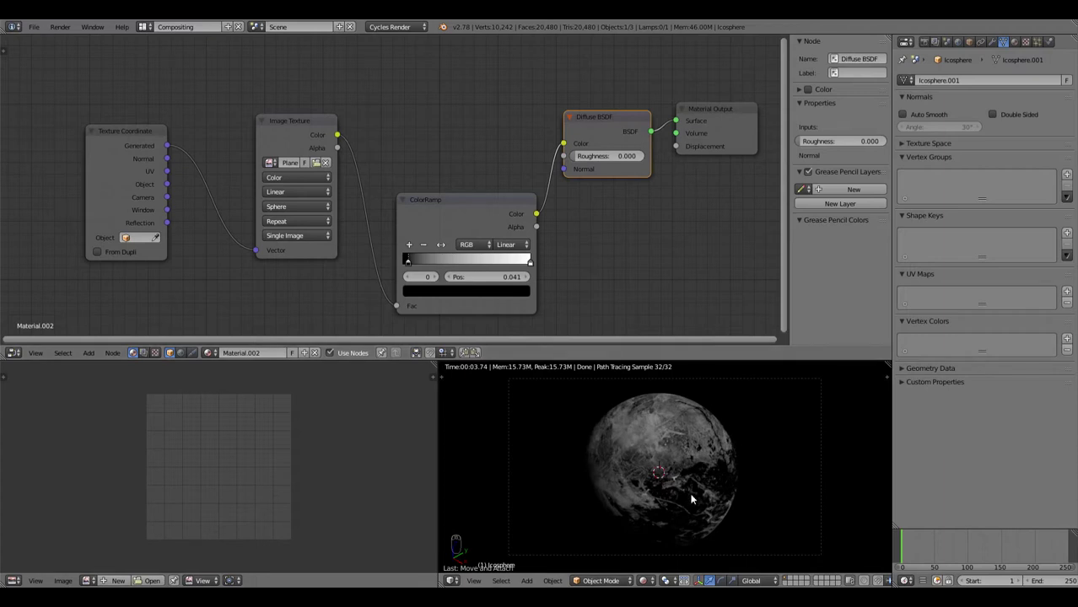
pyautogui.moveTo(411, 264); pyautogui.dragTo(411, 264)
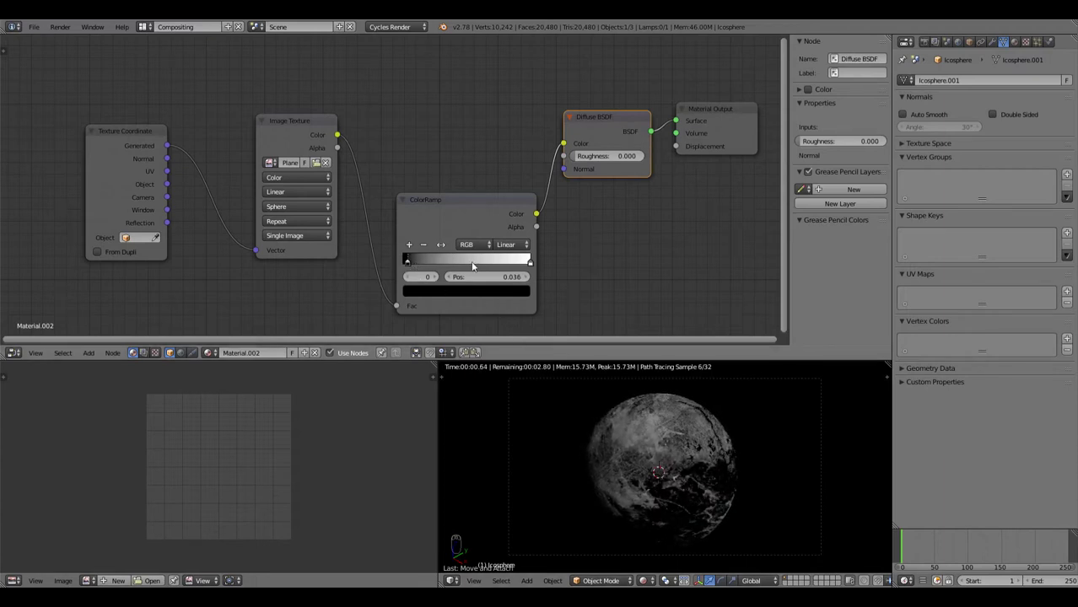
pyautogui.moveTo(524, 262); pyautogui.dragTo(418, 263)
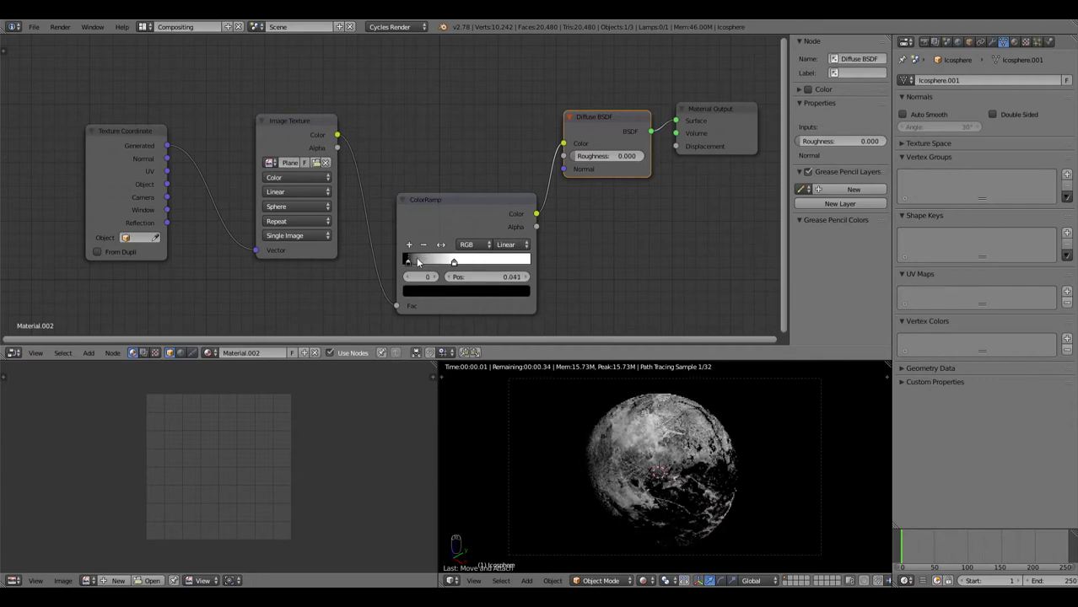
# Link the Image Texture's Color back to the Diffuse BSDF's Color, and the ColorRamp's Color to the Material Output's Displacement input.
pyautogui.moveTo(582, 119); pyautogui.dragTo(502, 110)
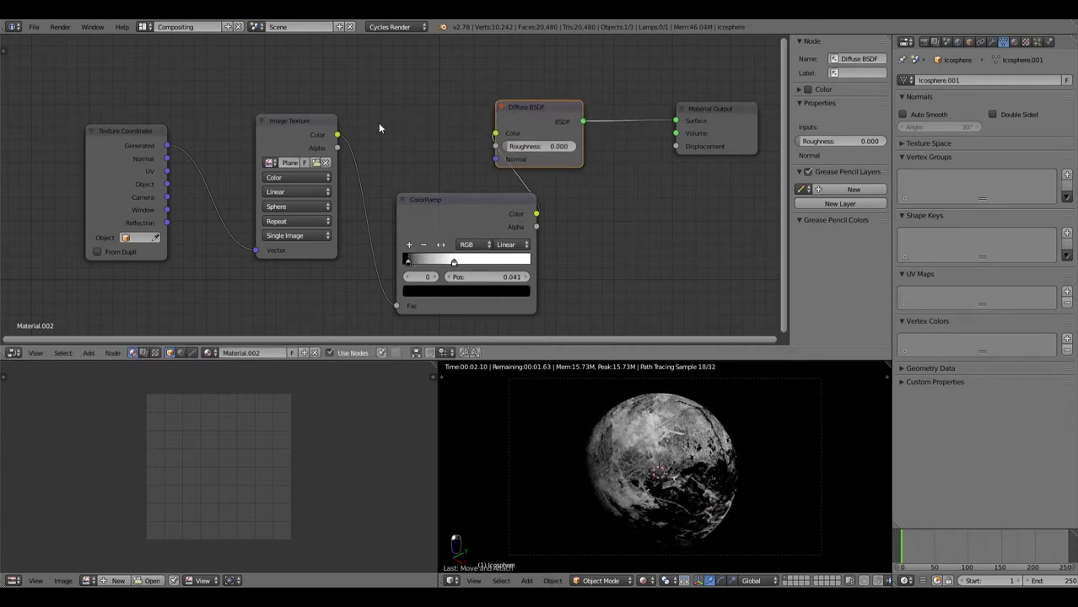
pyautogui.moveTo(337, 135); pyautogui.dragTo(495, 133)
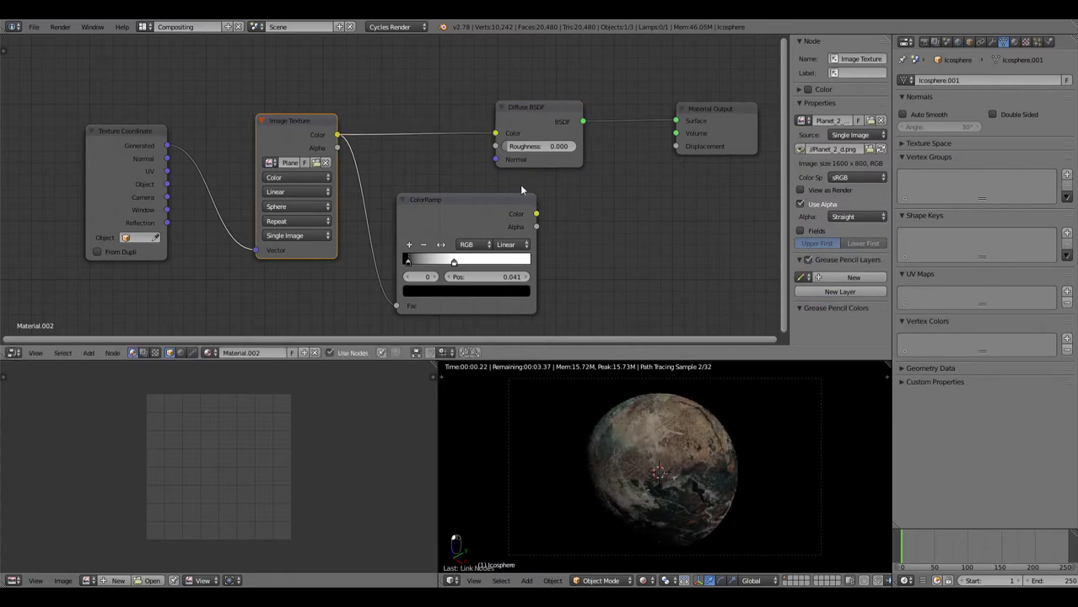
pyautogui.moveTo(536, 213); pyautogui.dragTo(670, 145)
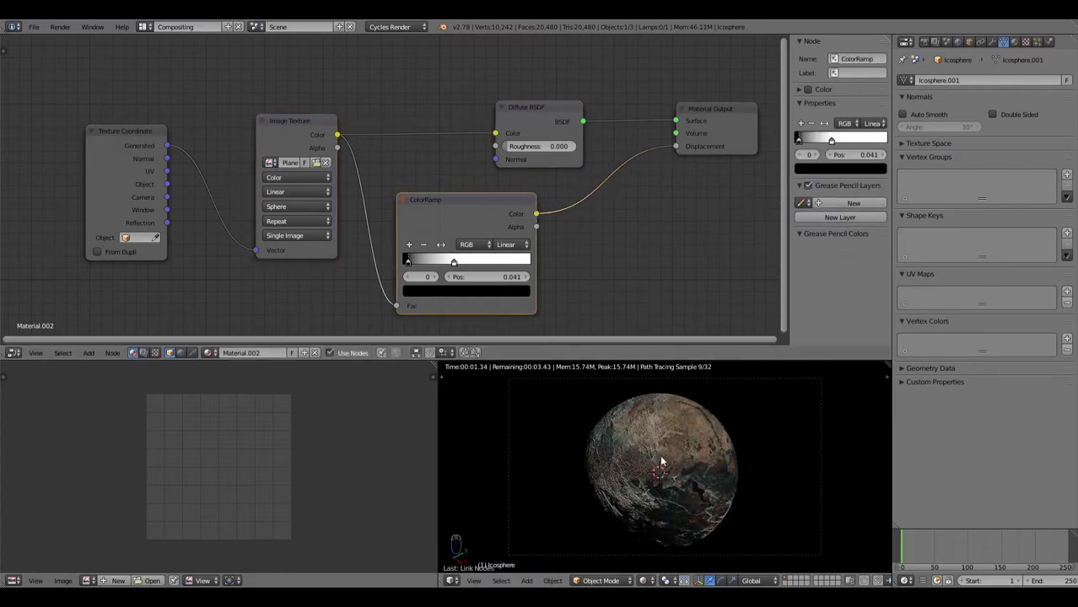
pyautogui.scroll(8, 654, 444)
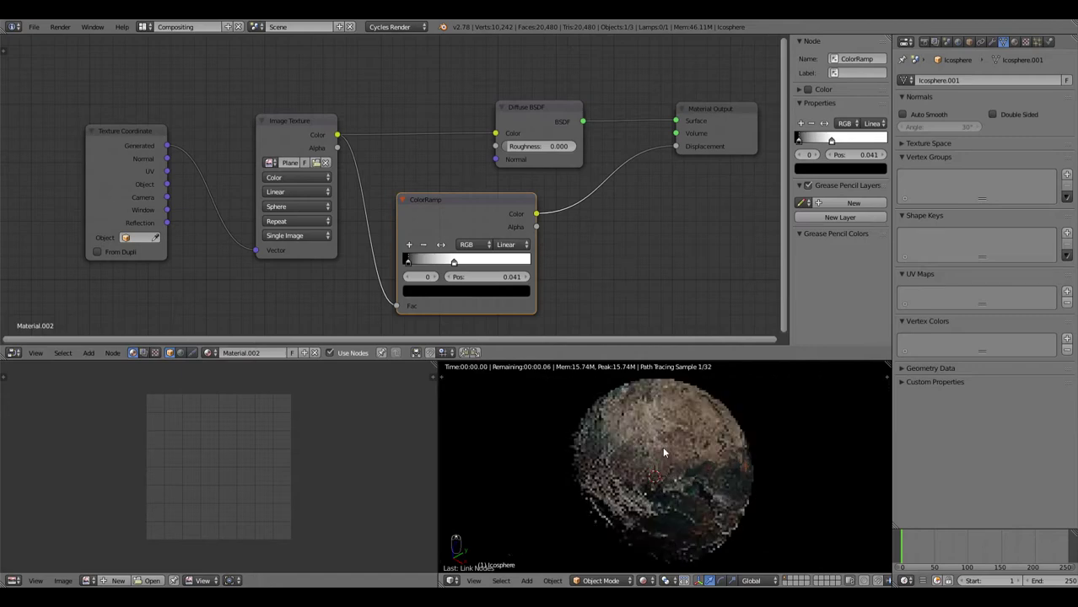
pyautogui.scroll(-5, 593, 463)
pyautogui.scroll(-3, 613, 455)
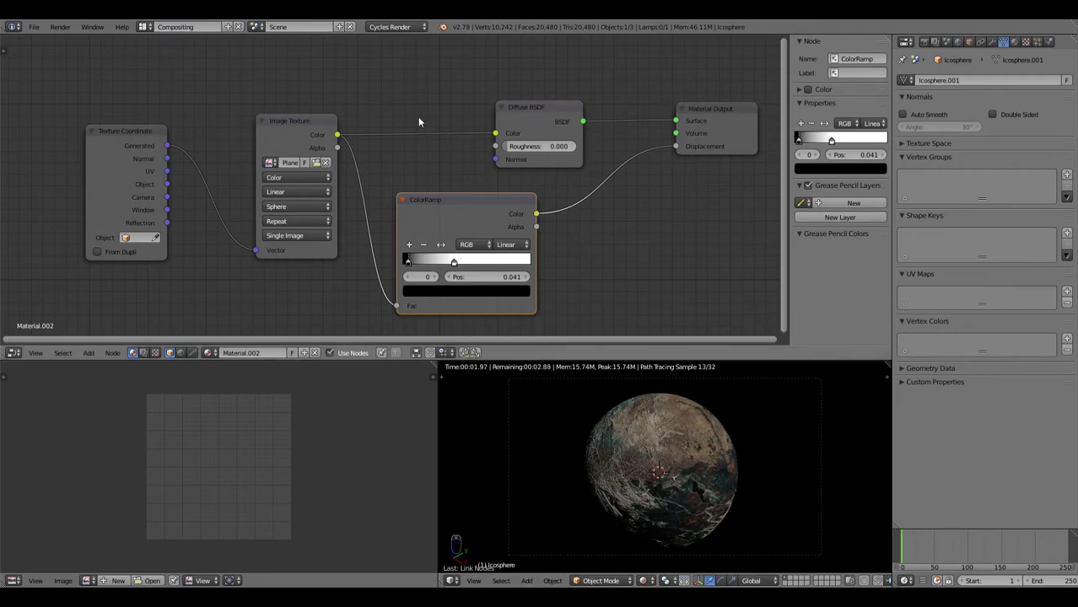
# Switch to the Default screen layout and rename the Icosphere object as Planet.
pyautogui.click(148, 27)
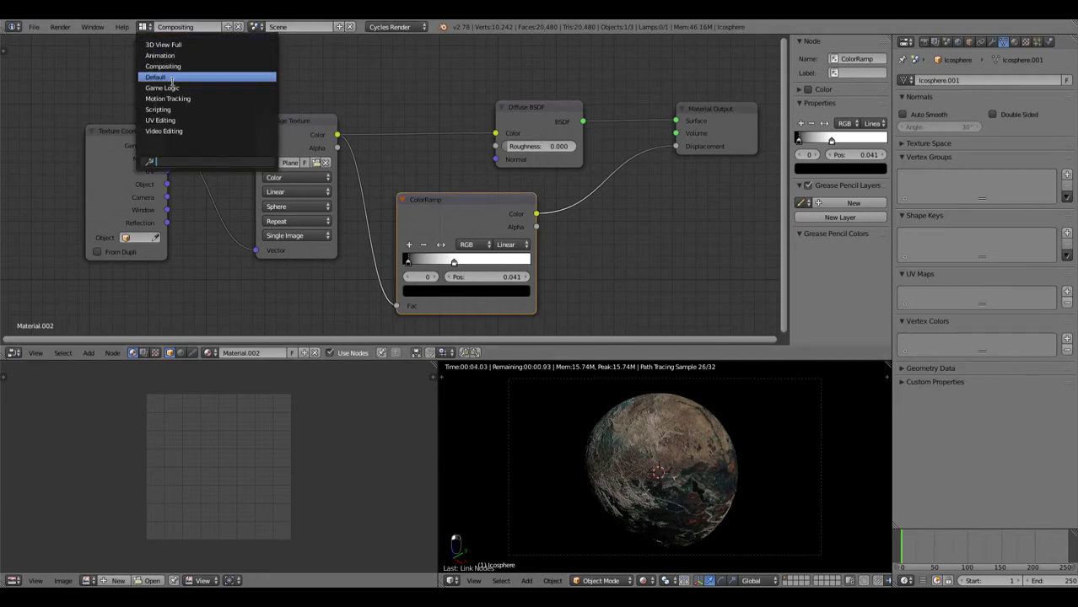
pyautogui.click(168, 80)
pyautogui.doubleClick(958, 102)
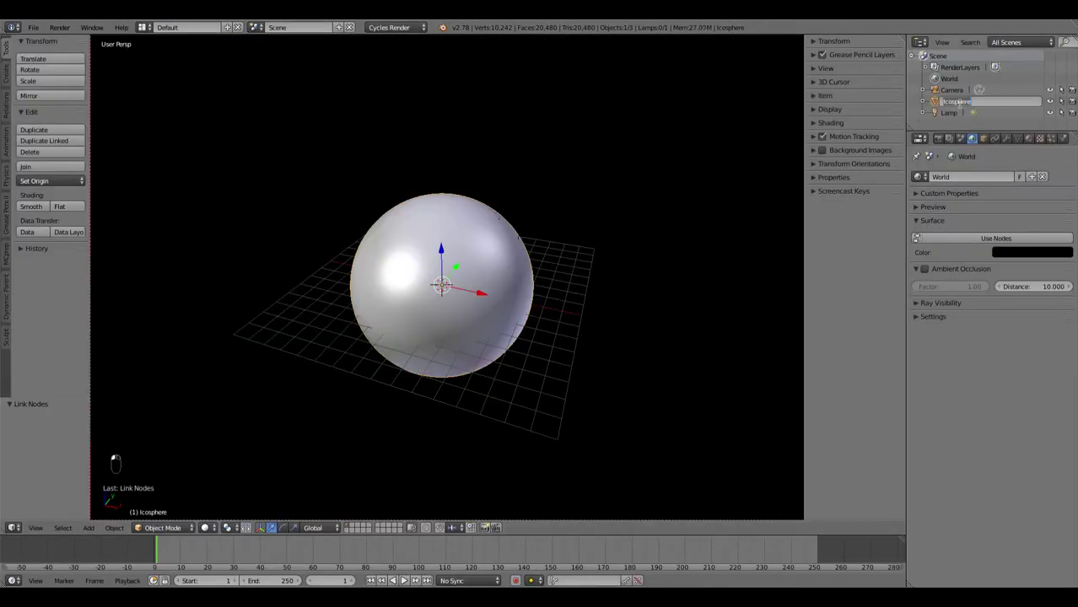
pyautogui.write('Ba')
pyautogui.press('Return')
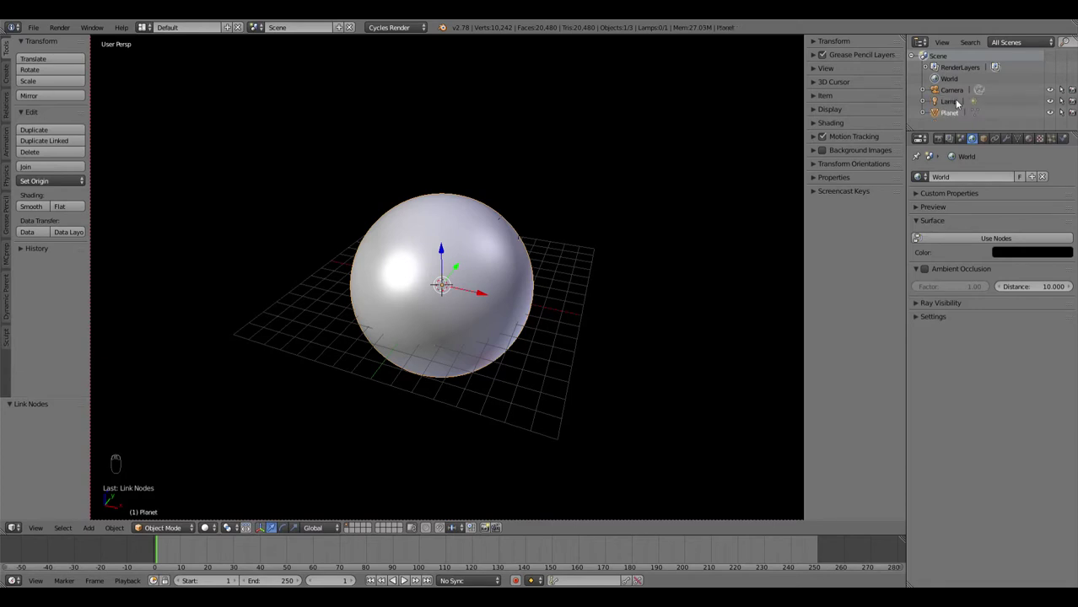
# Duplicate the Planet sphere in place and set the copy's scale to 5.293 on all three axes.
pyautogui.hotkey('shift', 'd')
pyautogui.rightClick(522, 238)
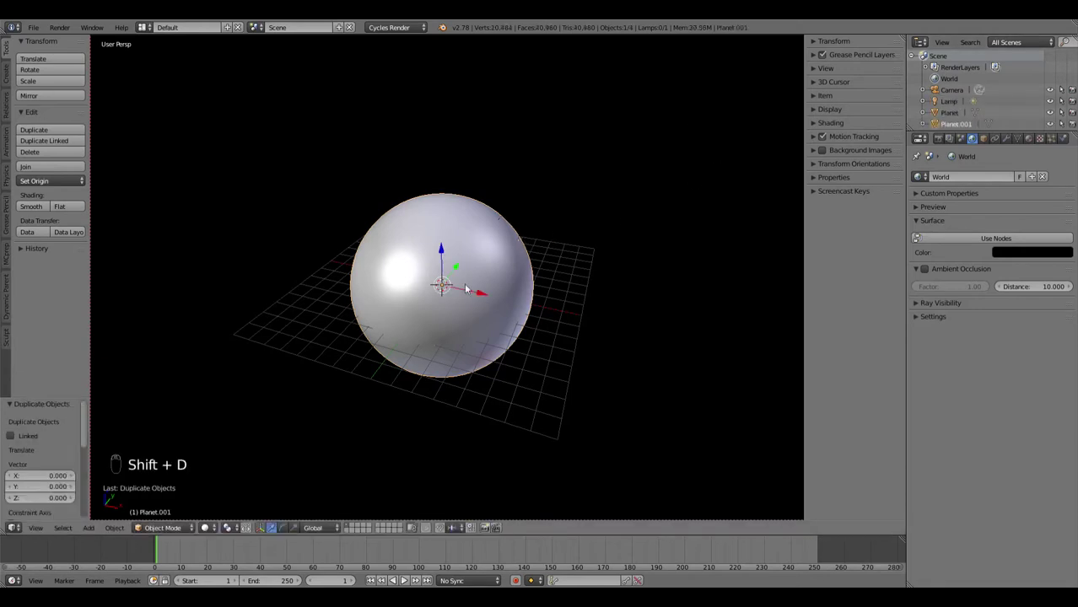
pyautogui.click(984, 140)
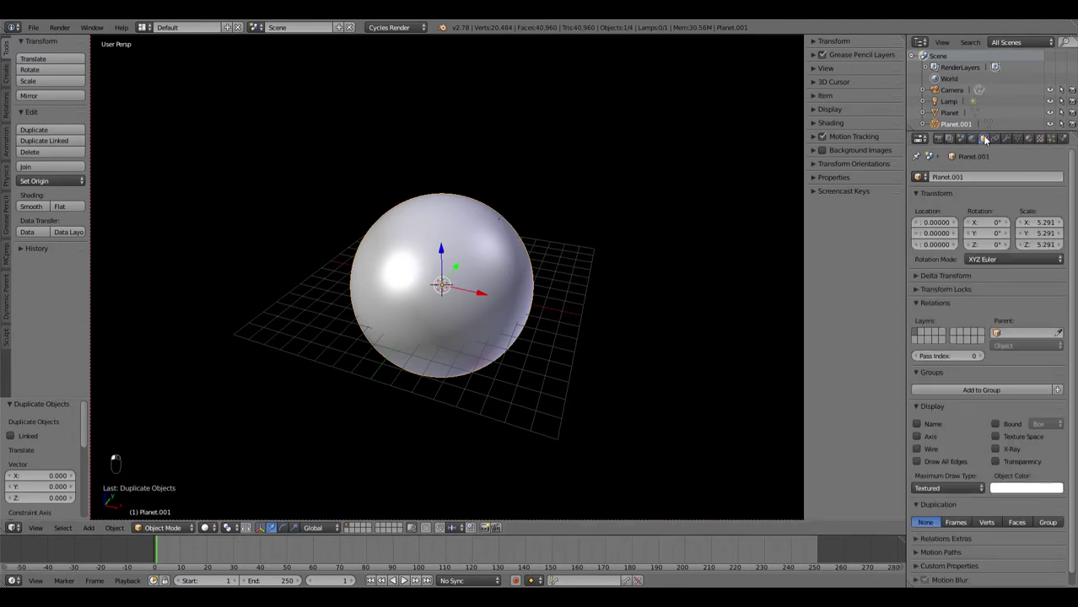
pyautogui.click(1043, 223)
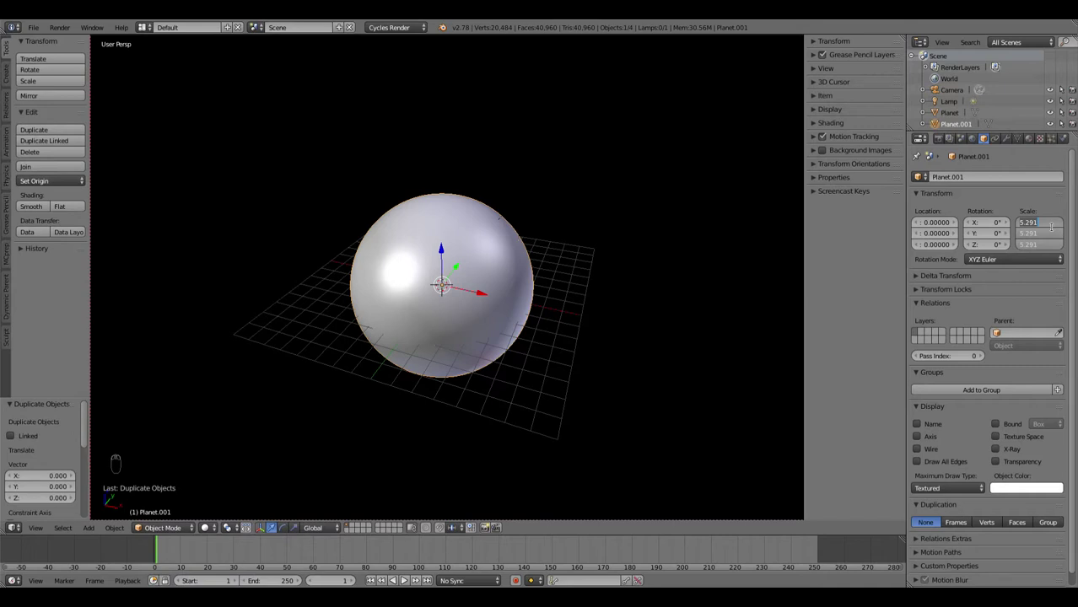
pyautogui.write('5')
pyautogui.press('Return')
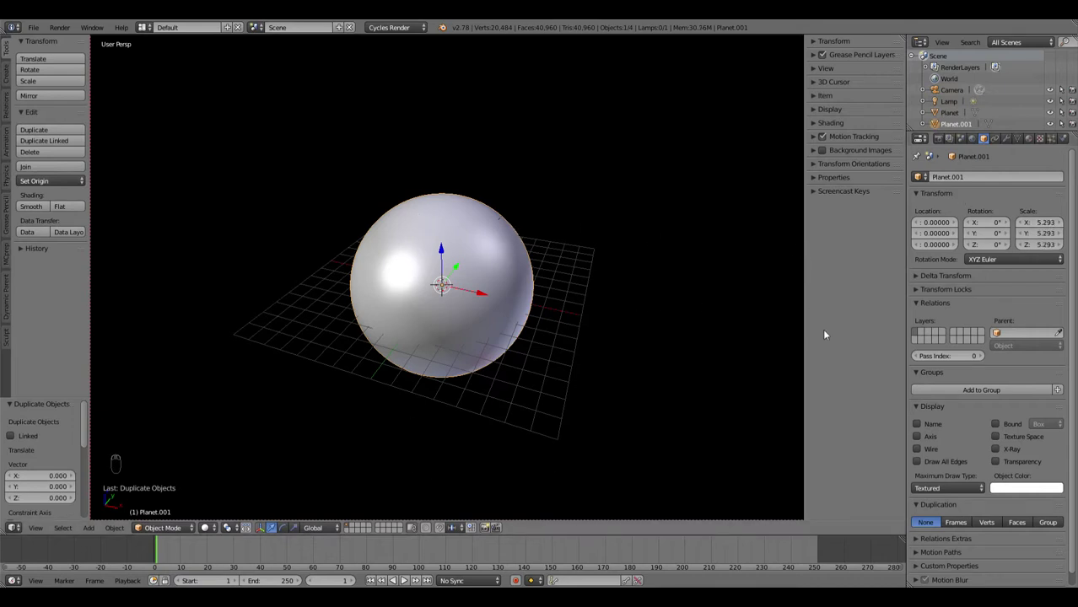
# Rename the duplicated sphere as Atmosphere.
pyautogui.click(967, 180)
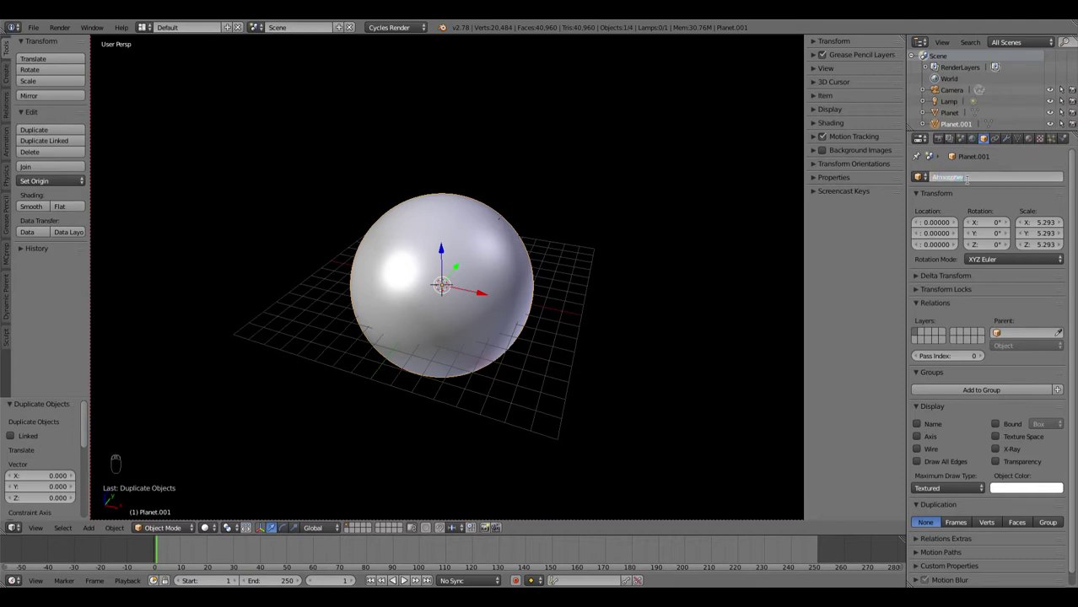
pyautogui.write('Atmosphere')
pyautogui.press('Return')
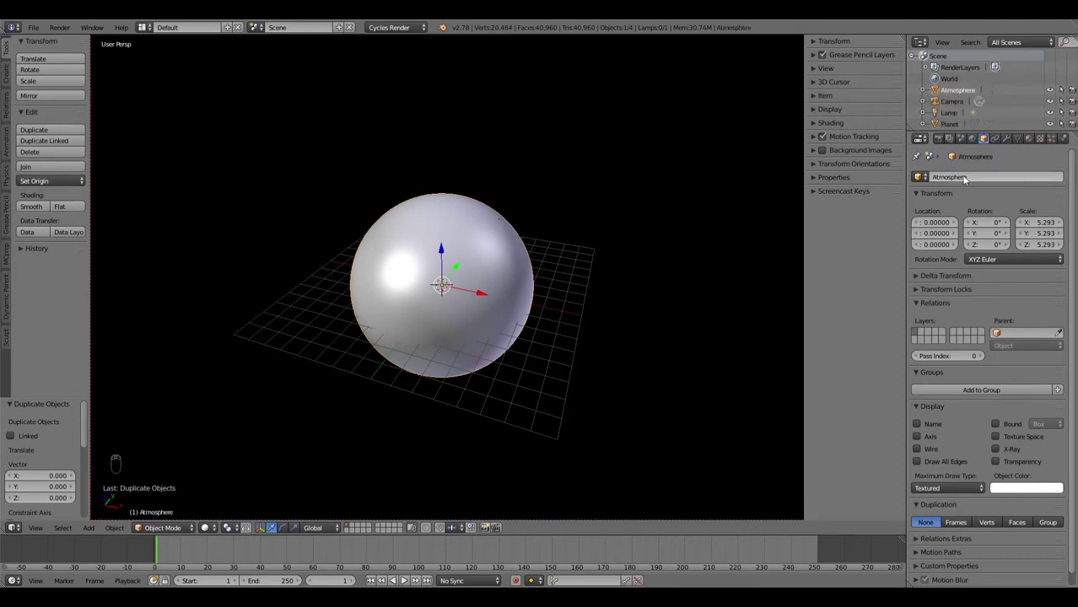
# Return to the Compositing layout, select the Planet sphere and assign it the existing material named Material.
pyautogui.click(147, 27)
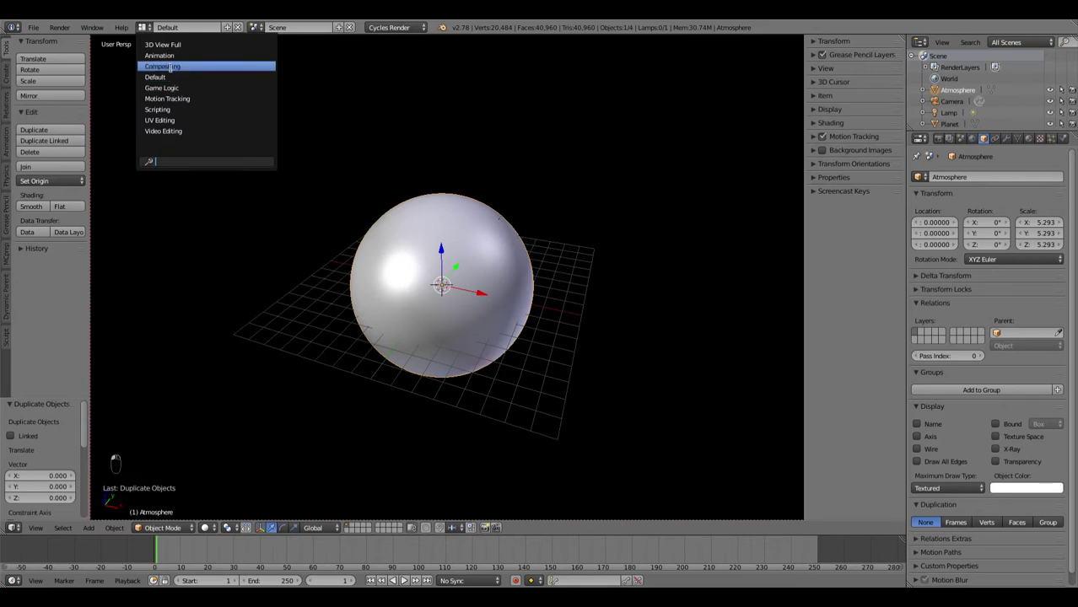
pyautogui.click(162, 65)
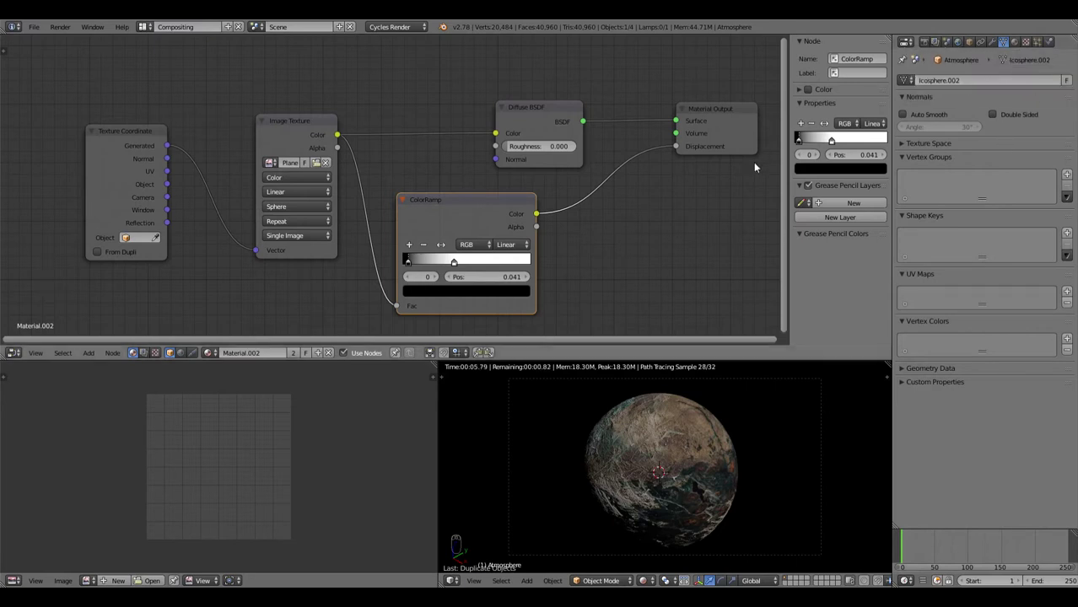
pyautogui.rightClick(663, 452)
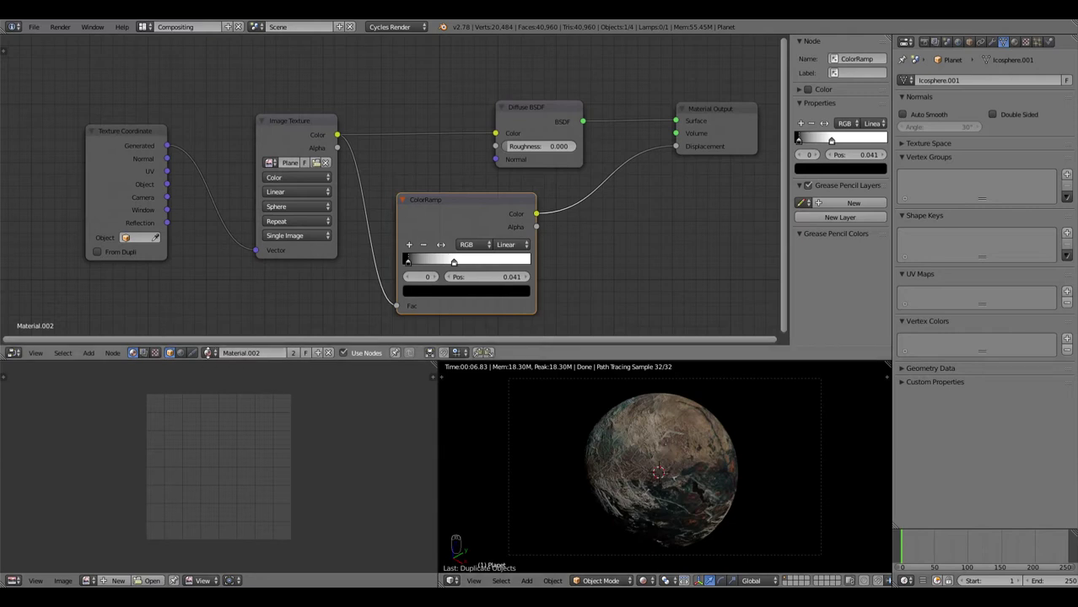
pyautogui.click(208, 353)
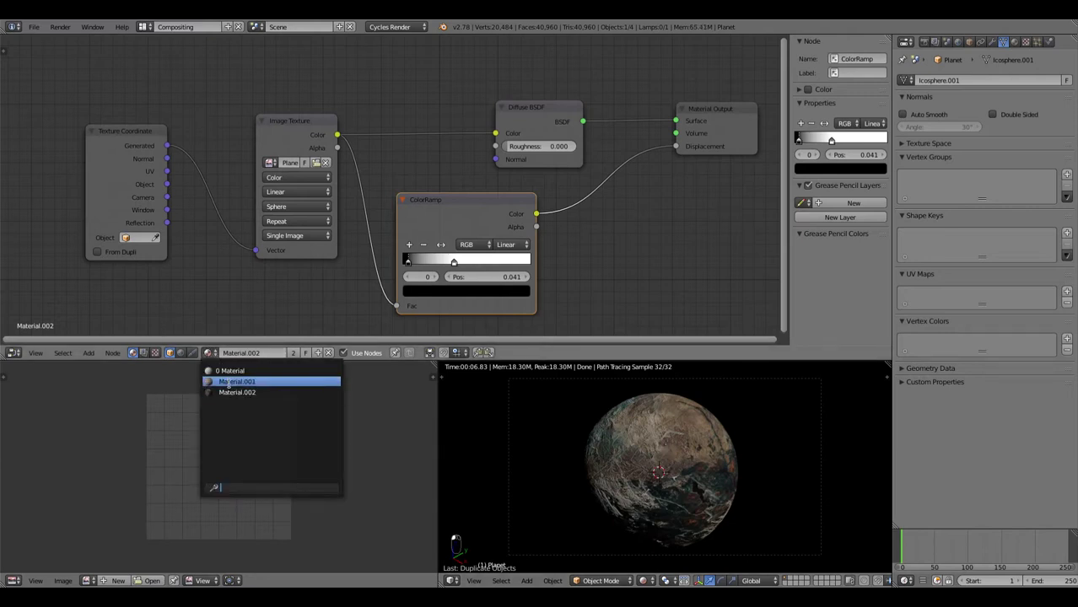
pyautogui.click(217, 371)
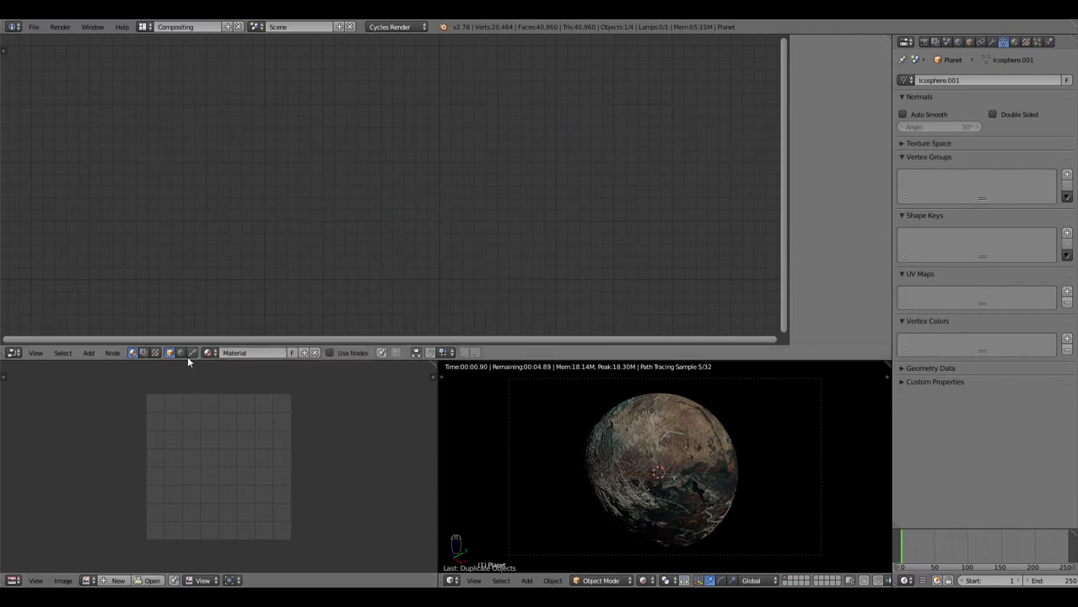
# Select the Atmosphere object in the Default layout and reopen the Compositing layout to show its material nodes.
pyautogui.click(145, 27)
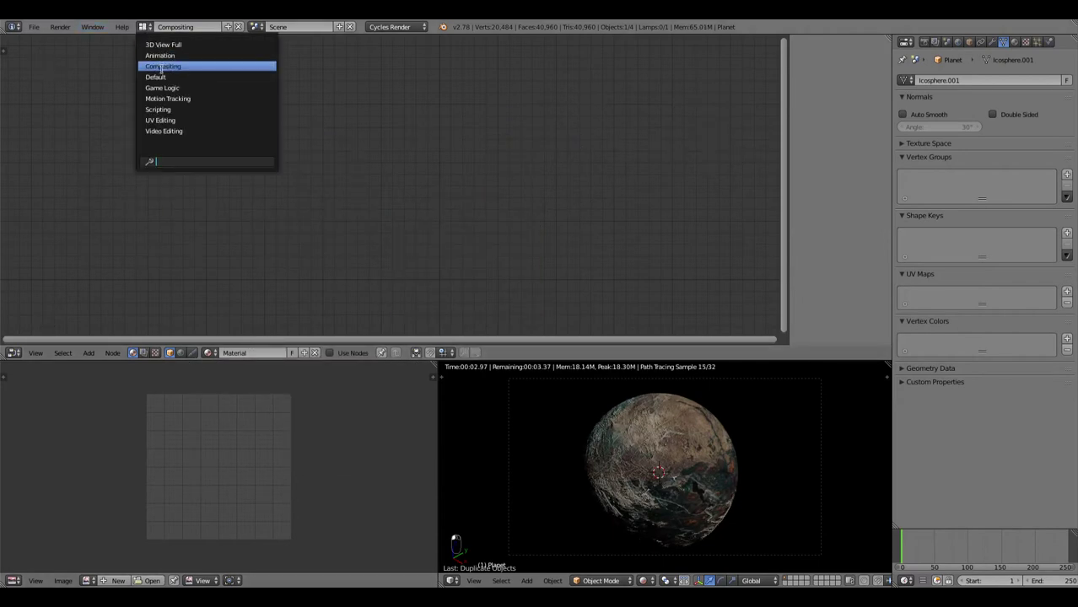
pyautogui.click(159, 79)
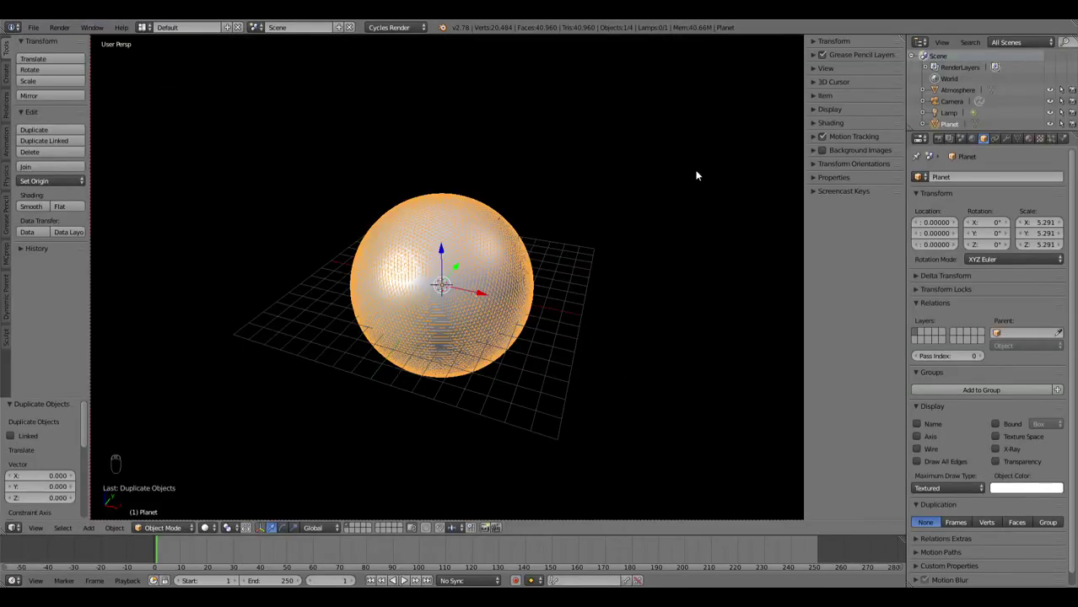
pyautogui.click(955, 90)
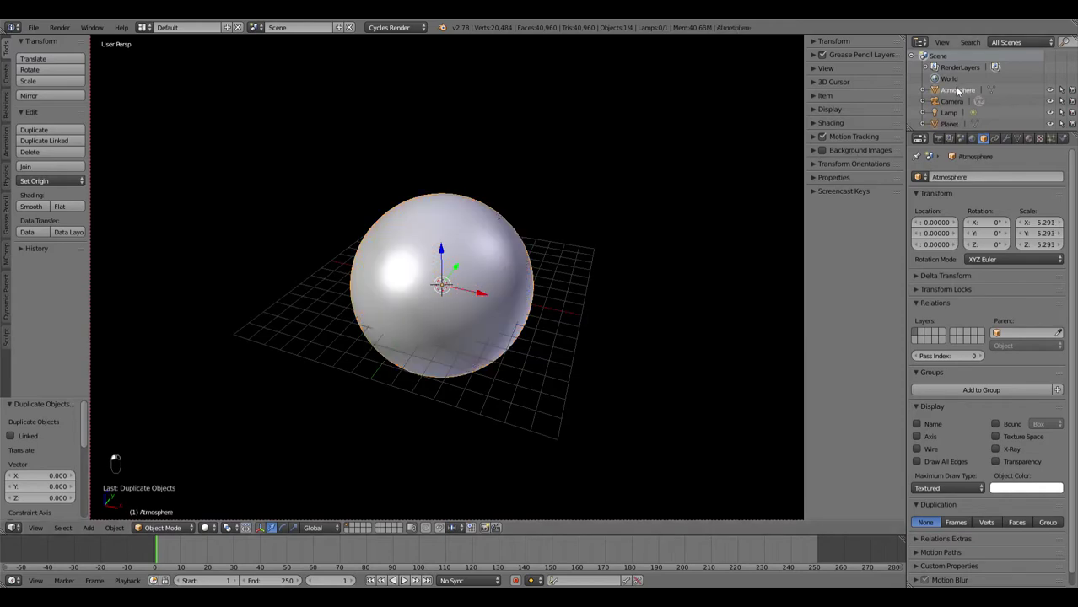
pyautogui.click(145, 27)
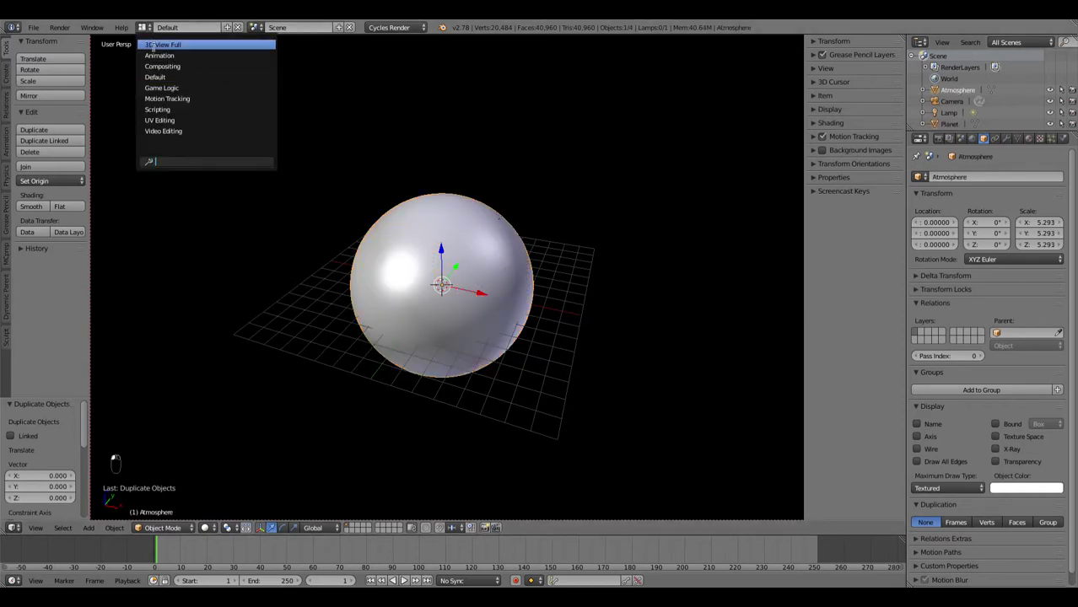
pyautogui.click(162, 66)
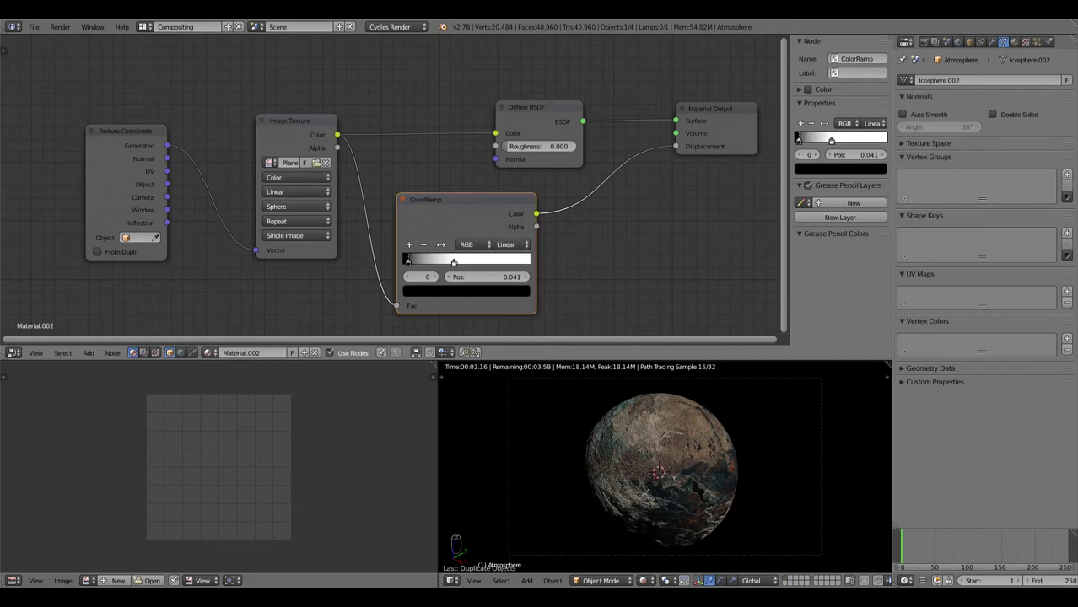
# Replace the Atmosphere's material with a new node material and add a Transparent BSDF node above the Diffuse BSDF.
pyautogui.click(314, 353)
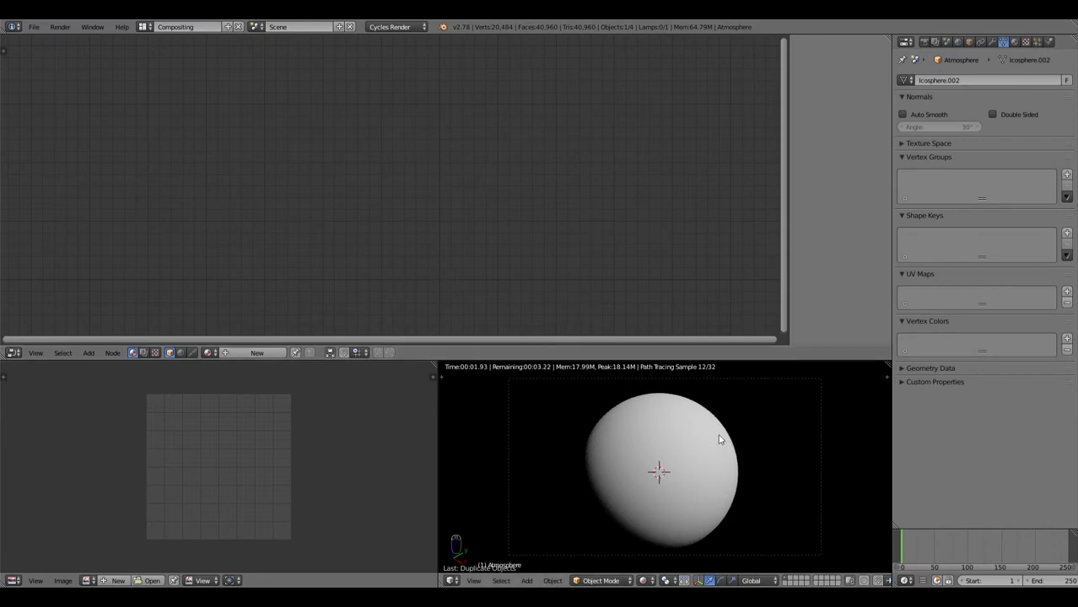
pyautogui.click(268, 352)
pyautogui.hotkey('shift', 'a')
pyautogui.click(371, 243)
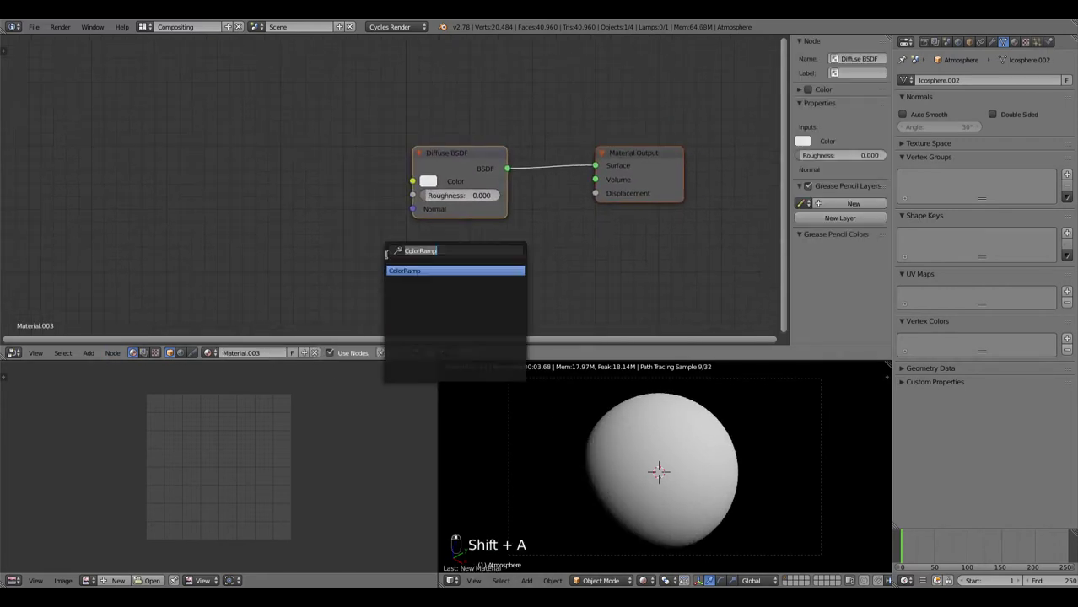
pyautogui.write('trans')
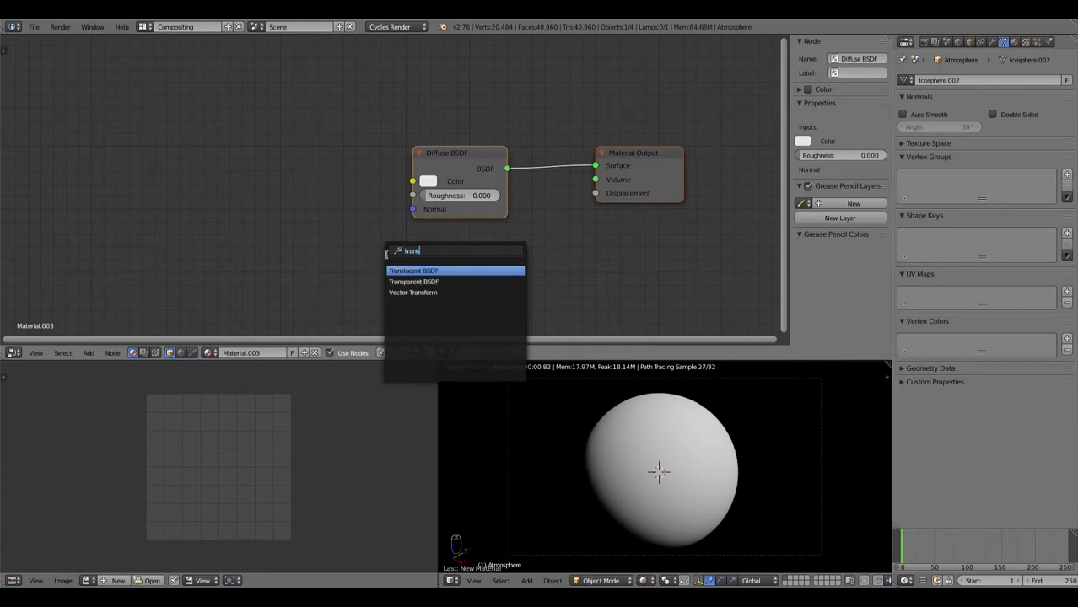
pyautogui.press('Down')
pyautogui.press('Return')
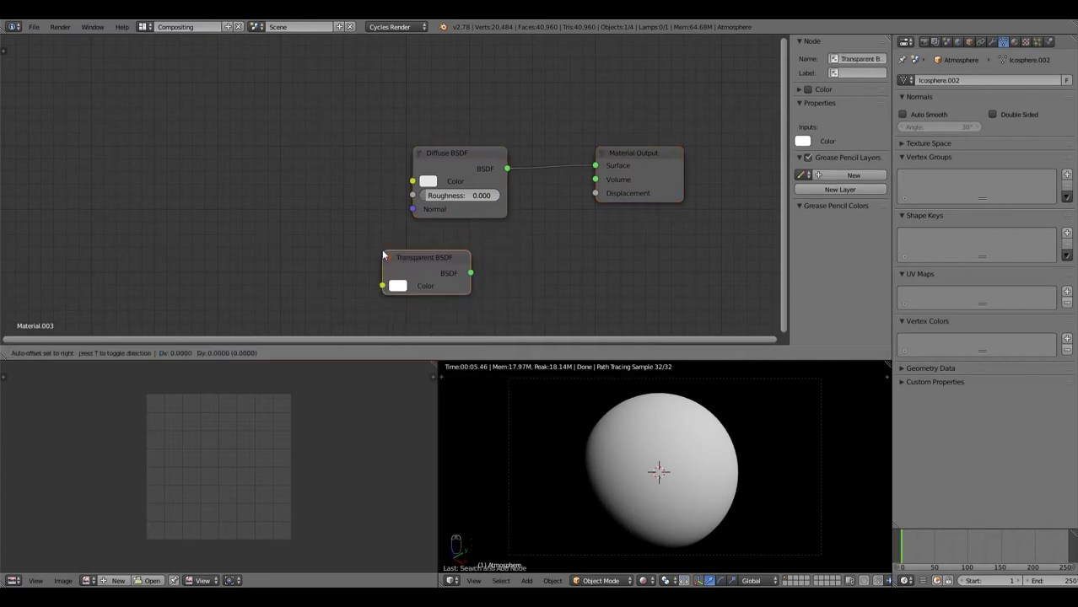
pyautogui.click(381, 76)
# Insert a Mix Shader before the Material Output, with Transparent BSDF in its first shader input and Diffuse BSDF in the second.
pyautogui.hotkey('shift', 'a')
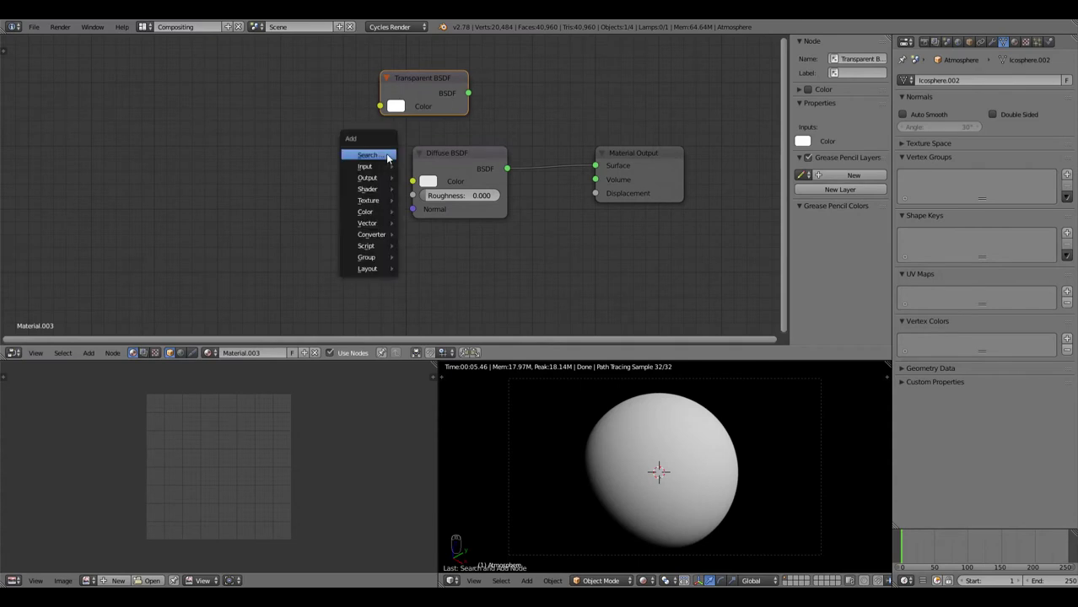
pyautogui.click(388, 157)
pyautogui.write('mix')
pyautogui.press('Return')
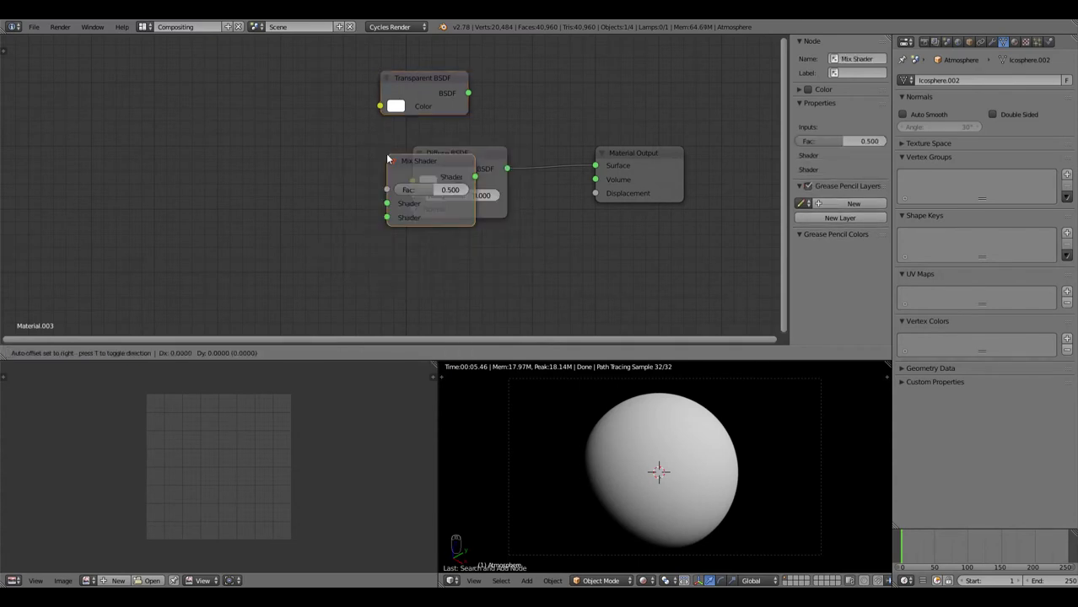
pyautogui.click(573, 143)
pyautogui.moveTo(468, 93); pyautogui.dragTo(558, 181)
pyautogui.moveTo(456, 153); pyautogui.dragTo(429, 169)
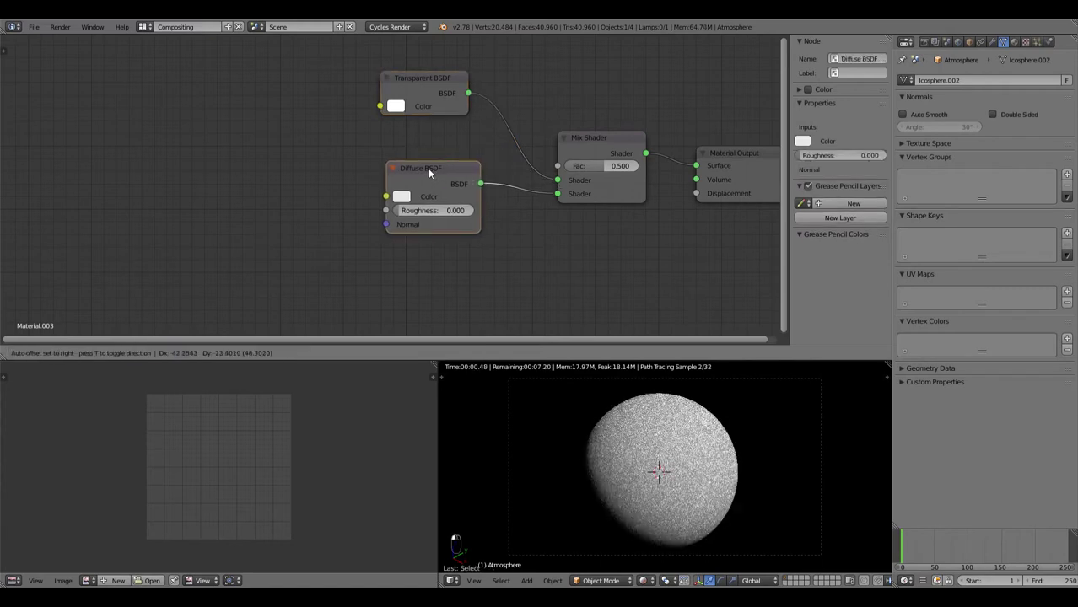
# Add a Layer Weight node above the Transparent BSDF and link its Facing output to the Mix Shader's Fac input.
pyautogui.hotkey('shift', 'a')
pyautogui.click(407, 170)
pyautogui.write('lay')
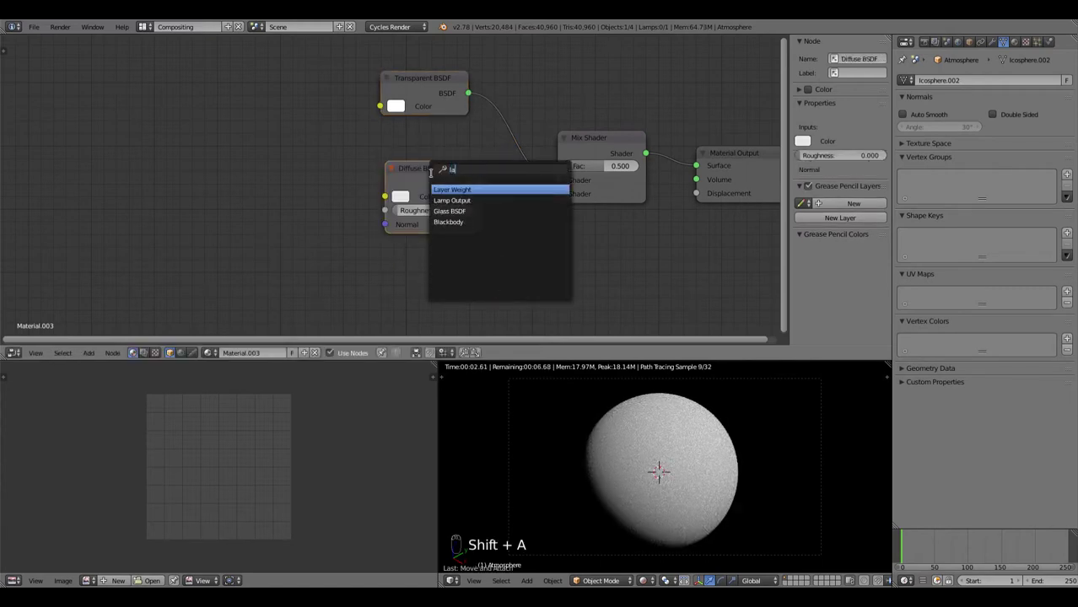
pyautogui.press('Return')
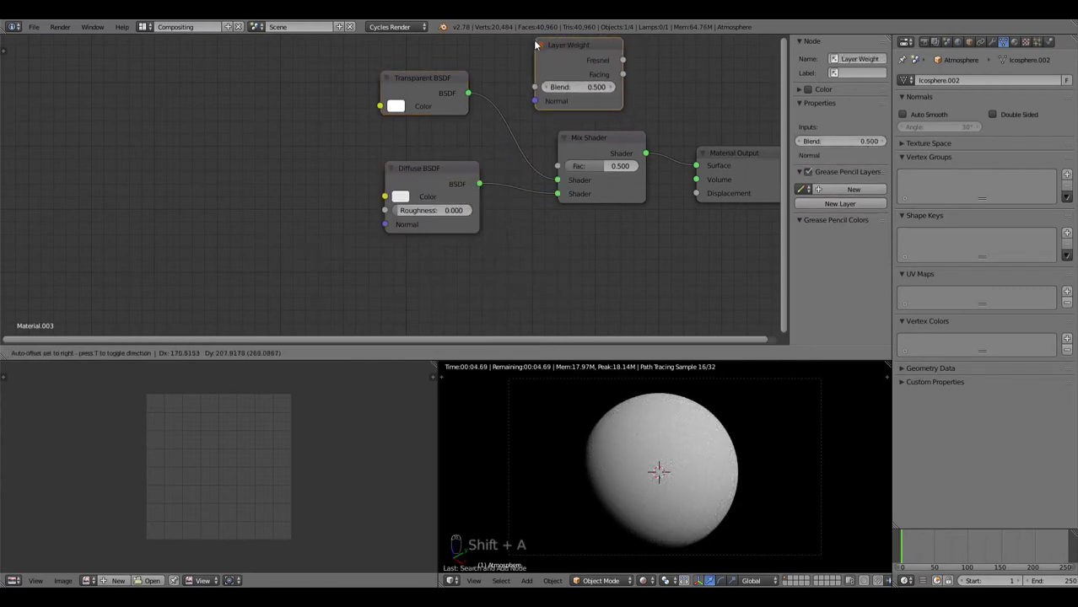
pyautogui.click(533, 44)
pyautogui.moveTo(557, 108); pyautogui.dragTo(496, 241, button='middle')
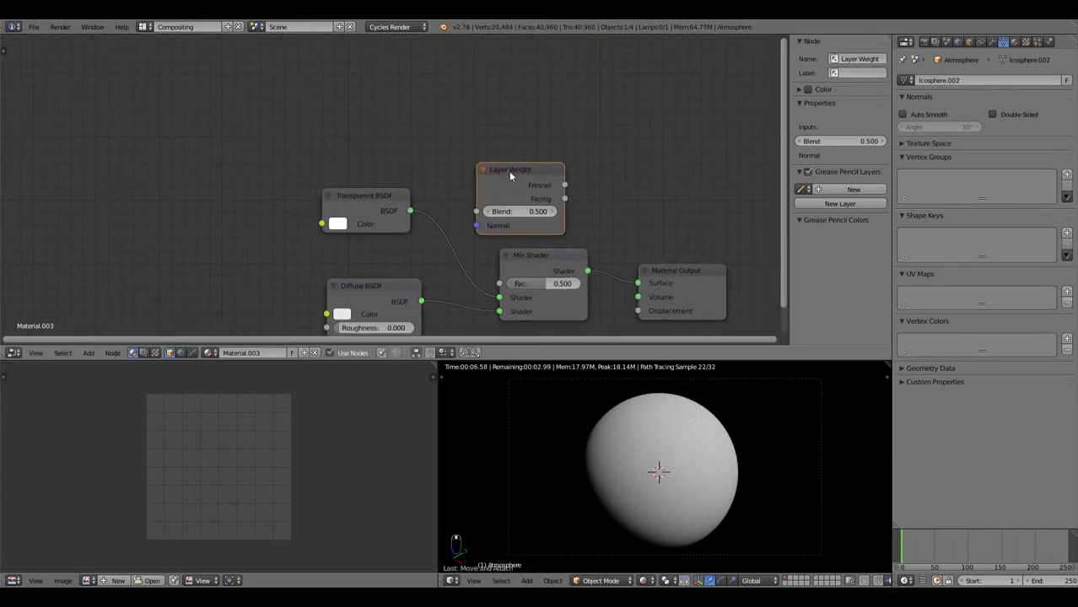
pyautogui.moveTo(509, 171); pyautogui.dragTo(360, 117)
pyautogui.moveTo(415, 145); pyautogui.dragTo(500, 284)
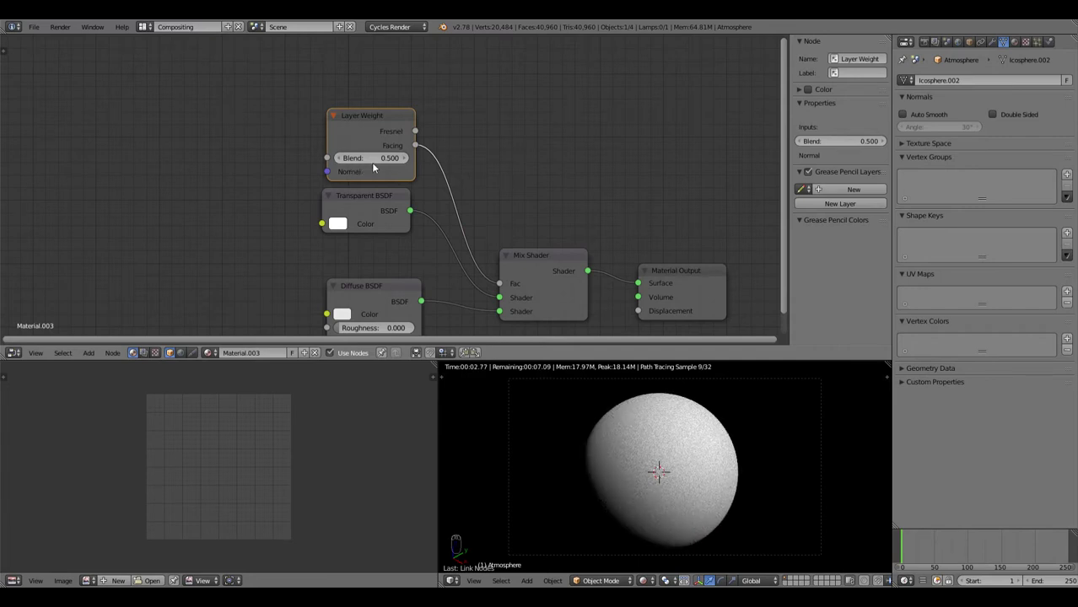
# Set the Layer Weight's Blend to 0.100 and tint the Diffuse BSDF color a pale beige.
pyautogui.moveTo(338, 159)
pyautogui.mouseDown()
pyautogui.moveTo(304, 159)
pyautogui.moveTo(338, 161)
pyautogui.mouseUp()
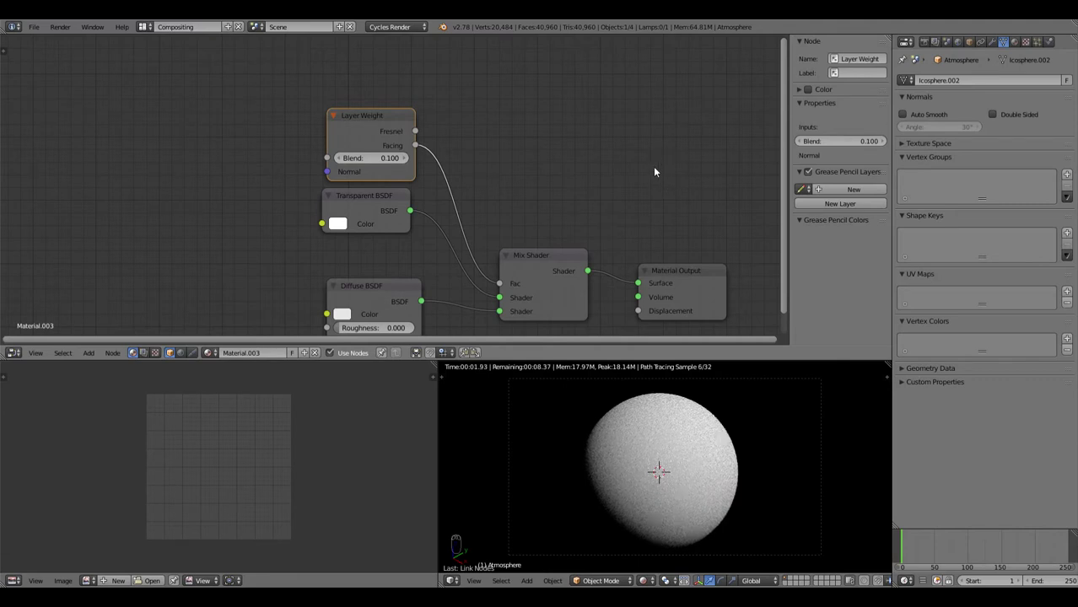
pyautogui.keyDown('shift'); pyautogui.scroll(-2, 439, 190); pyautogui.keyUp('shift')
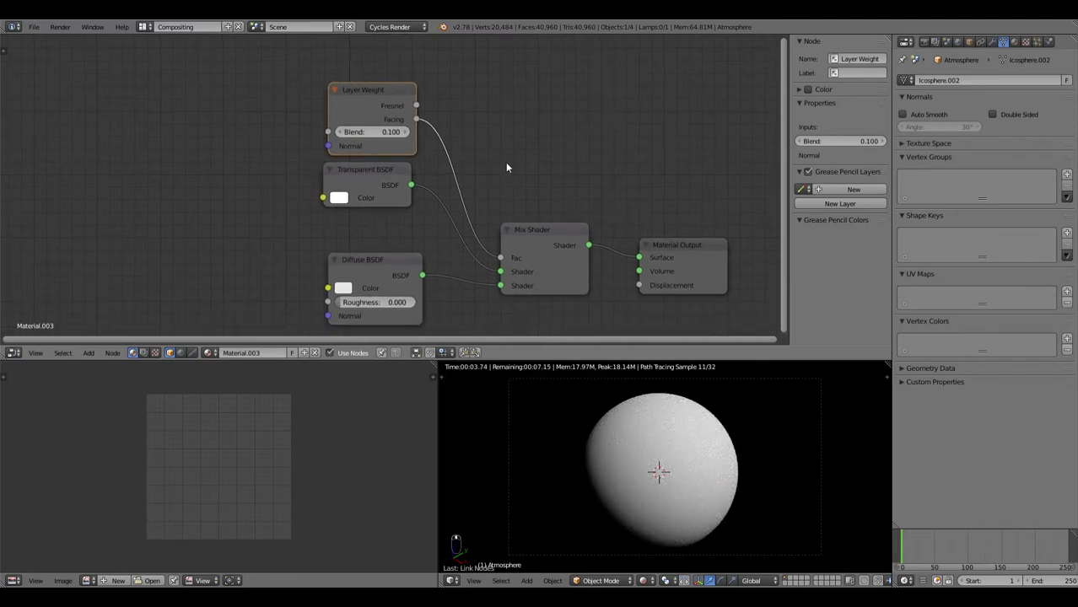
pyautogui.moveTo(507, 167); pyautogui.dragTo(483, 130, button='middle')
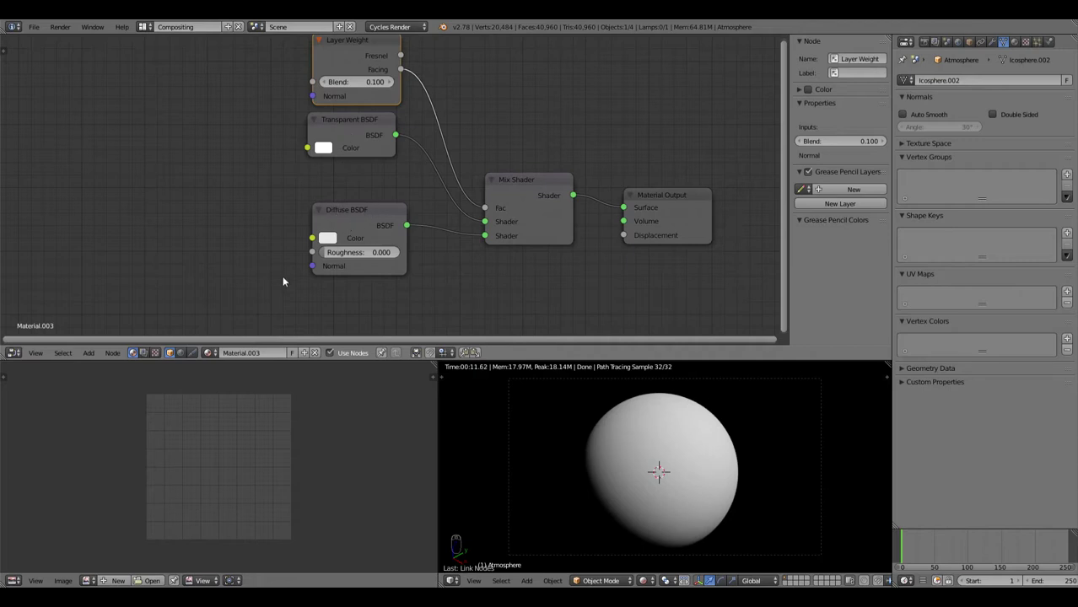
pyautogui.click(327, 238)
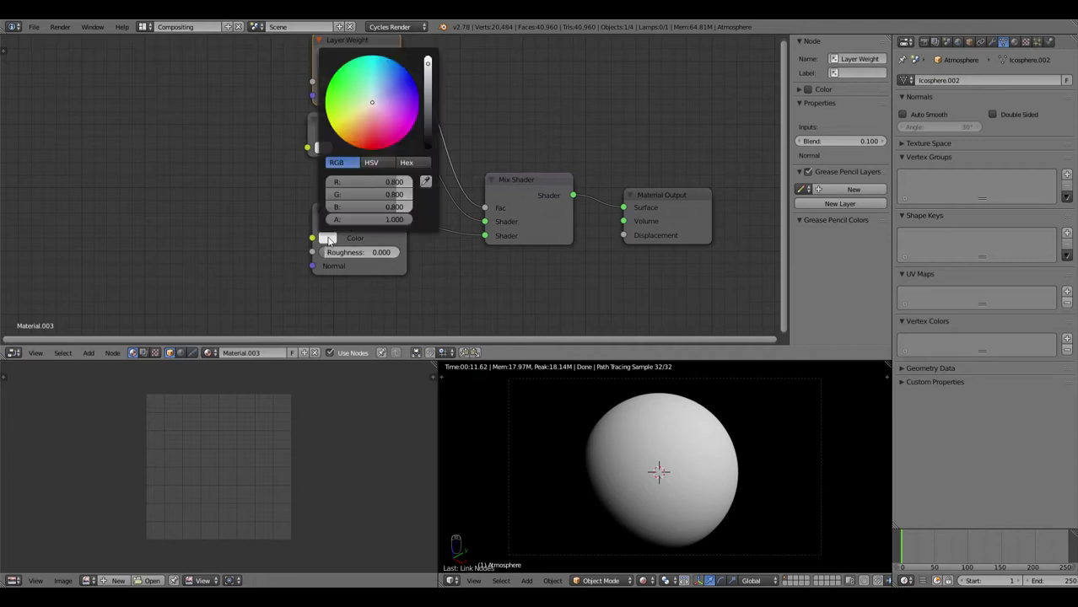
pyautogui.click(367, 109)
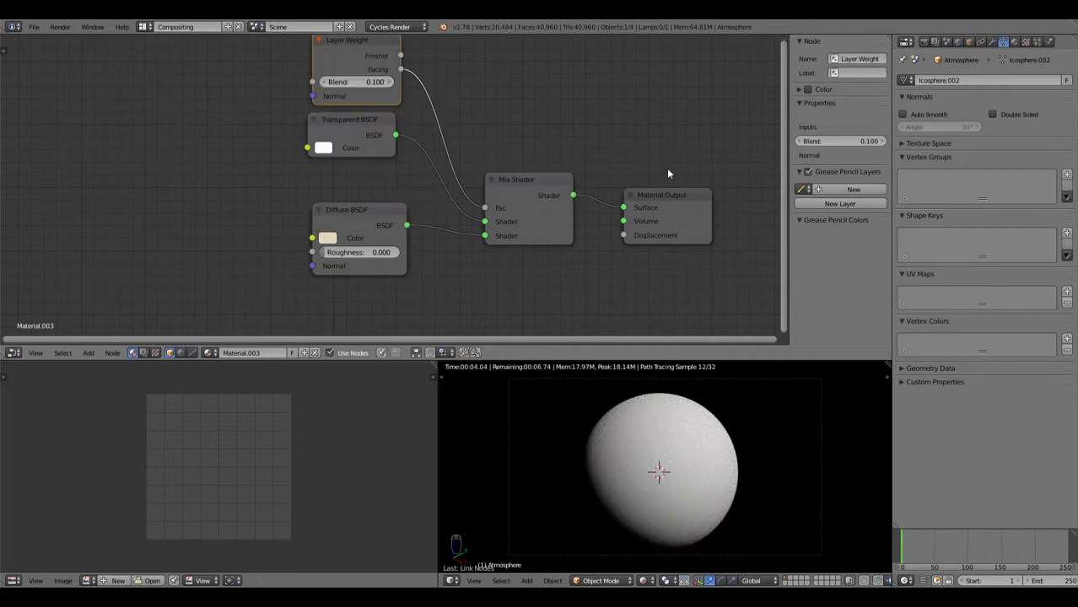
# Try swapping the Transparent and Diffuse BSDF links on the Mix Shader's shader inputs, and restore the original order.
pyautogui.moveTo(501, 87); pyautogui.dragTo(480, 112, button='middle')
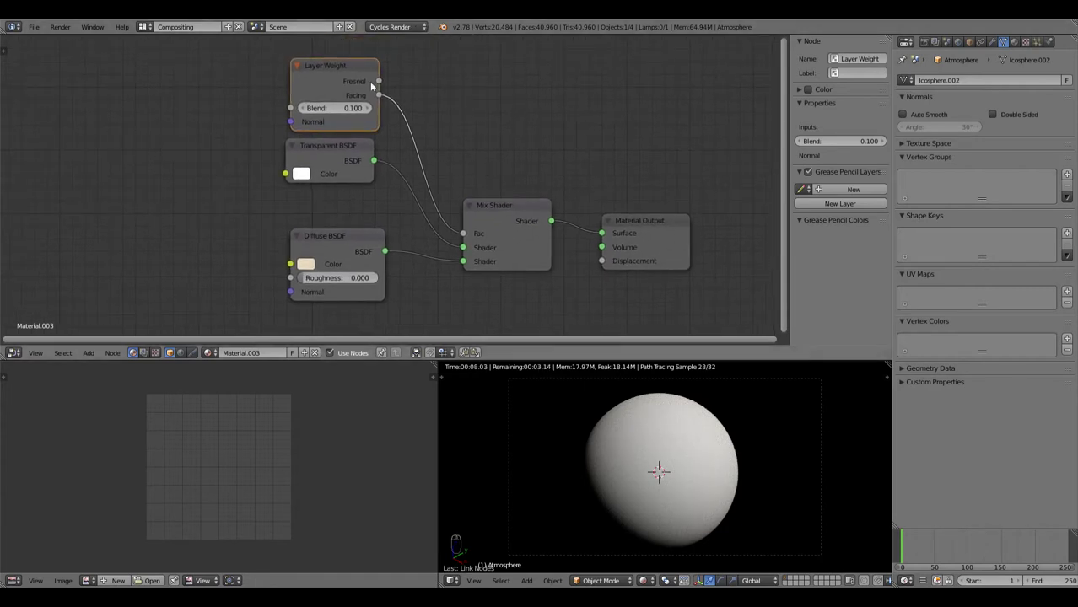
pyautogui.moveTo(331, 146); pyautogui.dragTo(345, 165)
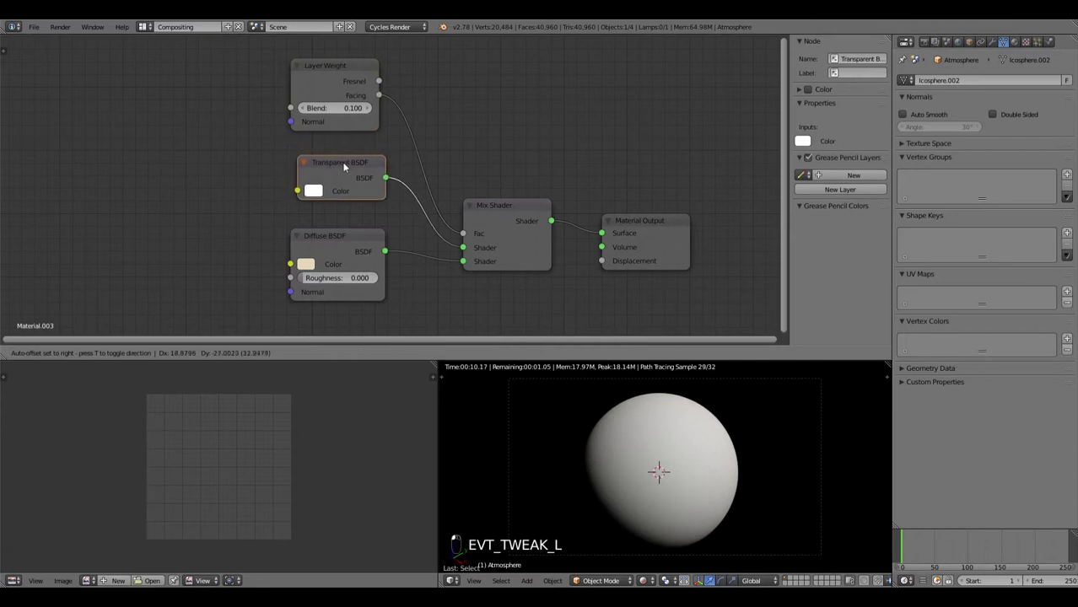
pyautogui.moveTo(461, 248); pyautogui.dragTo(462, 261)
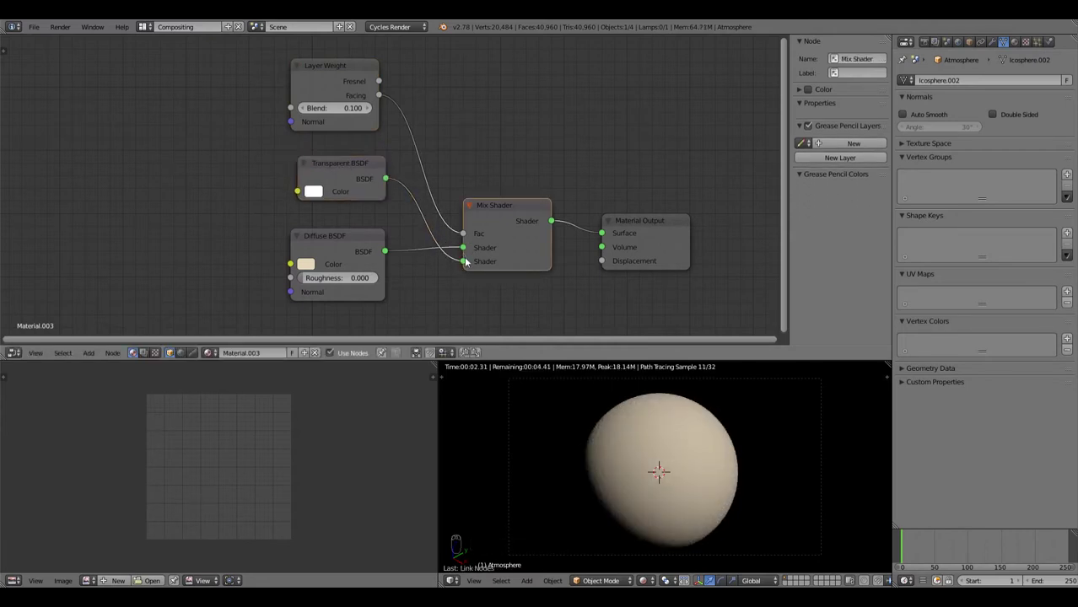
pyautogui.moveTo(463, 262); pyautogui.dragTo(466, 253)
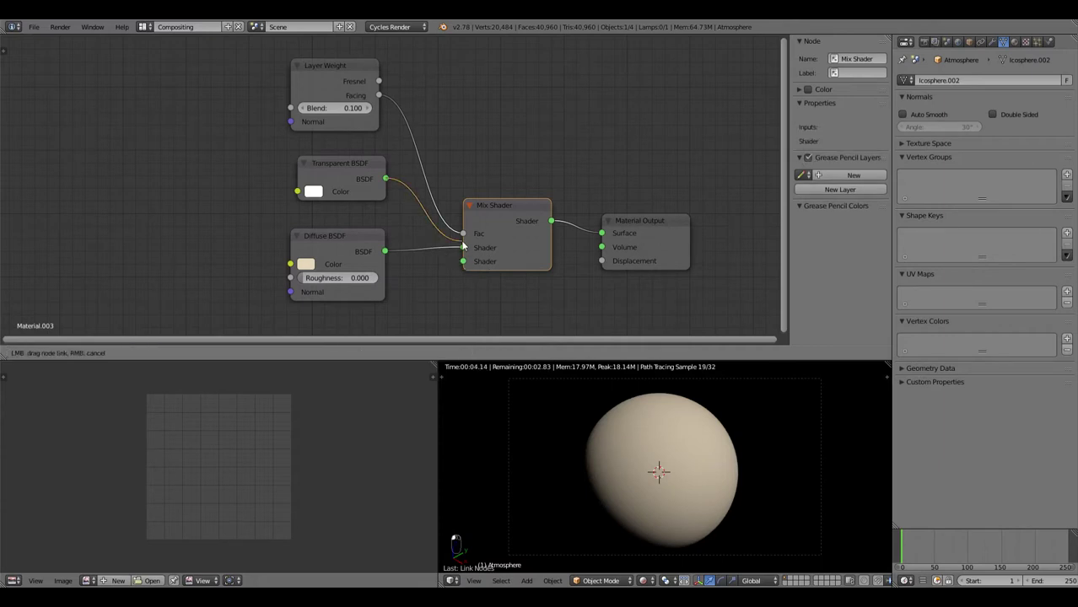
pyautogui.moveTo(385, 179); pyautogui.dragTo(463, 247)
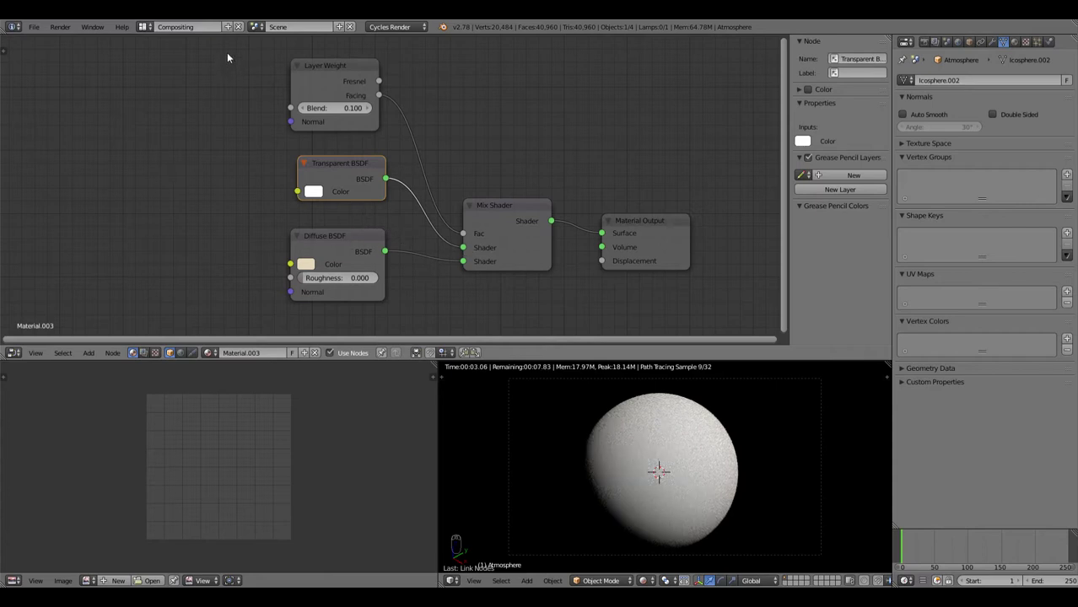
# Switch to the Default layout and move the Atmosphere sphere to layer 3.
pyautogui.click(153, 32)
pyautogui.click(157, 77)
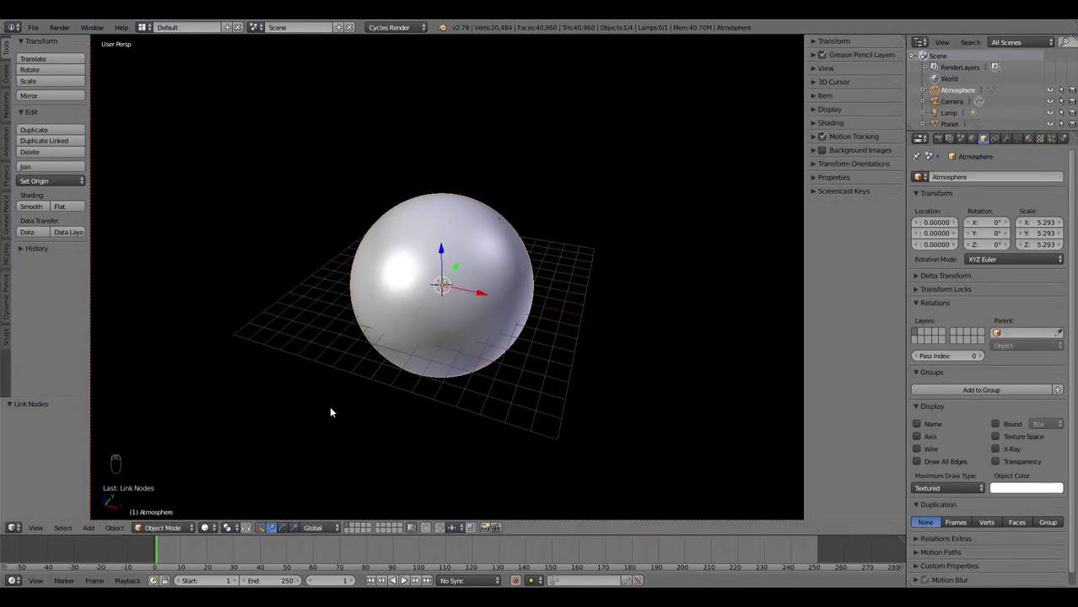
pyautogui.press('m')
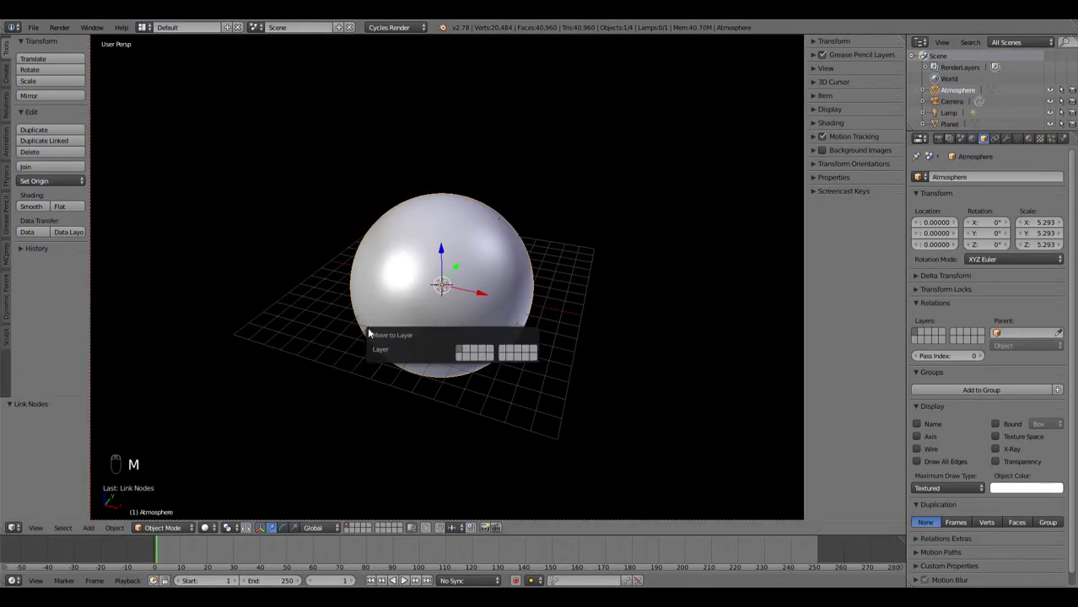
pyautogui.click(473, 348)
# Select the Planet sphere and move it to layer 2.
pyautogui.rightClick(414, 309)
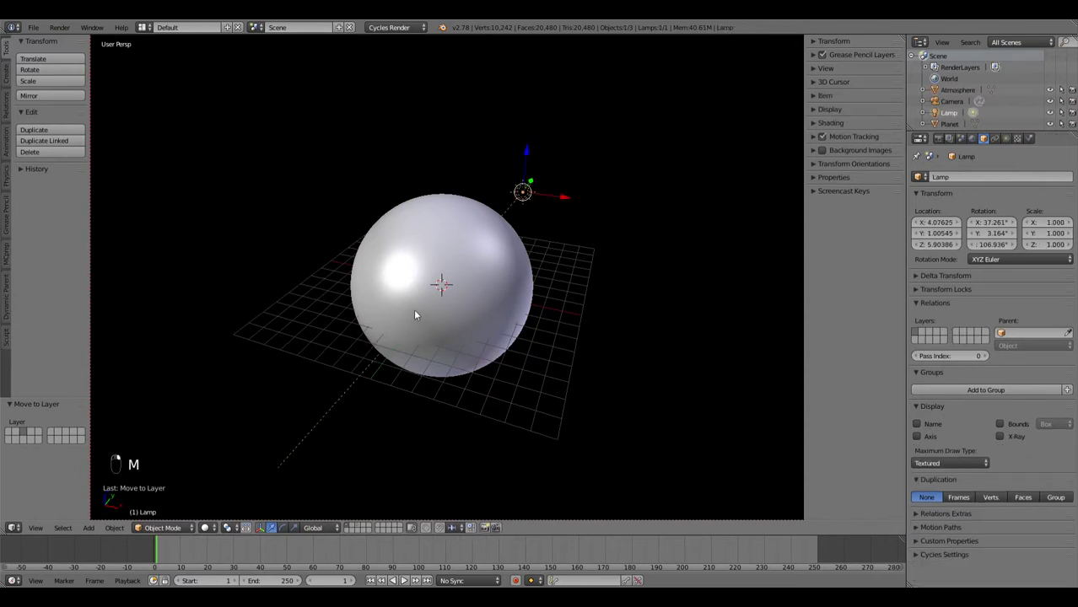
pyautogui.rightClick(441, 215)
pyautogui.press('m')
pyautogui.click(536, 239)
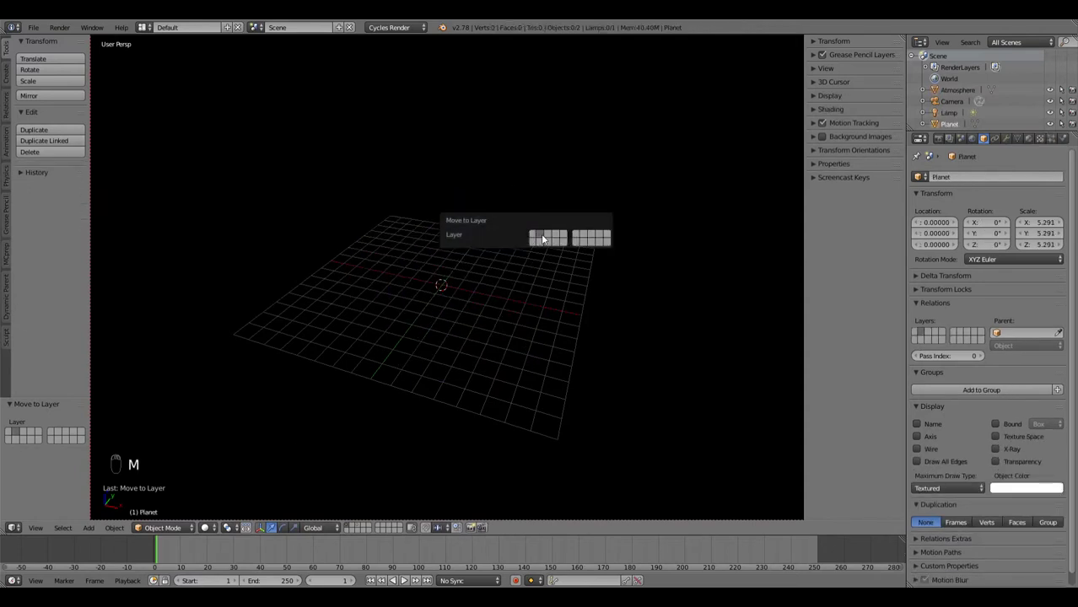
# Add a render layer named Atmosphere covering layers 1 and 3, and make scene layers 1 to 3 visible.
pyautogui.click(949, 140)
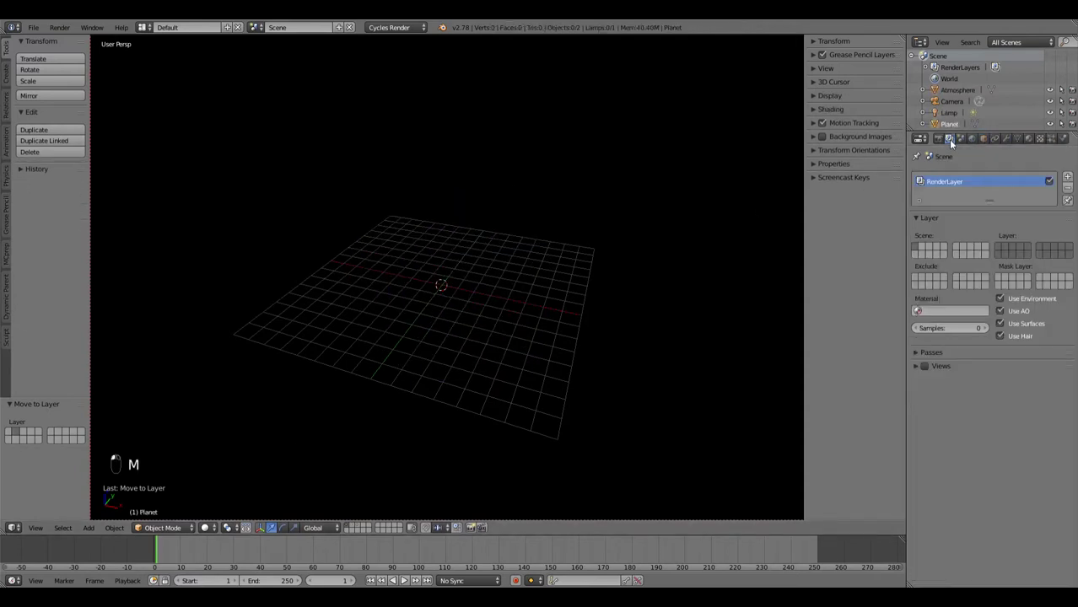
pyautogui.click(1067, 177)
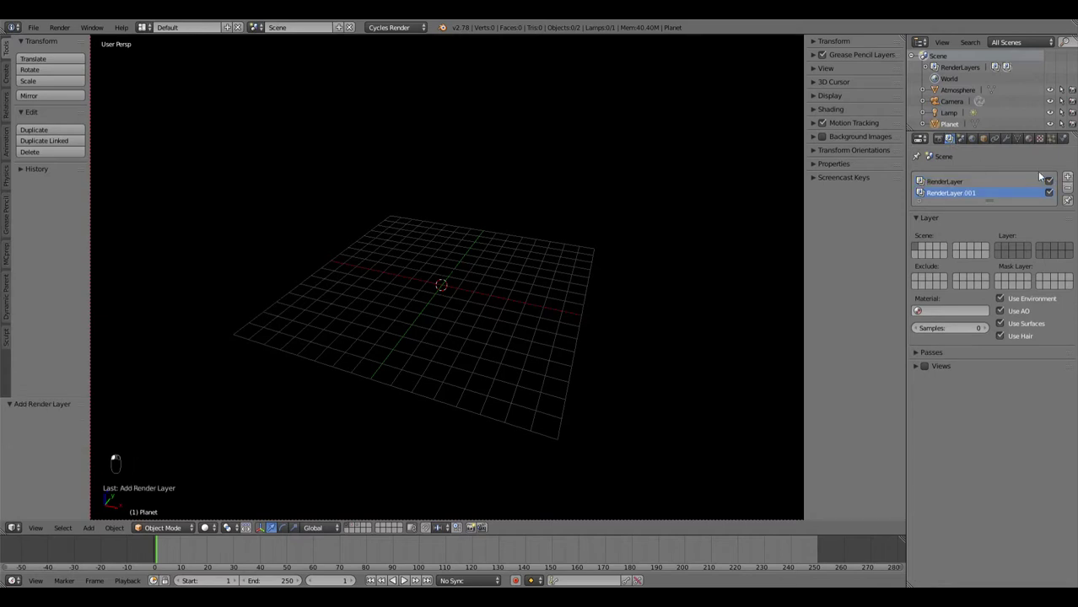
pyautogui.write('Atmosphere')
pyautogui.click(354, 528)
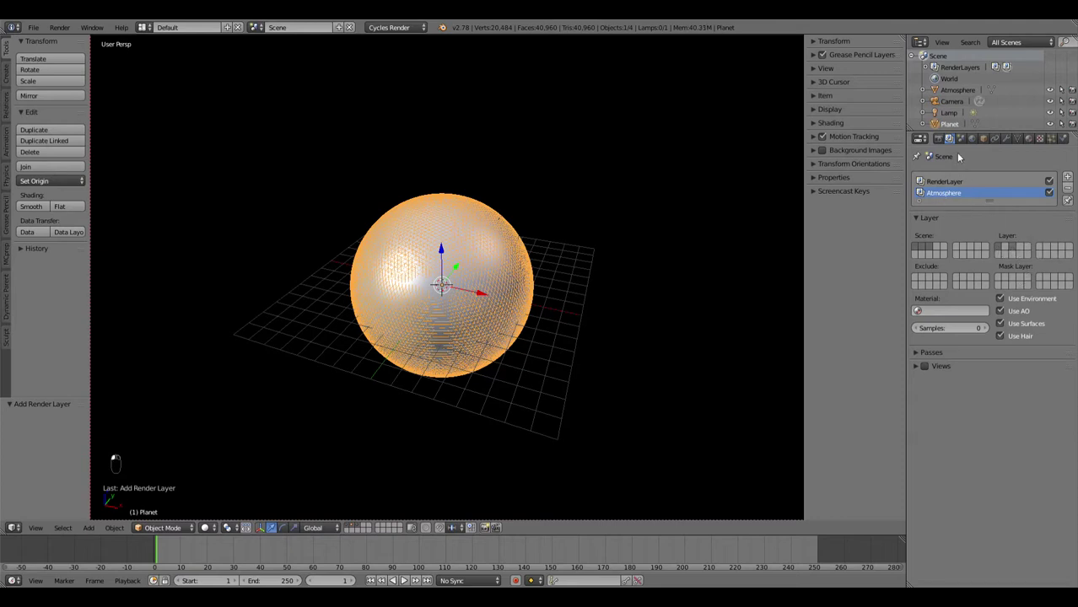
# Rename the original render layer as Planet and limit it to layers 1 and 2.
pyautogui.click(944, 183)
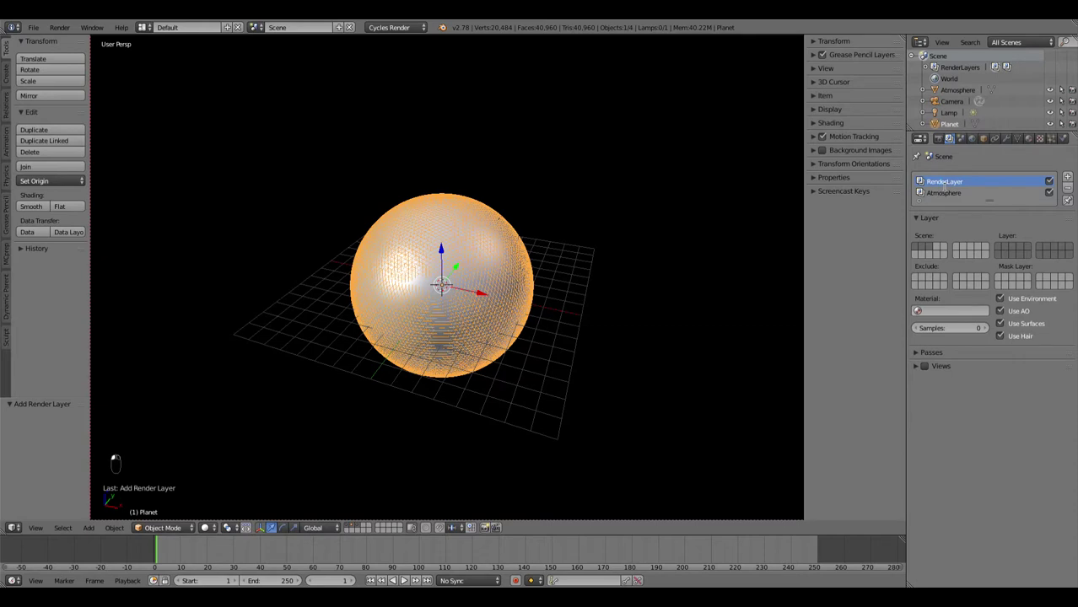
pyautogui.doubleClick(943, 182)
pyautogui.write('Plane')
pyautogui.press('BackSpace')
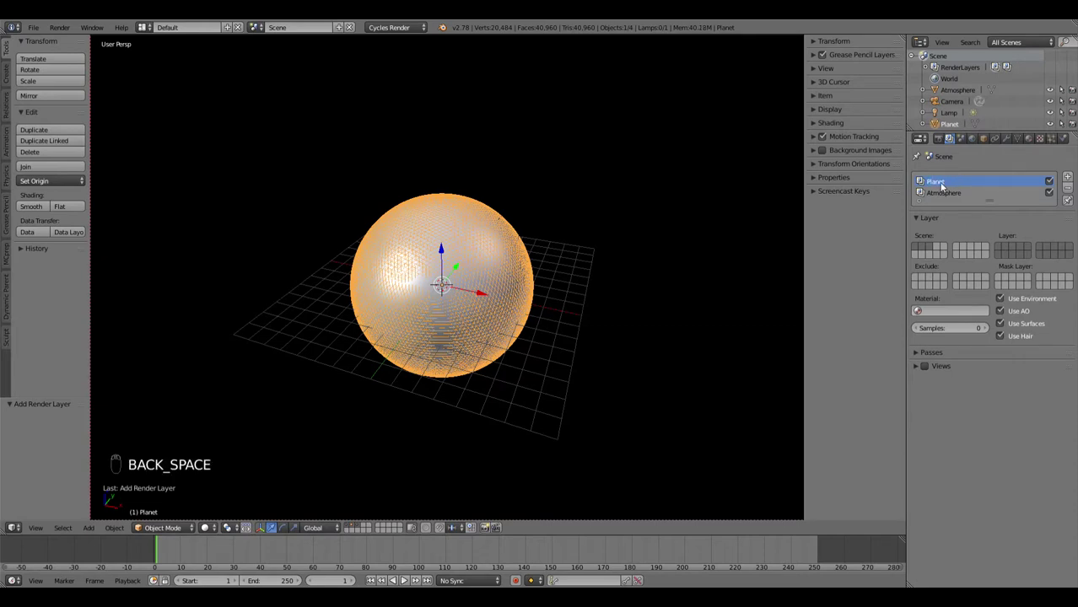
pyautogui.click(1000, 247)
# Check scene layers 2 and 3 one at a time and select the Atmosphere sphere on layer 3.
pyautogui.click(353, 526)
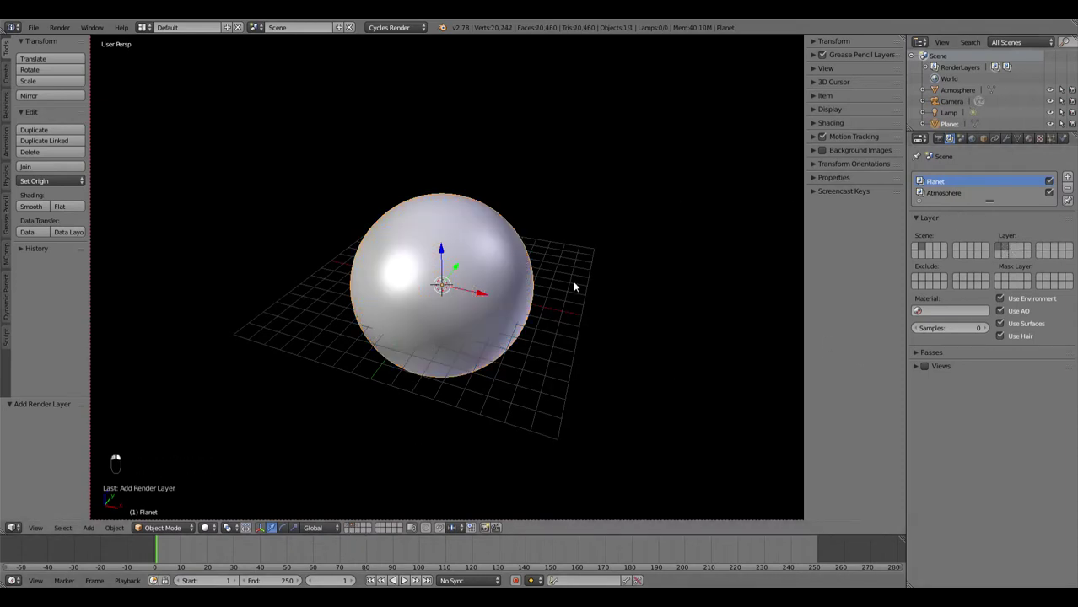
pyautogui.click(363, 527)
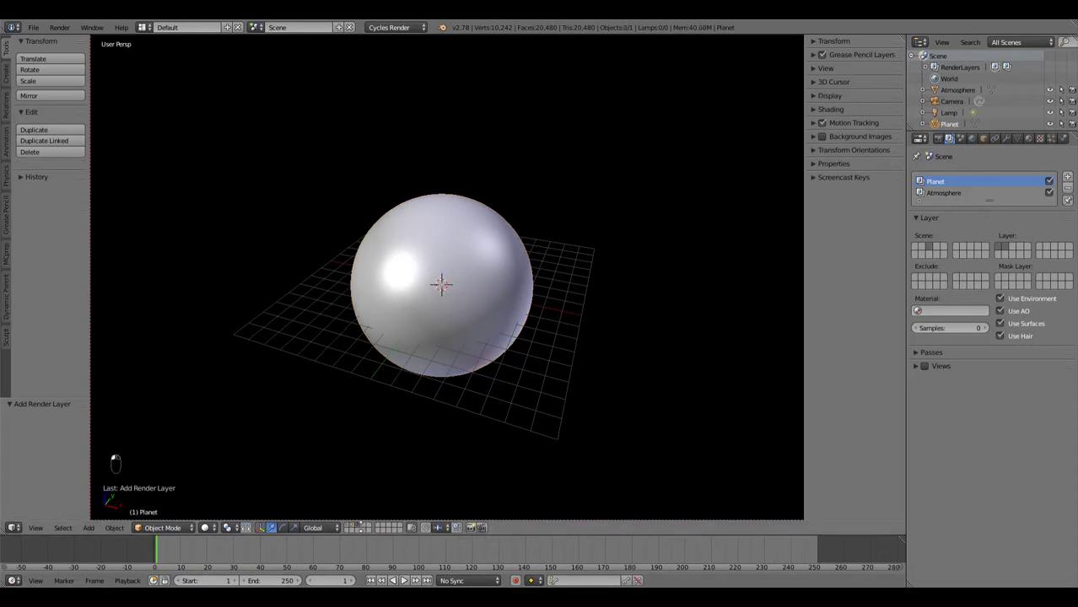
pyautogui.rightClick(422, 330)
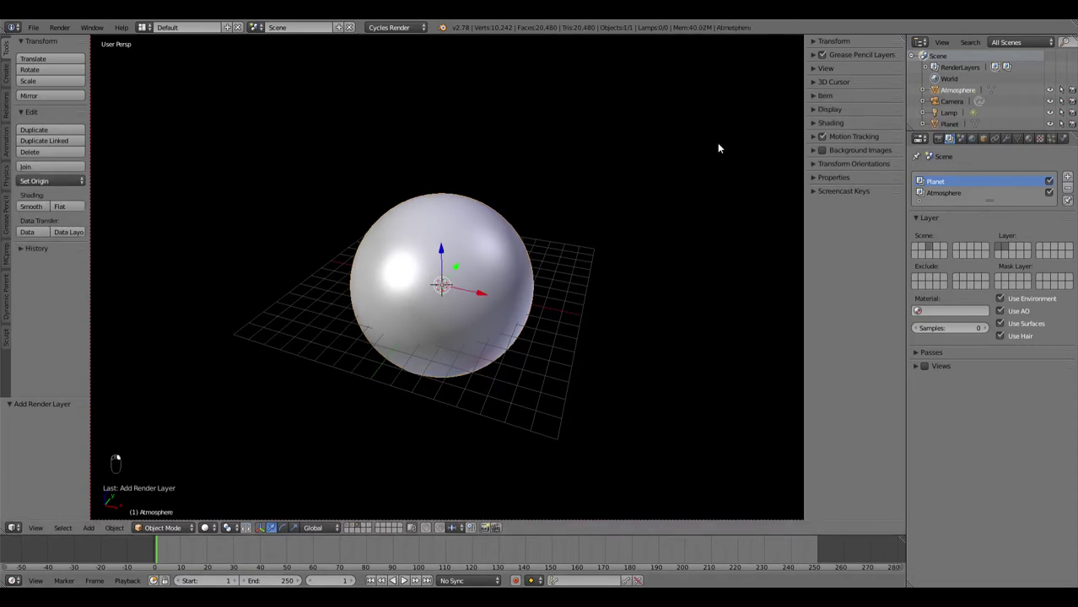
# Show only scene layer 1 and return to the Compositing layout.
pyautogui.click(348, 528)
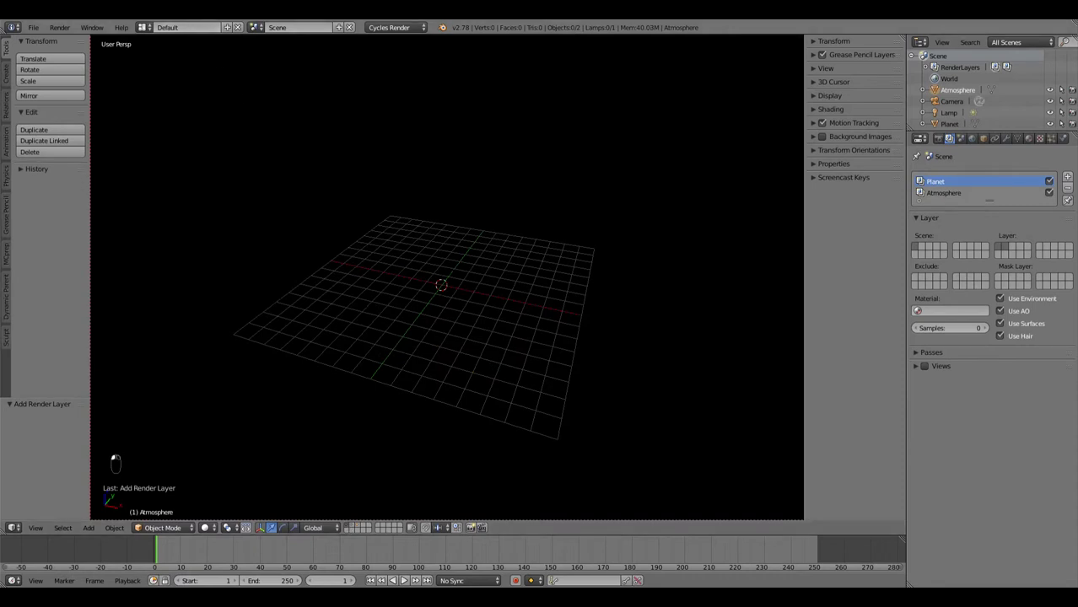
pyautogui.click(143, 27)
pyautogui.click(163, 66)
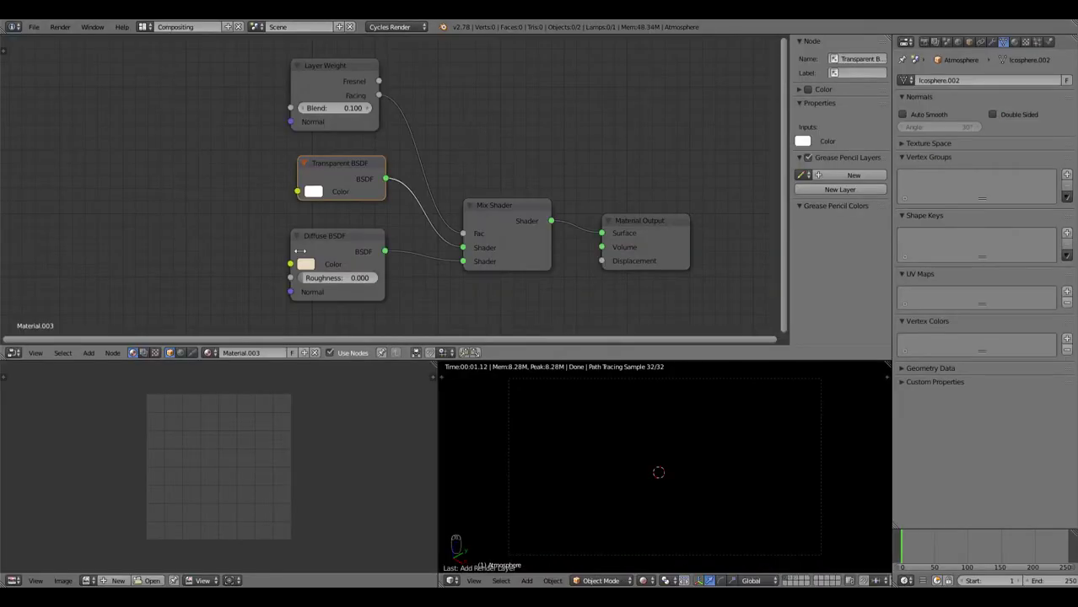
# Switch the node editor to compositing nodes, with Use Nodes and Backdrop enabled.
pyautogui.click(143, 352)
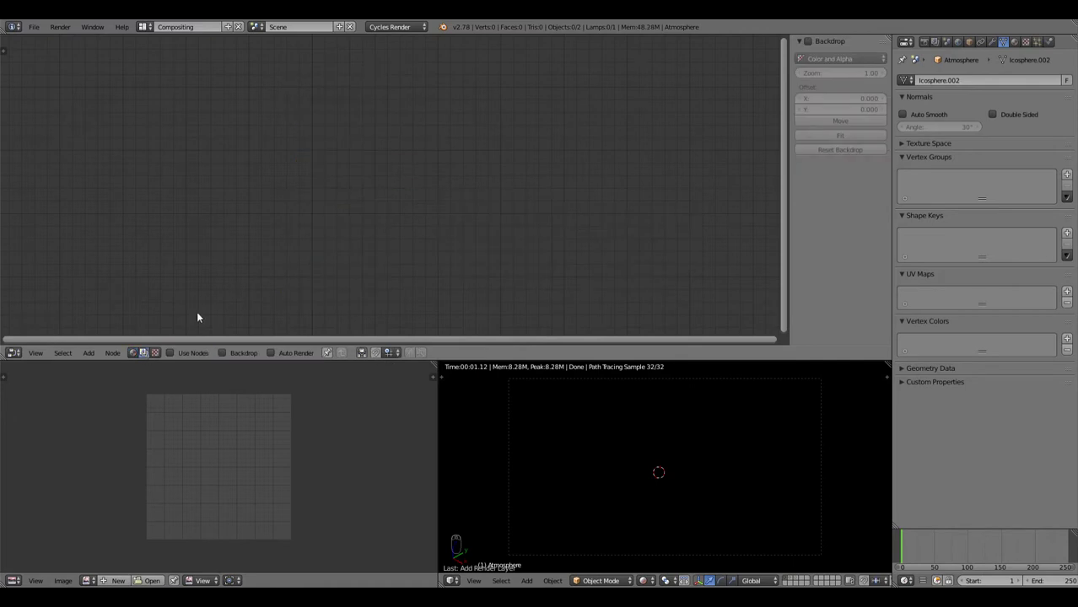
pyautogui.click(171, 352)
pyautogui.click(222, 353)
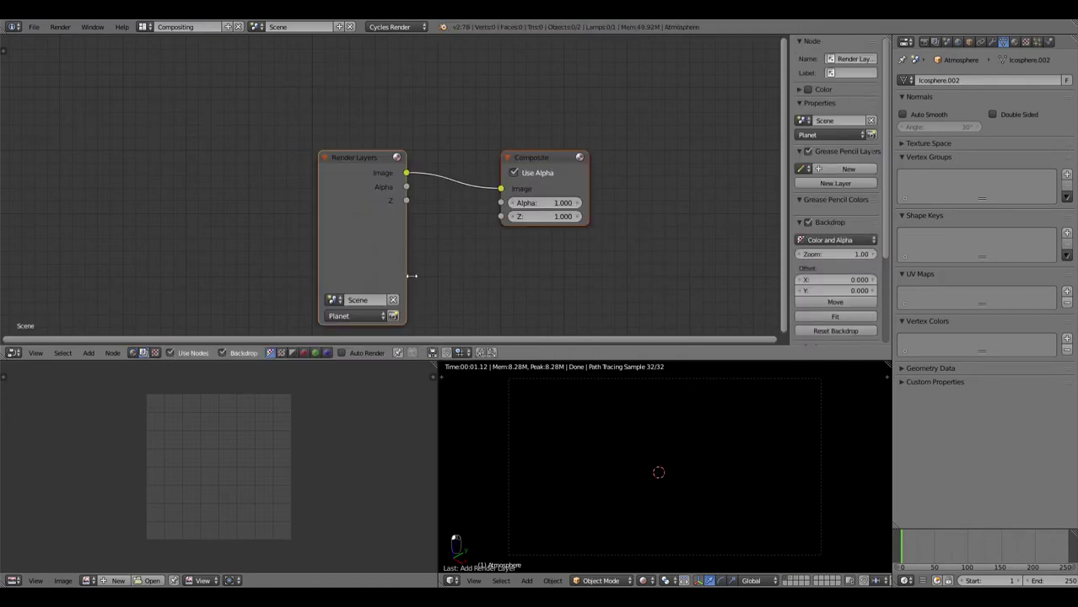
# Add a Viewer node and place it directly below the Composite node.
pyautogui.moveTo(533, 265); pyautogui.dragTo(477, 274, button='middle')
pyautogui.hotkey('shift', 'a')
pyautogui.click(477, 273)
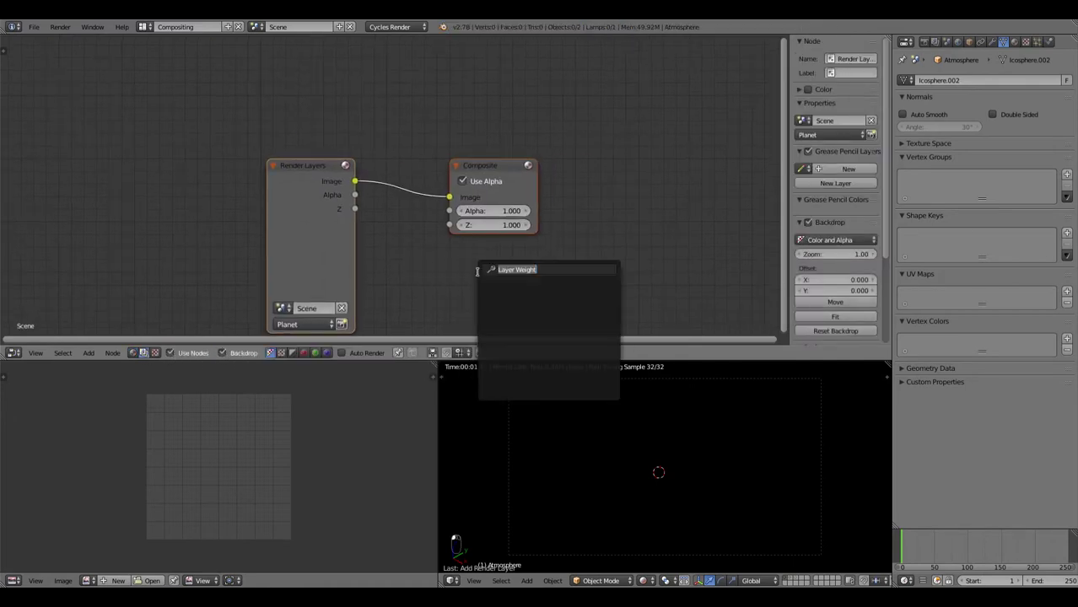
pyautogui.write('viewer')
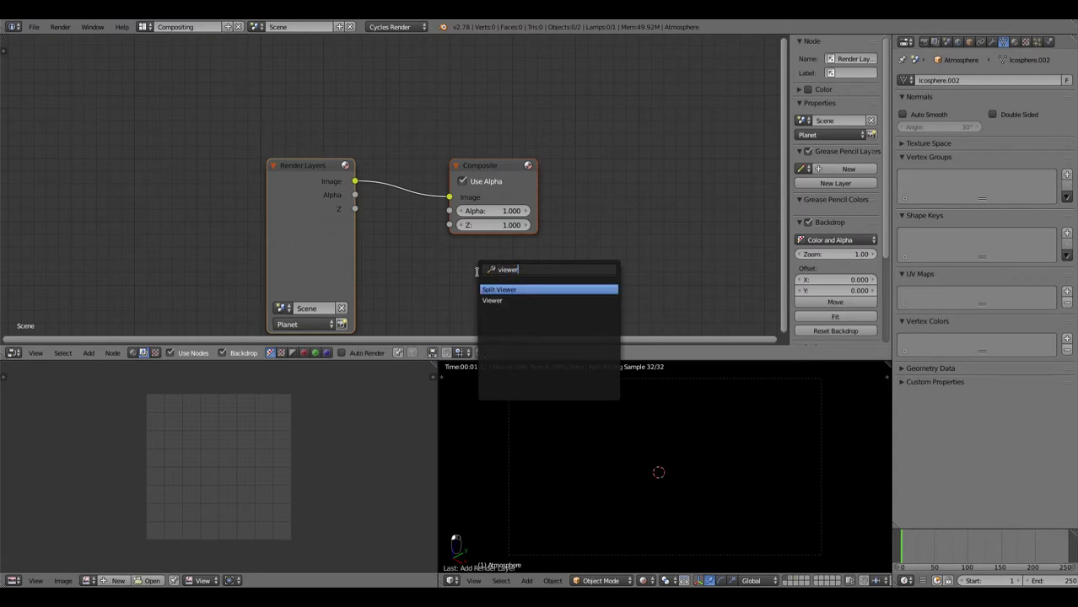
pyautogui.press('Down')
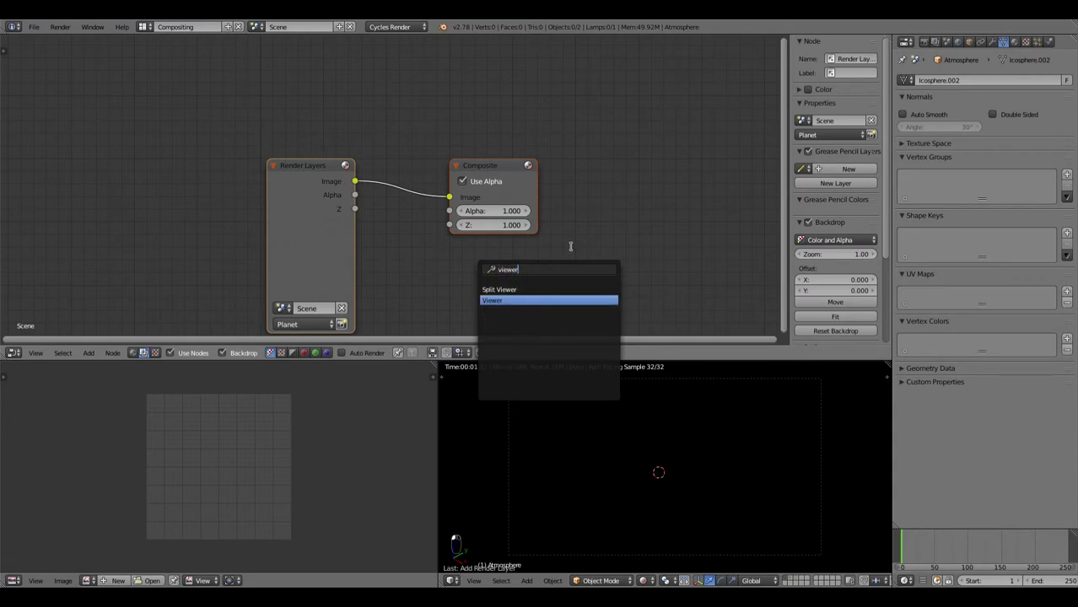
pyautogui.press('Return')
pyautogui.click(457, 243)
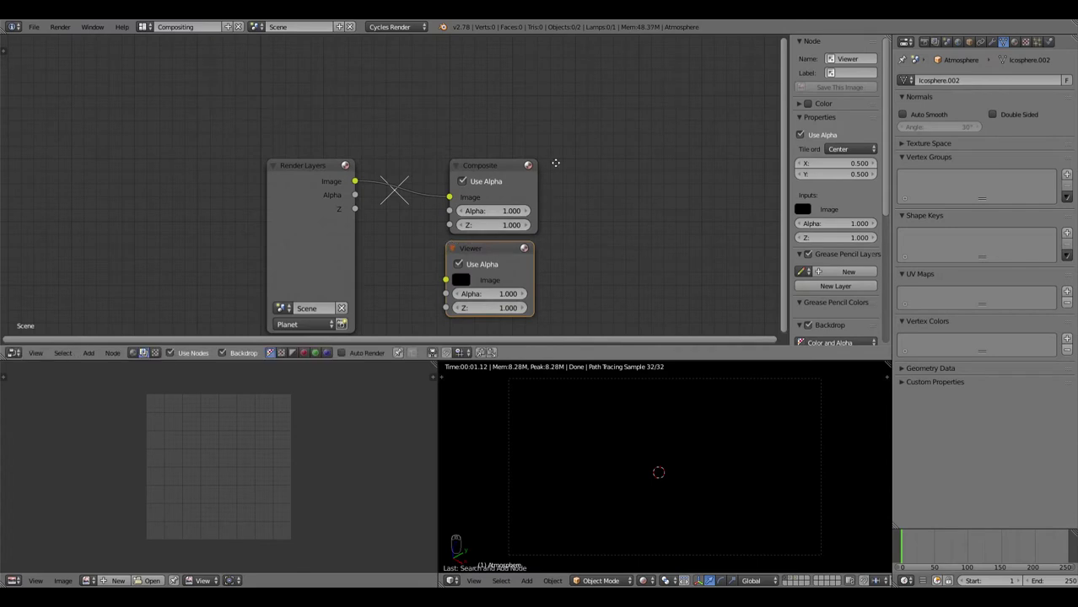
# Duplicate the Render Layers node, place the copy below the original and set it to the Atmosphere layer.
pyautogui.keyDown('shift'); pyautogui.scroll(-5, 320, 124); pyautogui.keyUp('shift')
pyautogui.click(304, 75)
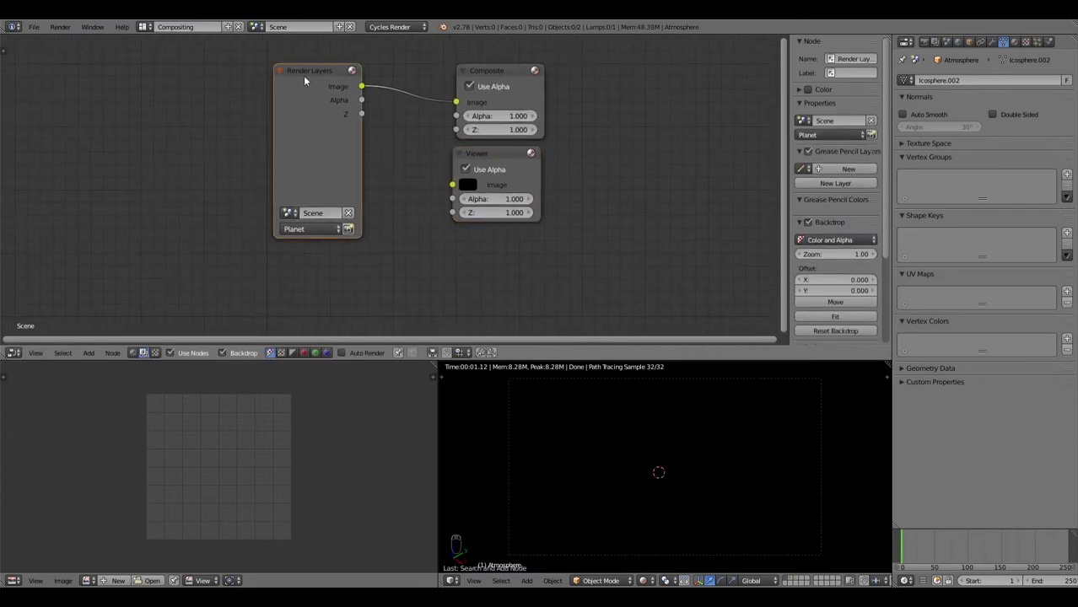
pyautogui.hotkey('shift', 'd')
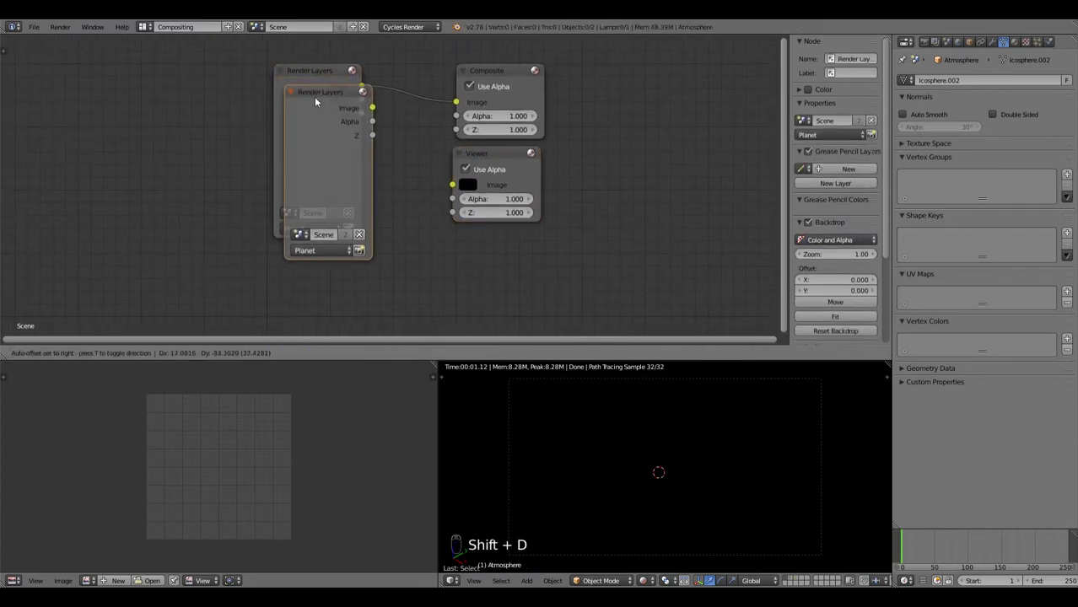
pyautogui.click(304, 264)
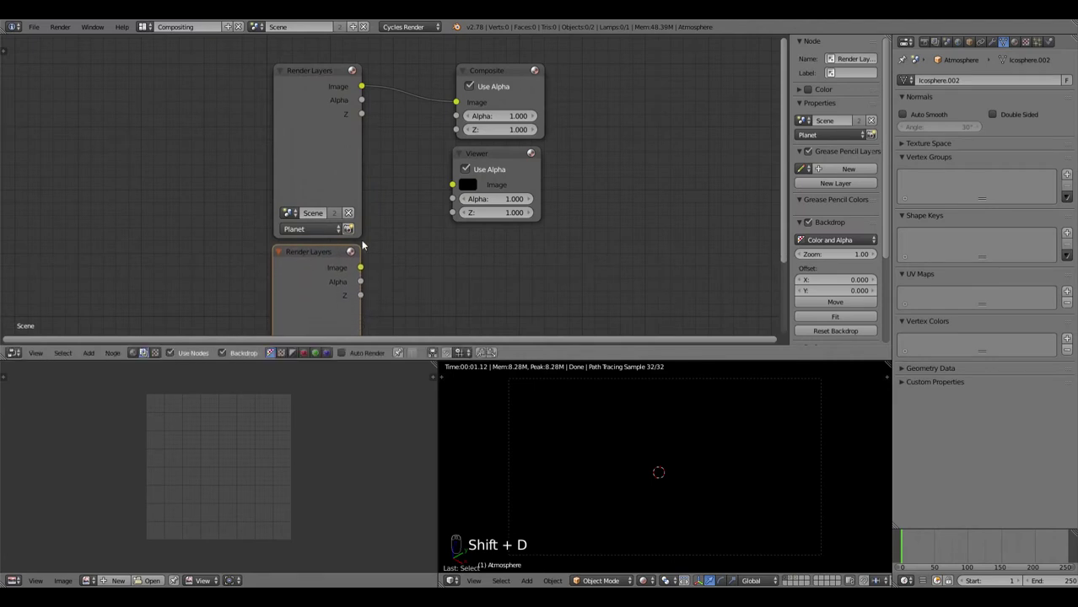
pyautogui.keyDown('shift'); pyautogui.scroll(-4, 416, 249); pyautogui.keyUp('shift')
pyautogui.keyDown('shift'); pyautogui.scroll(-2, 415, 248); pyautogui.keyUp('shift')
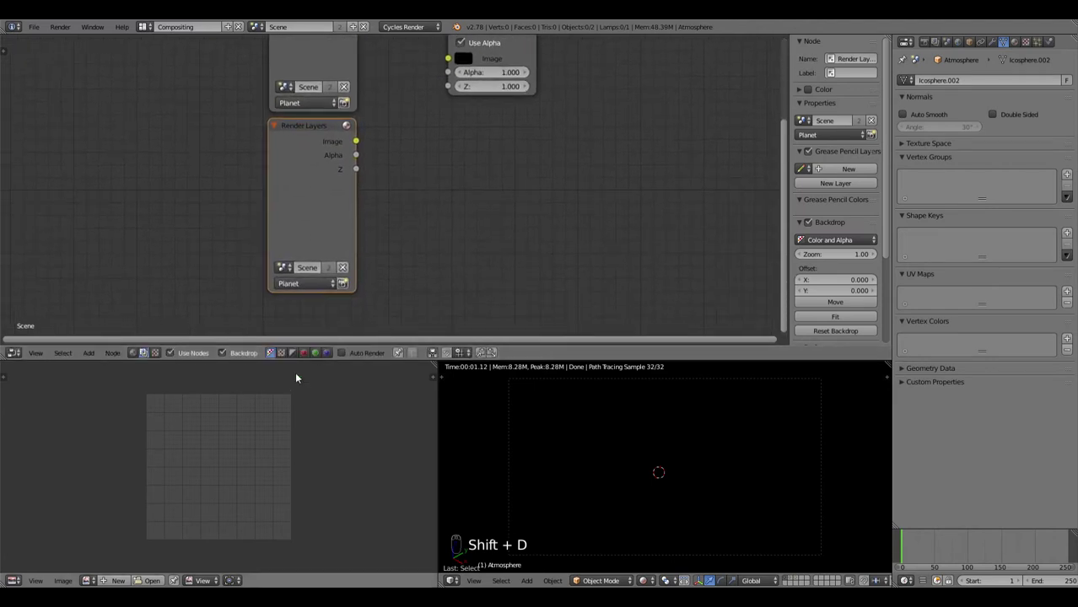
pyautogui.click(308, 284)
pyautogui.click(333, 250)
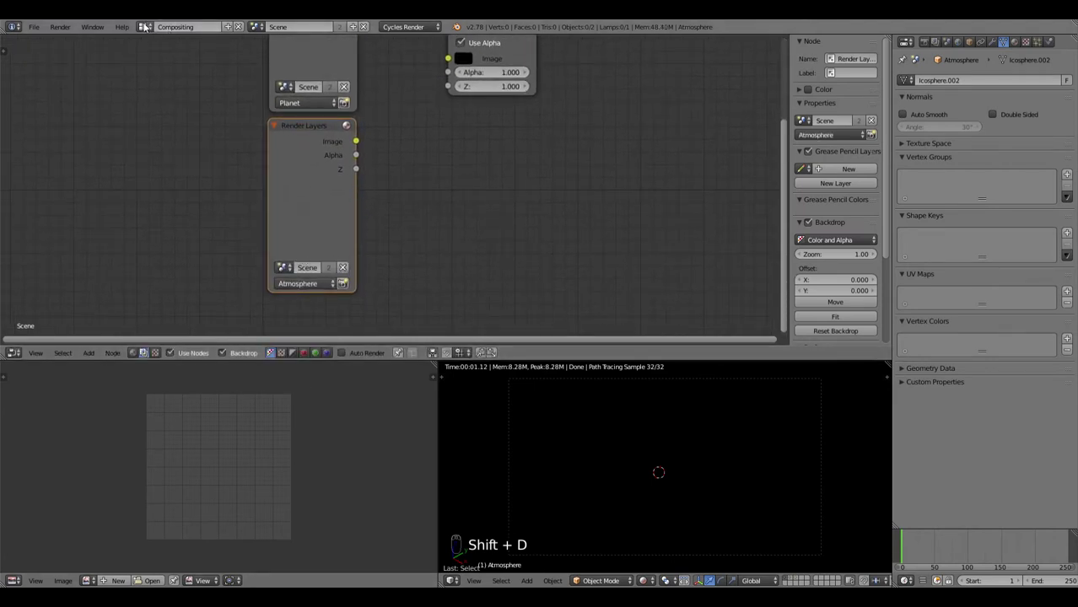
# Return to the Default layout and give the Planet object a pass index of 1.
pyautogui.click(172, 26)
pyautogui.click(161, 76)
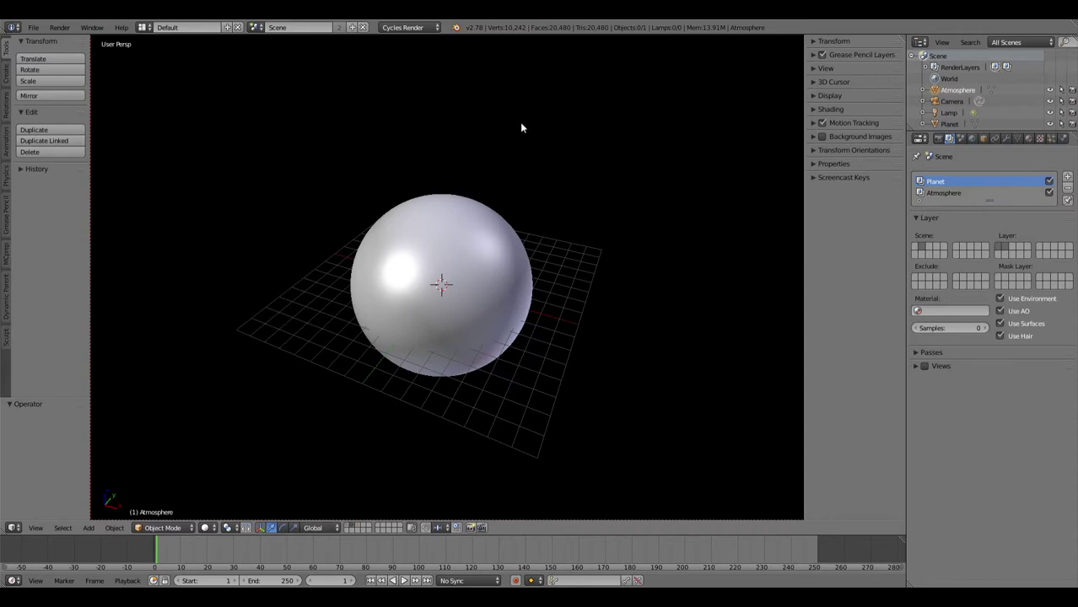
pyautogui.moveTo(521, 127)
pyautogui.mouseDown(button='middle')
pyautogui.moveTo(500, 161)
pyautogui.moveTo(572, 137)
pyautogui.moveTo(535, 132)
pyautogui.mouseUp(button='middle')
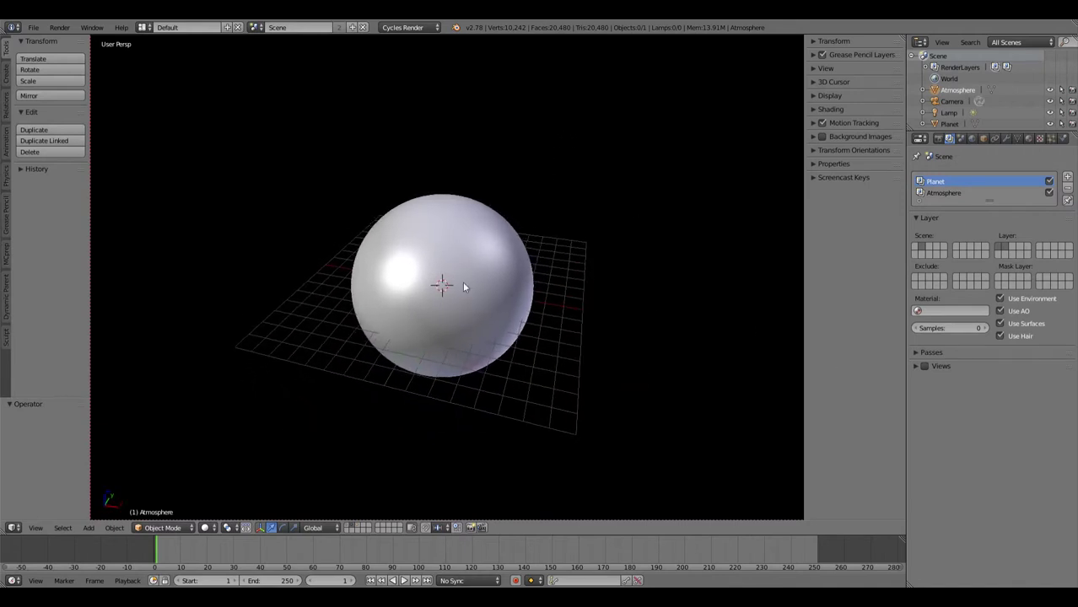
pyautogui.rightClick(489, 244)
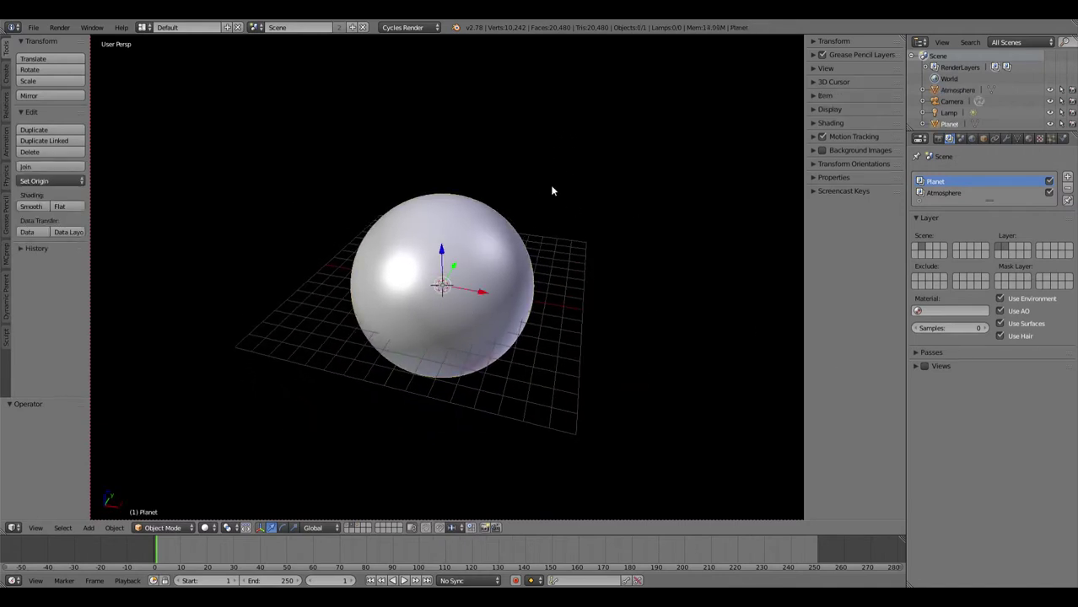
pyautogui.click(983, 139)
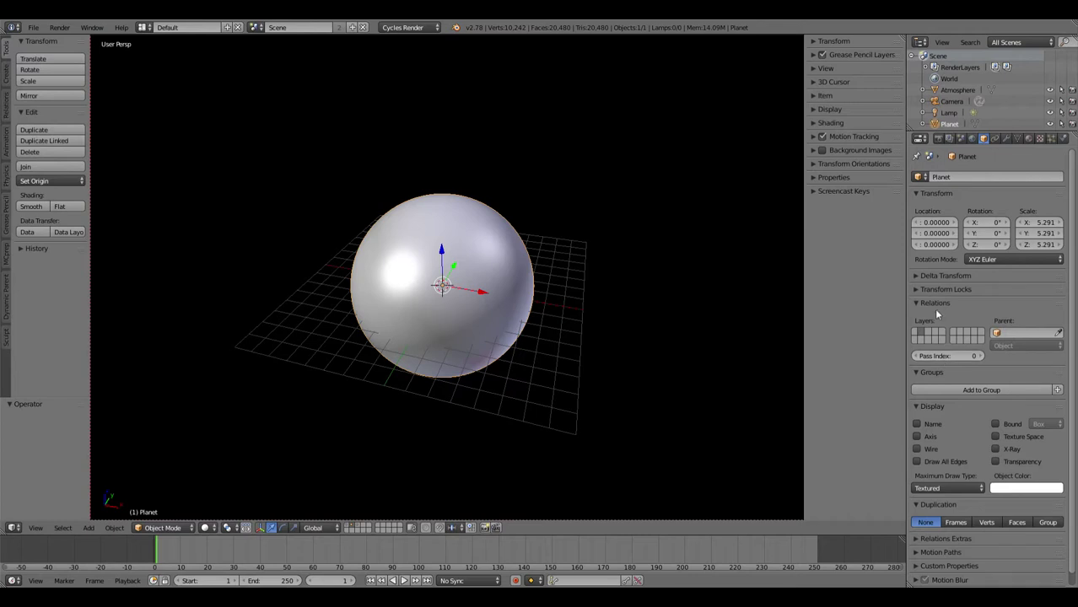
pyautogui.click(946, 355)
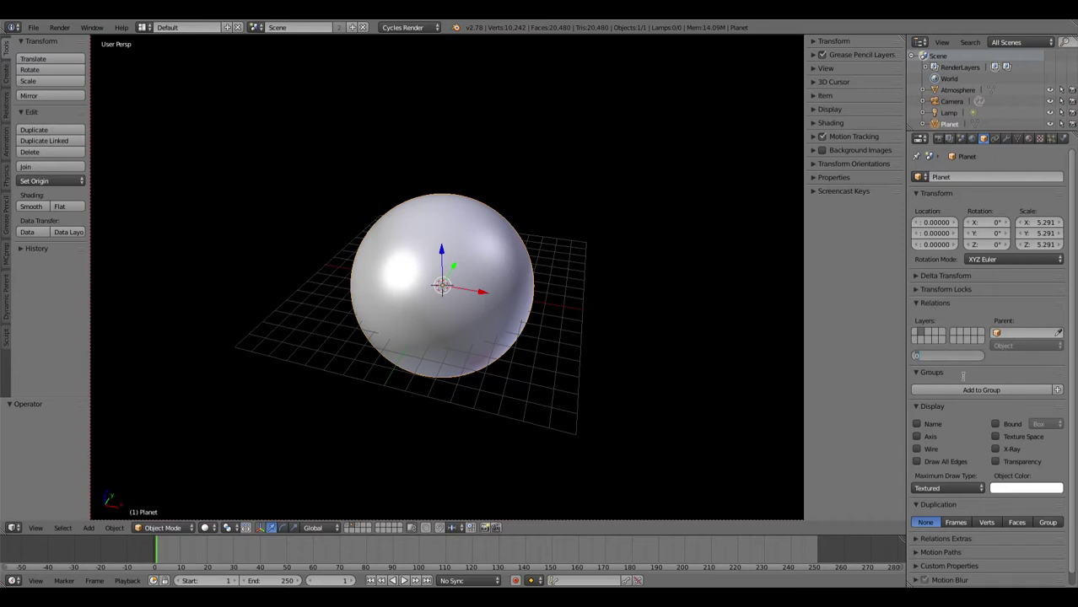
pyautogui.write('1')
pyautogui.press('Return')
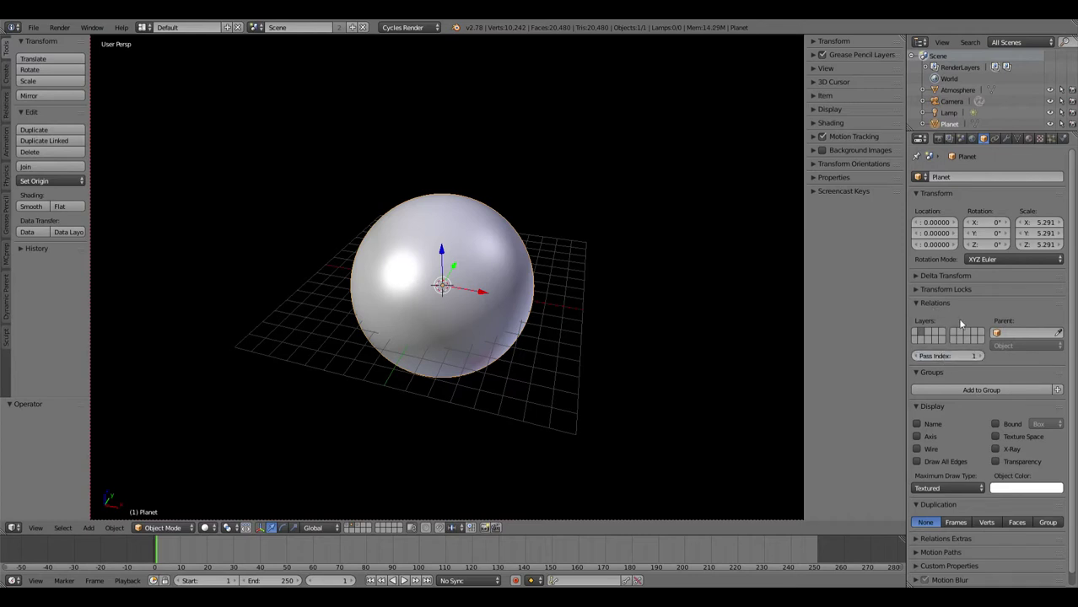
# Enable the Object Index pass for the Planet render layer.
pyautogui.click(949, 140)
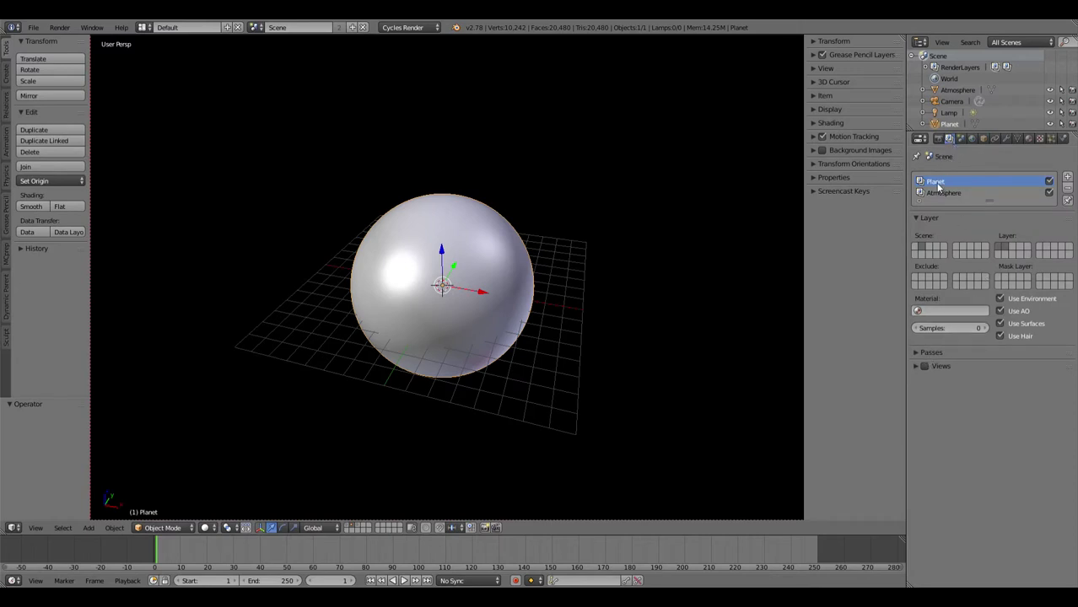
pyautogui.click(931, 354)
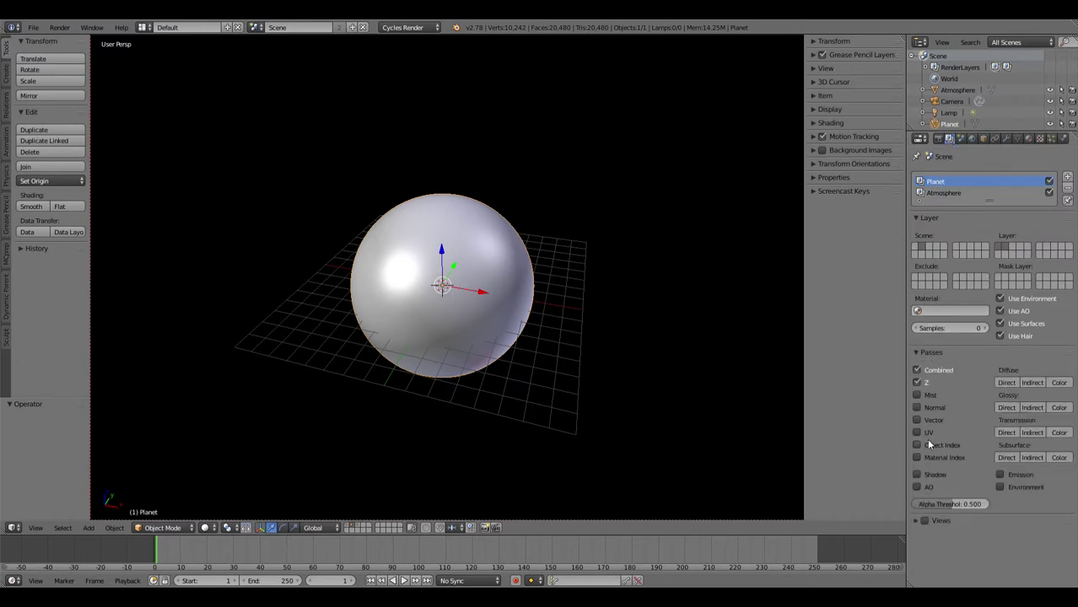
pyautogui.click(917, 446)
# Return to the Compositing layout and move the Atmosphere Render Layers node clear of the Planet one above it.
pyautogui.click(185, 27)
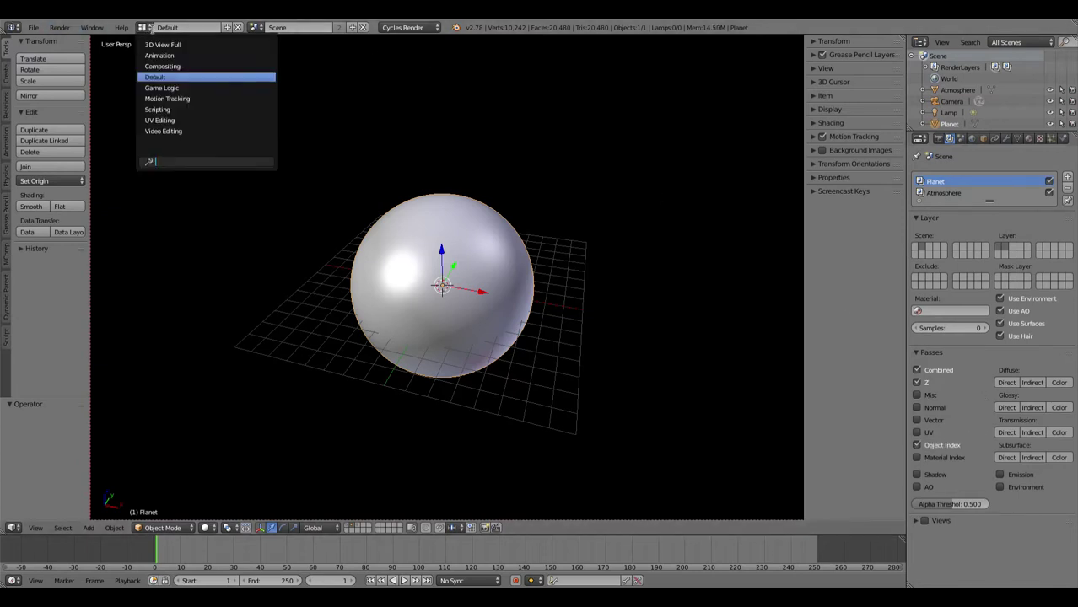
pyautogui.click(167, 68)
pyautogui.moveTo(381, 103); pyautogui.dragTo(364, 246, button='middle')
pyautogui.click(290, 90)
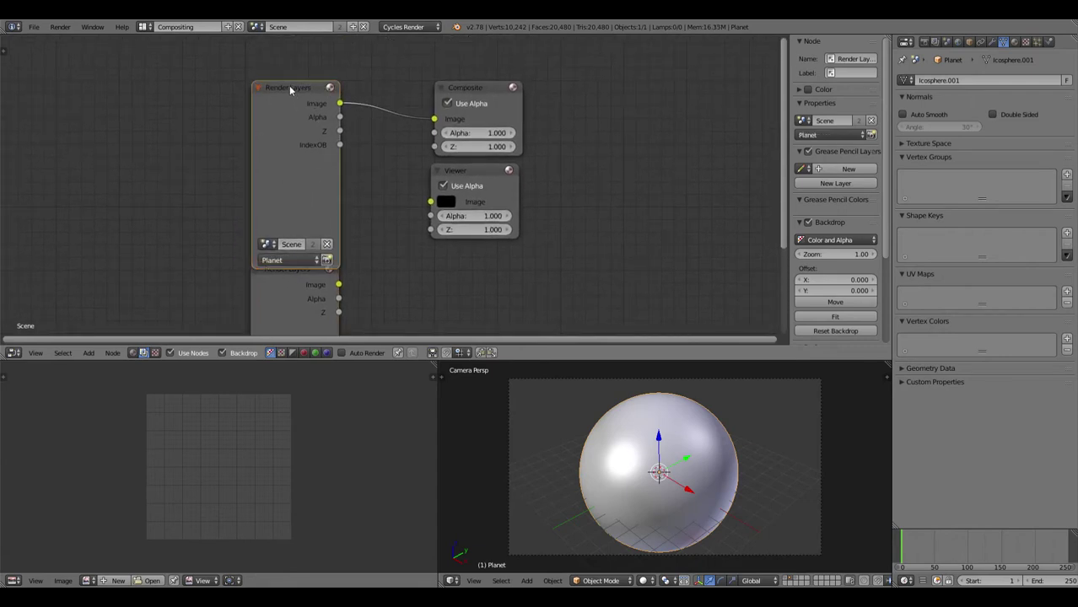
pyautogui.scroll(-3, 339, 149)
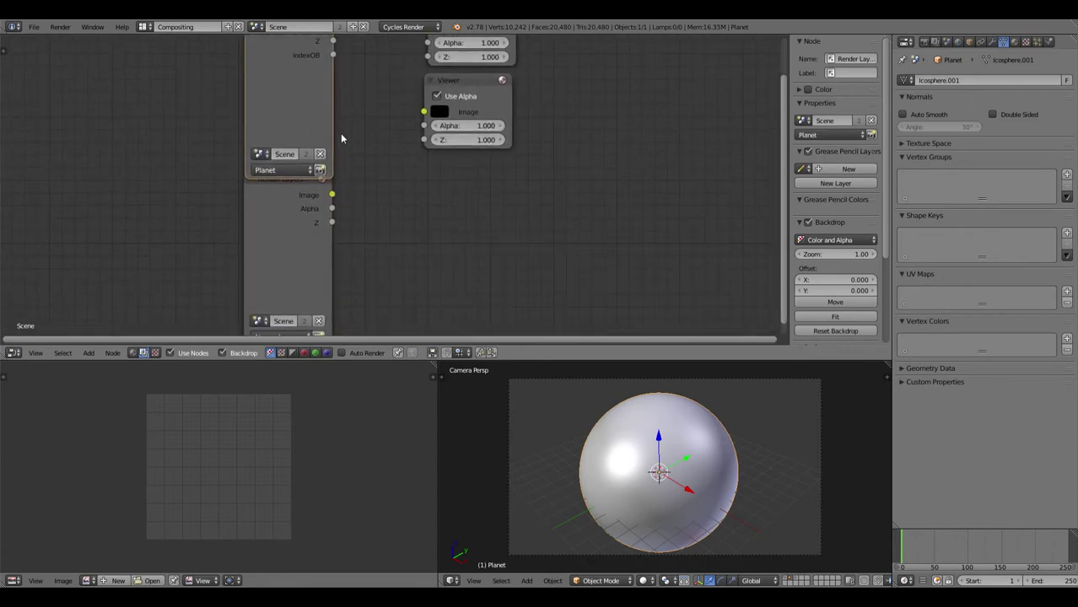
pyautogui.moveTo(282, 211); pyautogui.dragTo(281, 221)
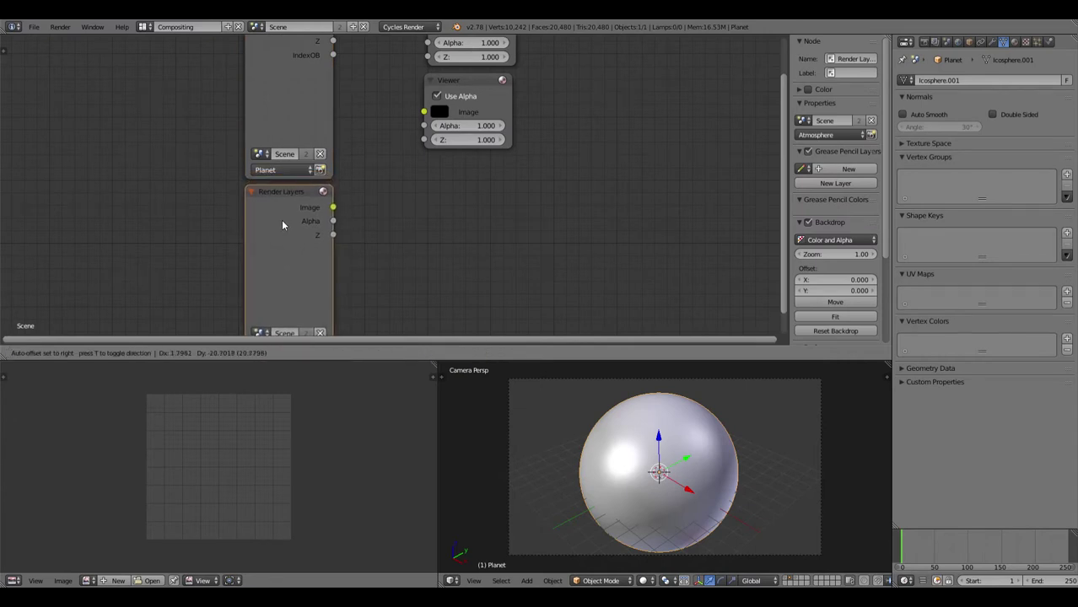
pyautogui.moveTo(371, 169); pyautogui.dragTo(350, 176, button='middle')
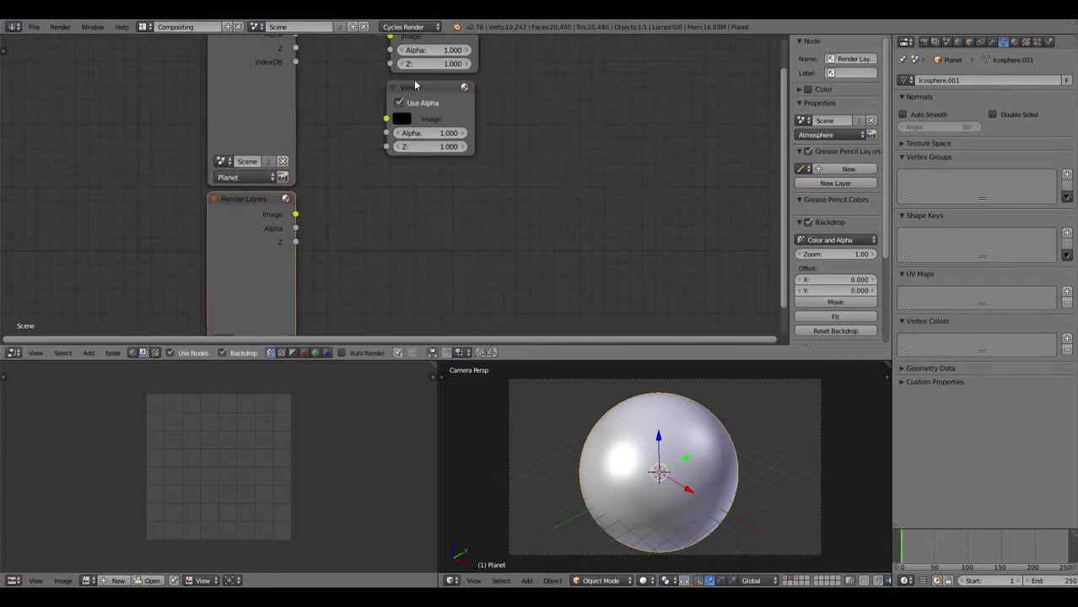
pyautogui.press('g')
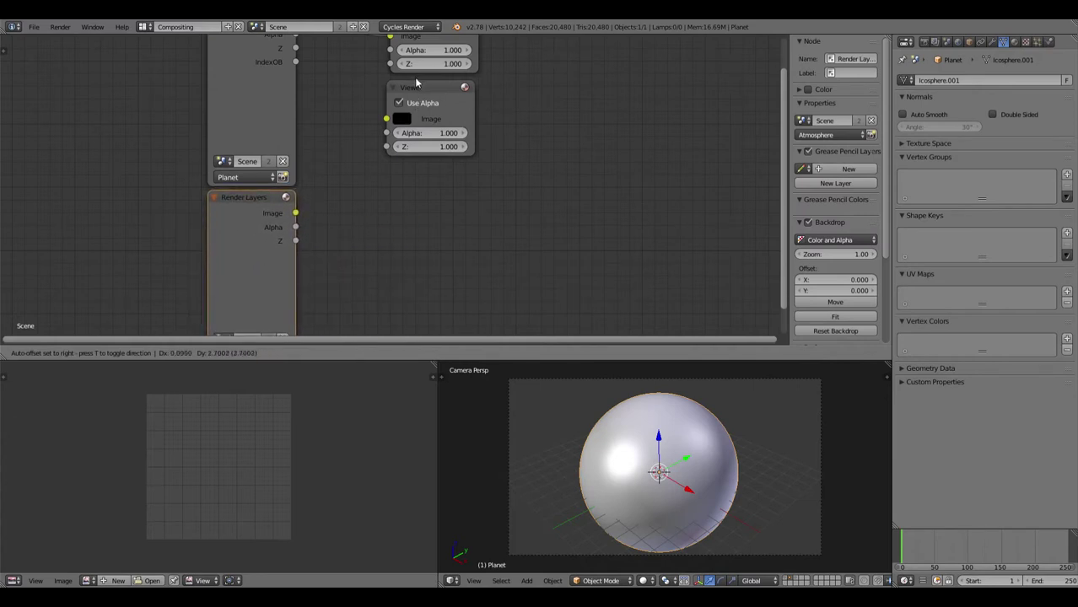
pyautogui.click(415, 82)
# Move the Viewer and Composite nodes farther from the Render Layers nodes to make room between them.
pyautogui.moveTo(371, 92); pyautogui.dragTo(378, 150, button='middle')
pyautogui.click(439, 147)
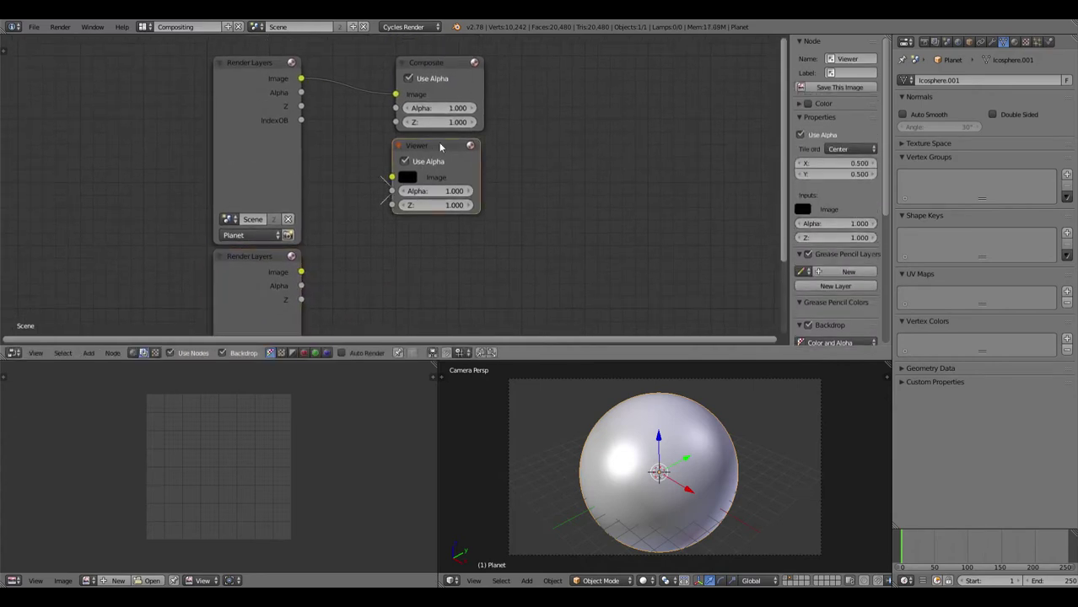
pyautogui.moveTo(439, 146); pyautogui.dragTo(529, 211)
pyautogui.moveTo(327, 175); pyautogui.dragTo(338, 188, button='middle')
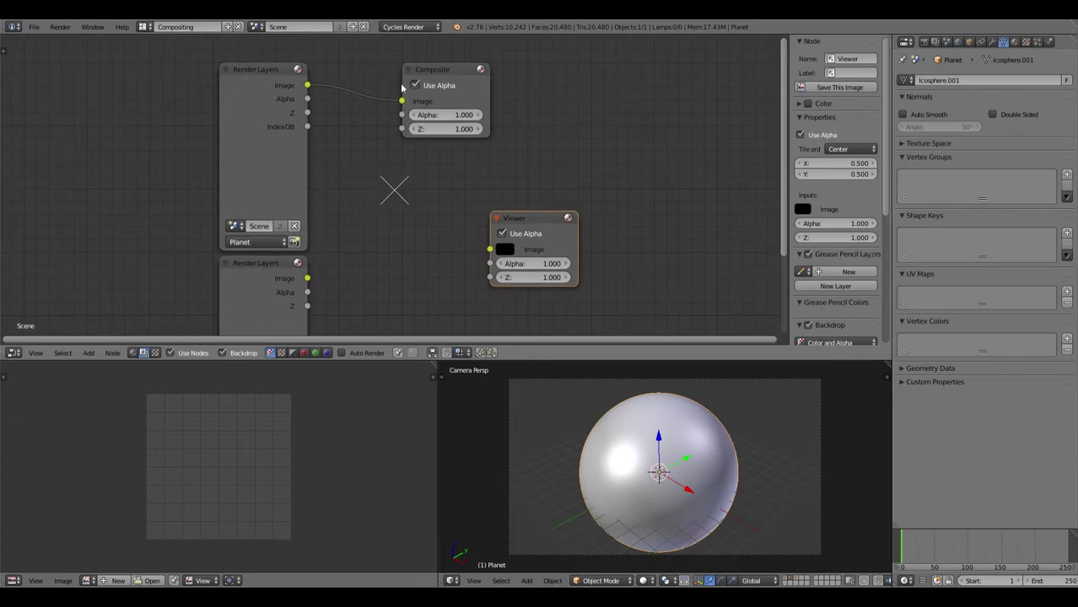
pyautogui.moveTo(440, 82); pyautogui.dragTo(531, 145)
# Insert a Mix node between the Planet image and Composite, set it to Add, and connect the Atmosphere image to its second input.
pyautogui.hotkey('shift', 'a')
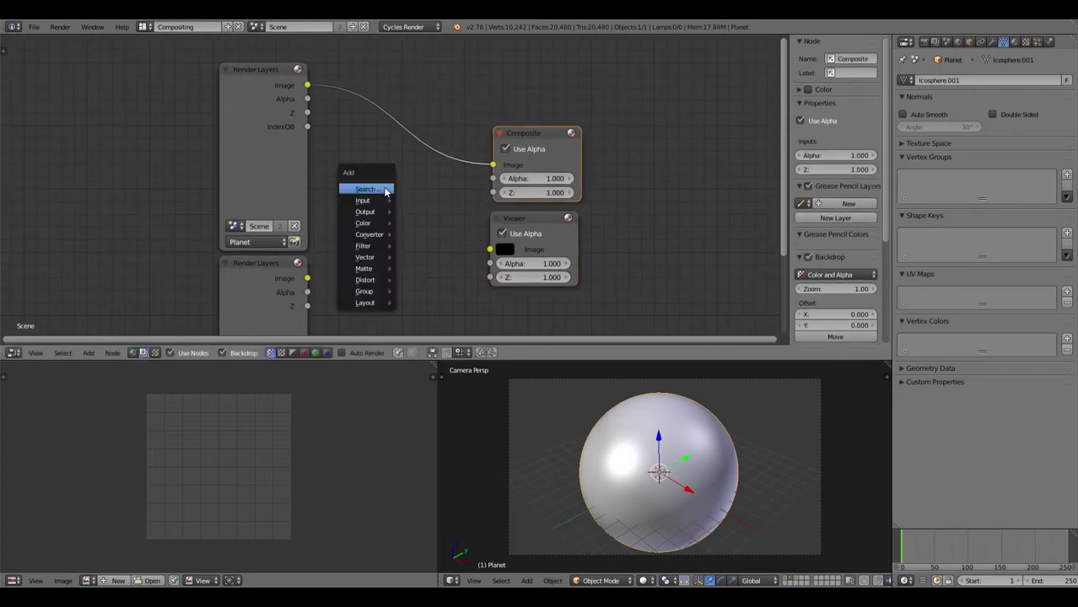
pyautogui.click(386, 190)
pyautogui.write('mix')
pyautogui.press('Return')
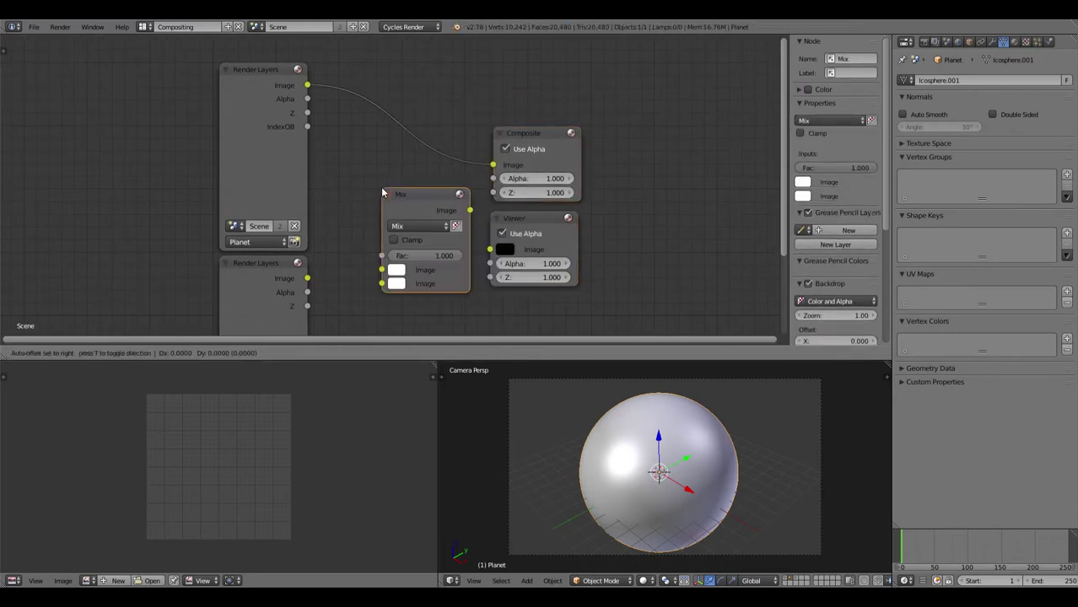
pyautogui.click(401, 160)
pyautogui.click(404, 163)
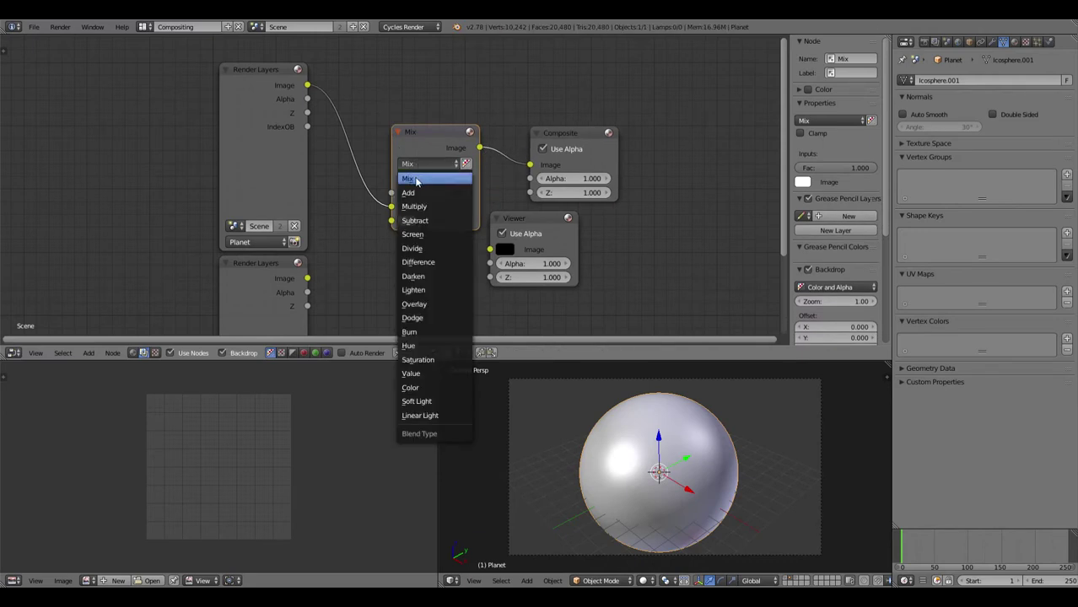
pyautogui.click(414, 180)
pyautogui.moveTo(391, 221); pyautogui.dragTo(307, 278)
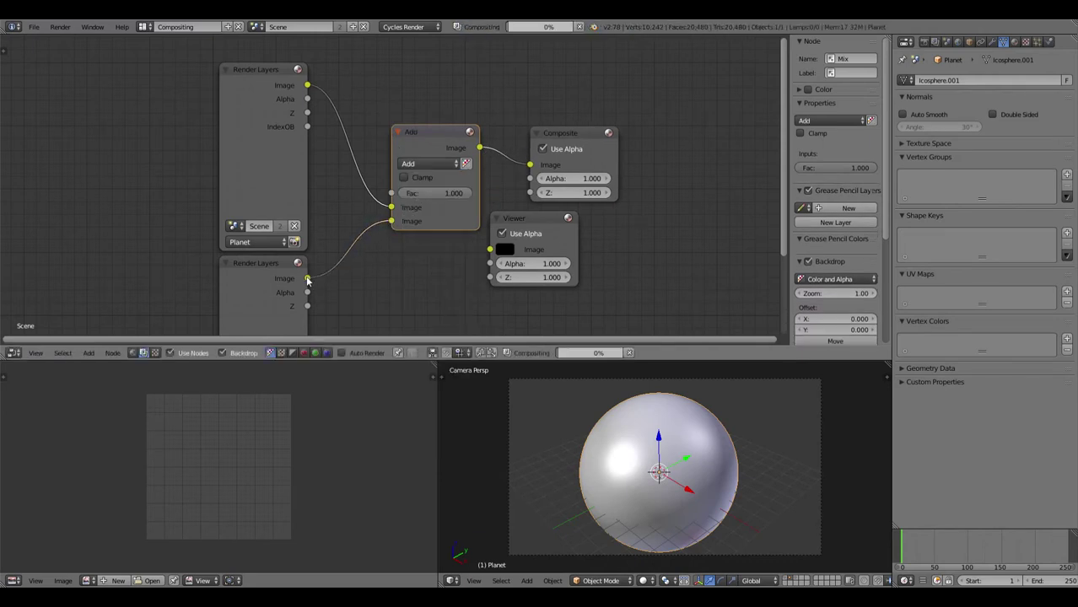
# Turn off Use Alpha on the Viewer node and connect the Add node's image output to it.
pyautogui.moveTo(588, 282); pyautogui.dragTo(566, 270, button='middle')
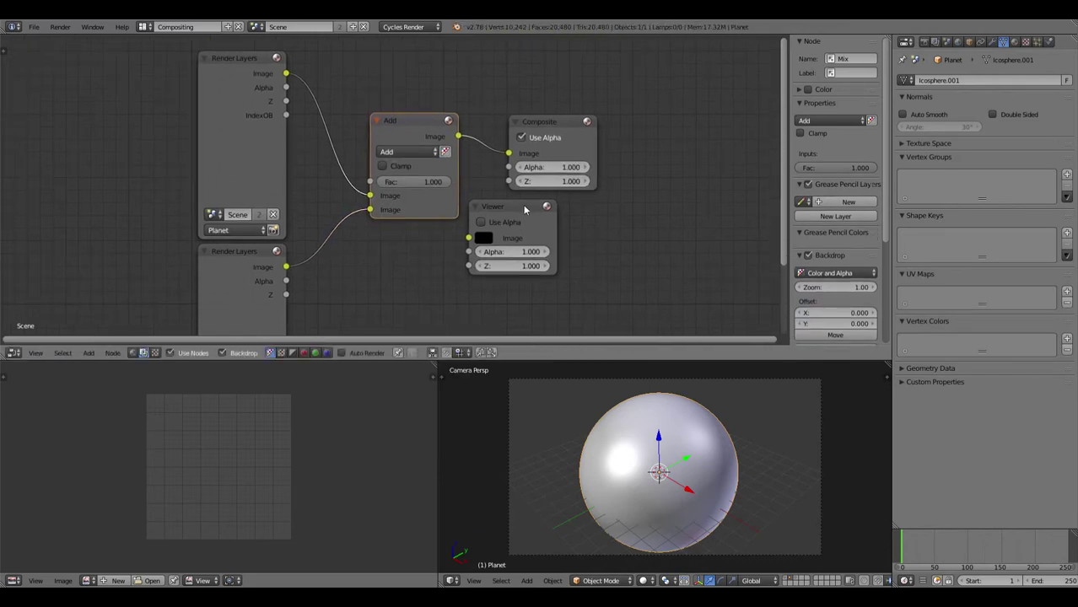
pyautogui.moveTo(526, 211); pyautogui.dragTo(609, 233)
pyautogui.moveTo(456, 136); pyautogui.dragTo(550, 259)
pyautogui.moveTo(456, 293); pyautogui.dragTo(409, 228, button='middle')
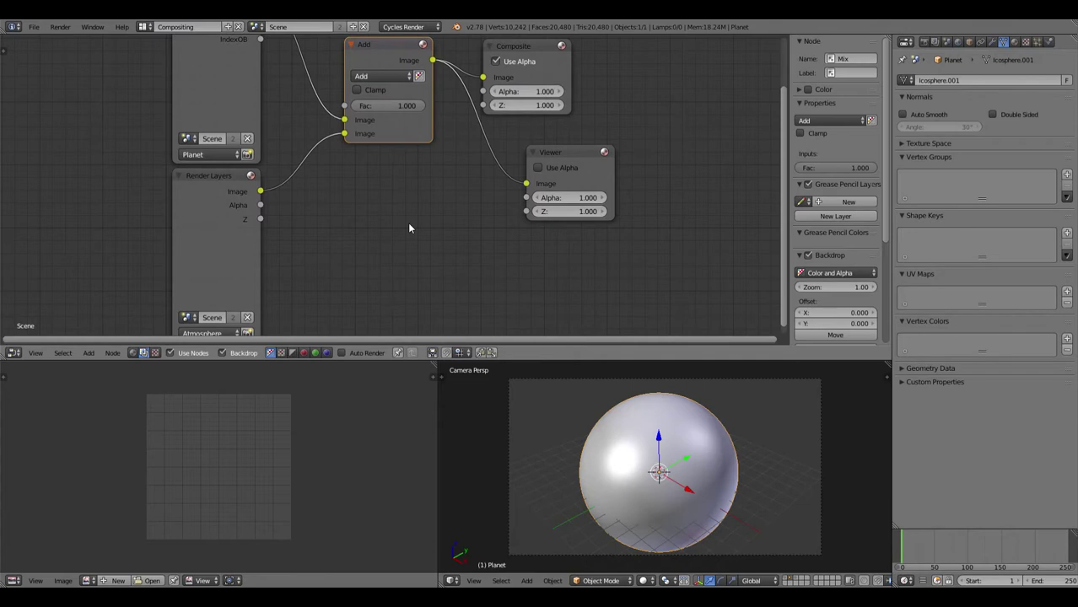
# Render the scene with both render layers.
pyautogui.press('F12')
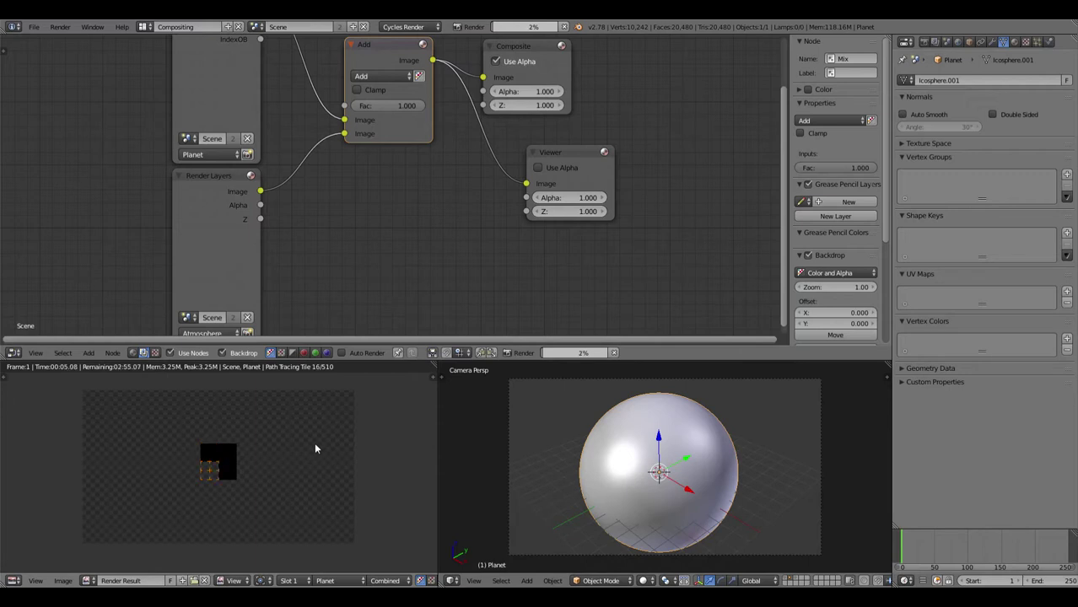
pyautogui.moveTo(361, 225); pyautogui.dragTo(392, 326, button='middle')
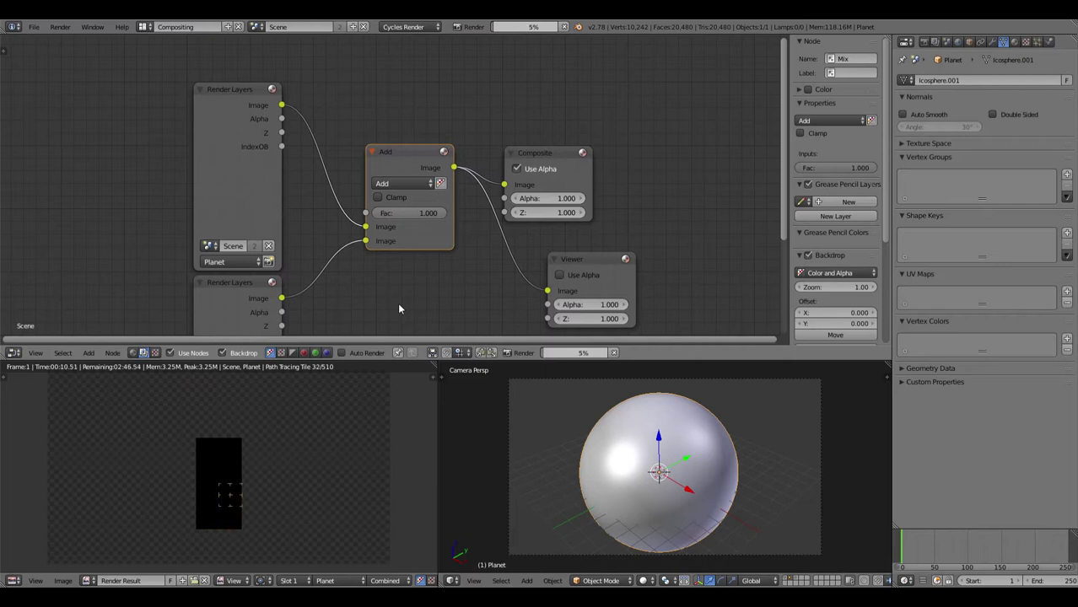
# Switch to the Default screen layout and check the viewport in rendered shading.
pyautogui.scroll(1, 397, 302)
pyautogui.scroll(-2, 396, 301)
pyautogui.moveTo(396, 306); pyautogui.dragTo(357, 195, button='middle')
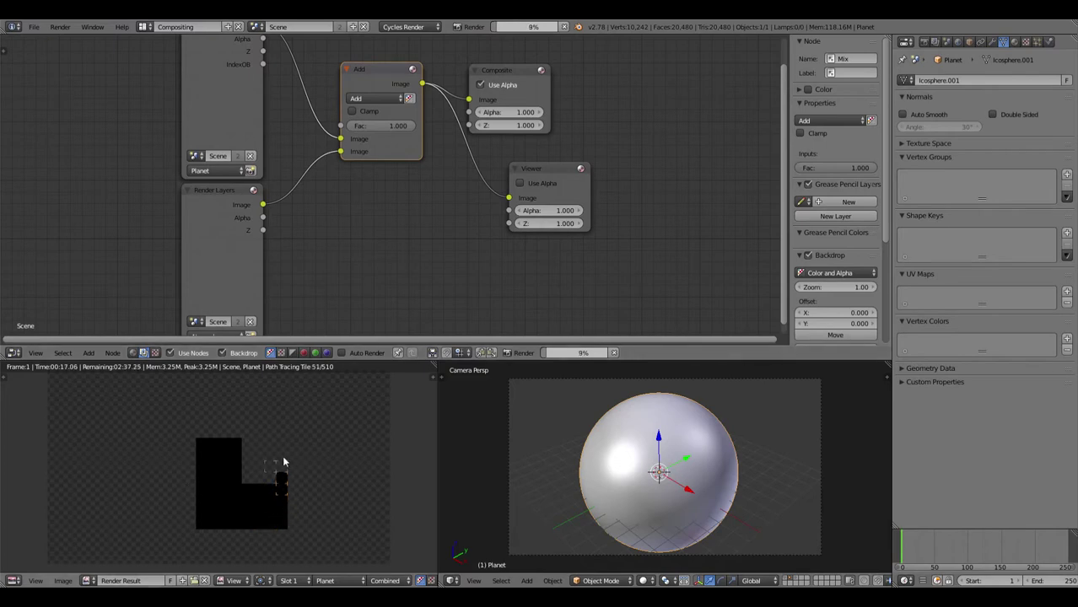
pyautogui.click(145, 26)
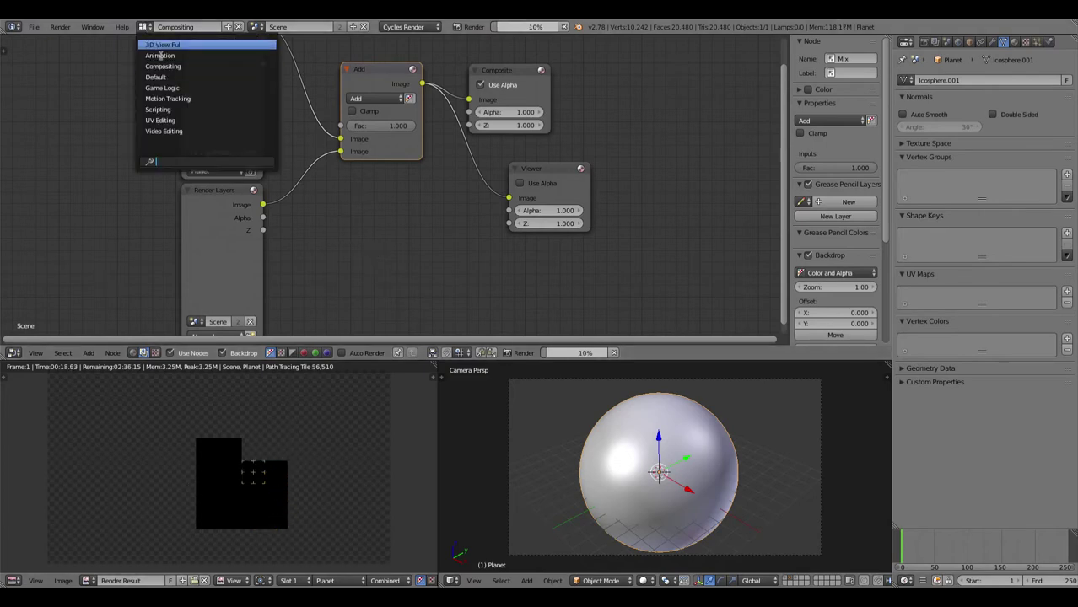
pyautogui.click(169, 72)
pyautogui.hotkey('shift', 'z')
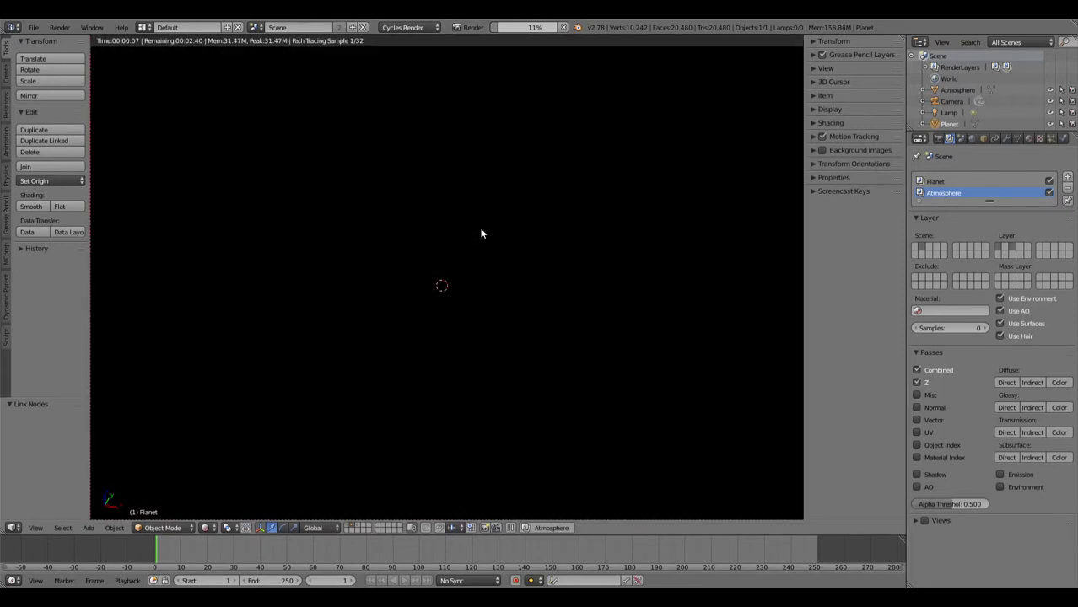
pyautogui.hotkey('shift', 'z')
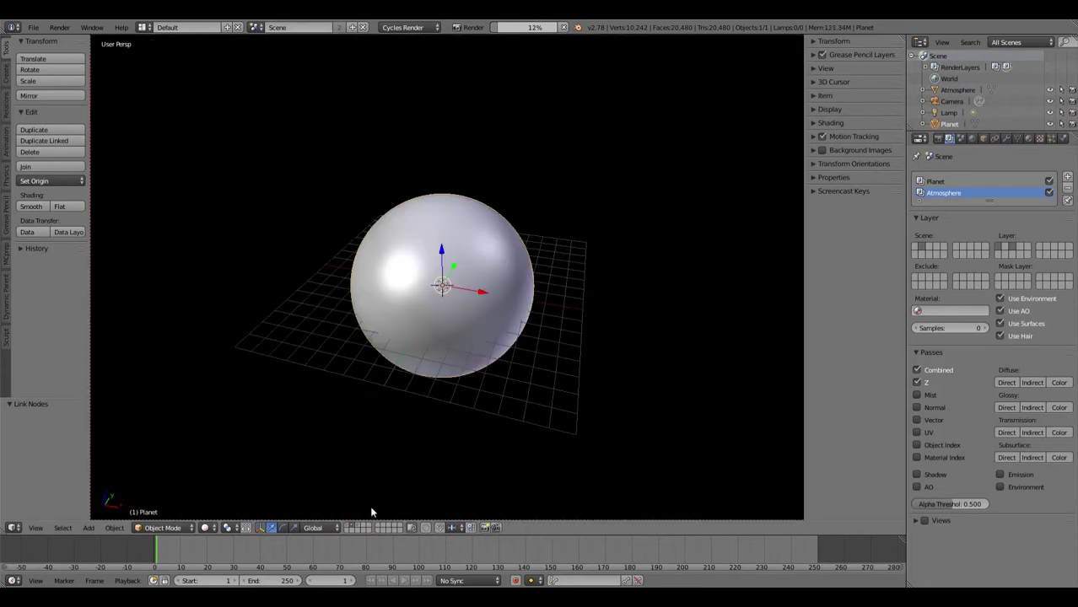
# Preview different scene layer combinations in rendered shading with the Planet render layer active, finishing with only the planet's scene layer shown.
pyautogui.press('a')
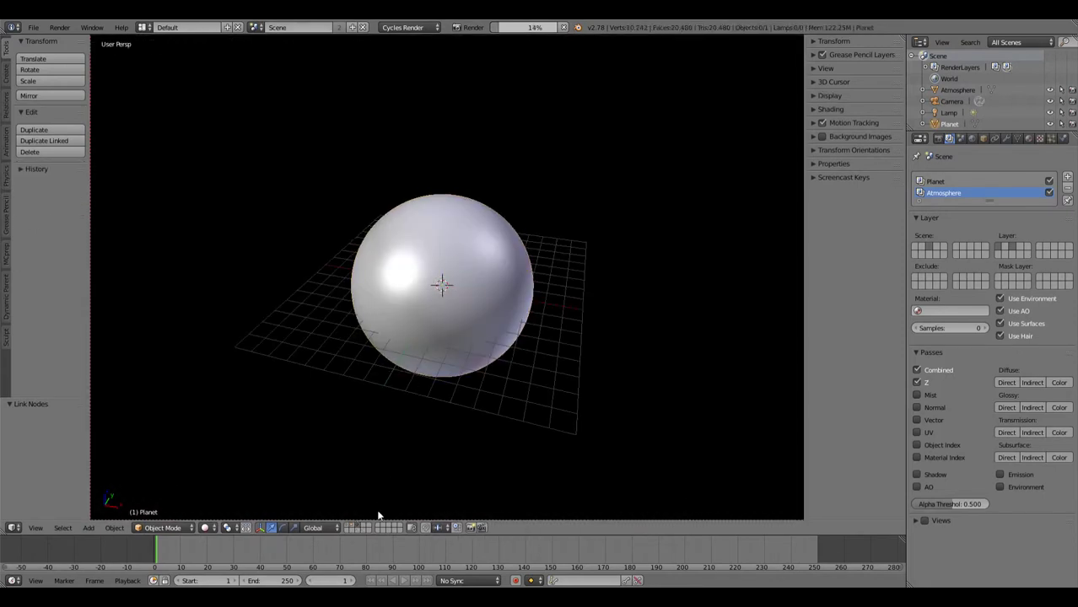
pyautogui.press('a')
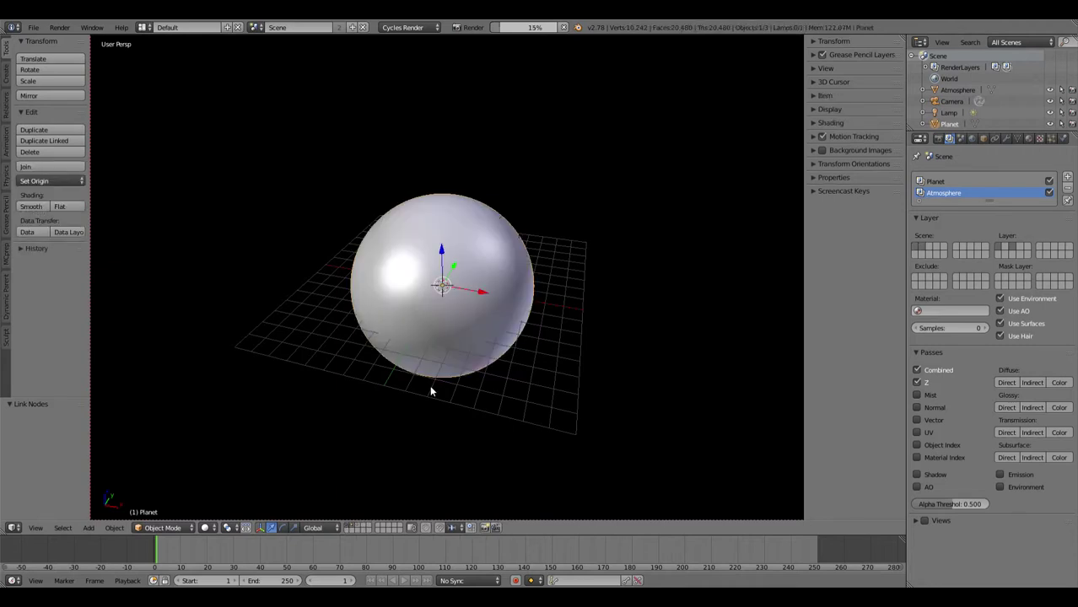
pyautogui.hotkey('shift', 'z')
pyautogui.hotkey('shift', 'z')
pyautogui.click(942, 183)
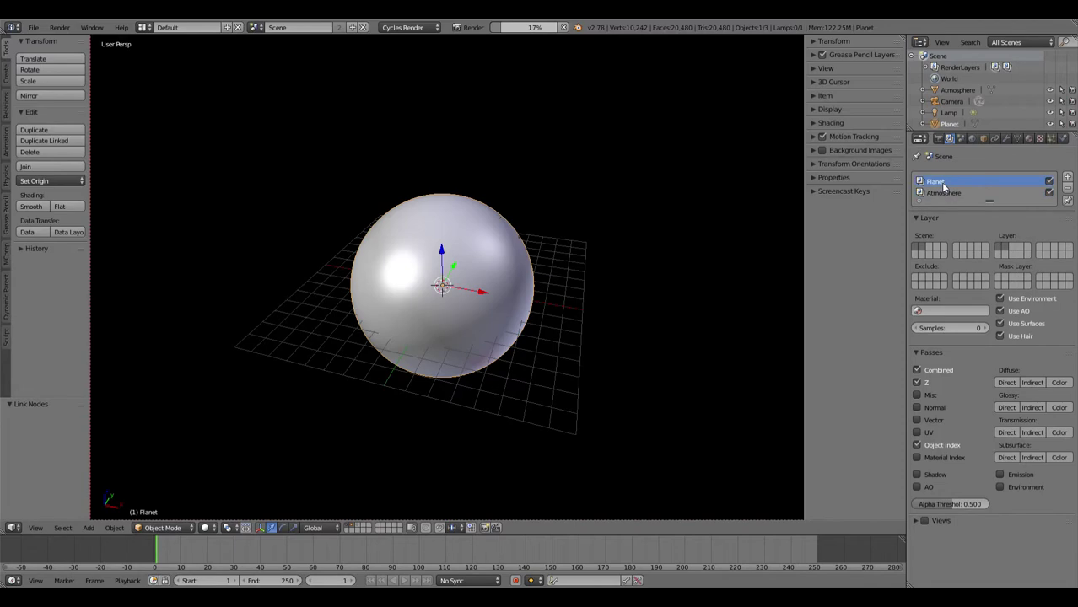
pyautogui.hotkey('shift', 'z')
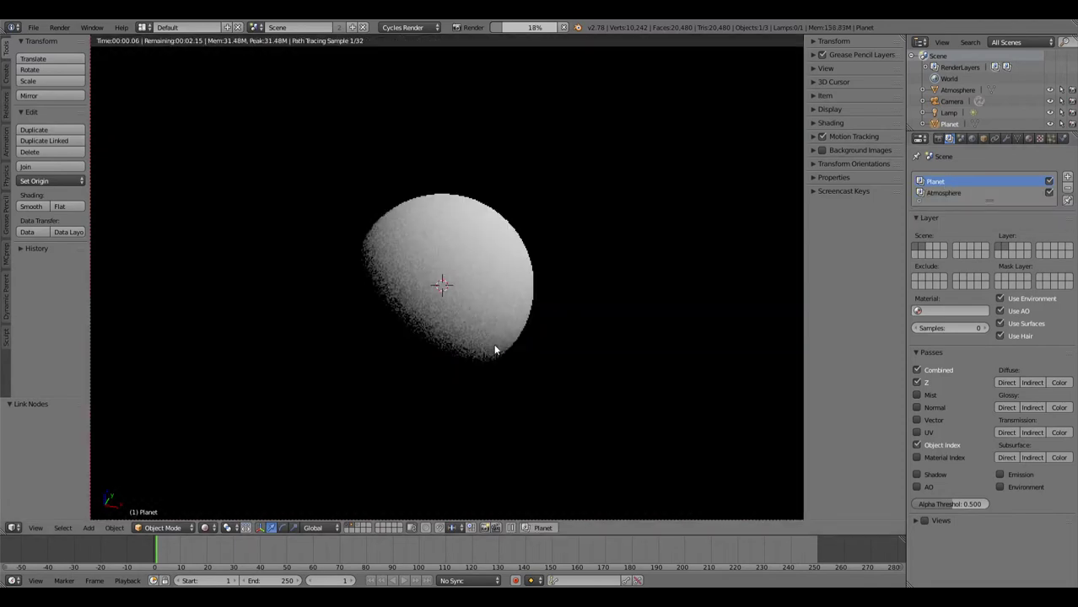
pyautogui.hotkey('shift', 'z')
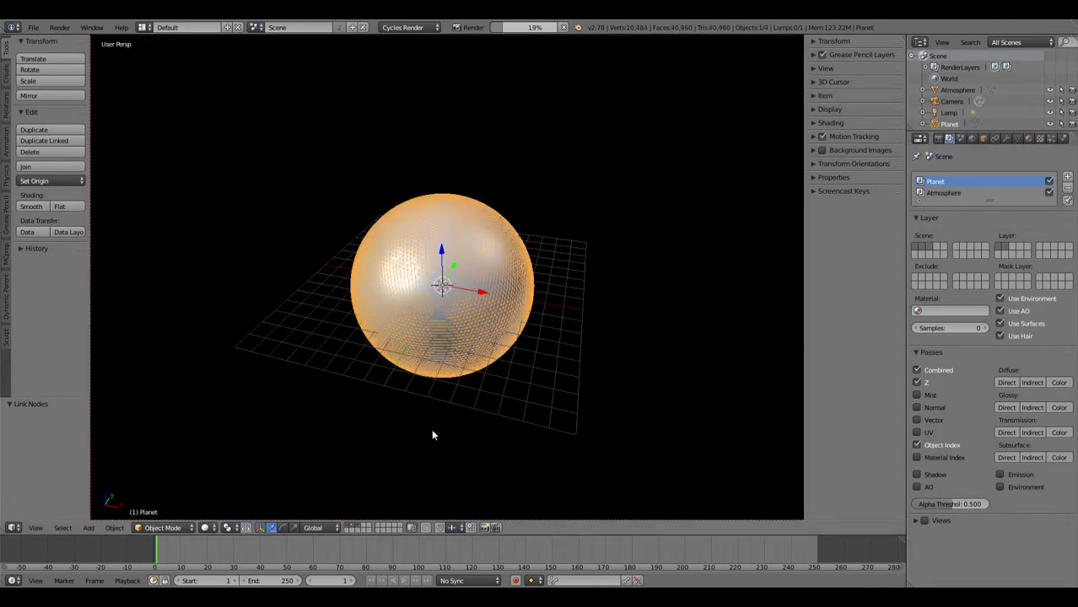
pyautogui.hotkey('shift', 'z')
pyautogui.hotkey('shift', 'z')
pyautogui.click(350, 528)
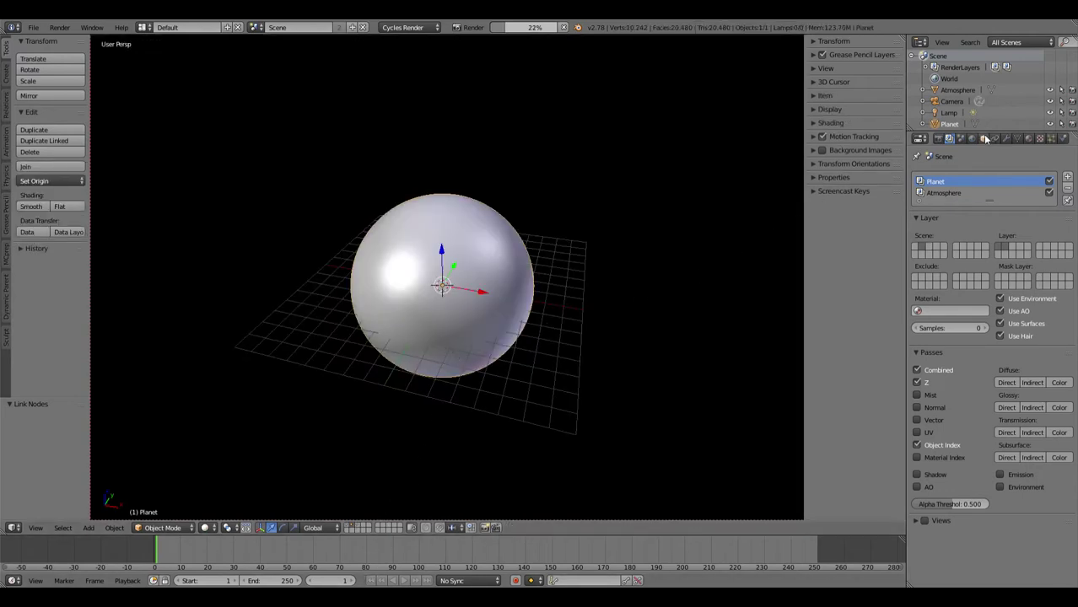
# Return to the Compositing layout, show the material shader nodes, and replace the planet's material with a new node-based one.
pyautogui.click(1029, 140)
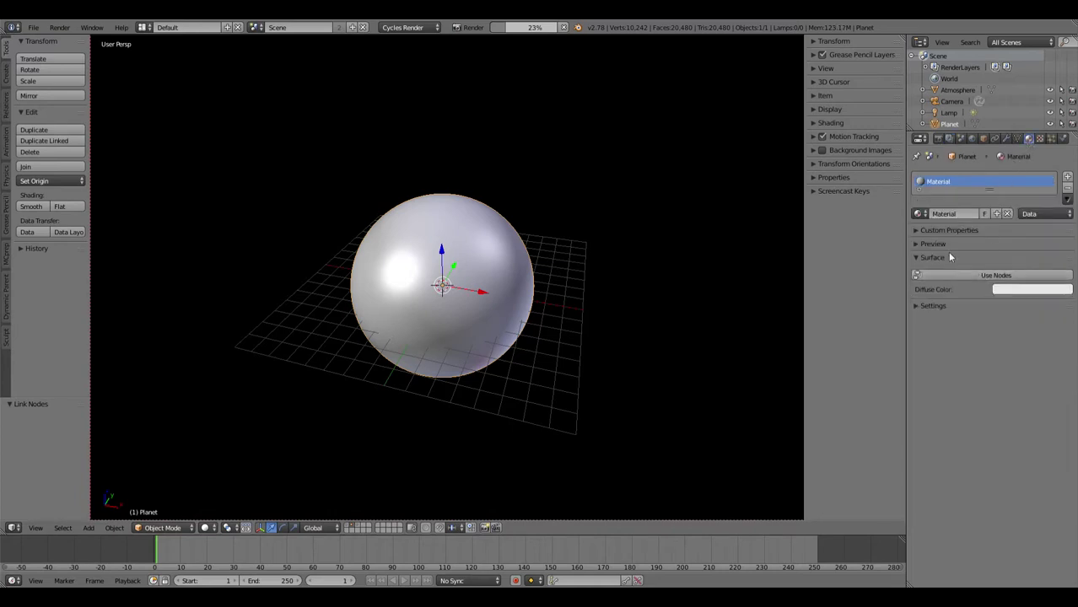
pyautogui.click(149, 29)
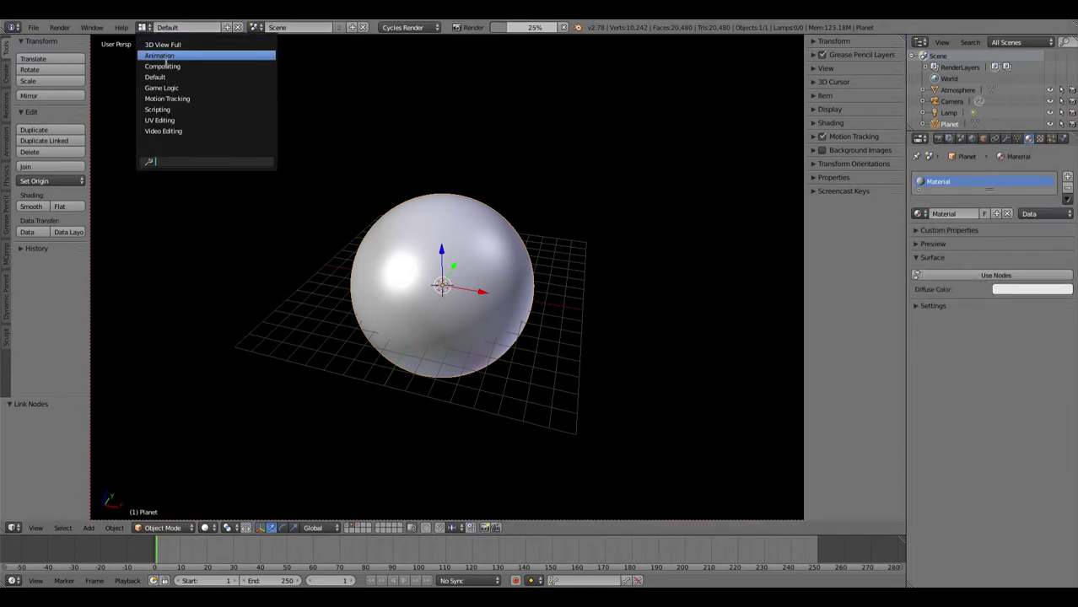
pyautogui.click(162, 65)
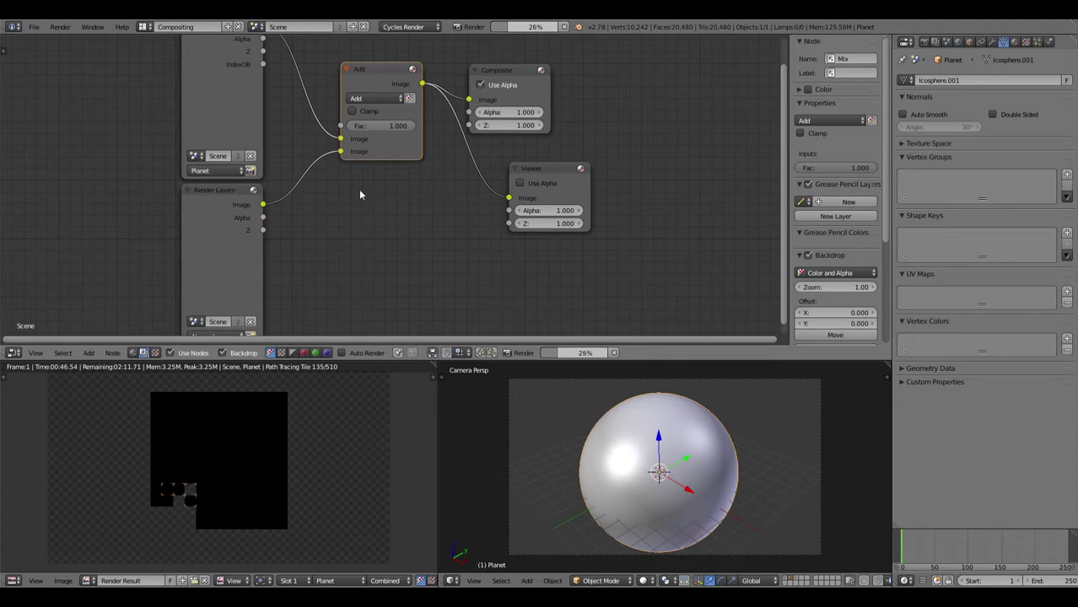
pyautogui.moveTo(361, 192); pyautogui.dragTo(373, 245, button='middle')
pyautogui.click(132, 353)
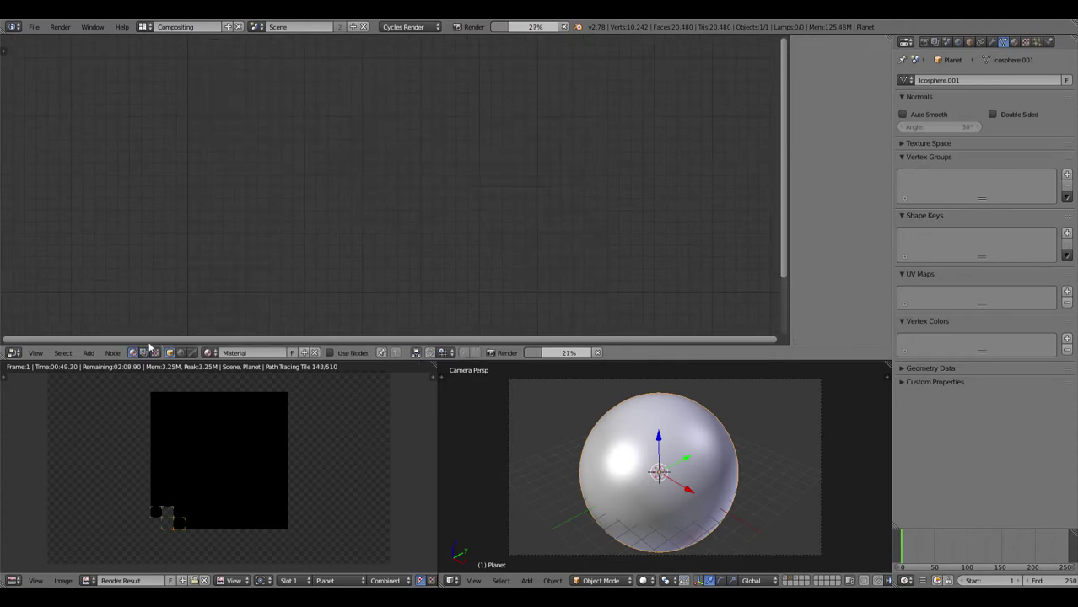
pyautogui.moveTo(437, 254); pyautogui.dragTo(370, 315, button='middle')
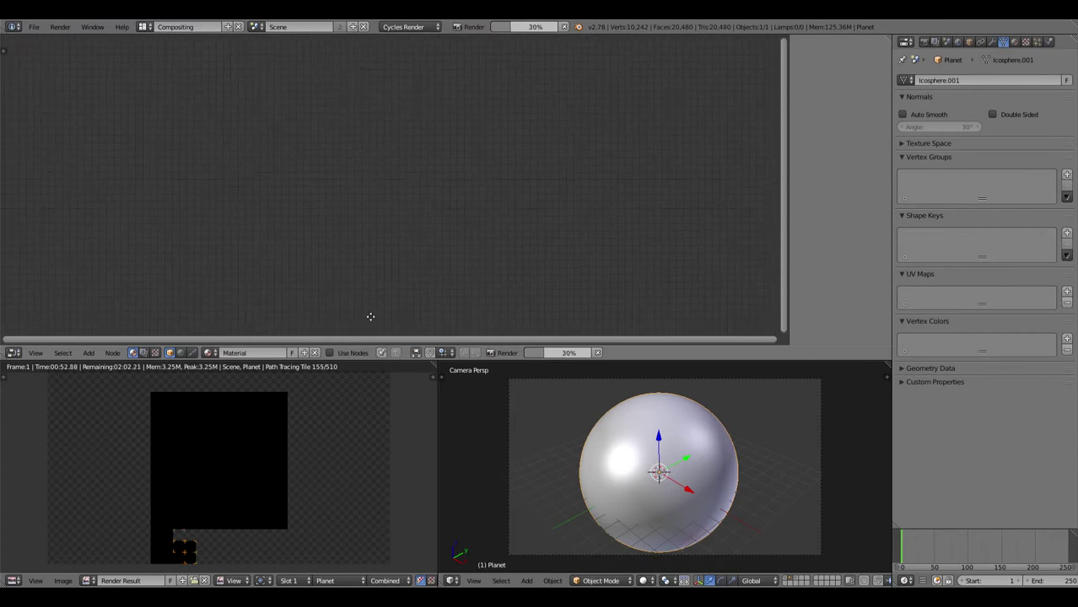
pyautogui.click(314, 353)
pyautogui.click(253, 352)
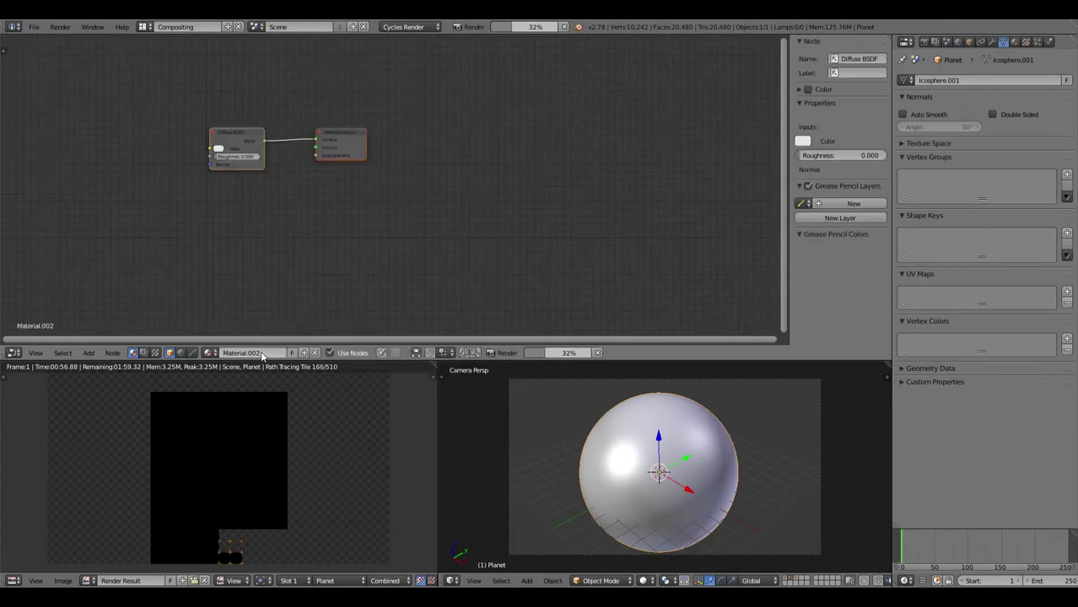
# Add an Image Texture node ahead of the Diffuse BSDF in the planet's material.
pyautogui.scroll(5, 262, 221)
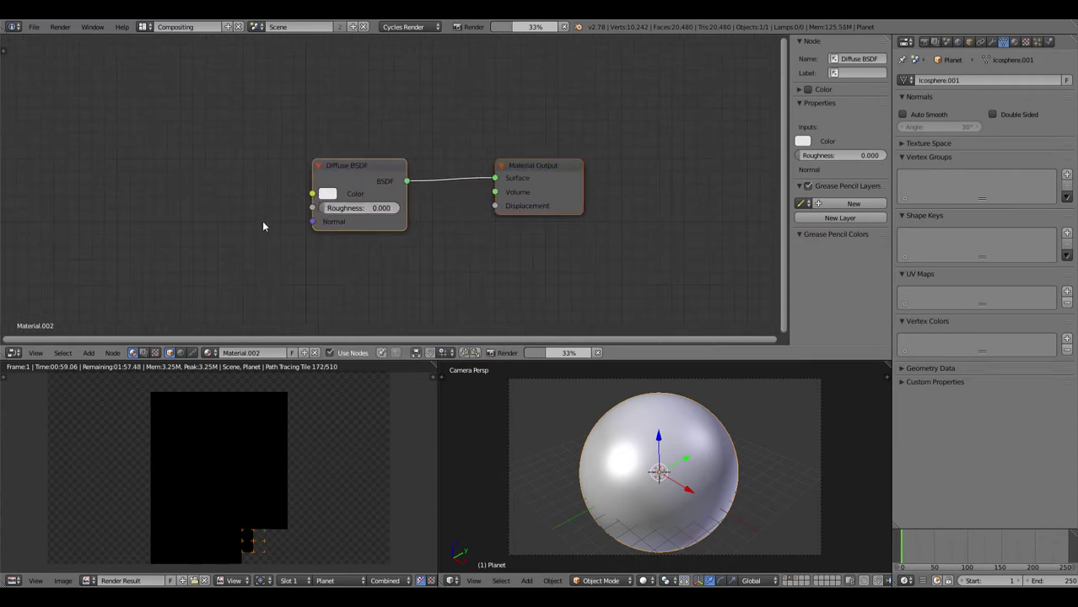
pyautogui.moveTo(348, 244); pyautogui.dragTo(558, 247, button='middle')
pyautogui.scroll(-3, 371, 219)
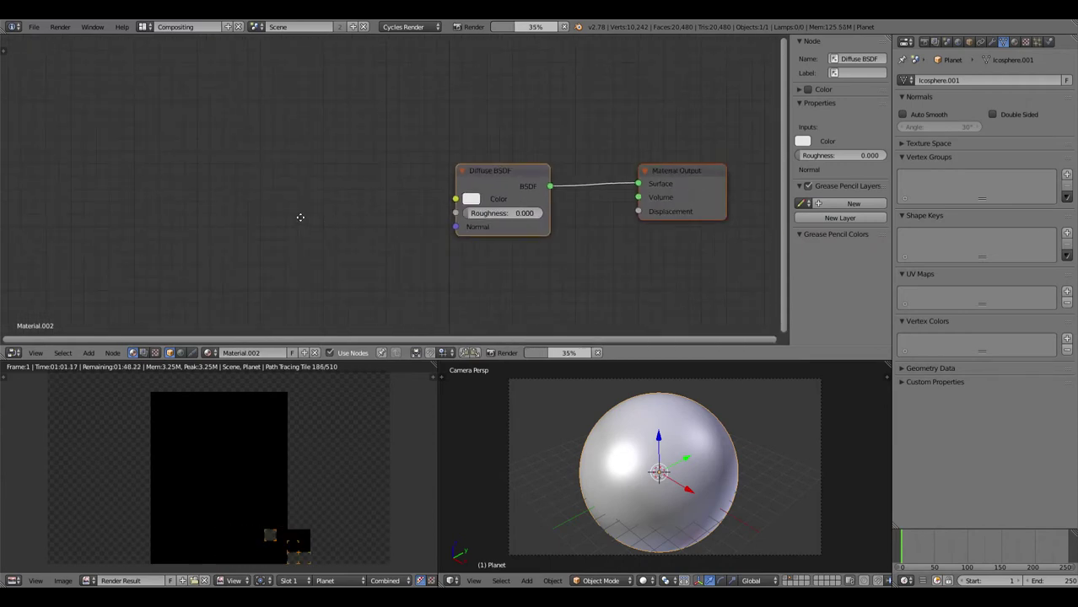
pyautogui.moveTo(301, 219); pyautogui.dragTo(370, 221, button='middle')
pyautogui.hotkey('shift', 'a')
pyautogui.click(371, 219)
pyautogui.write('Mix')
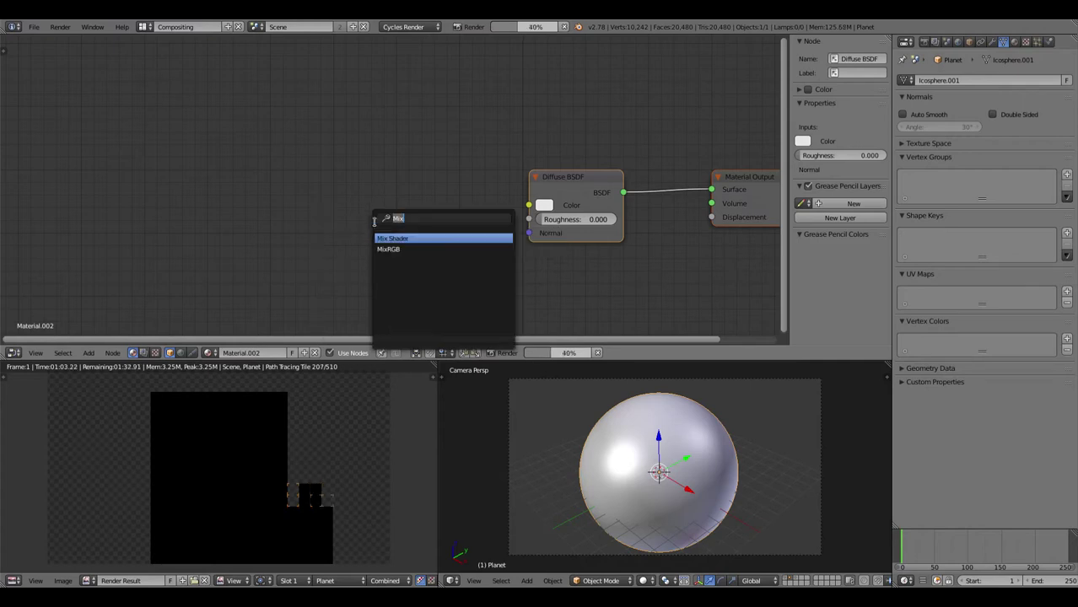
pyautogui.press('BackSpace')
pyautogui.press('BackSpace')
pyautogui.press('BackSpace')
pyautogui.write('image')
pyautogui.press('Return')
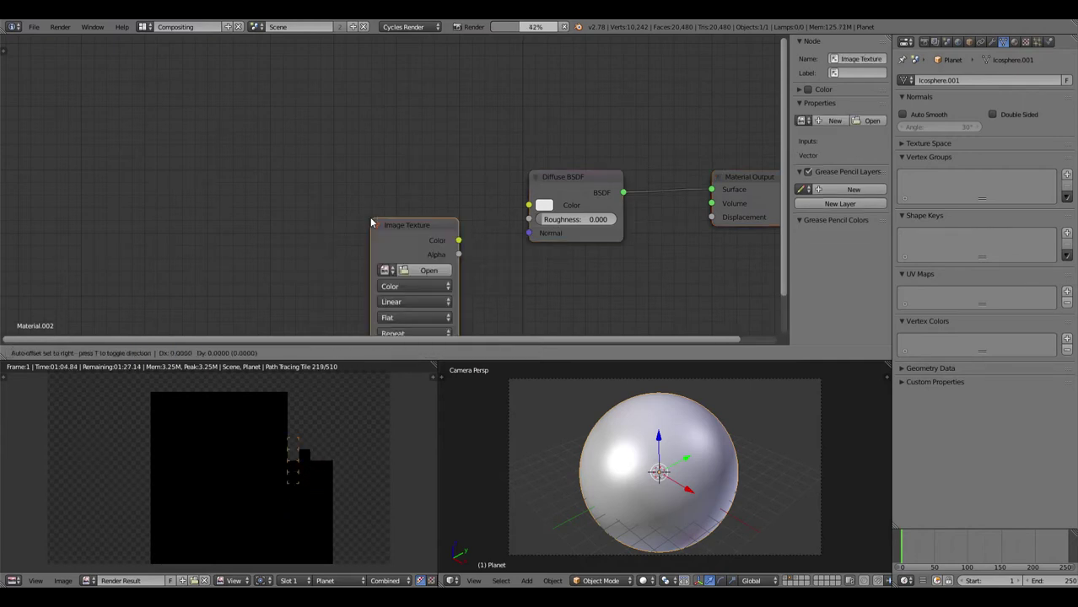
pyautogui.click(331, 157)
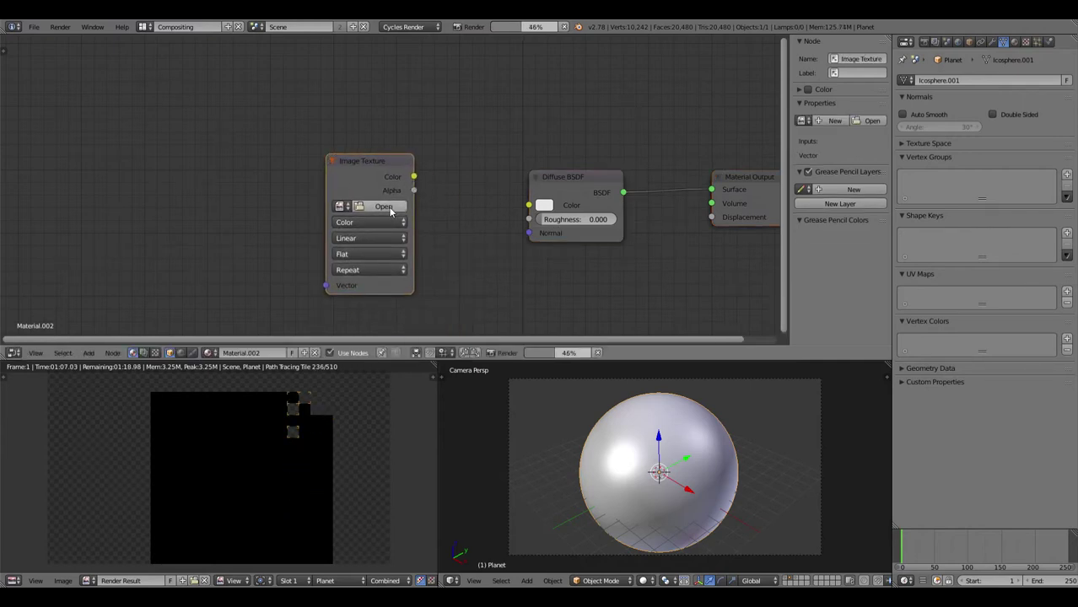
# Load the Planet_2_d.png file into the Image Texture node.
pyautogui.click(384, 205)
pyautogui.click(202, 254)
pyautogui.press('Return')
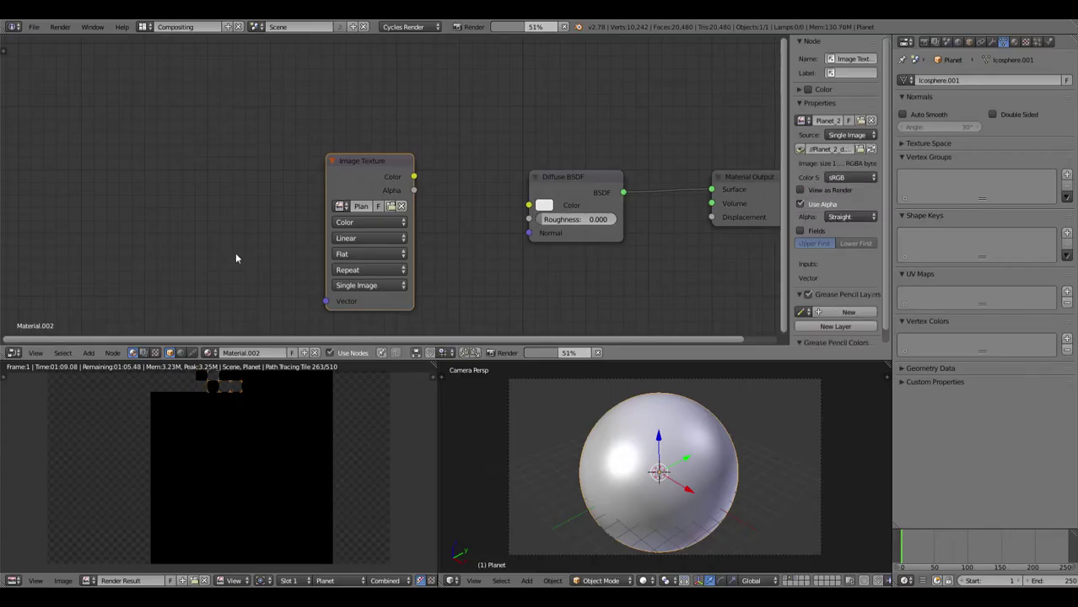
# Add a Texture Coordinate node and connect its Generated output to the Image Texture's Vector input.
pyautogui.moveTo(235, 258); pyautogui.dragTo(361, 233, button='middle')
pyautogui.hotkey('shift', 'a')
pyautogui.click(361, 231)
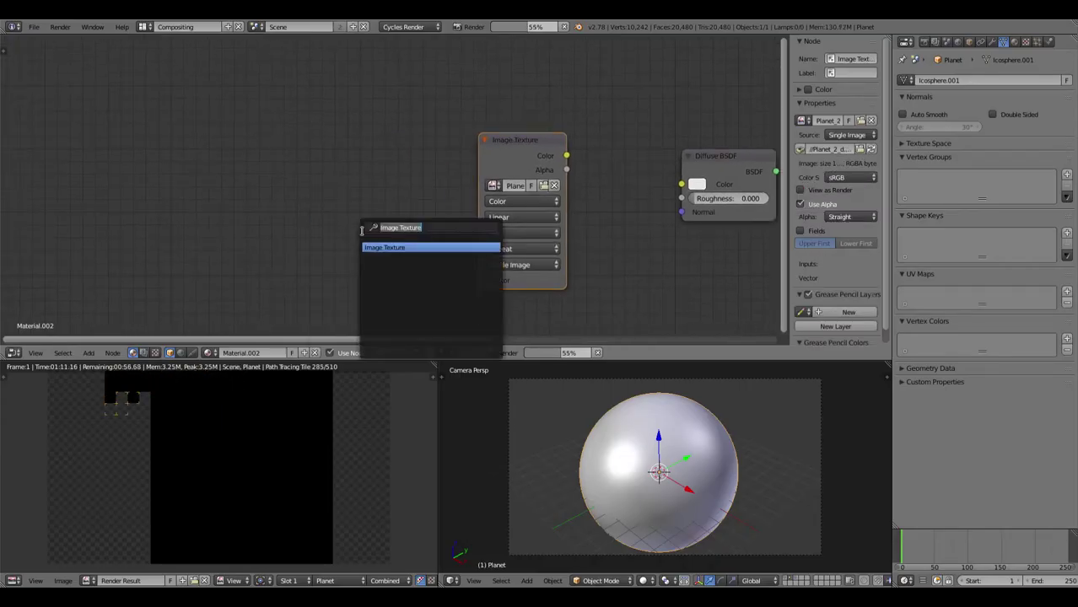
pyautogui.write('tex')
pyautogui.press('Return')
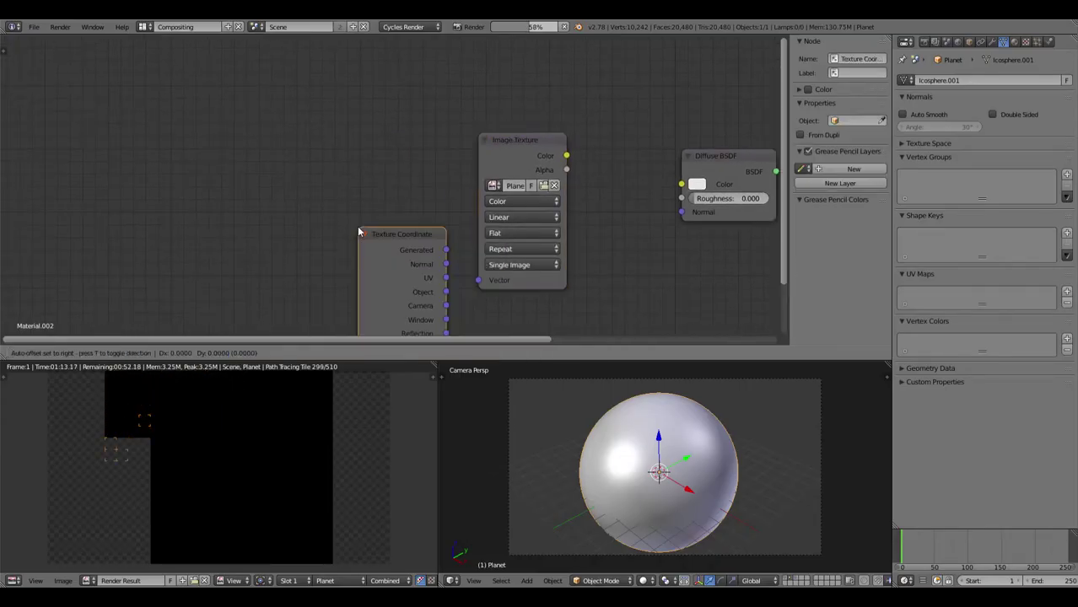
pyautogui.moveTo(388, 187); pyautogui.dragTo(409, 198)
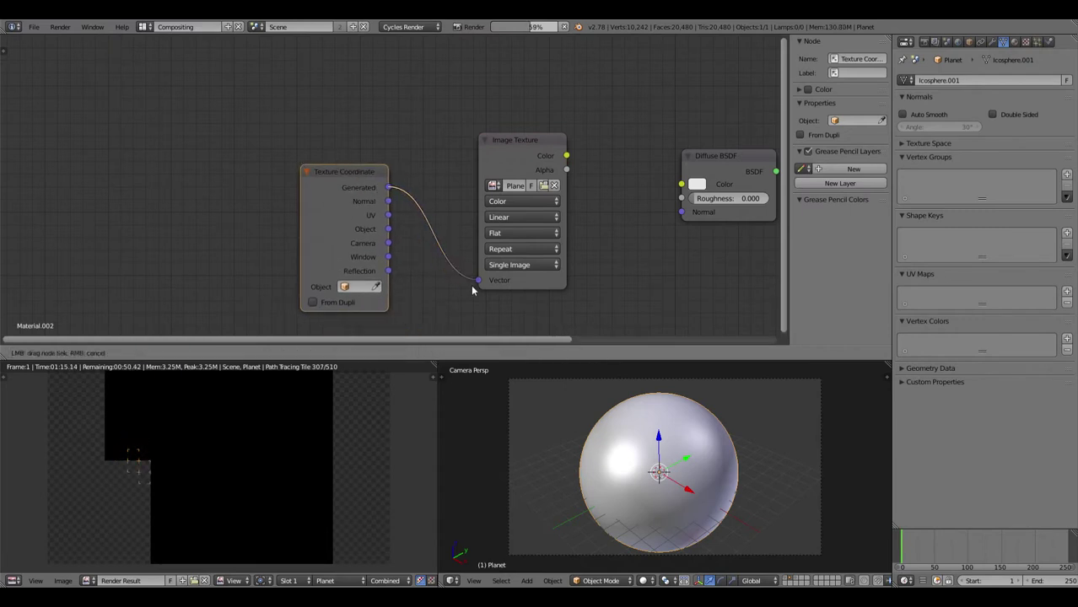
pyautogui.moveTo(472, 290); pyautogui.dragTo(476, 291)
pyautogui.moveTo(388, 187); pyautogui.dragTo(419, 209)
pyautogui.moveTo(482, 285); pyautogui.dragTo(481, 281)
# Set the Image Texture projection to Sphere and connect its Color output to the Diffuse BSDF's Color input.
pyautogui.click(487, 243)
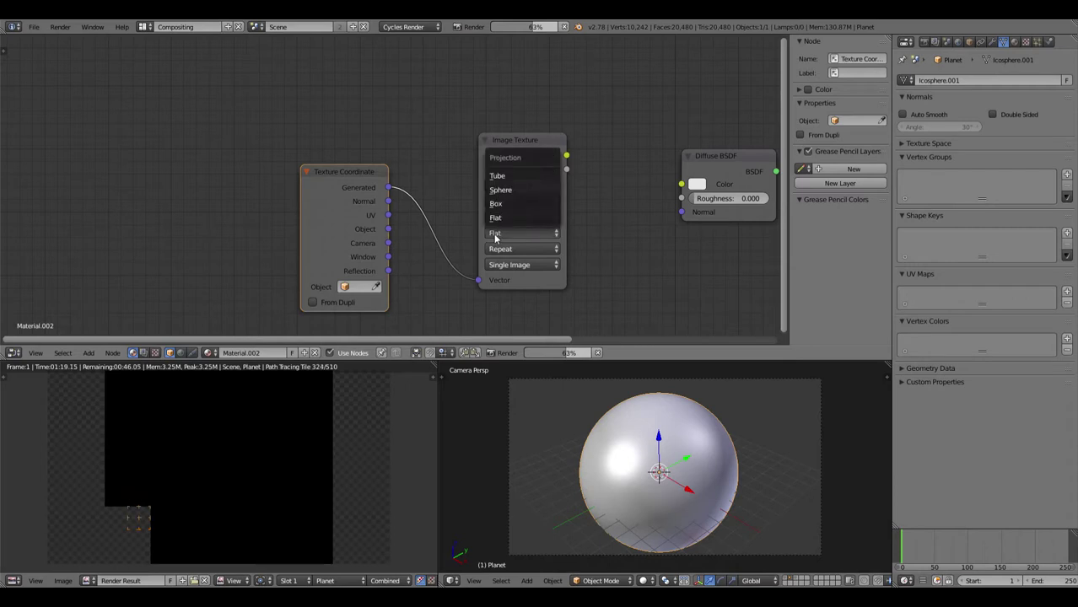
pyautogui.click(505, 188)
pyautogui.moveTo(759, 236); pyautogui.dragTo(507, 246, button='middle')
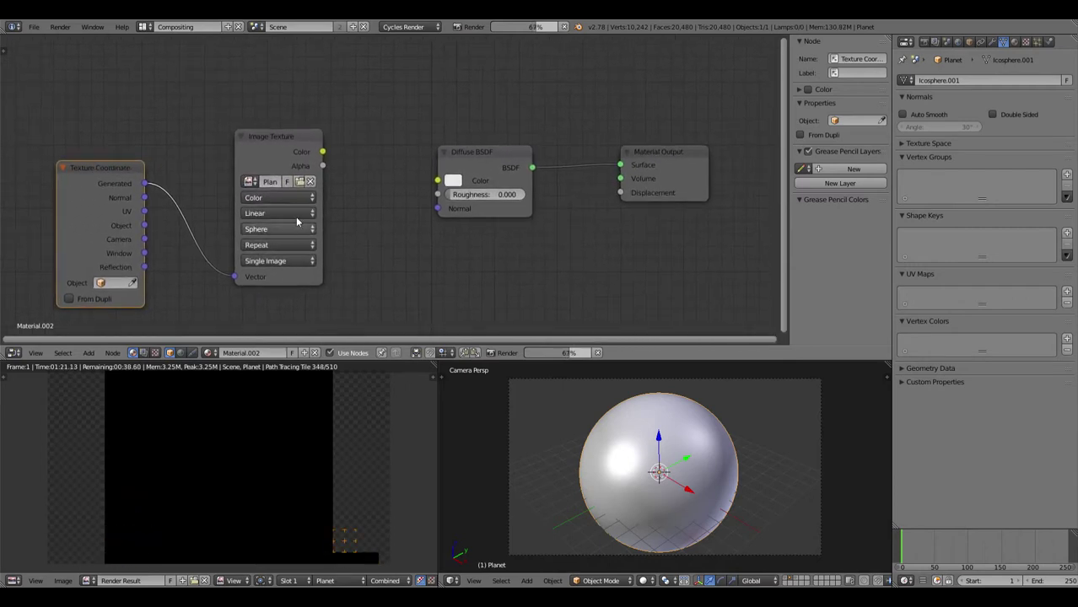
pyautogui.moveTo(322, 153); pyautogui.dragTo(437, 180)
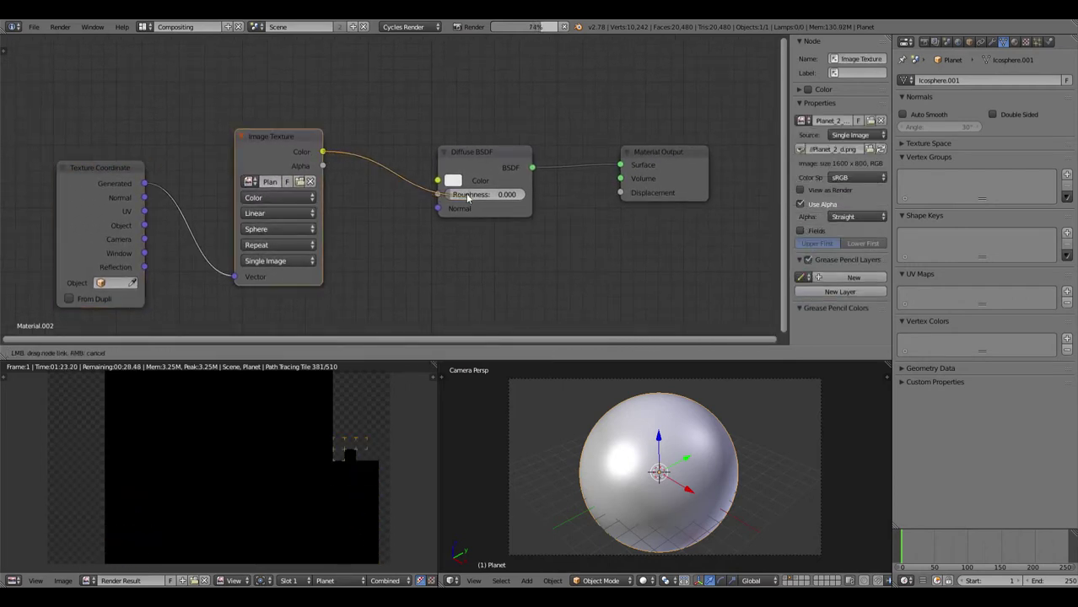
# Add a ColorRamp node and place it below the Diffuse BSDF.
pyautogui.moveTo(466, 279); pyautogui.dragTo(428, 243, button='middle')
pyautogui.hotkey('shift', 'a')
pyautogui.click(408, 244)
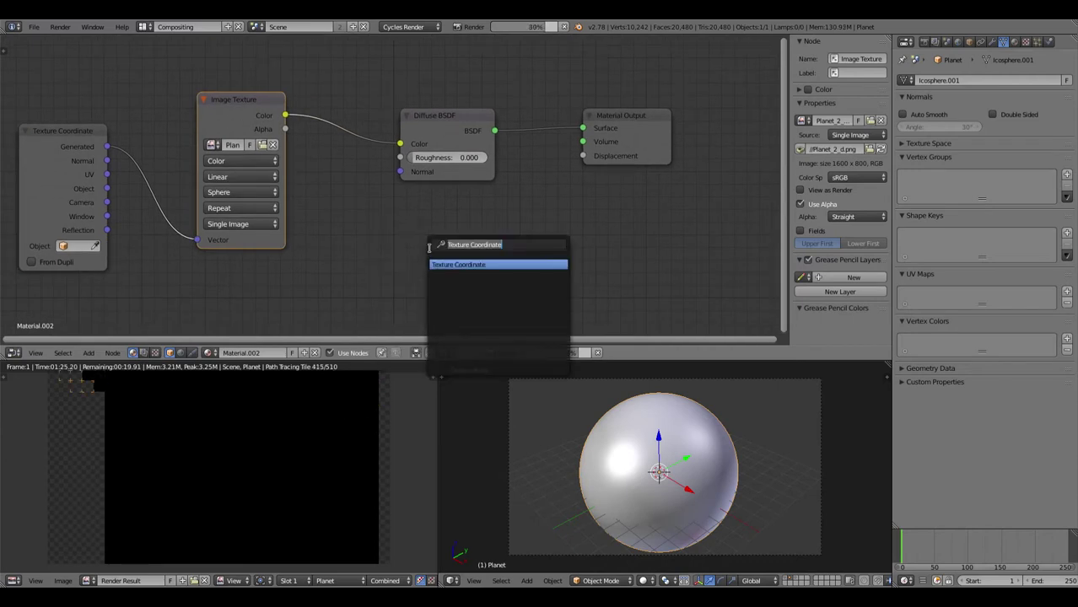
pyautogui.write('ramp')
pyautogui.press('Return')
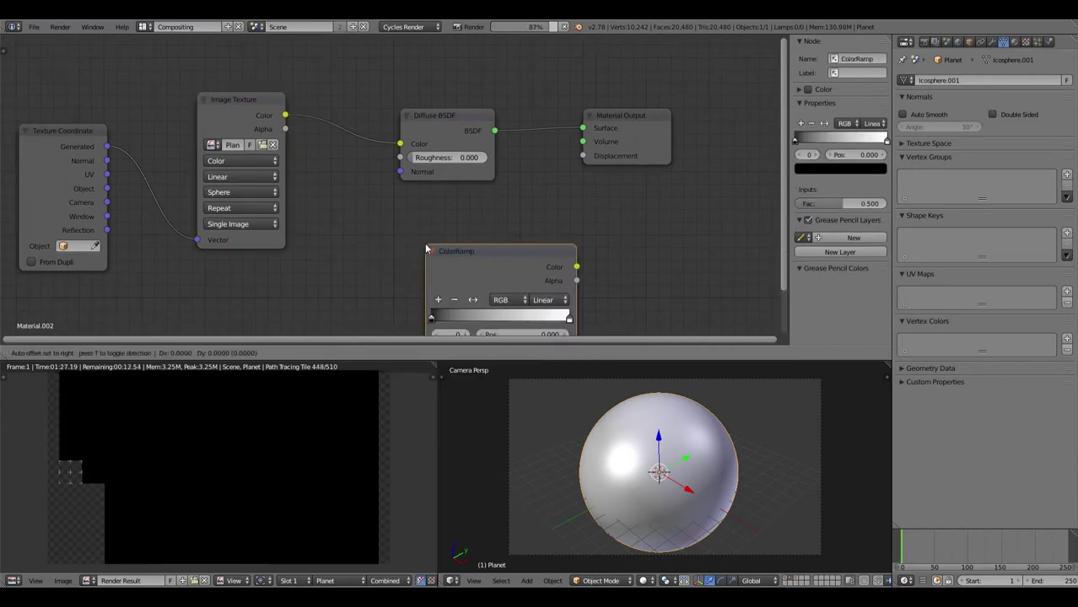
pyautogui.click(371, 224)
# Route the Image Texture's Color through the ColorRamp's Fac input into the Diffuse BSDF's Color and briefly preview the planet rendered.
pyautogui.moveTo(286, 116); pyautogui.dragTo(354, 274)
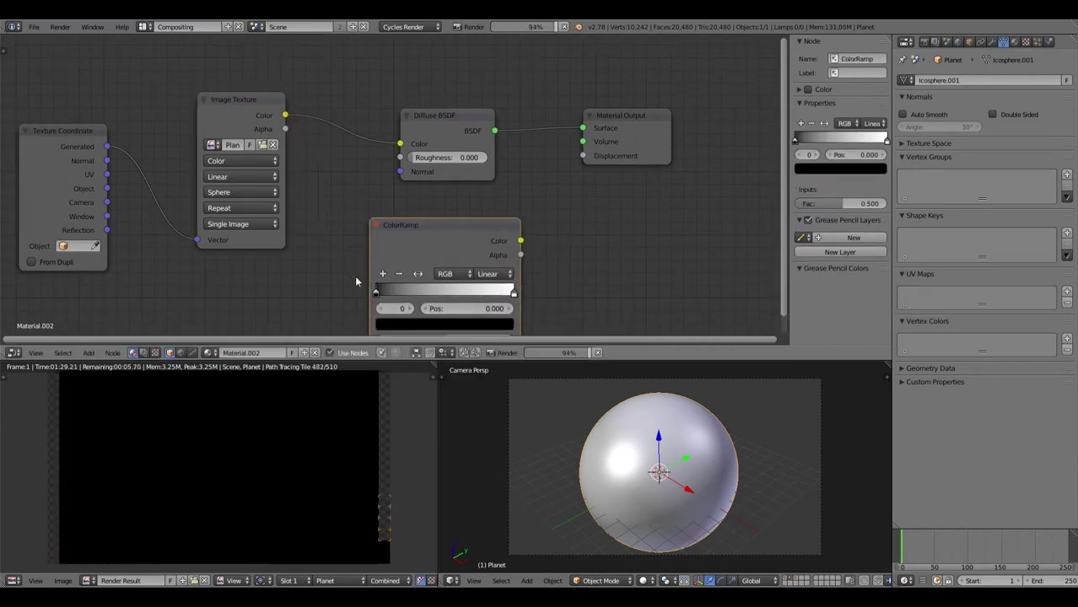
pyautogui.moveTo(354, 275); pyautogui.dragTo(312, 165, button='middle')
pyautogui.moveTo(273, 123); pyautogui.dragTo(292, 179, button='middle')
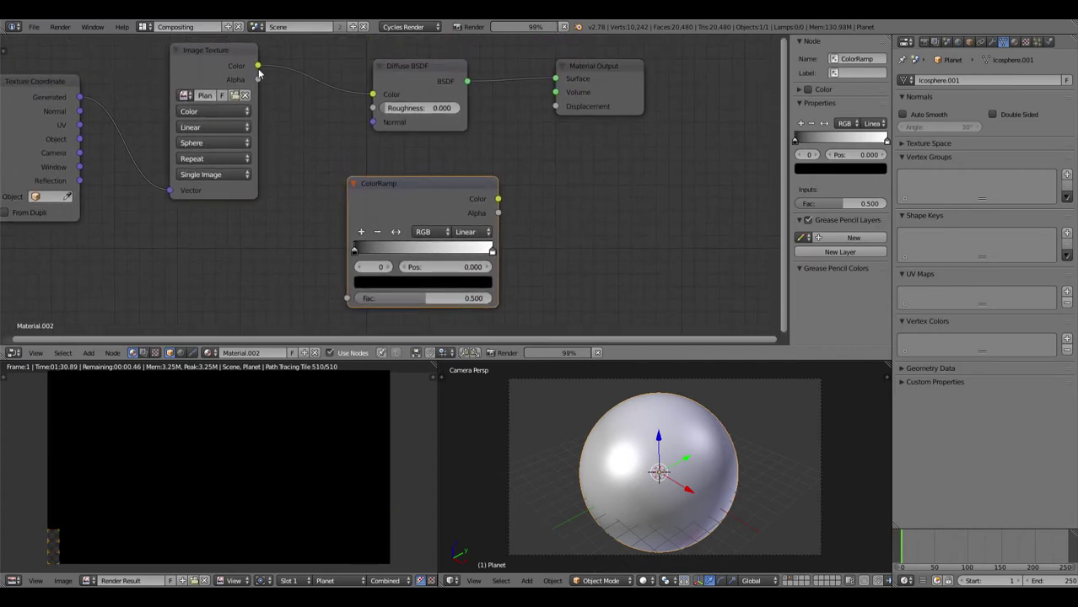
pyautogui.moveTo(258, 66); pyautogui.dragTo(346, 297)
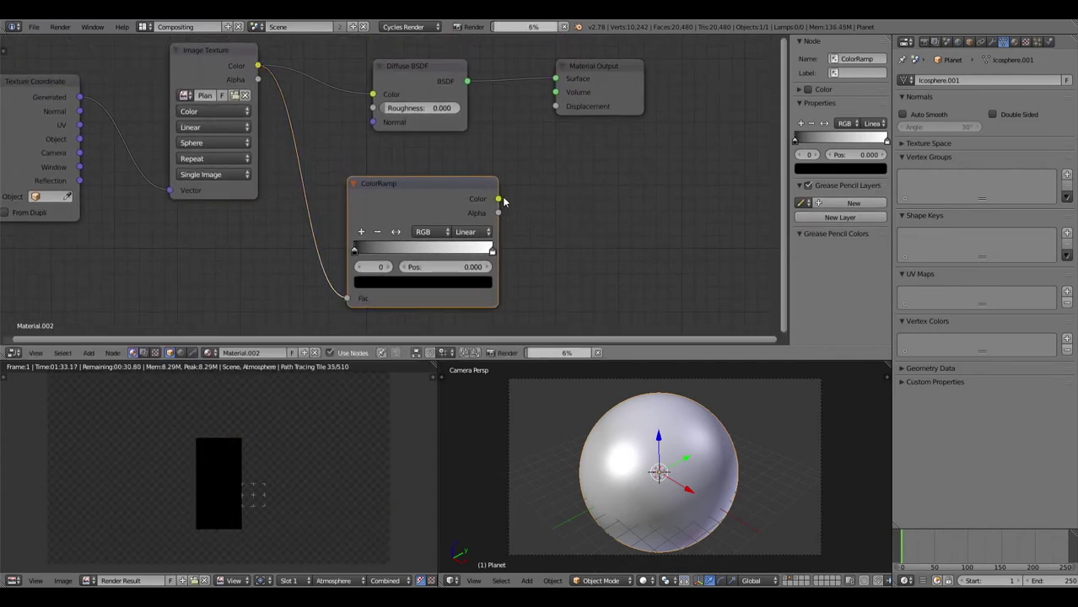
pyautogui.moveTo(499, 199); pyautogui.dragTo(373, 95)
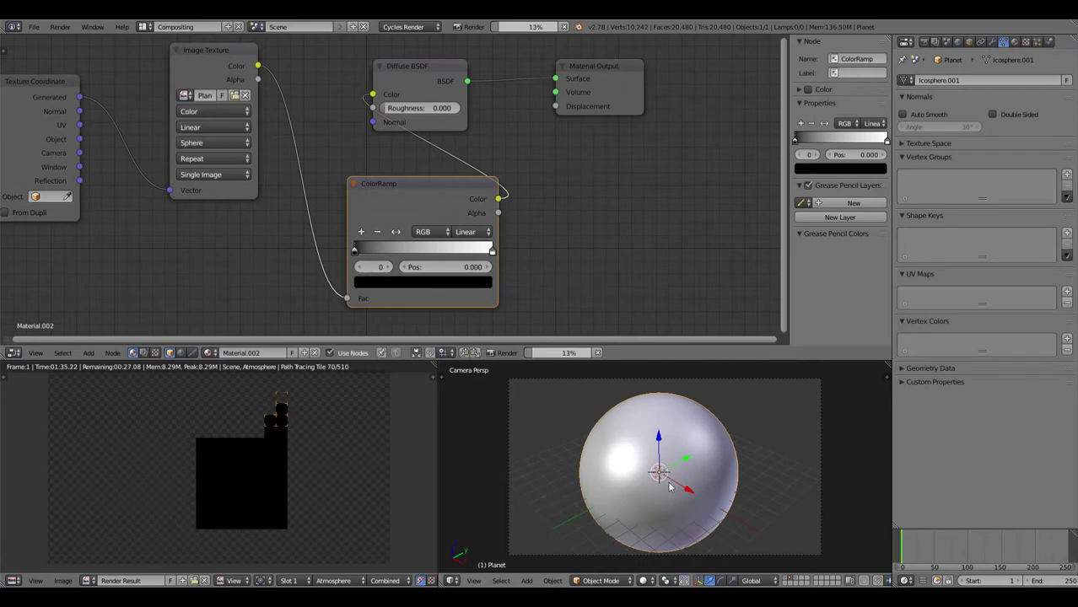
pyautogui.hotkey('shift', 'z')
pyautogui.hotkey('shift', 'z')
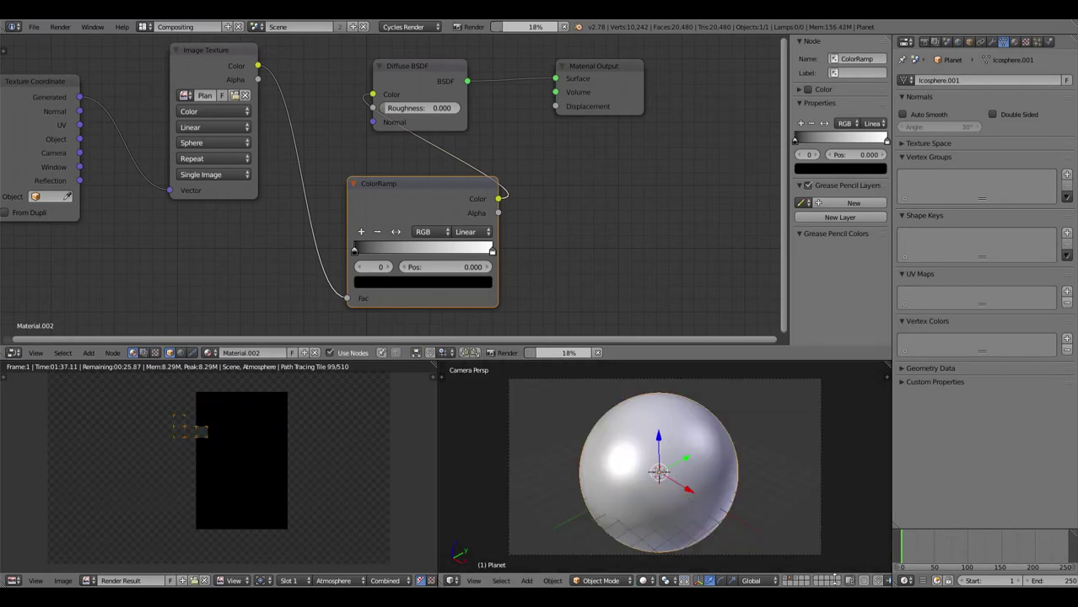
# Preview the planet rendered and tighten the ColorRamp gradient, setting its white stop to 0.523, with the Diffuse BSDF moved closer to the Material Output.
pyautogui.hotkey('shift', 'z')
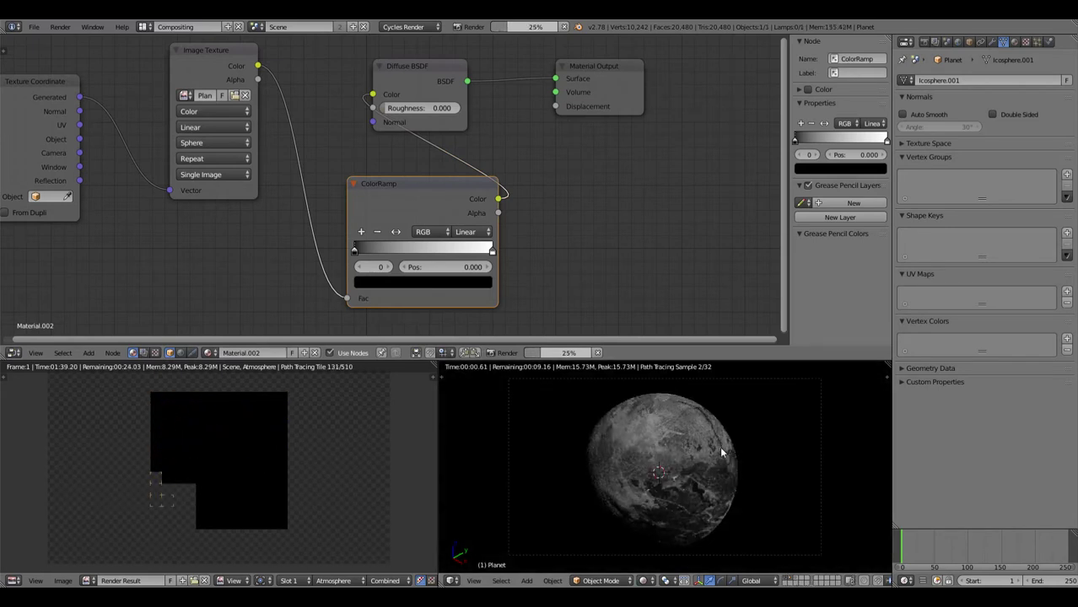
pyautogui.moveTo(368, 256); pyautogui.dragTo(389, 252)
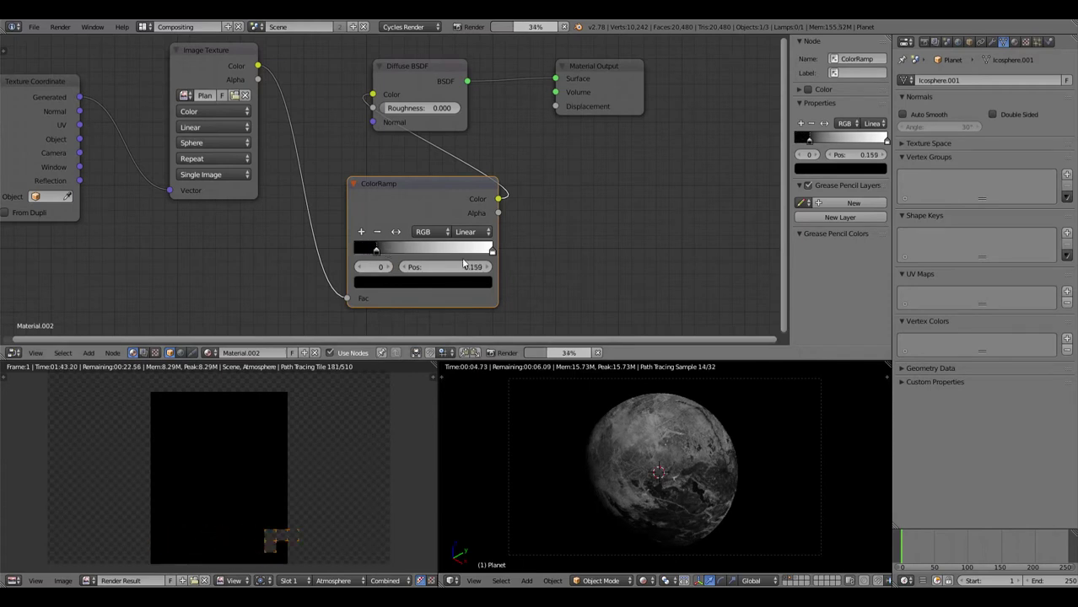
pyautogui.moveTo(492, 251); pyautogui.dragTo(447, 247)
pyautogui.moveTo(620, 221); pyautogui.dragTo(626, 239, button='middle')
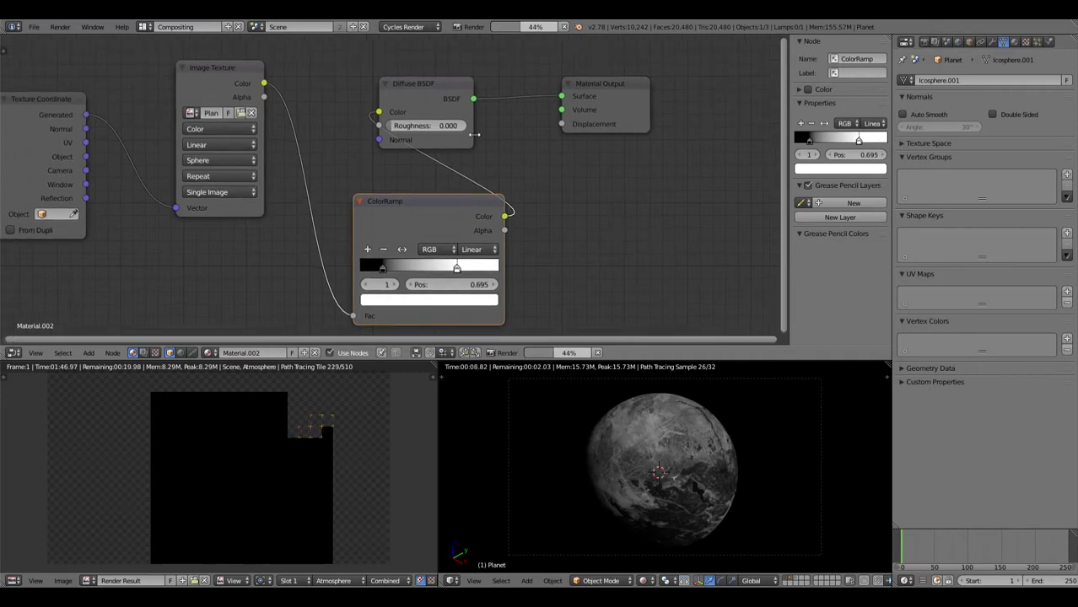
pyautogui.moveTo(428, 82); pyautogui.dragTo(495, 78)
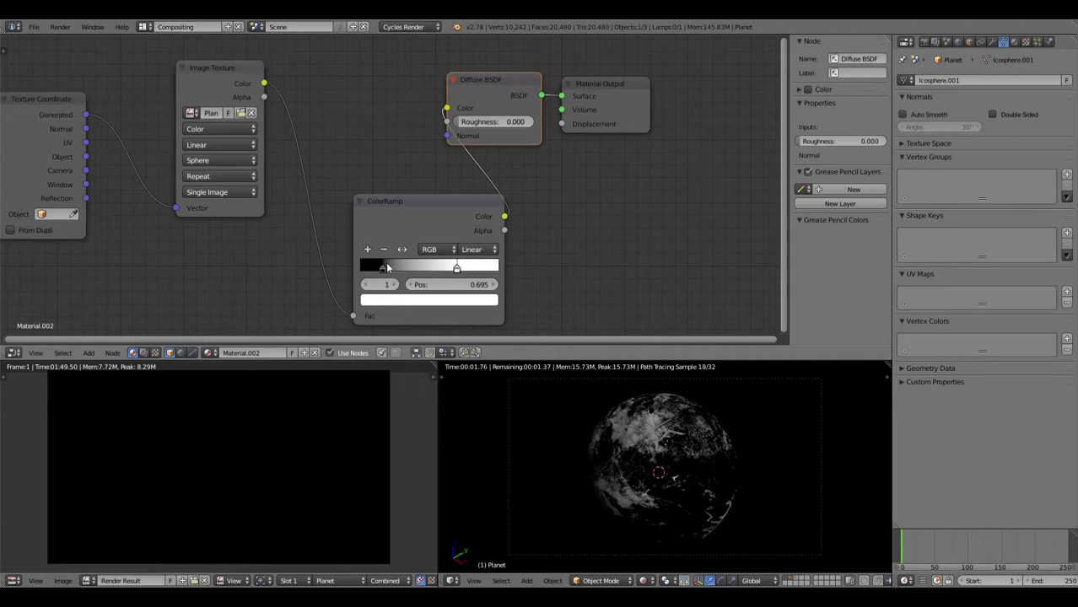
pyautogui.moveTo(386, 268); pyautogui.dragTo(366, 268)
pyautogui.moveTo(456, 267); pyautogui.dragTo(432, 268)
# Reroute the ColorRamp's Color to the Material Output's Displacement and connect the Image Texture's Color directly to the Diffuse BSDF's Color.
pyautogui.keyDown('ctrl'); pyautogui.moveTo(504, 215); pyautogui.dragTo(562, 124); pyautogui.keyUp('ctrl')
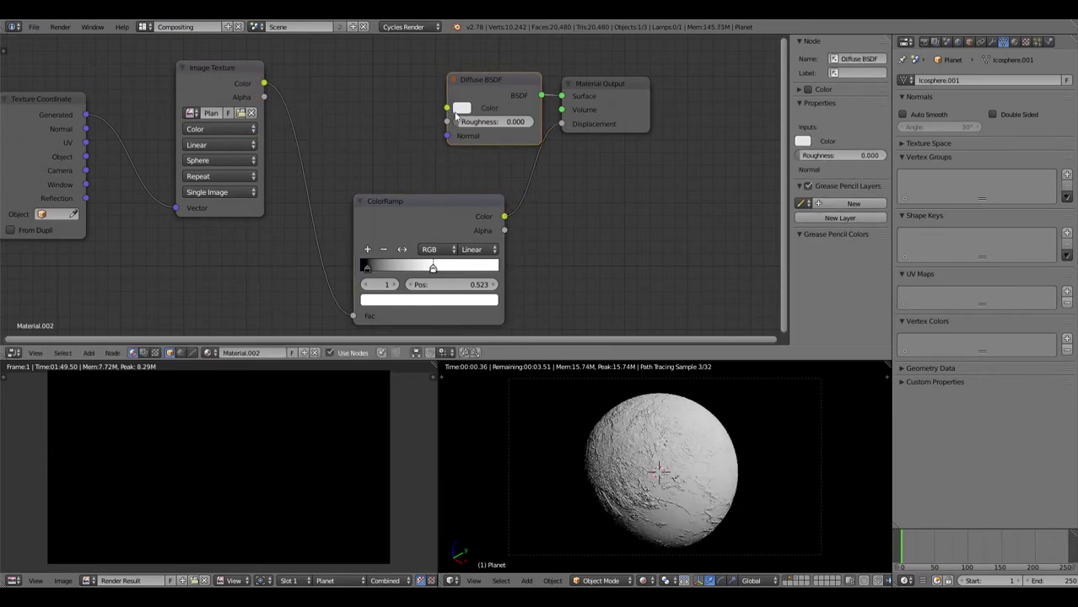
pyautogui.moveTo(447, 108); pyautogui.dragTo(266, 85)
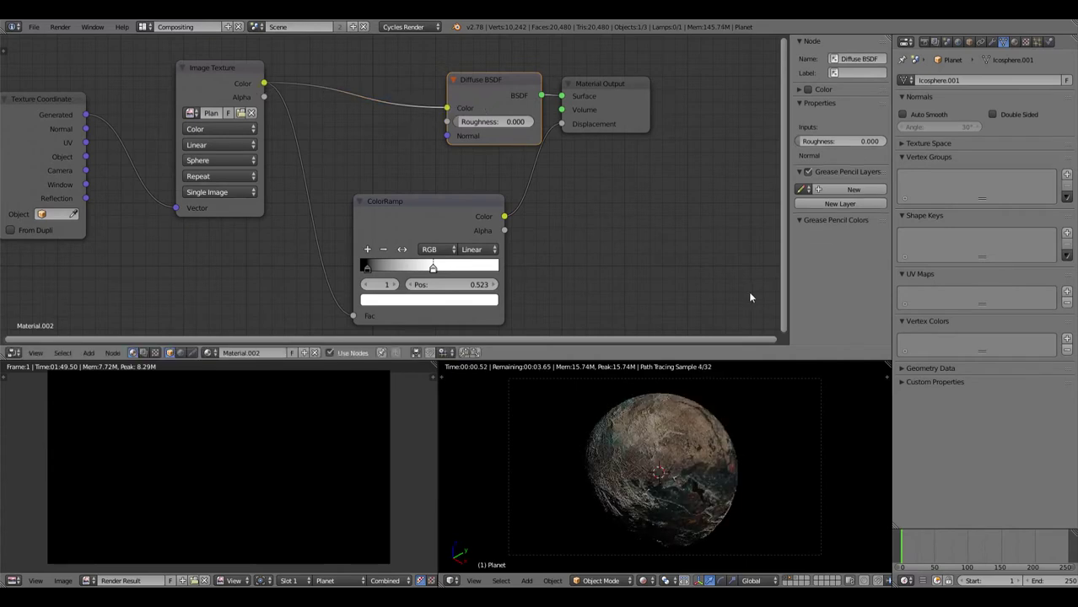
pyautogui.moveTo(748, 291); pyautogui.dragTo(763, 310, button='middle')
pyautogui.moveTo(468, 178); pyautogui.dragTo(457, 166, button='middle')
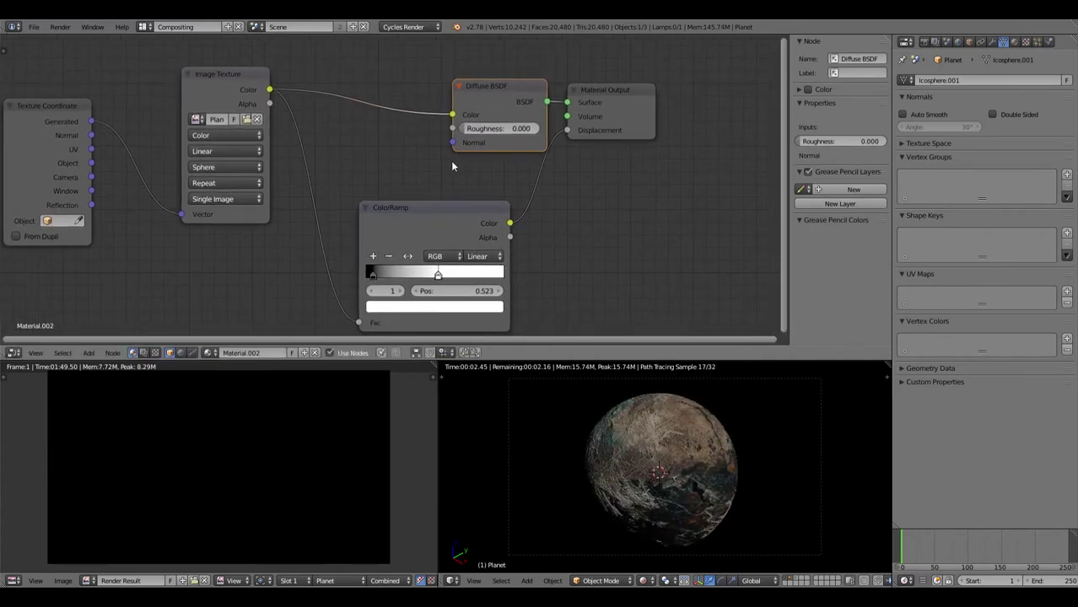
# Switch the node editor to the compositing nodes, then select the Atmosphere sphere in the Default screen layout.
pyautogui.click(143, 353)
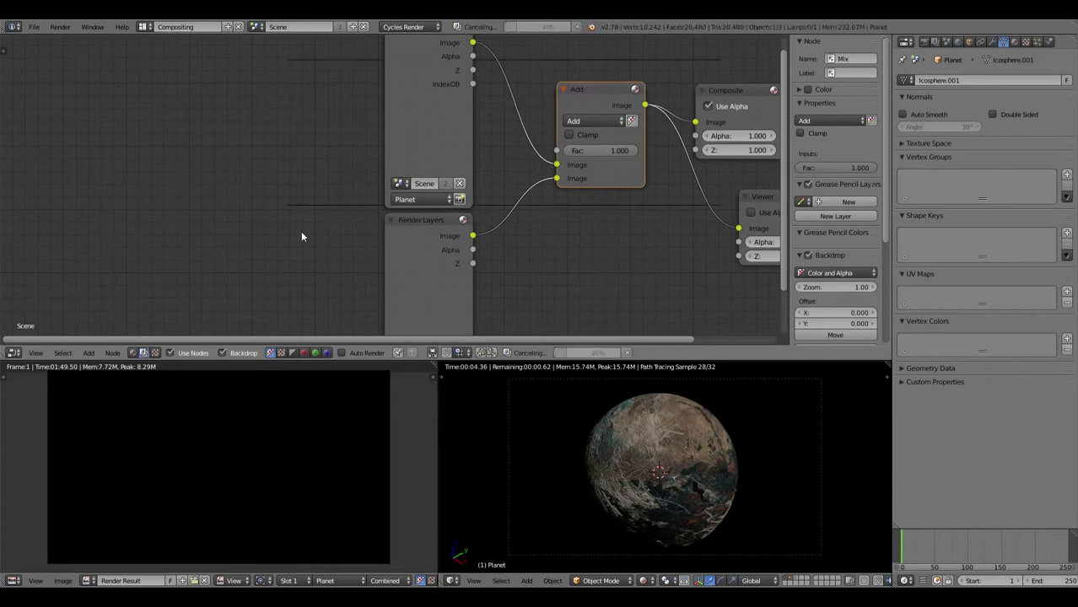
pyautogui.moveTo(300, 234); pyautogui.dragTo(243, 188, button='middle')
pyautogui.moveTo(501, 217); pyautogui.dragTo(493, 246, button='middle')
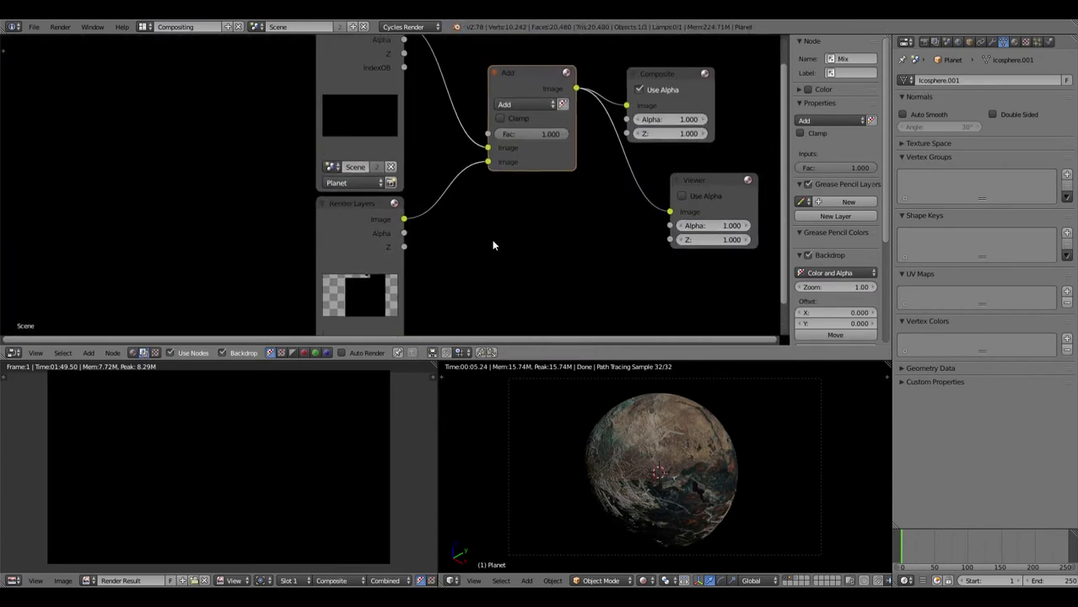
pyautogui.click(181, 27)
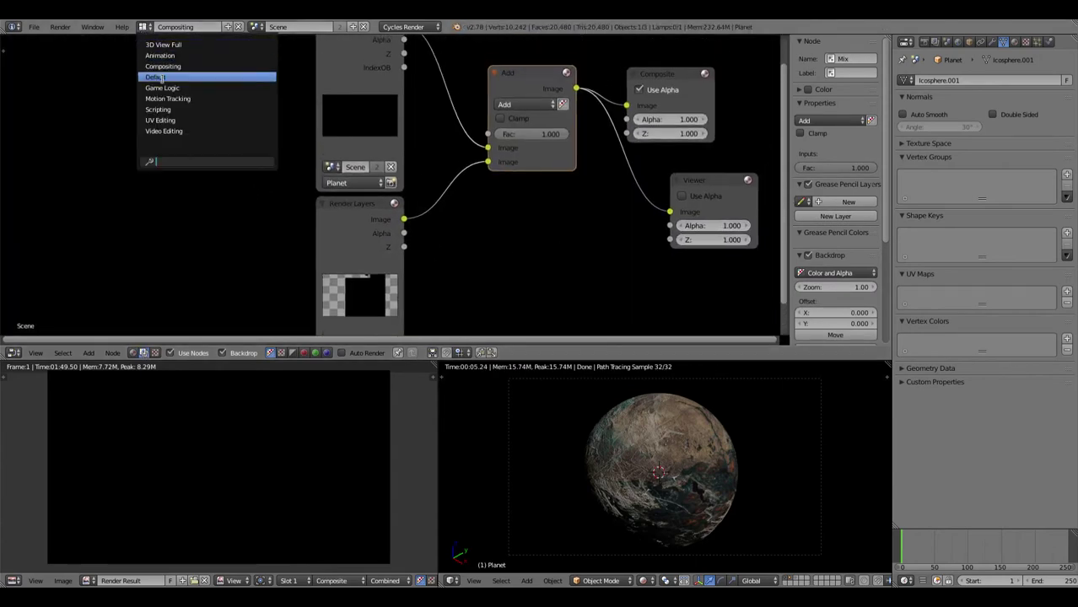
pyautogui.click(159, 74)
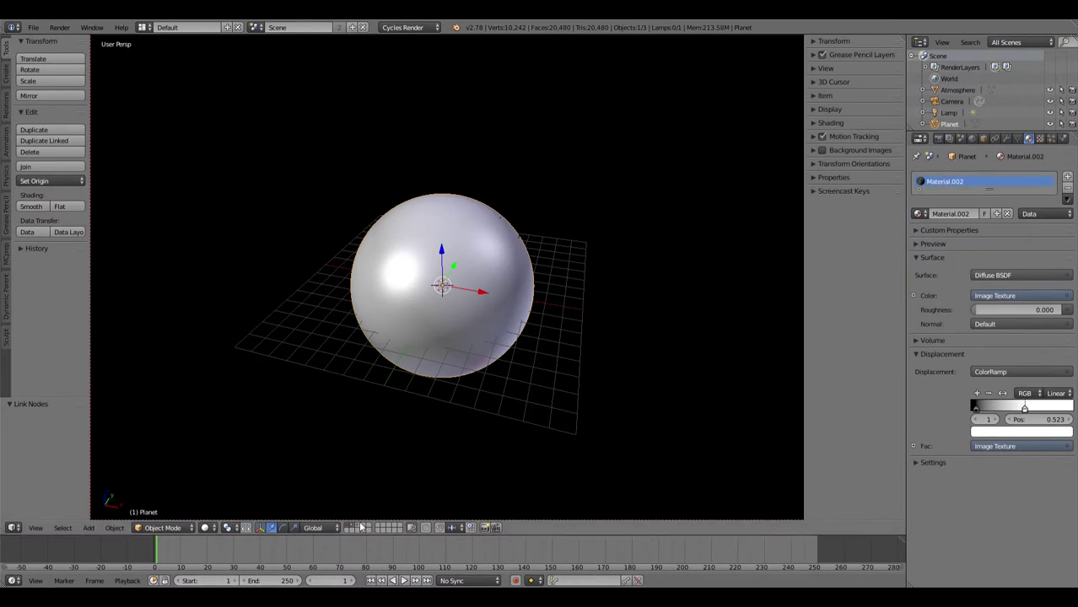
pyautogui.press('a')
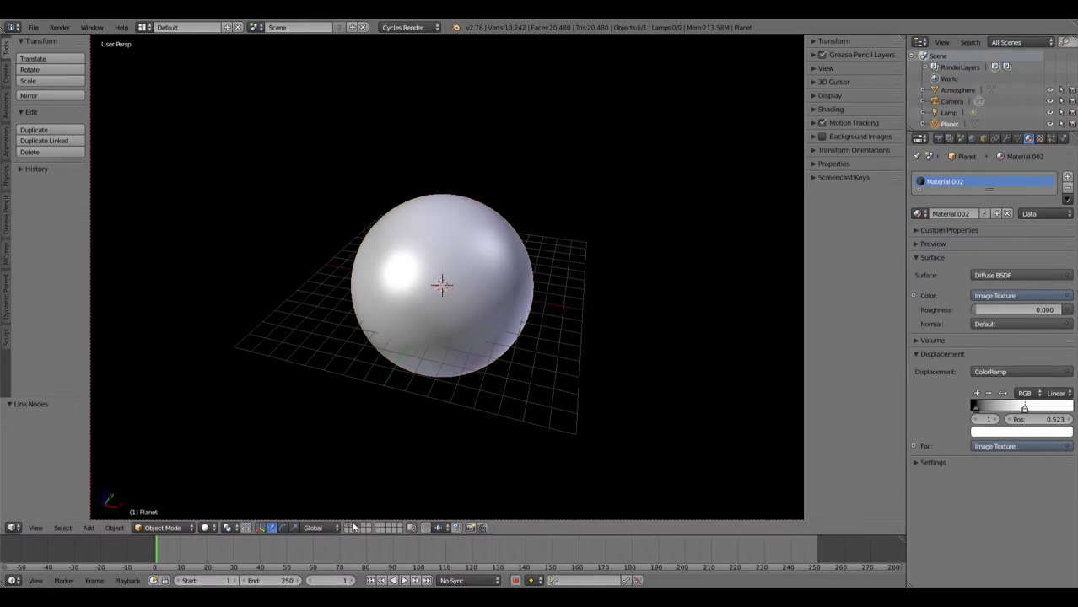
pyautogui.rightClick(421, 298)
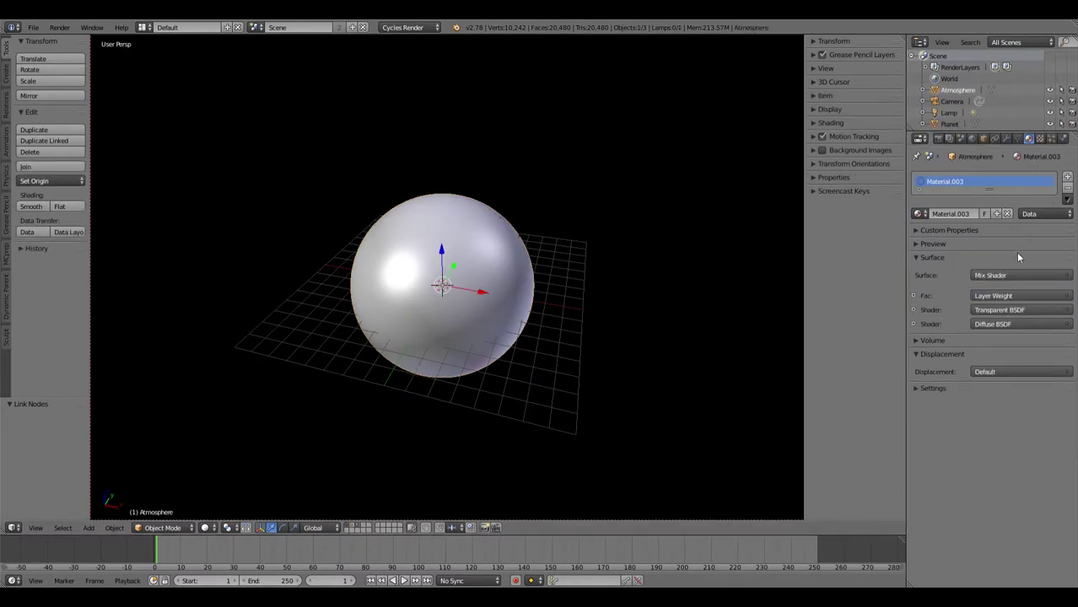
# Return to the Compositing layout, start a test render of the scene and stop it.
pyautogui.click(146, 28)
pyautogui.press('Return')
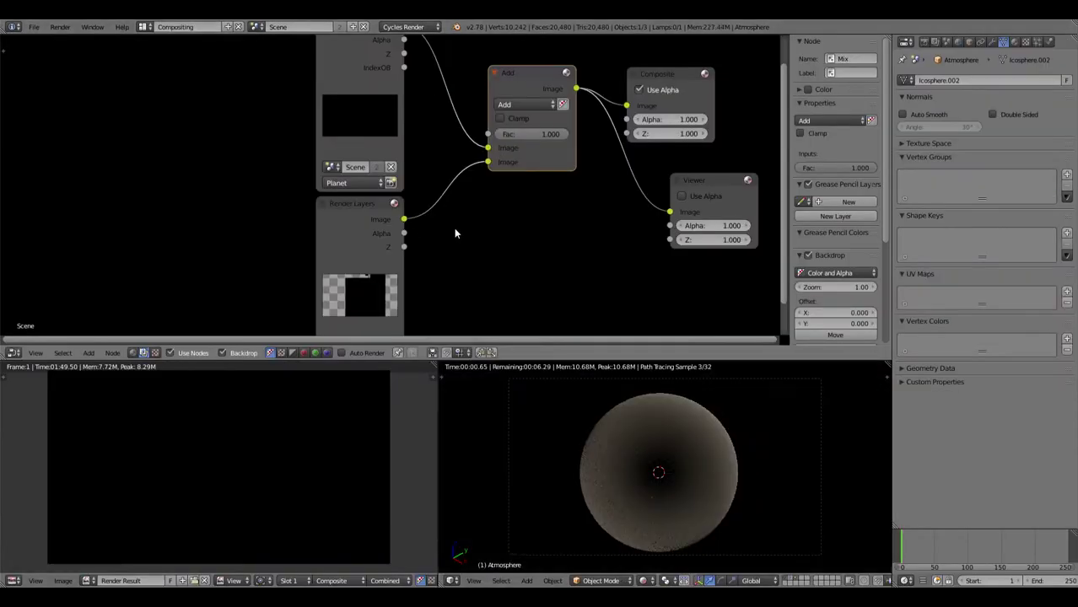
pyautogui.moveTo(523, 217); pyautogui.dragTo(489, 314, button='middle')
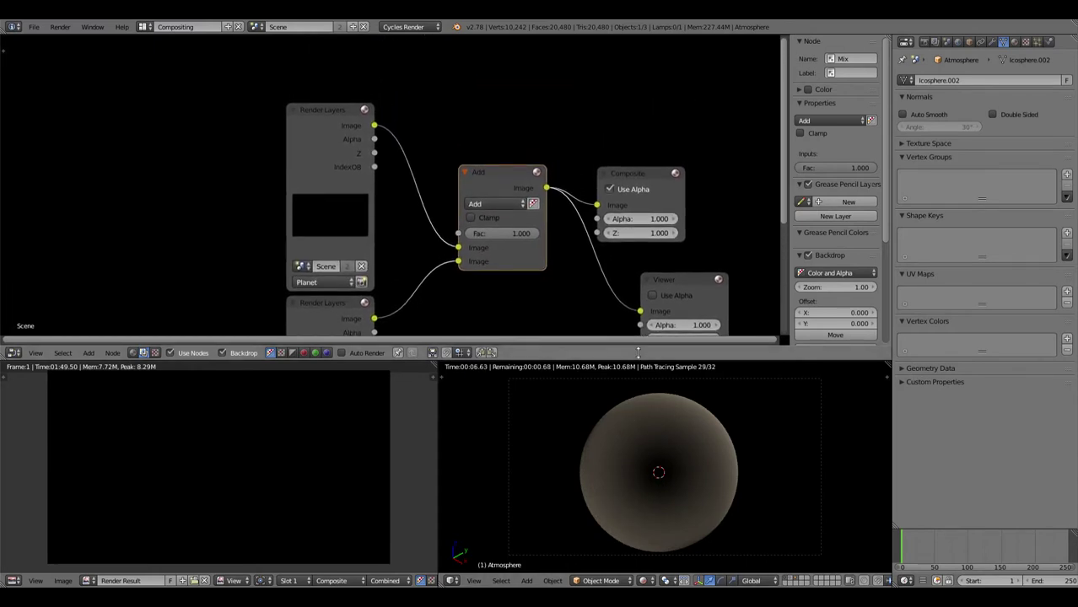
pyautogui.moveTo(548, 310); pyautogui.dragTo(550, 253, button='middle')
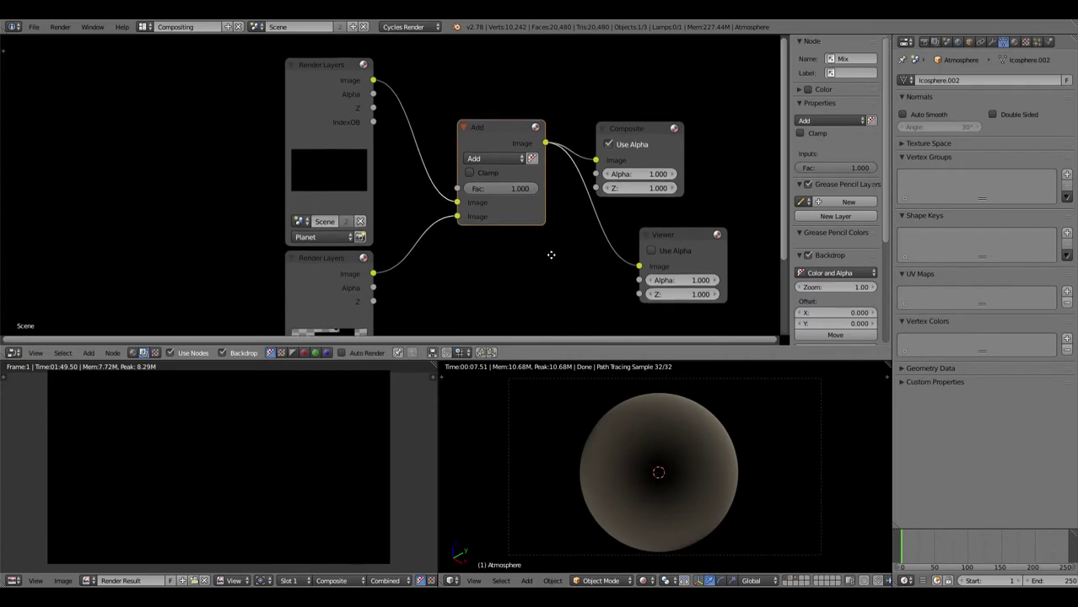
pyautogui.click(302, 219)
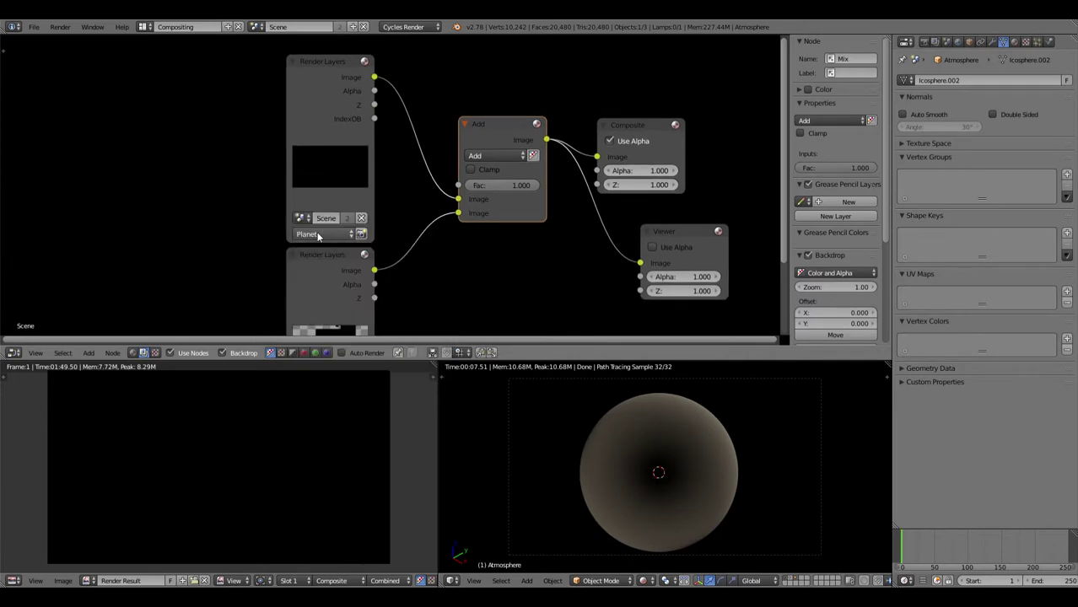
pyautogui.moveTo(488, 277); pyautogui.dragTo(478, 264, button='middle')
pyautogui.press('F12')
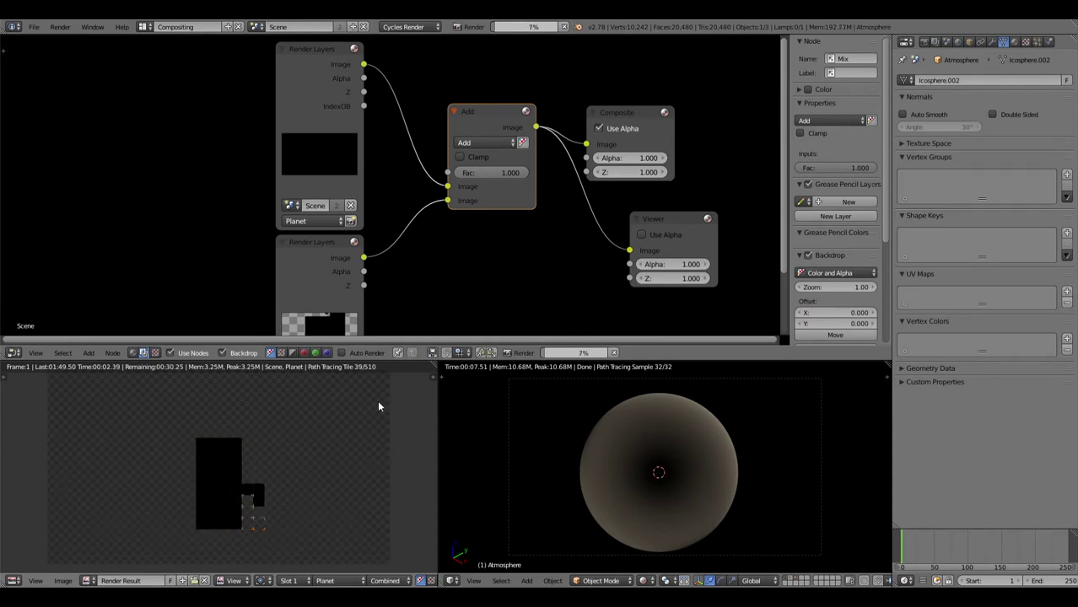
pyautogui.press('Escape')
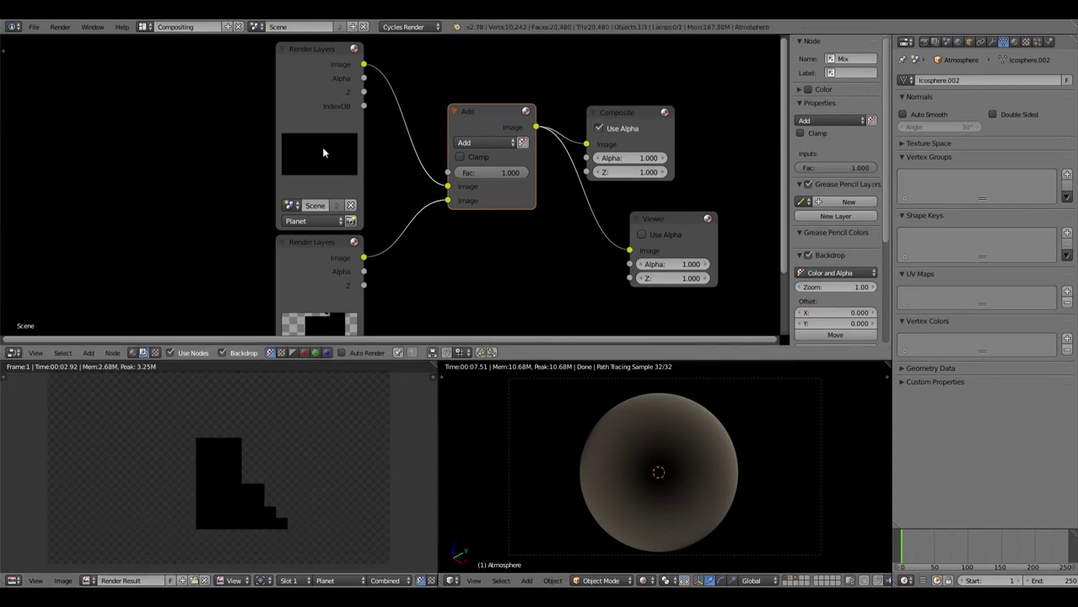
# In the Default layout's render layer settings, enable the second scene layer in addition to the active ones.
pyautogui.click(147, 26)
pyautogui.click(157, 77)
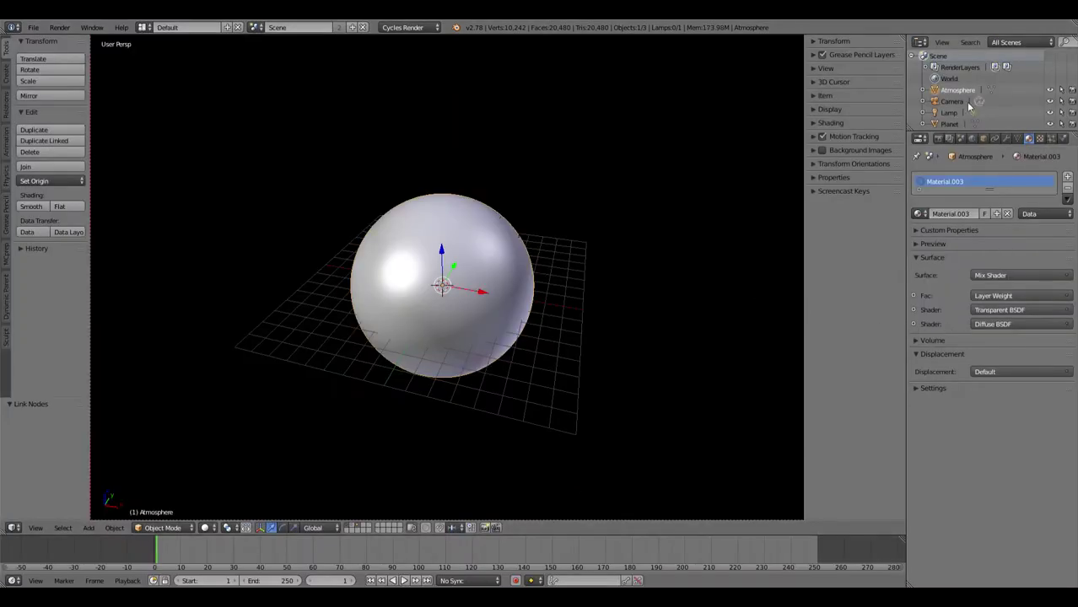
pyautogui.click(950, 139)
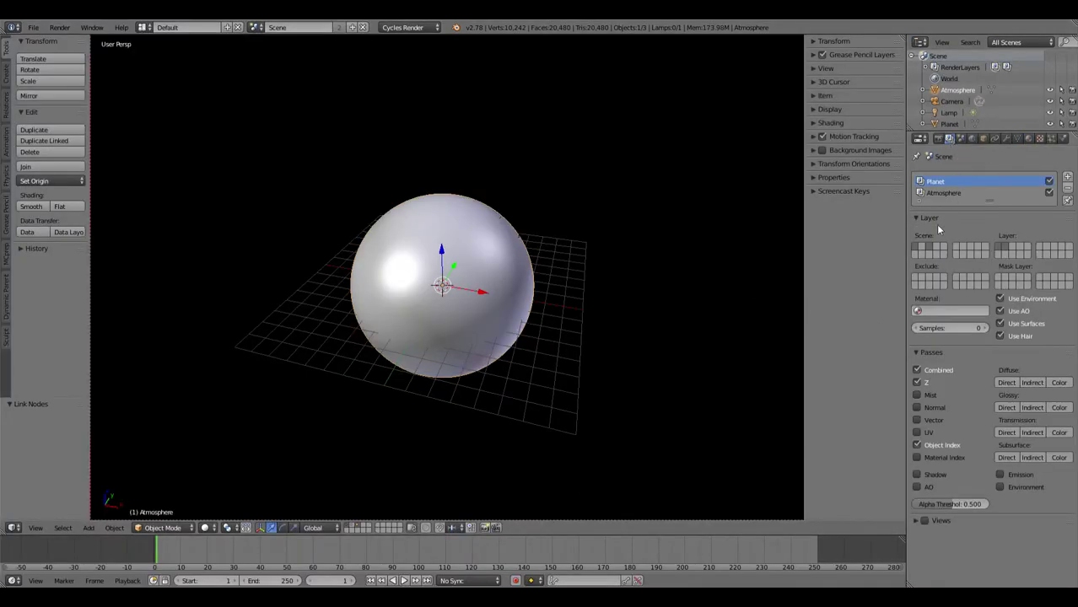
pyautogui.keyDown('shift'); pyautogui.click(923, 250); pyautogui.keyUp('shift')
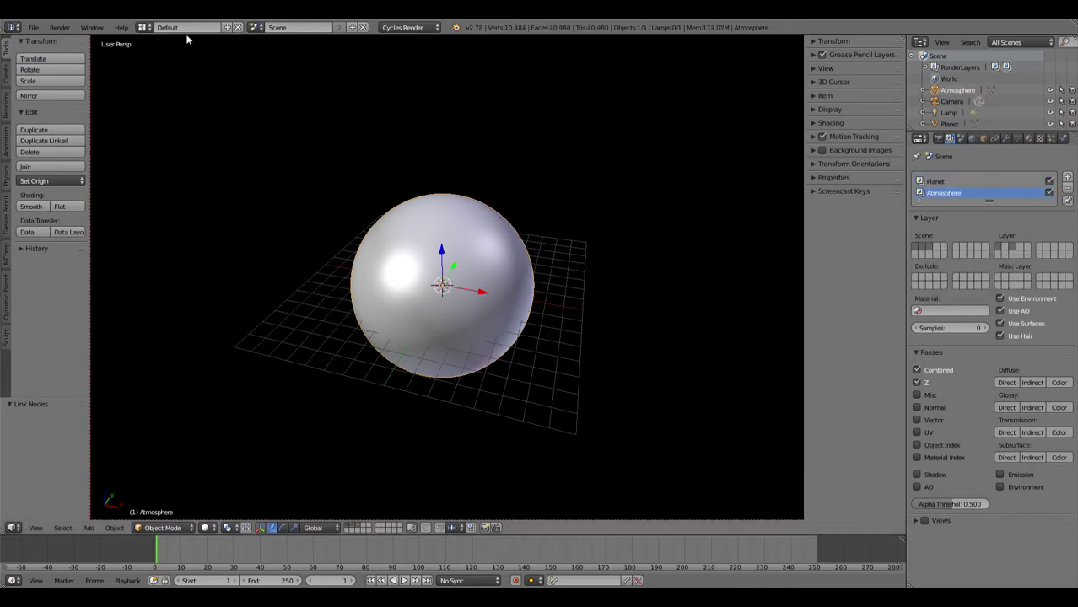
# Switch back to the Compositing layout and render the scene with both render layers.
pyautogui.click(144, 27)
pyautogui.click(162, 66)
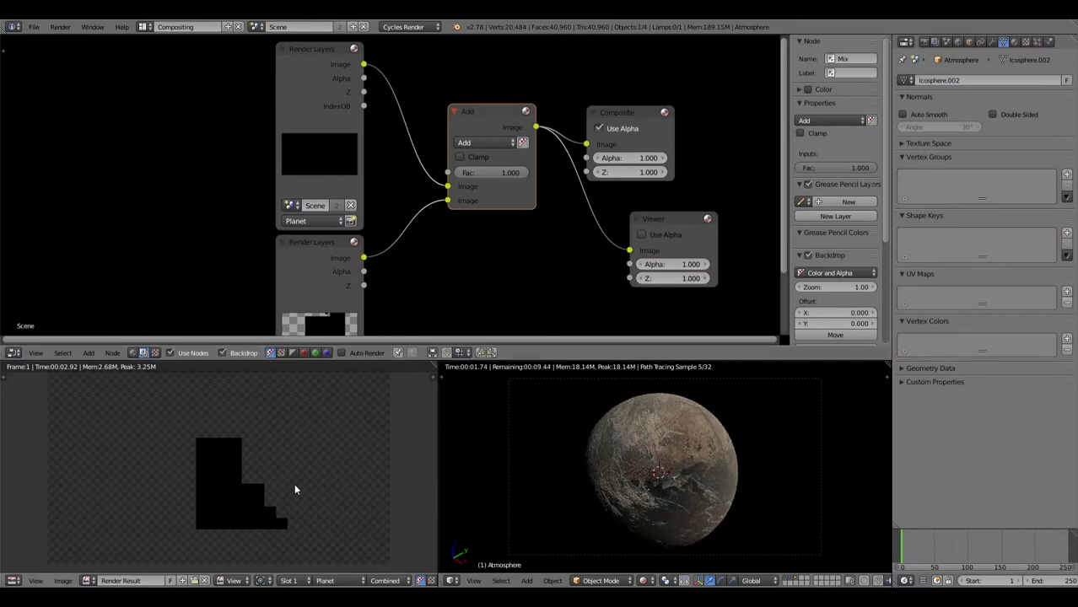
pyautogui.press('F12')
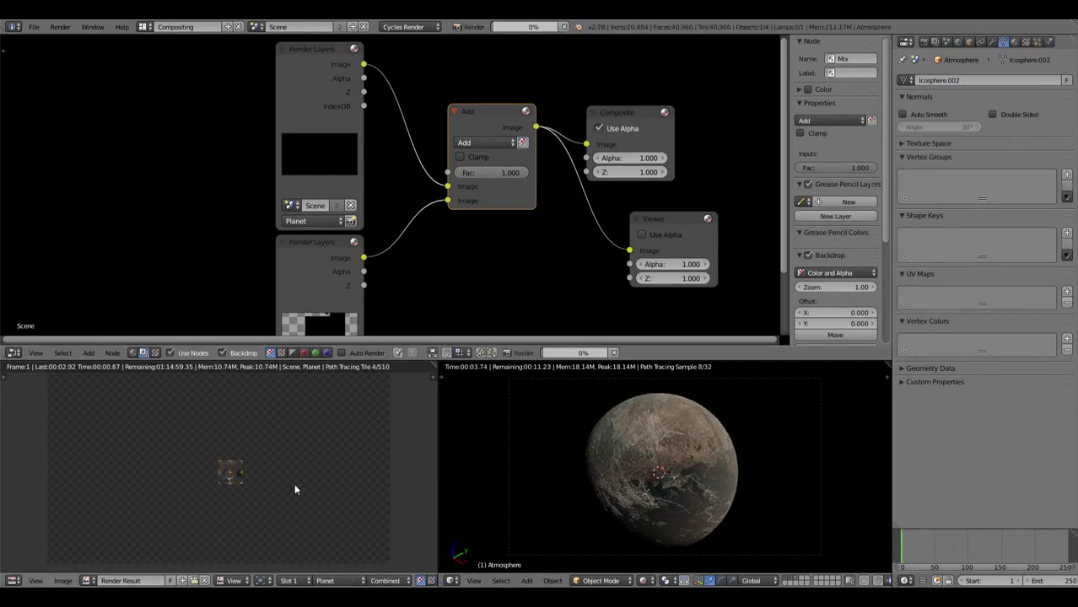
pyautogui.scroll(-2, 565, 250)
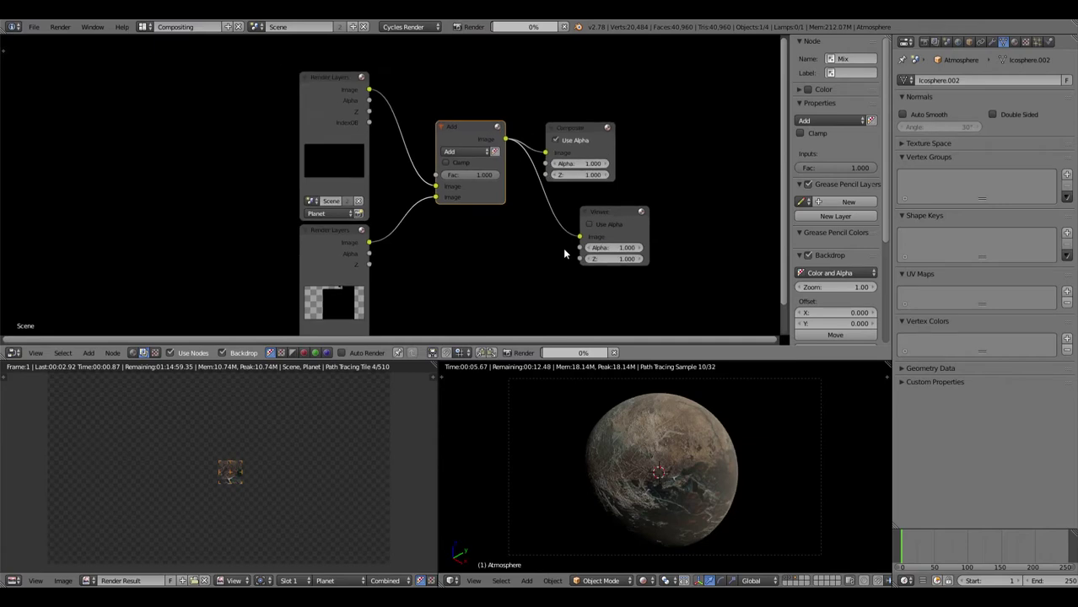
pyautogui.scroll(-2, 508, 243)
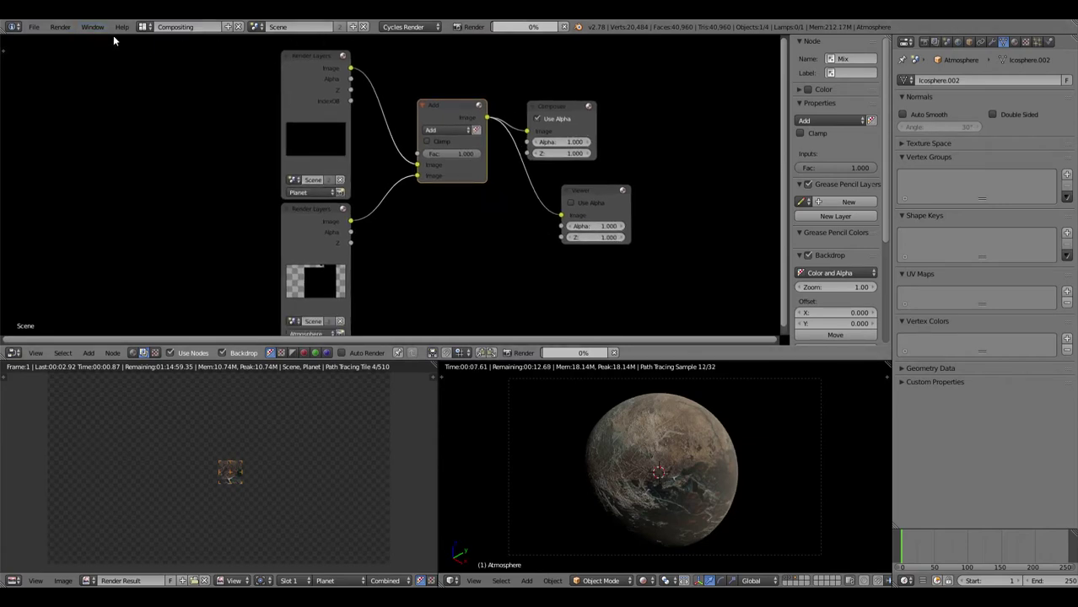
# Review the Planet and Atmosphere render layer settings in the Default layout, then return to the Compositing layout.
pyautogui.click(147, 27)
pyautogui.click(179, 82)
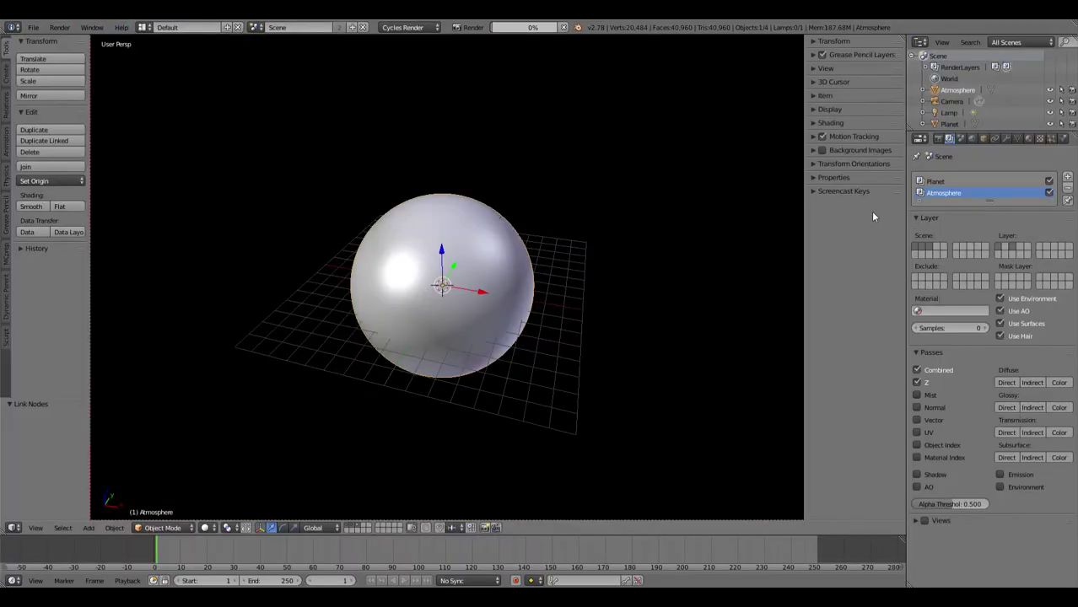
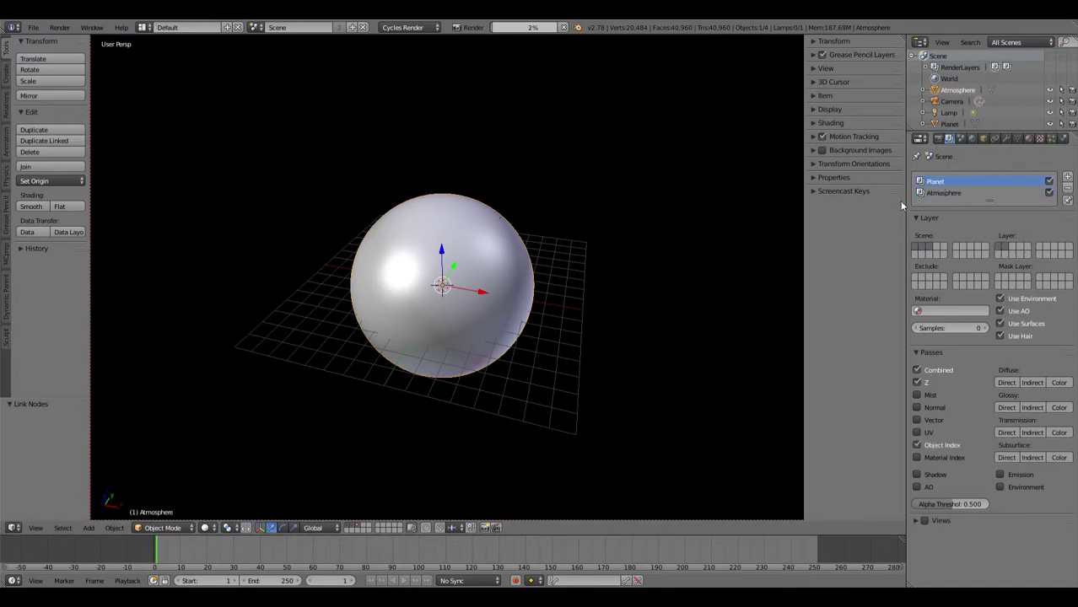
pyautogui.click(144, 27)
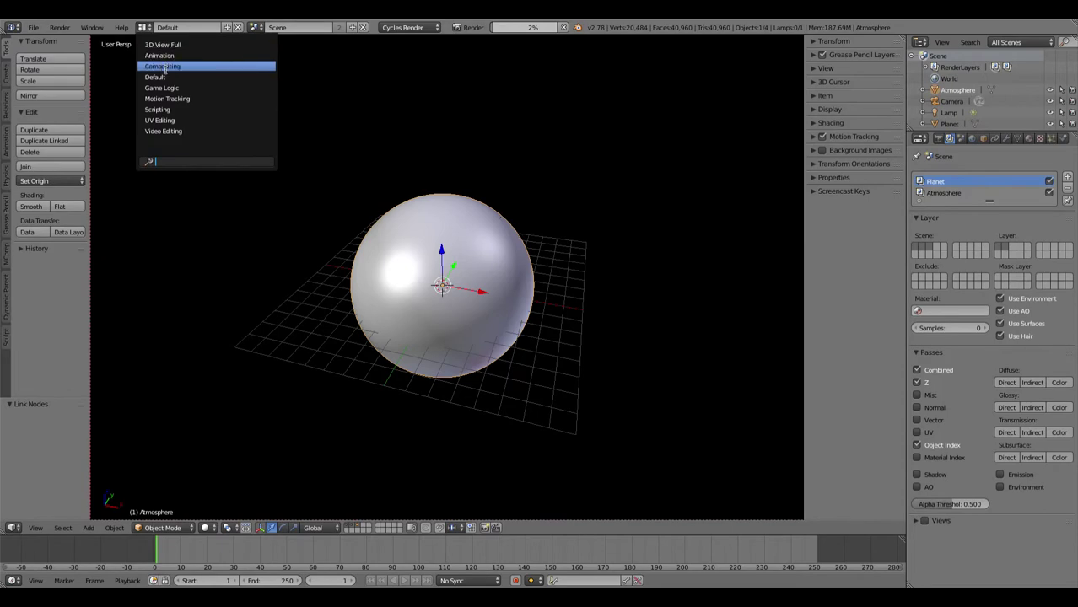
pyautogui.click(167, 66)
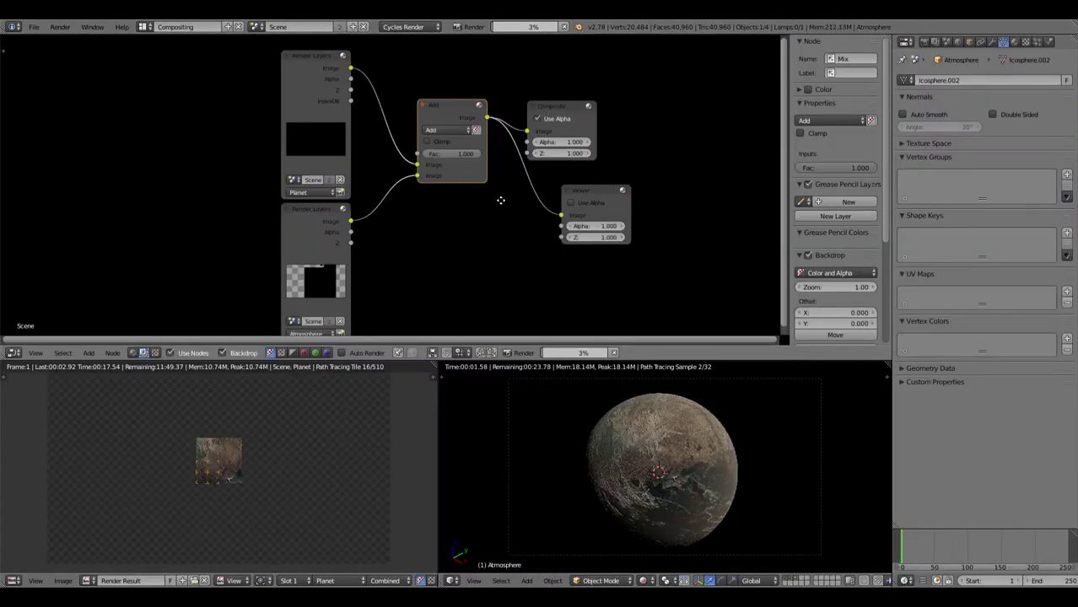
# Add a Glare node to the compositor and place it below the Add node, beside the Atmosphere Render Layers node.
pyautogui.moveTo(498, 200); pyautogui.dragTo(481, 172, button='middle')
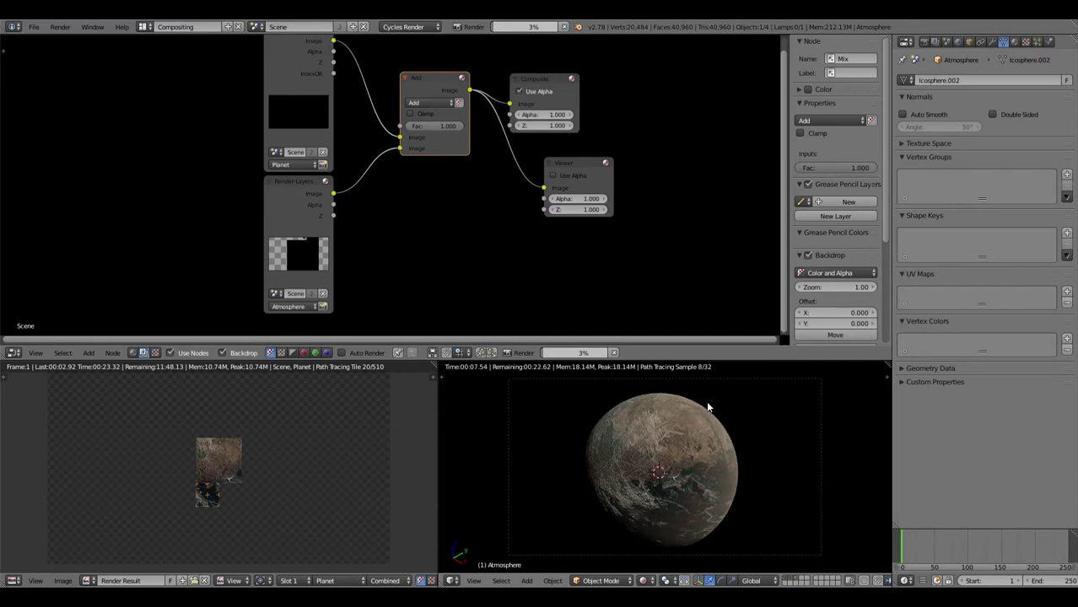
pyautogui.moveTo(519, 217); pyautogui.dragTo(540, 198, button='middle')
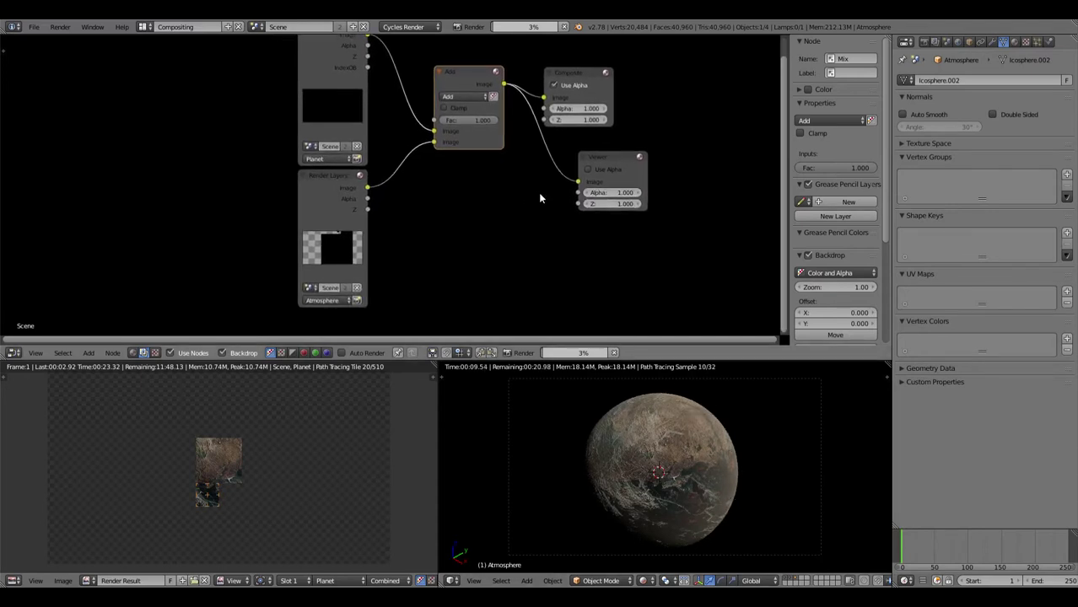
pyautogui.hotkey('shift', 'a')
pyautogui.click(396, 231)
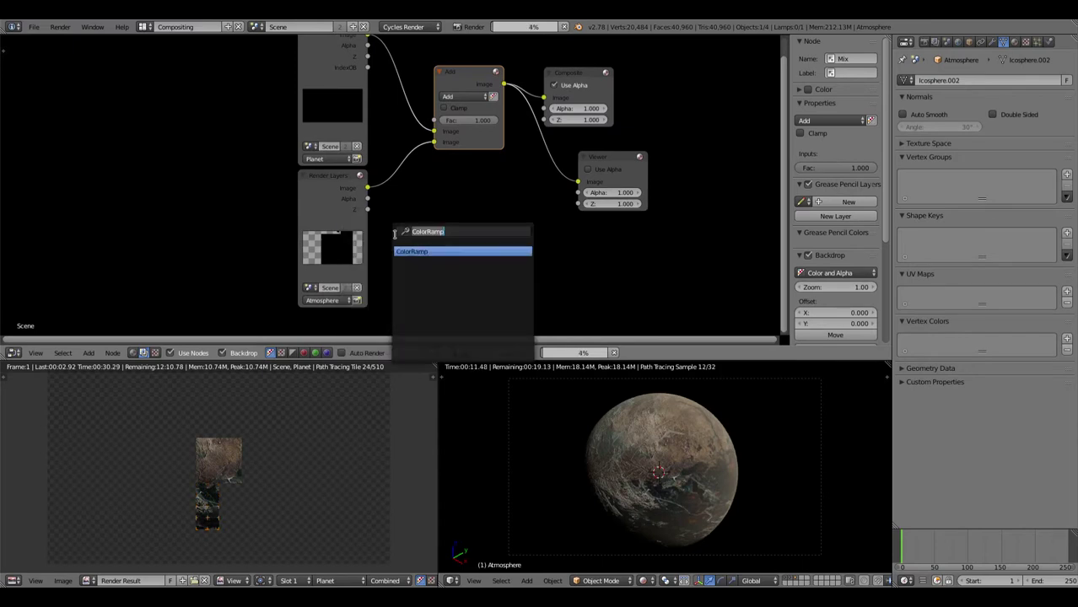
pyautogui.write('glare')
pyautogui.press('Return')
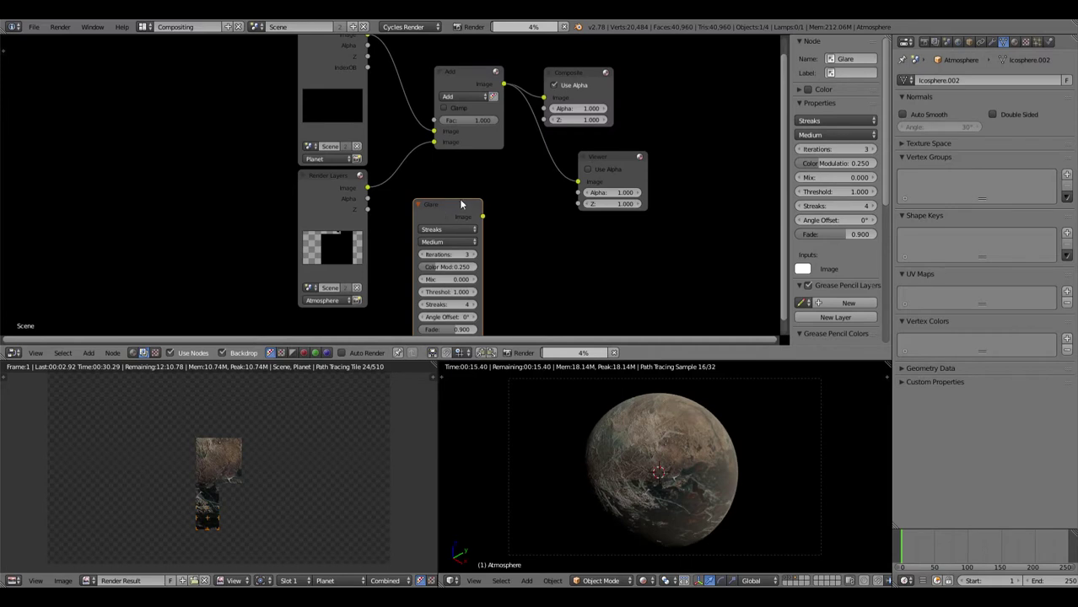
pyautogui.click(461, 204)
pyautogui.moveTo(509, 174); pyautogui.dragTo(494, 149, button='middle')
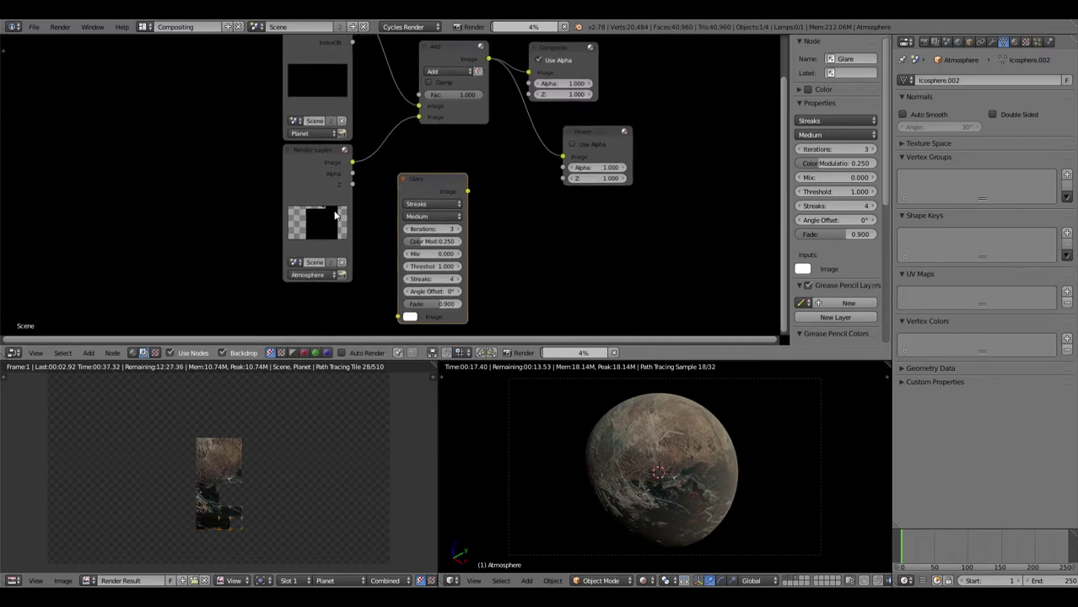
# Set the Glare node to Fog Glow with Low quality, mix 1.000, threshold 0.000 and size 9.
pyautogui.click(438, 205)
pyautogui.click(427, 174)
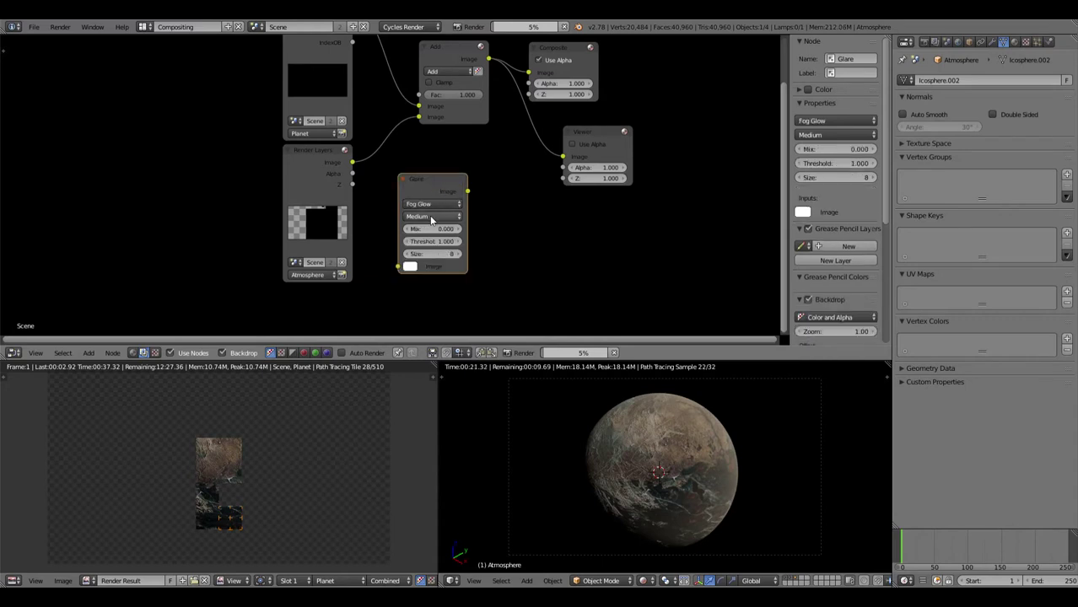
pyautogui.click(431, 219)
pyautogui.click(438, 230)
pyautogui.moveTo(434, 233); pyautogui.dragTo(430, 245)
# Duplicate the Fog Glow Glare node, set the copy to Medium quality, and place it lower beside the original.
pyautogui.hotkey('shift', 'd')
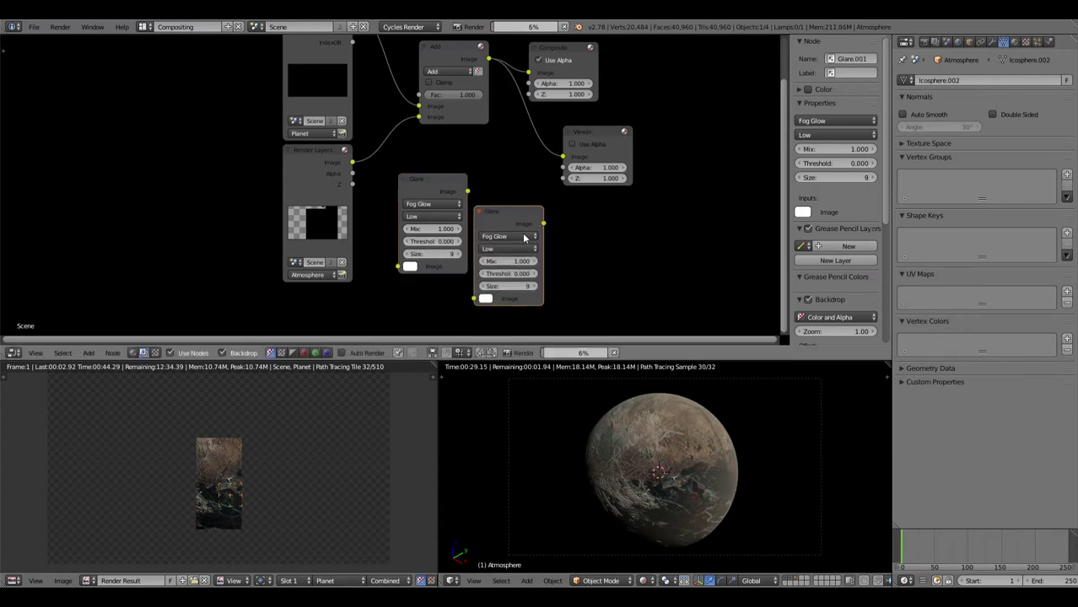
pyautogui.click(518, 249)
pyautogui.click(506, 236)
pyautogui.moveTo(592, 221); pyautogui.dragTo(465, 161, button='middle')
pyautogui.moveTo(419, 173); pyautogui.dragTo(474, 218)
# Duplicate the Medium Glare node diagonally below it and set the new copy's quality to High.
pyautogui.hotkey('shift', 'd')
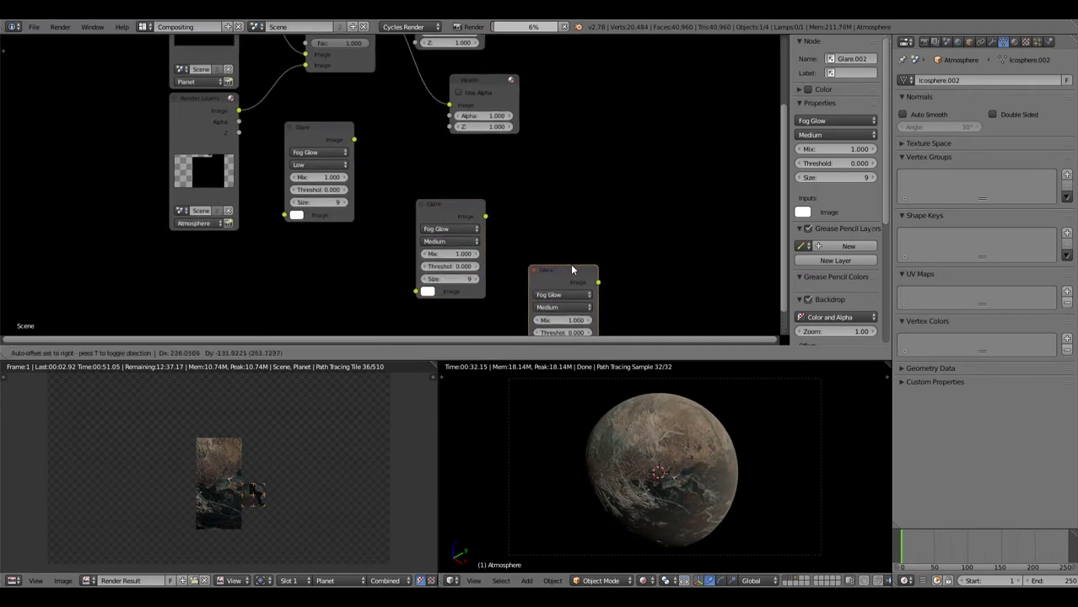
pyautogui.click(568, 269)
pyautogui.click(565, 312)
pyautogui.click(550, 292)
# Move the Composite, Viewer and Add nodes farther right to make room for the glare nodes.
pyautogui.moveTo(398, 67); pyautogui.dragTo(462, 210, button='middle')
pyautogui.moveTo(507, 140); pyautogui.dragTo(725, 135)
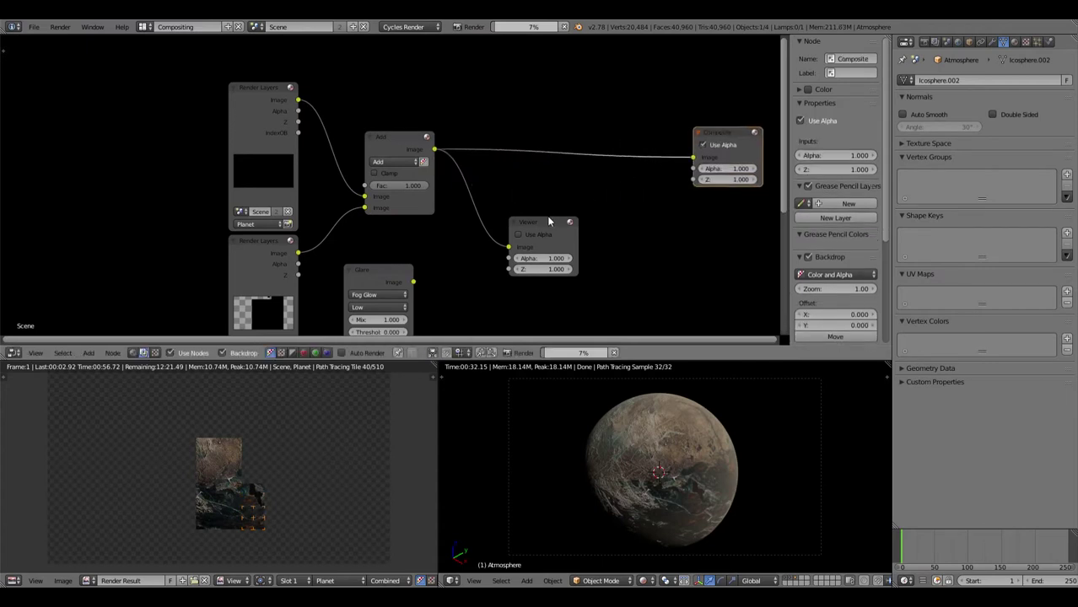
pyautogui.moveTo(550, 222); pyautogui.dragTo(723, 198)
pyautogui.moveTo(409, 150); pyautogui.dragTo(610, 171)
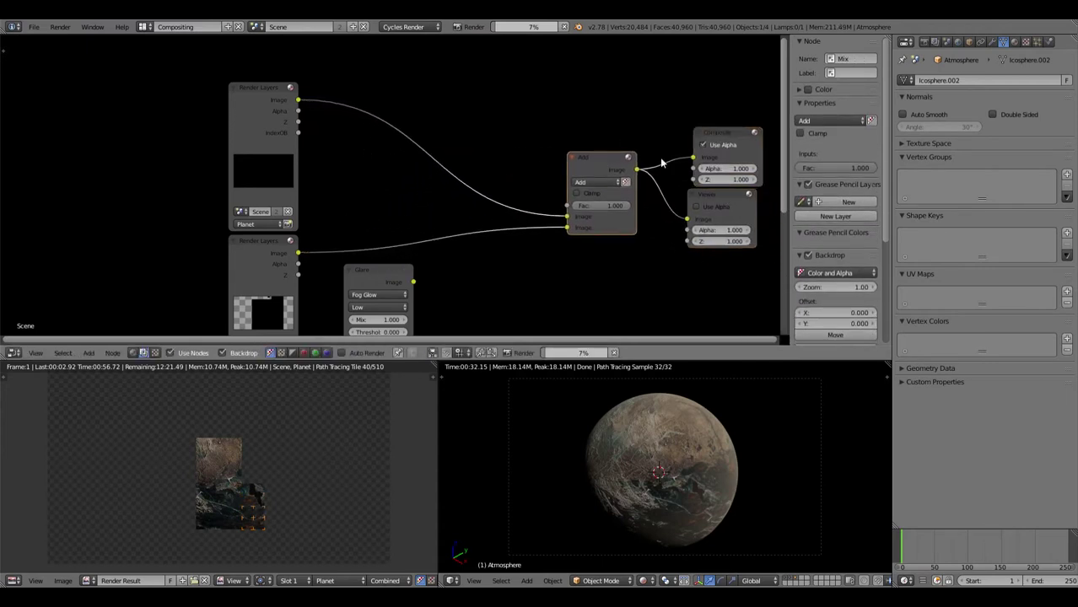
# Collapse the Composite and Viewer nodes, stack them together, and shift the Add node back toward the Render Layers nodes.
pyautogui.click(700, 133)
pyautogui.click(695, 195)
pyautogui.moveTo(709, 192); pyautogui.dragTo(714, 158)
pyautogui.moveTo(714, 158); pyautogui.dragTo(623, 95, button='middle')
pyautogui.moveTo(472, 83); pyautogui.dragTo(367, 80)
pyautogui.moveTo(474, 241); pyautogui.dragTo(527, 212, button='middle')
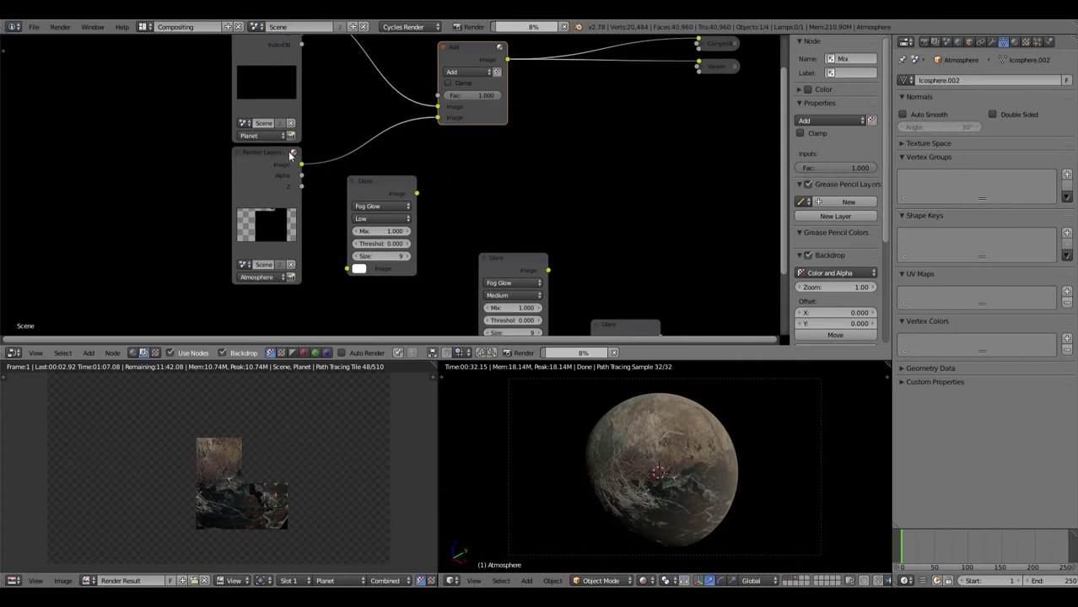
# Connect the Atmosphere Render Layers Image output to the Image inputs of the Low, Medium and High Glare nodes.
pyautogui.moveTo(300, 167); pyautogui.dragTo(347, 269)
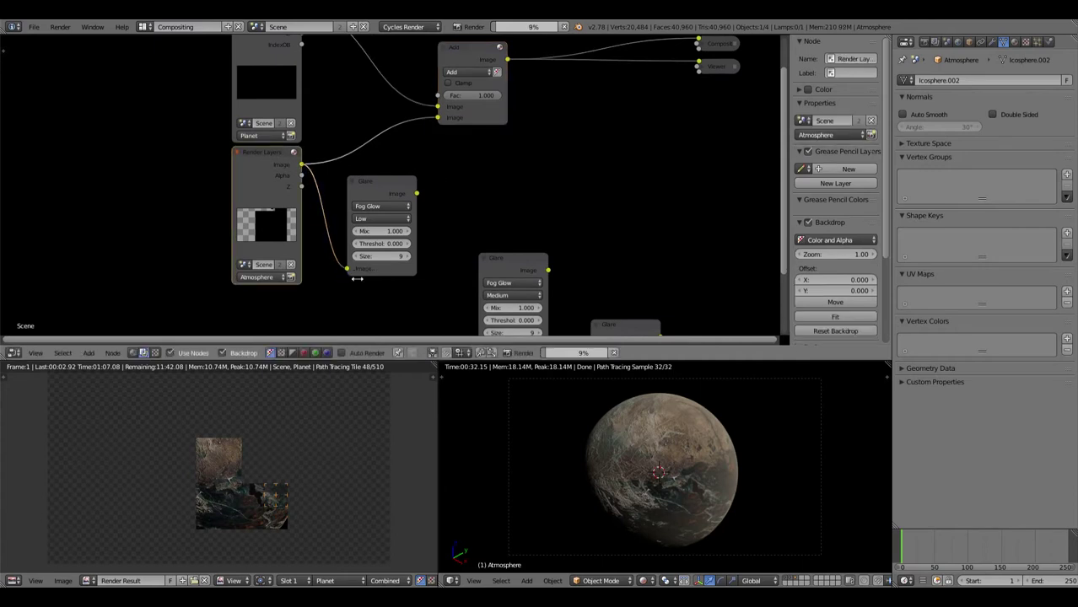
pyautogui.moveTo(458, 294); pyautogui.dragTo(388, 206, button='middle')
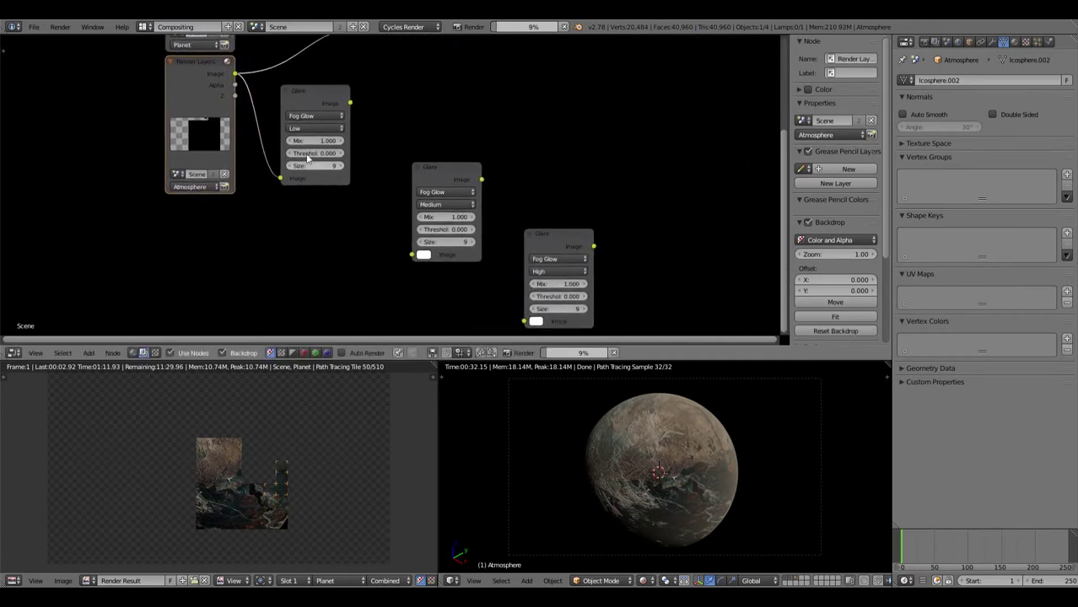
pyautogui.moveTo(237, 74); pyautogui.dragTo(411, 255)
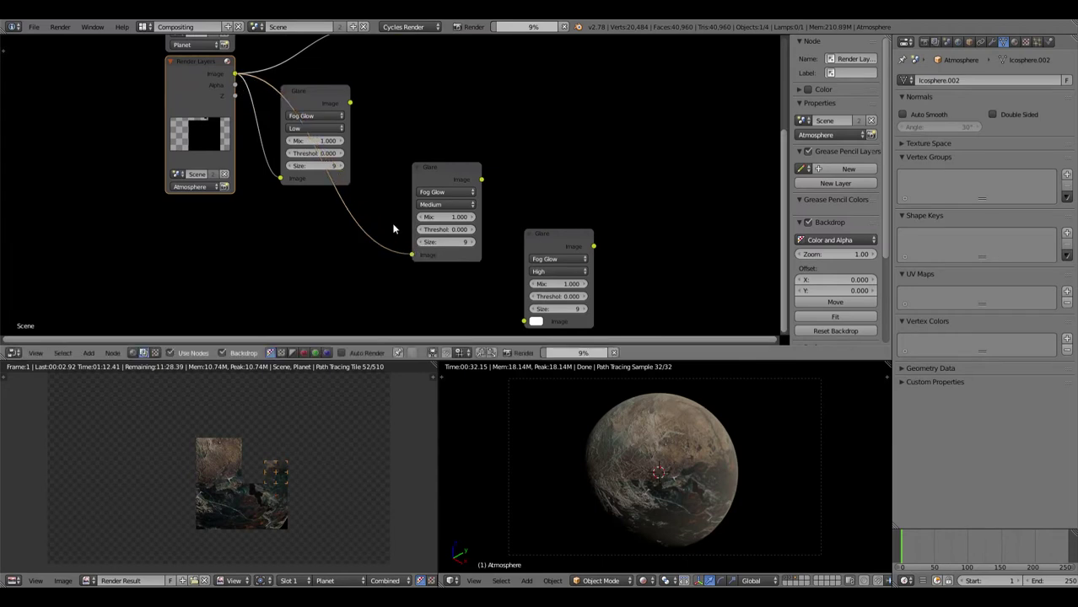
pyautogui.moveTo(236, 75); pyautogui.dragTo(524, 321)
pyautogui.moveTo(638, 172); pyautogui.dragTo(578, 311, button='middle')
pyautogui.moveTo(558, 222)
pyautogui.mouseDown(button='middle')
pyautogui.moveTo(563, 253)
pyautogui.moveTo(560, 217)
pyautogui.mouseUp(button='middle')
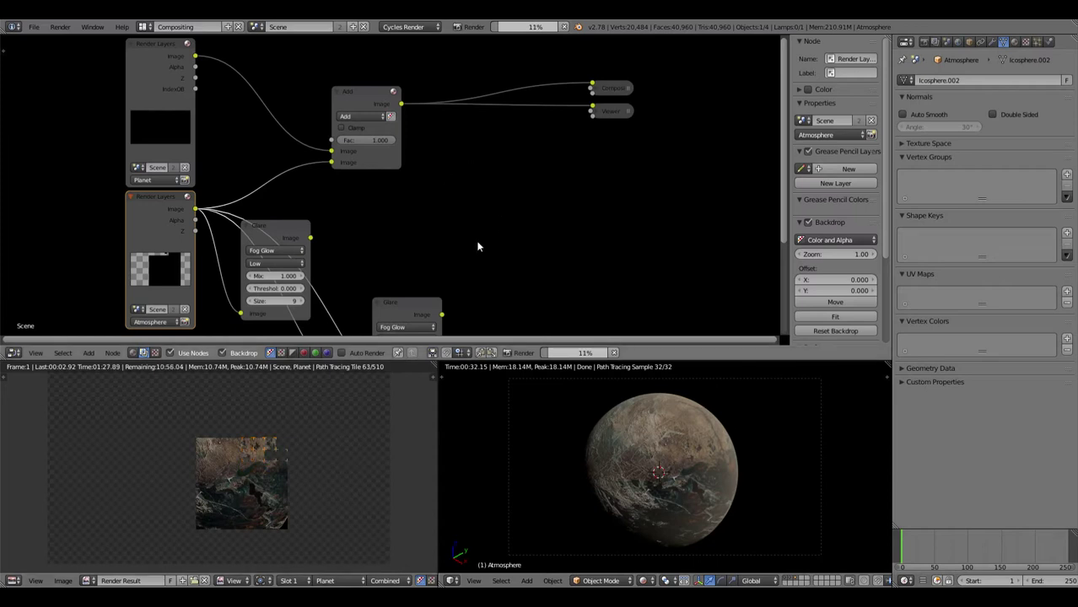
# Add a Blur node and place it in the empty space to the right of the Low Glare node.
pyautogui.moveTo(416, 209); pyautogui.dragTo(445, 275, button='middle')
pyautogui.moveTo(303, 204); pyautogui.dragTo(392, 186, button='middle')
pyautogui.hotkey('shift', 'a')
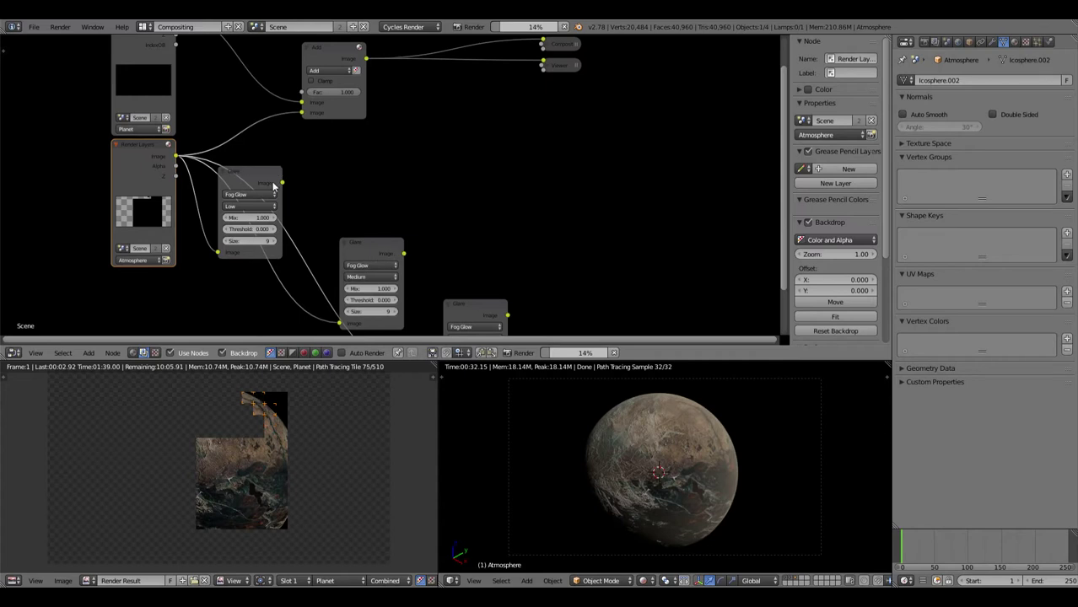
pyautogui.click(240, 177)
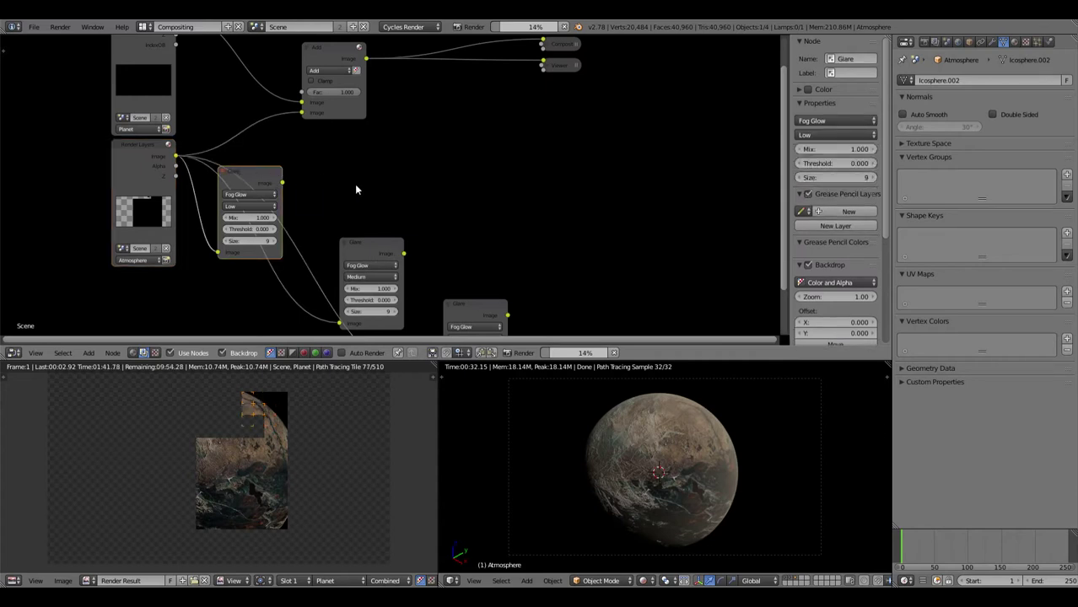
pyautogui.hotkey('shift', 'a')
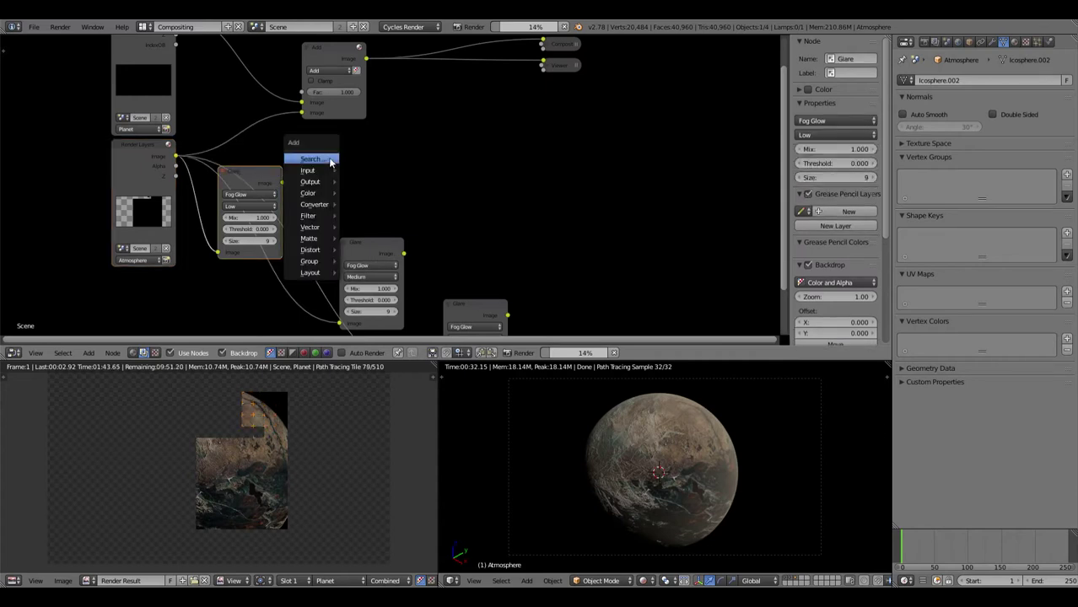
pyautogui.click(311, 160)
pyautogui.write('bluer')
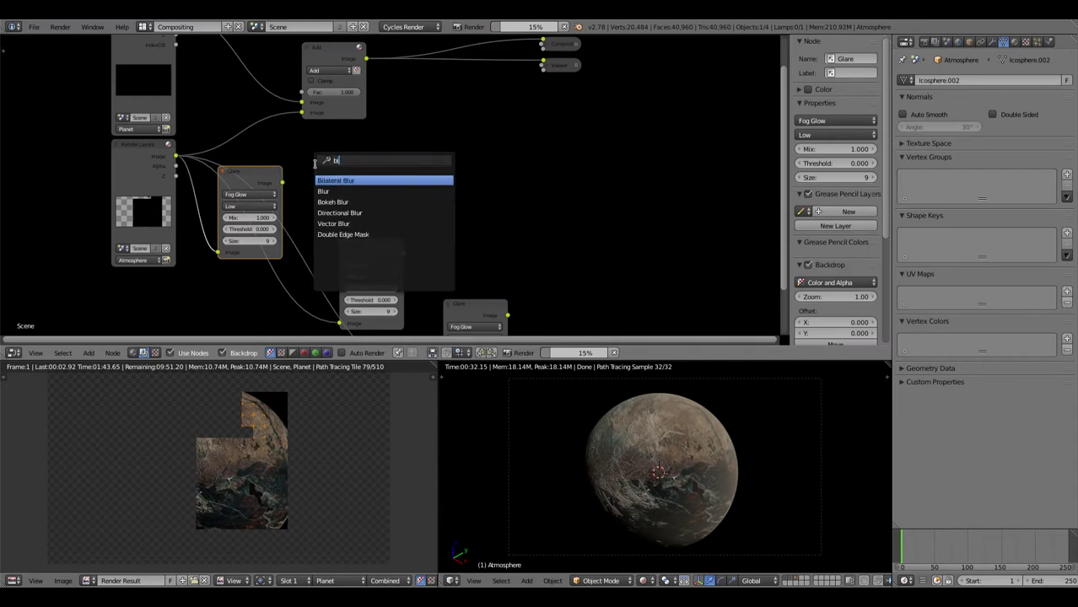
pyautogui.press('BackSpace')
pyautogui.press('BackSpace')
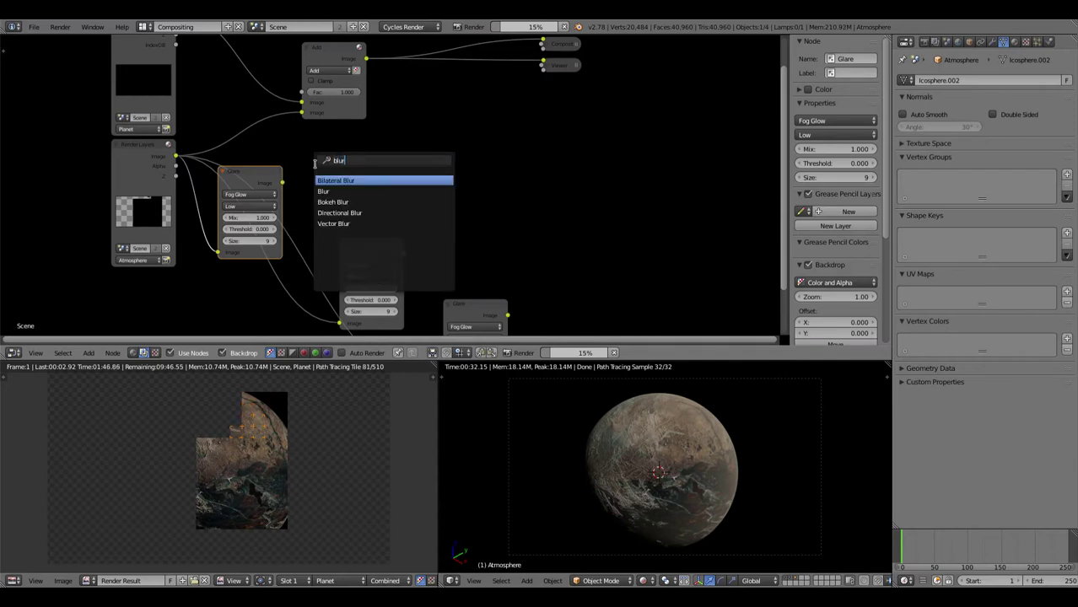
pyautogui.press('Down')
pyautogui.press('Return')
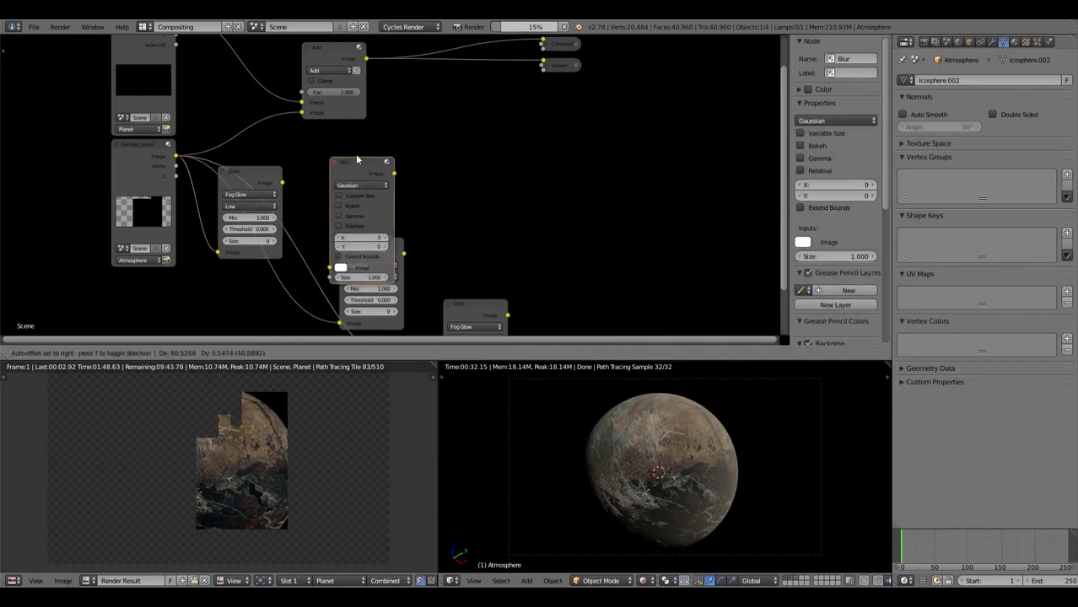
pyautogui.click(423, 164)
# Set the Blur to Fast Gaussian, Relative, Y aspect correction and 4% in X and Y, and feed it from the Low Glare node.
pyautogui.click(424, 157)
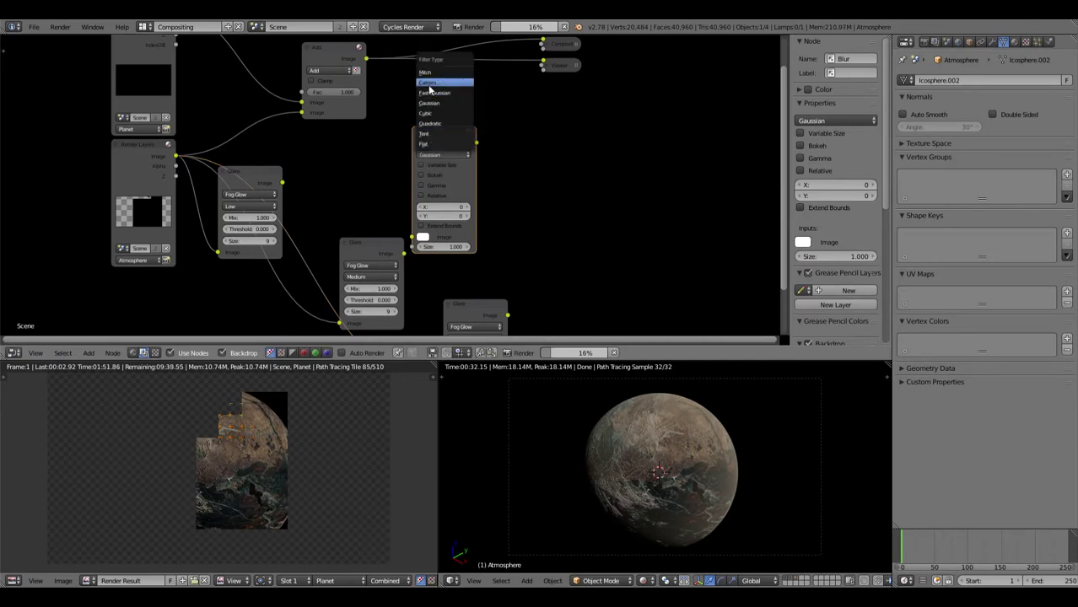
pyautogui.click(428, 94)
pyautogui.click(431, 165)
pyautogui.click(443, 187)
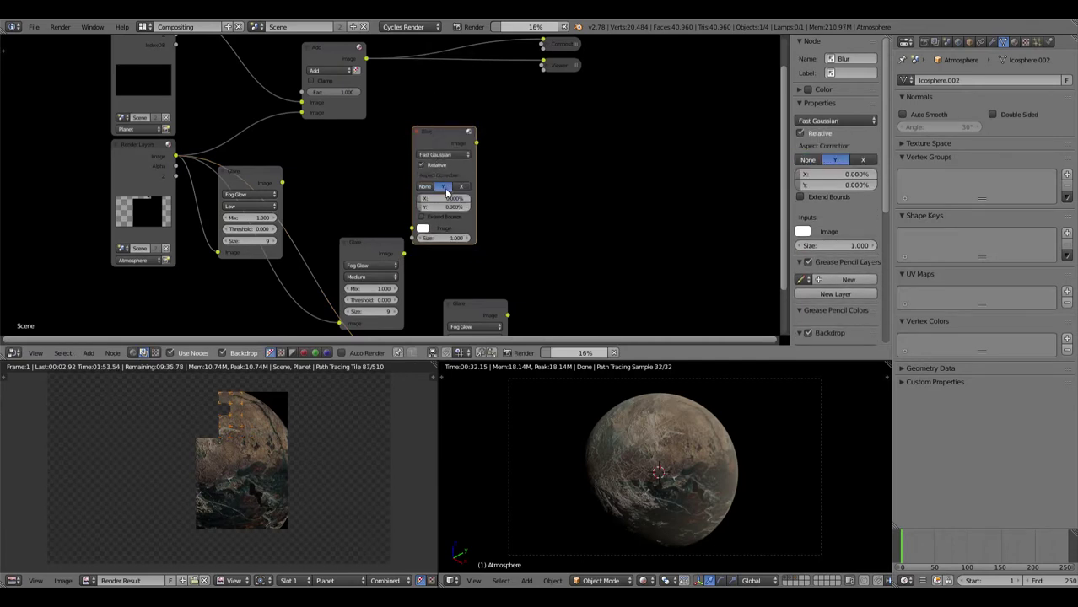
pyautogui.press('Return')
pyautogui.moveTo(414, 173); pyautogui.dragTo(321, 163)
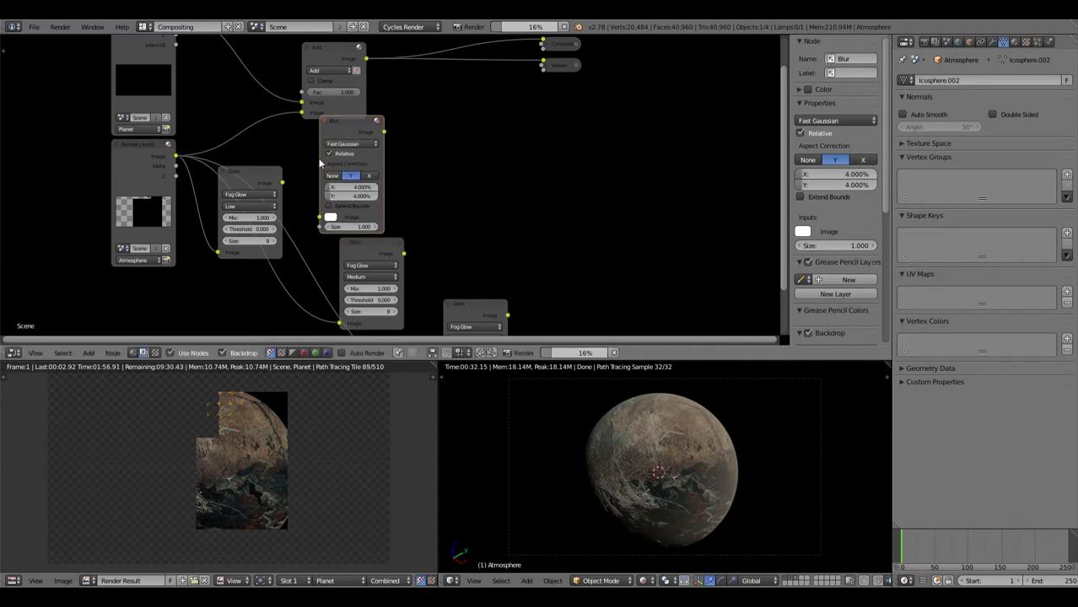
pyautogui.click(275, 189)
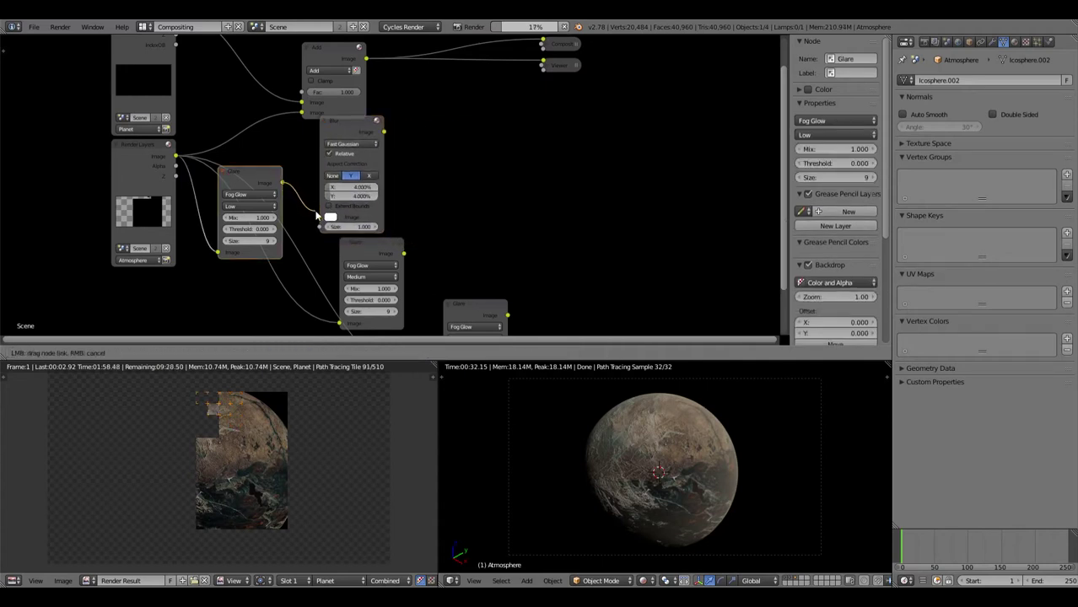
# Duplicate the Blur node, set the copy's X and Y to 2%, and link the Medium Glare output to its Image input.
pyautogui.click(352, 129)
pyautogui.hotkey('shift', 'd')
pyautogui.click(460, 140)
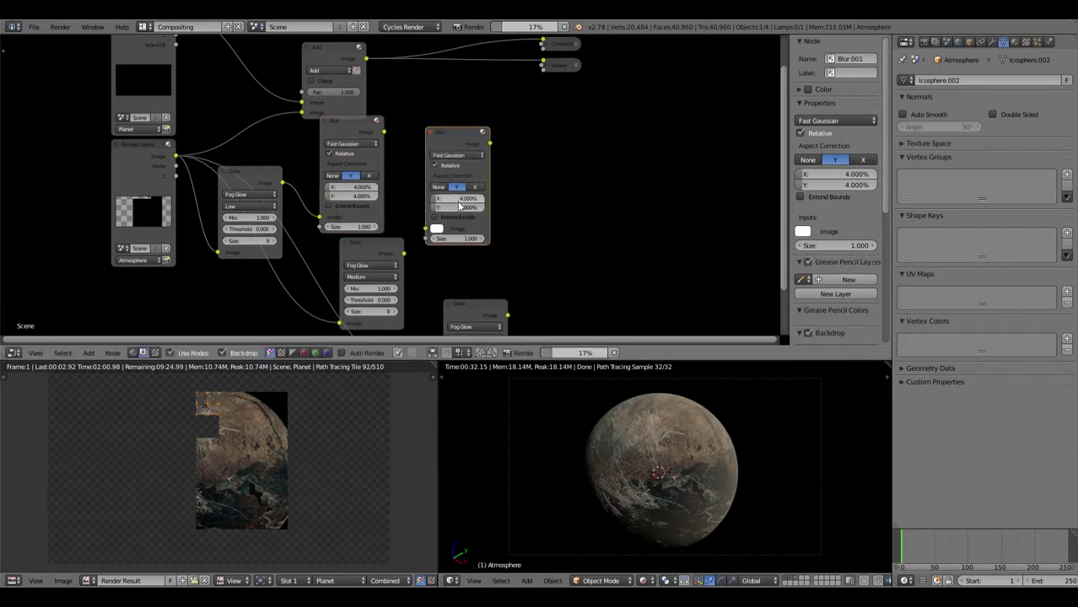
pyautogui.moveTo(460, 198); pyautogui.dragTo(460, 204)
pyautogui.write('2')
pyautogui.press('Return')
pyautogui.moveTo(403, 253); pyautogui.dragTo(425, 229)
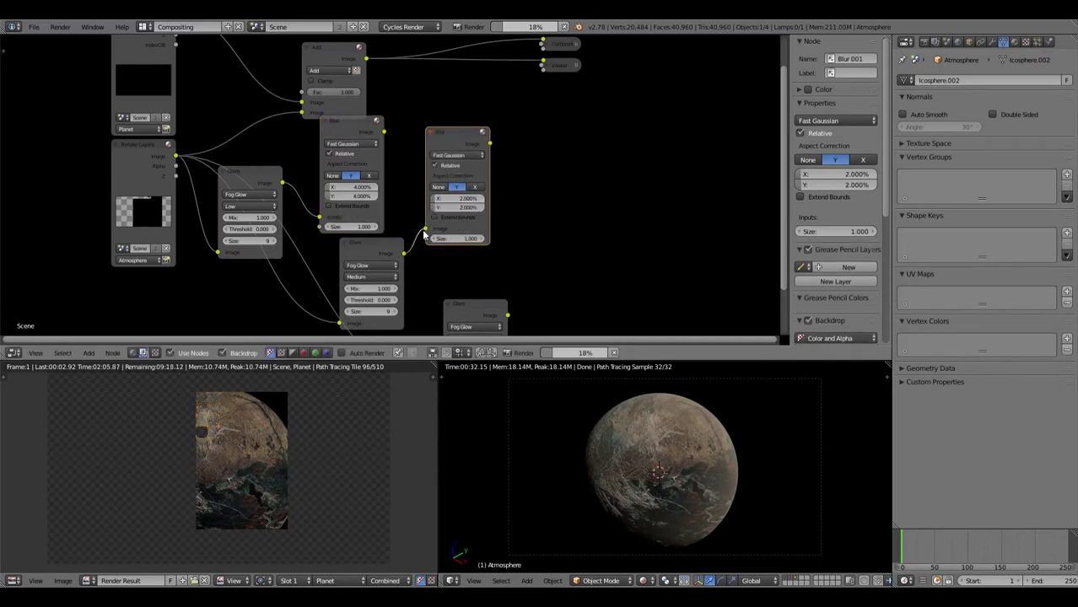
# Nudge the Low Glare node, and move the Add, Composite and Viewer nodes right to clear space above the blurs.
pyautogui.moveTo(259, 175); pyautogui.dragTo(270, 179)
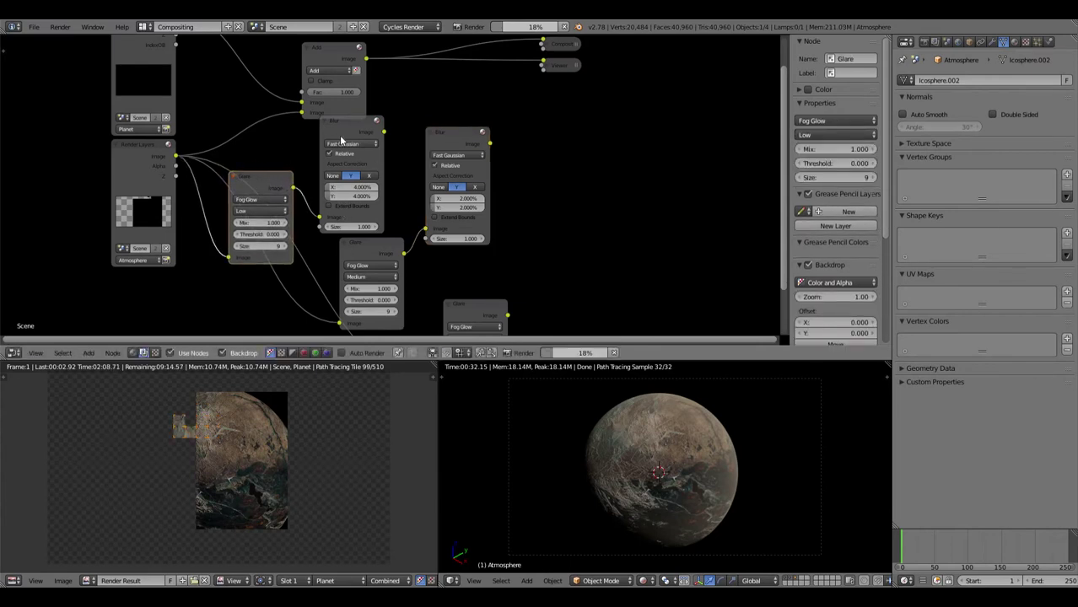
pyautogui.click(363, 253)
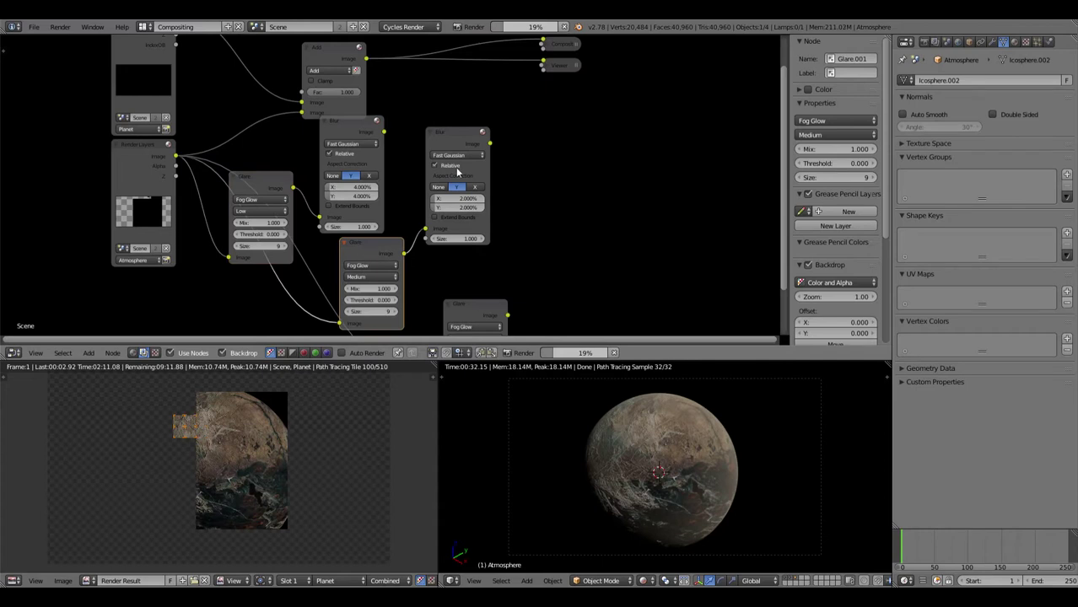
pyautogui.moveTo(539, 189); pyautogui.dragTo(479, 234, button='middle')
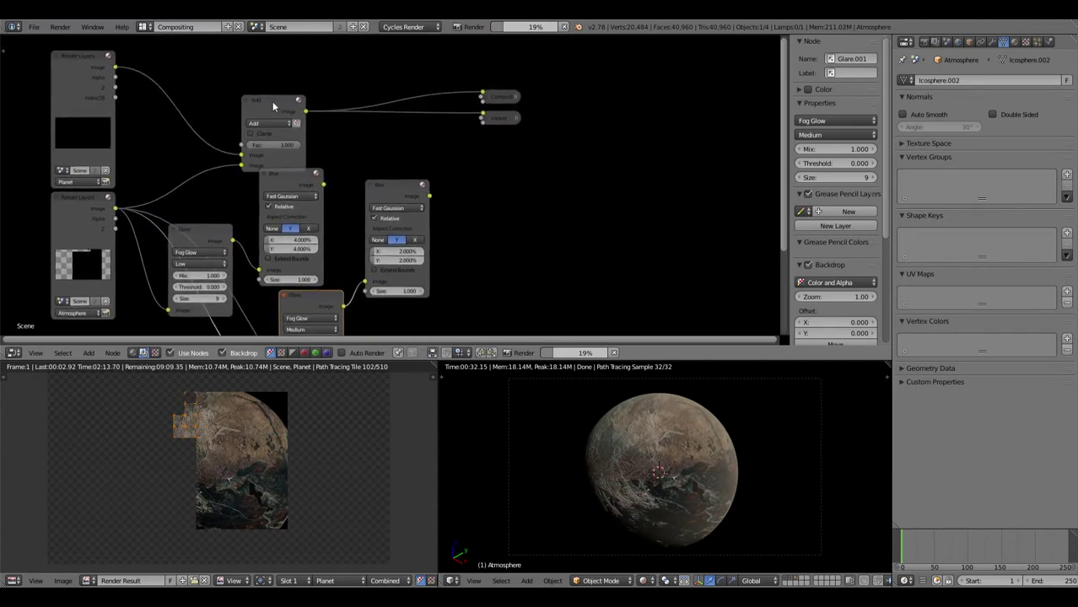
pyautogui.moveTo(273, 106); pyautogui.dragTo(420, 98)
pyautogui.moveTo(497, 95); pyautogui.dragTo(564, 95)
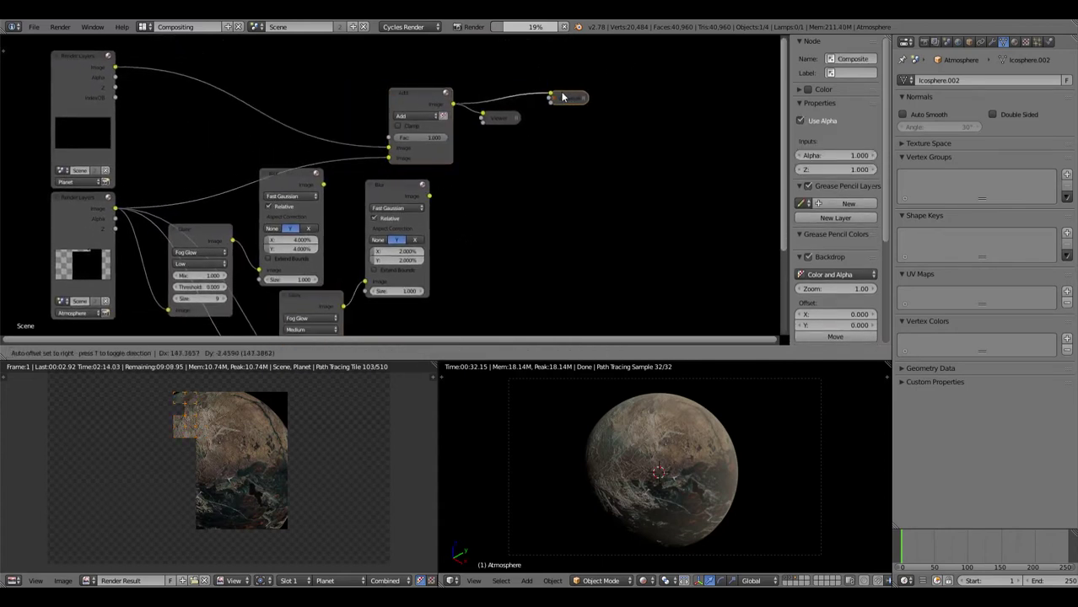
pyautogui.moveTo(499, 117); pyautogui.dragTo(576, 116)
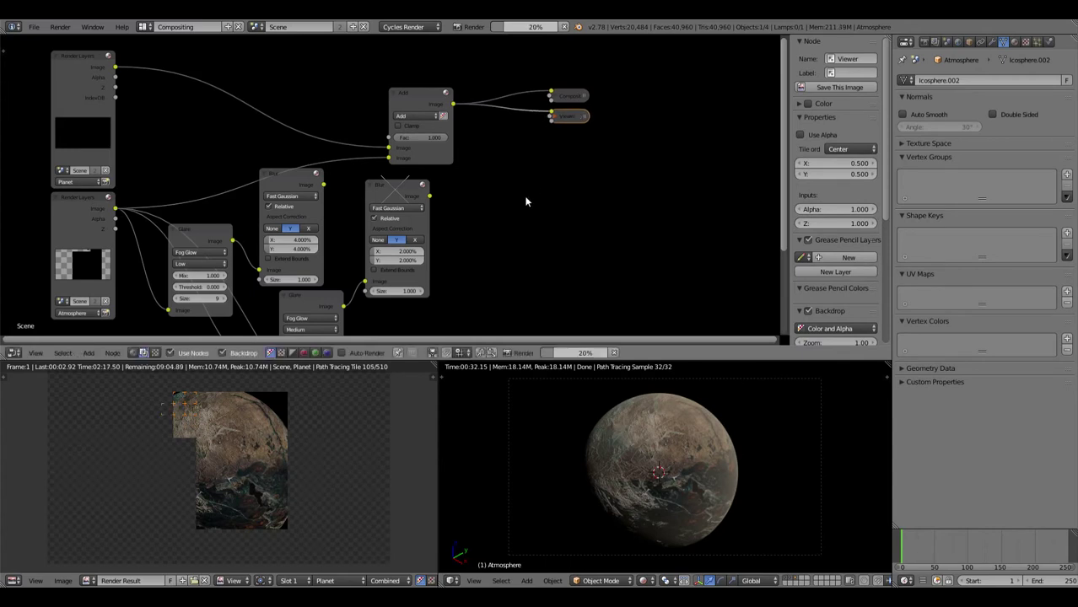
# Level the first Blur node with the second and move the Add node back beside the Planet Render Layers node.
pyautogui.moveTo(527, 203); pyautogui.dragTo(560, 248, button='middle')
pyautogui.moveTo(272, 68); pyautogui.dragTo(281, 181, button='middle')
pyautogui.moveTo(501, 275); pyautogui.dragTo(376, 128, button='middle')
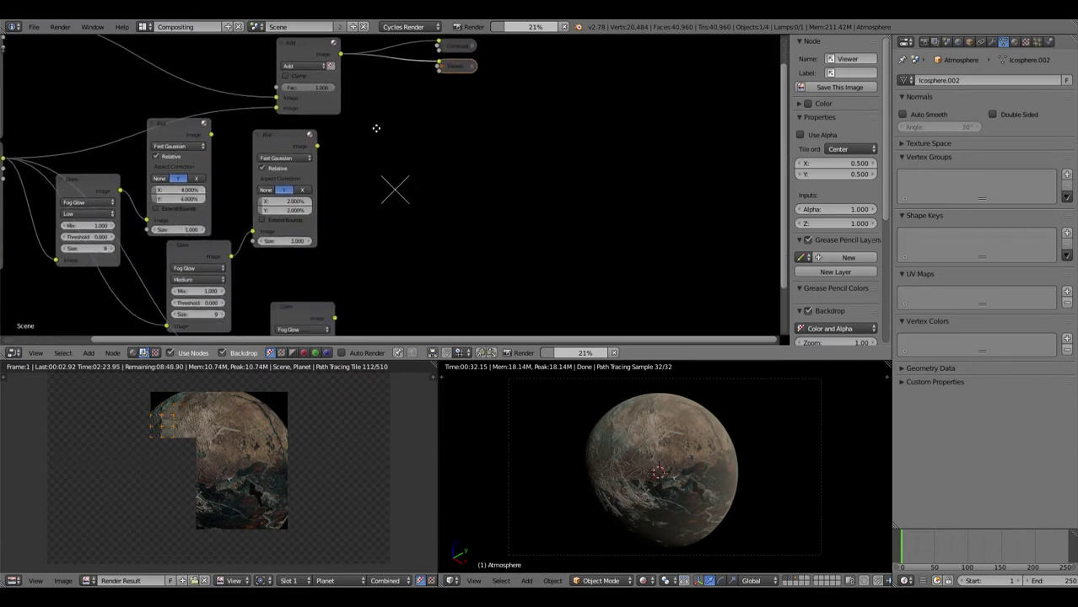
pyautogui.click(177, 133)
pyautogui.moveTo(371, 194); pyautogui.dragTo(463, 288, button='middle')
pyautogui.moveTo(388, 133); pyautogui.dragTo(243, 94)
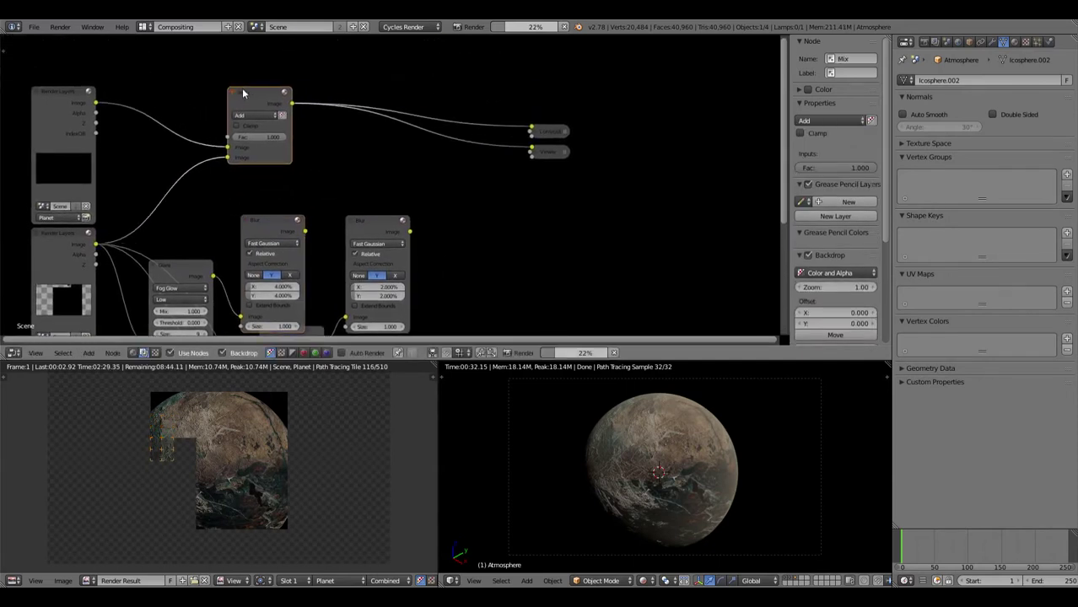
pyautogui.hotkey('shift', 'a')
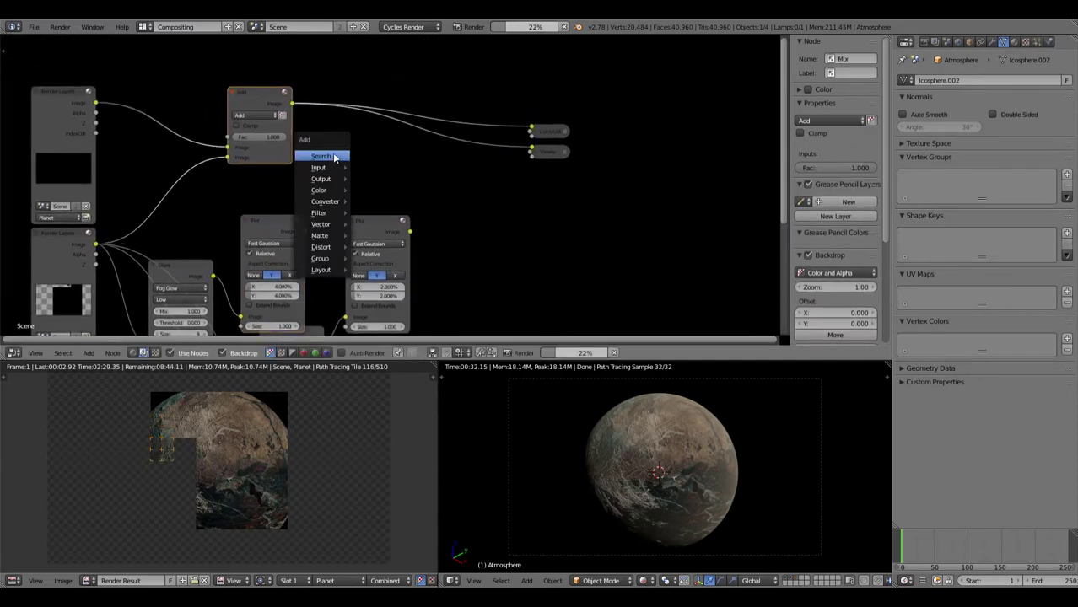
pyautogui.click(324, 156)
pyautogui.write('Blur')
pyautogui.press('Escape')
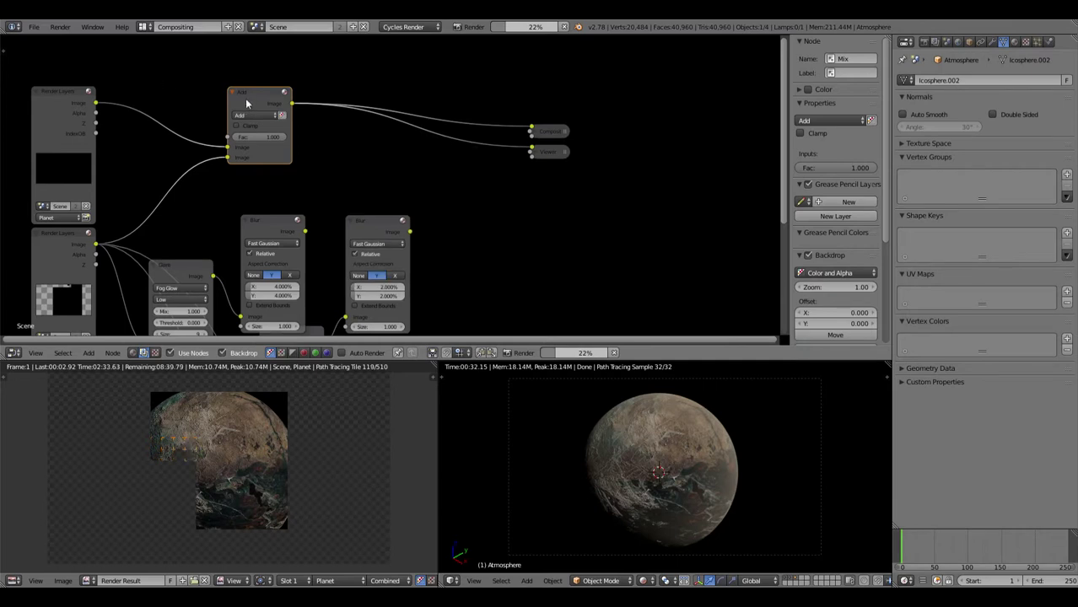
# Duplicate the Add node, place it above the two Blur nodes, and link the 4% Blur output to its second Image input.
pyautogui.hotkey('shift', 'd')
pyautogui.click(447, 188)
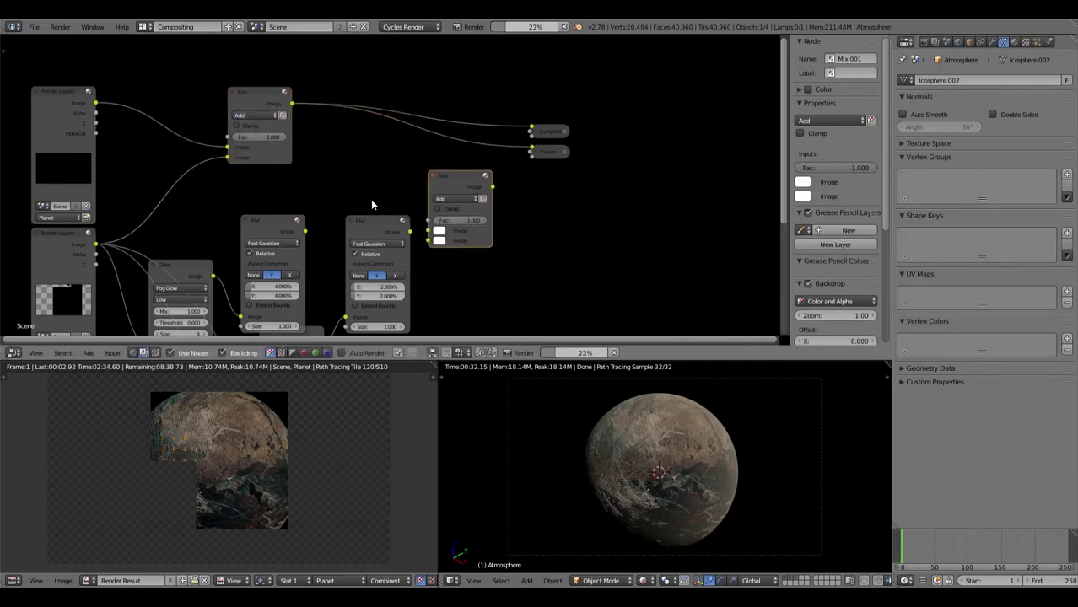
pyautogui.moveTo(452, 186); pyautogui.dragTo(327, 145)
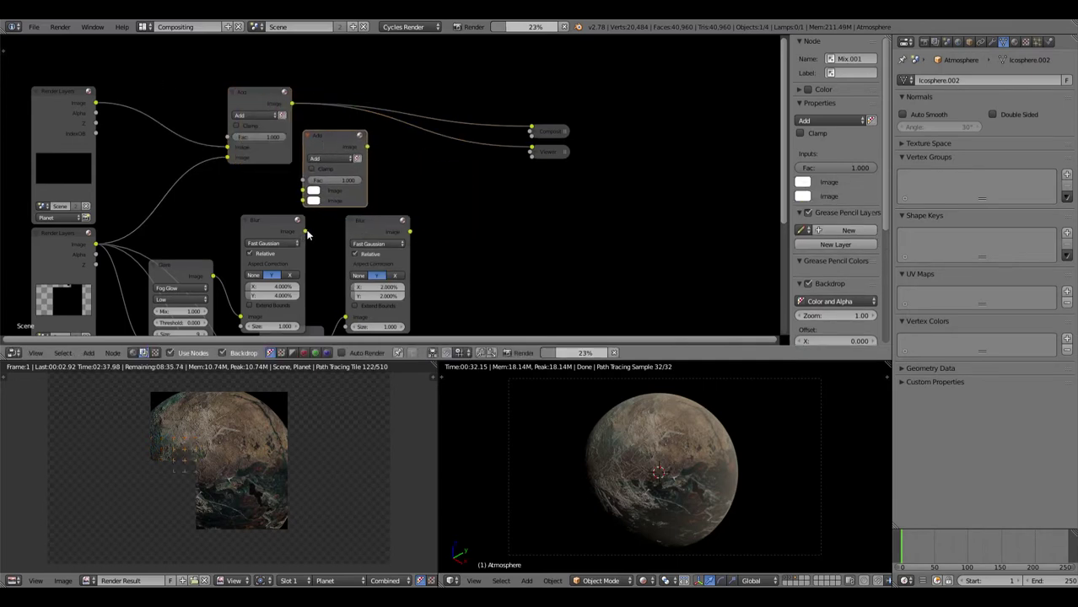
pyautogui.moveTo(304, 230); pyautogui.dragTo(302, 200)
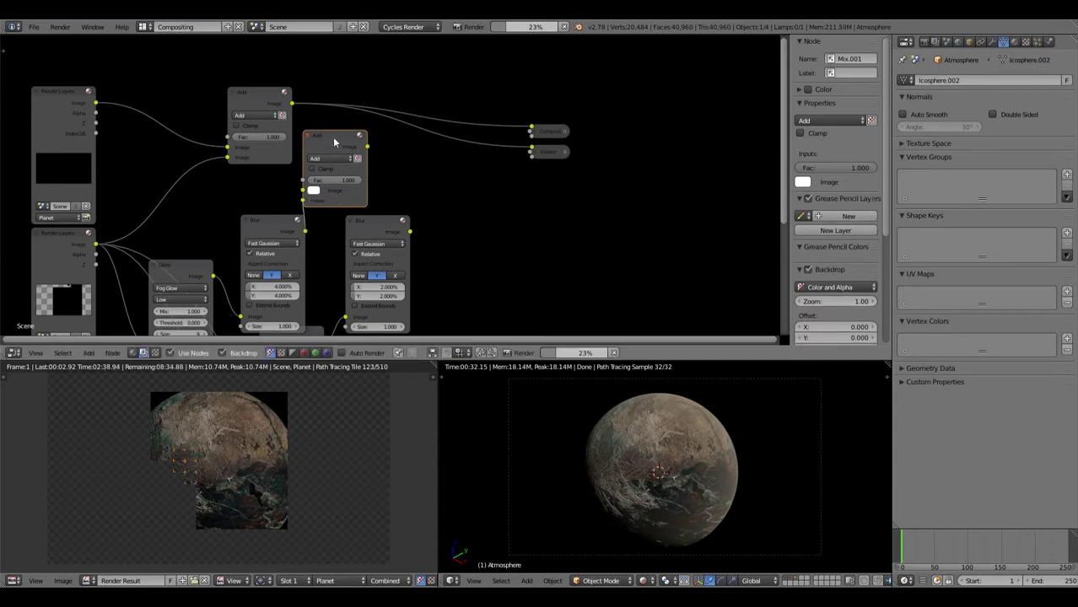
pyautogui.moveTo(334, 143); pyautogui.dragTo(351, 148)
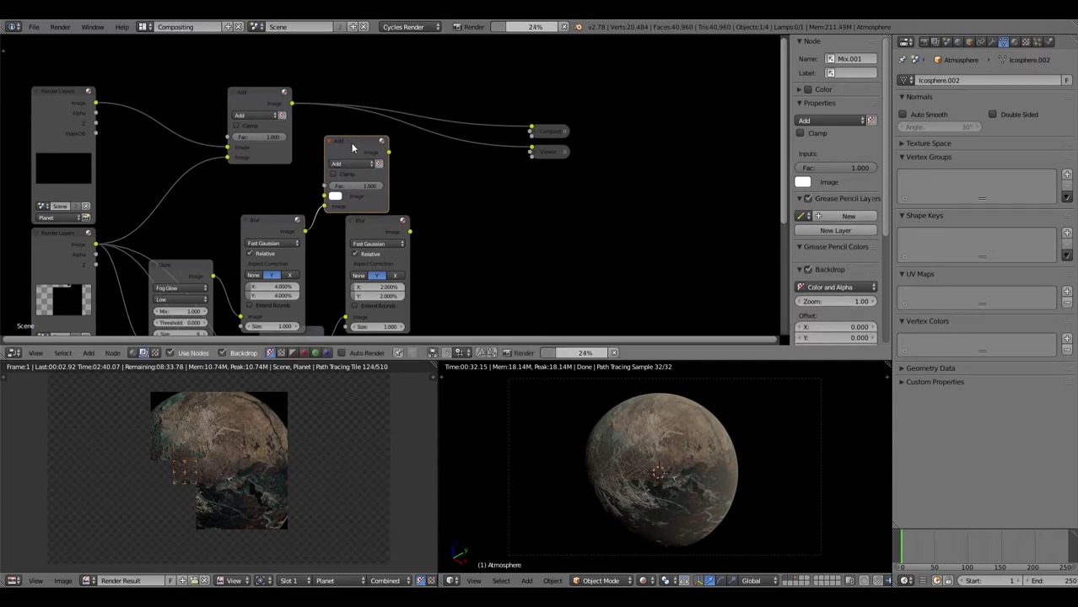
# Duplicate the Add node above the blurs, then link the original's output and the 2% Blur output to the copy's two Image inputs.
pyautogui.hotkey('shift', 'd')
pyautogui.click(461, 183)
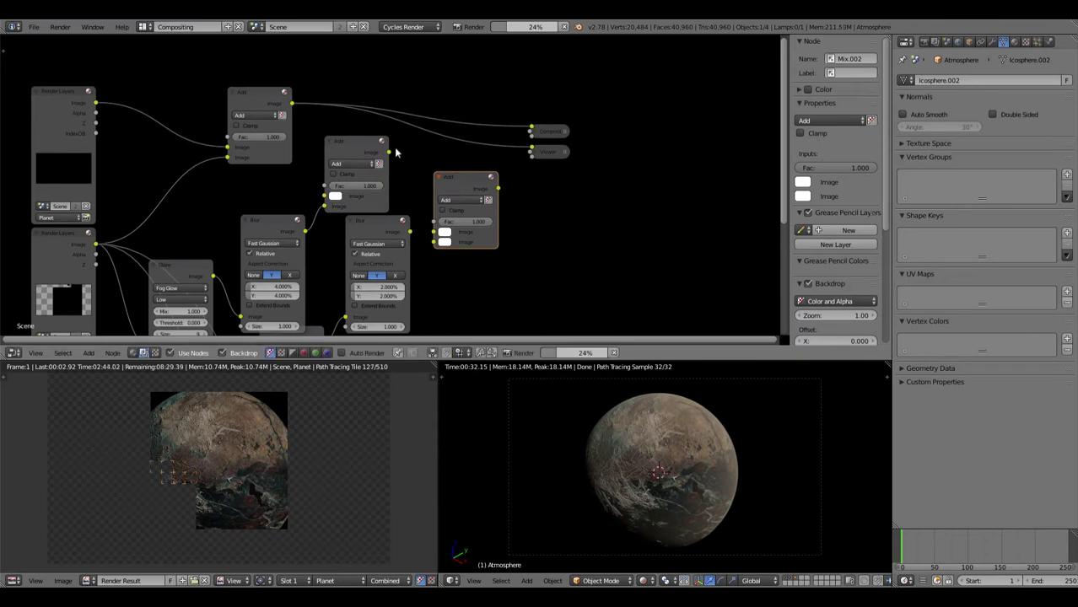
pyautogui.moveTo(389, 152); pyautogui.dragTo(433, 233)
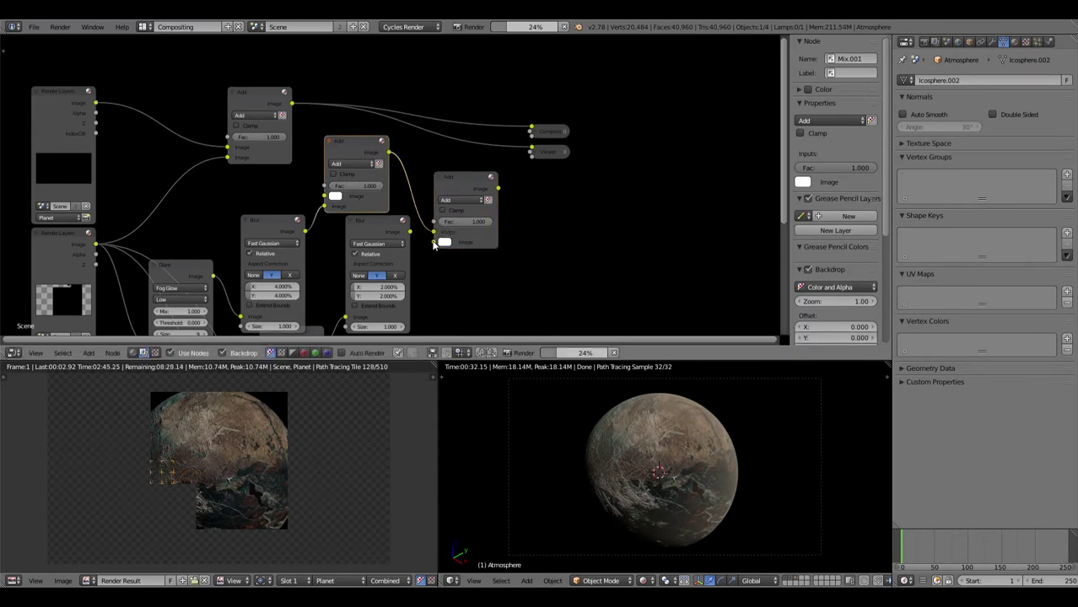
pyautogui.moveTo(434, 245); pyautogui.dragTo(318, 228, button='middle')
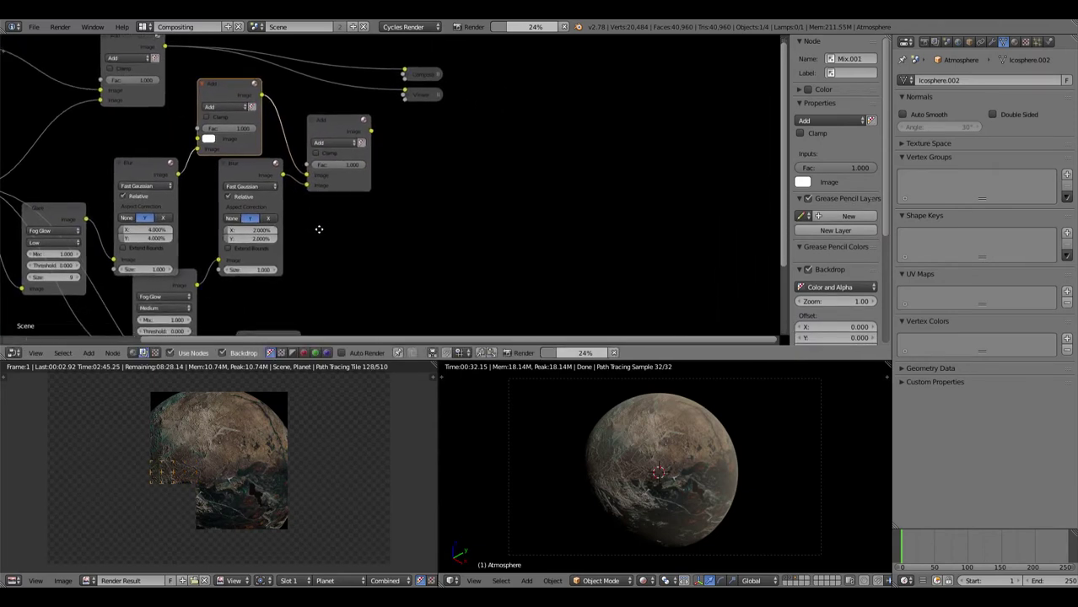
# Duplicate the newest Add node below itself, link the original's output to the copy's first Image input and the High Glare output to its second.
pyautogui.click(321, 120)
pyautogui.hotkey('shift', 'd')
pyautogui.click(400, 190)
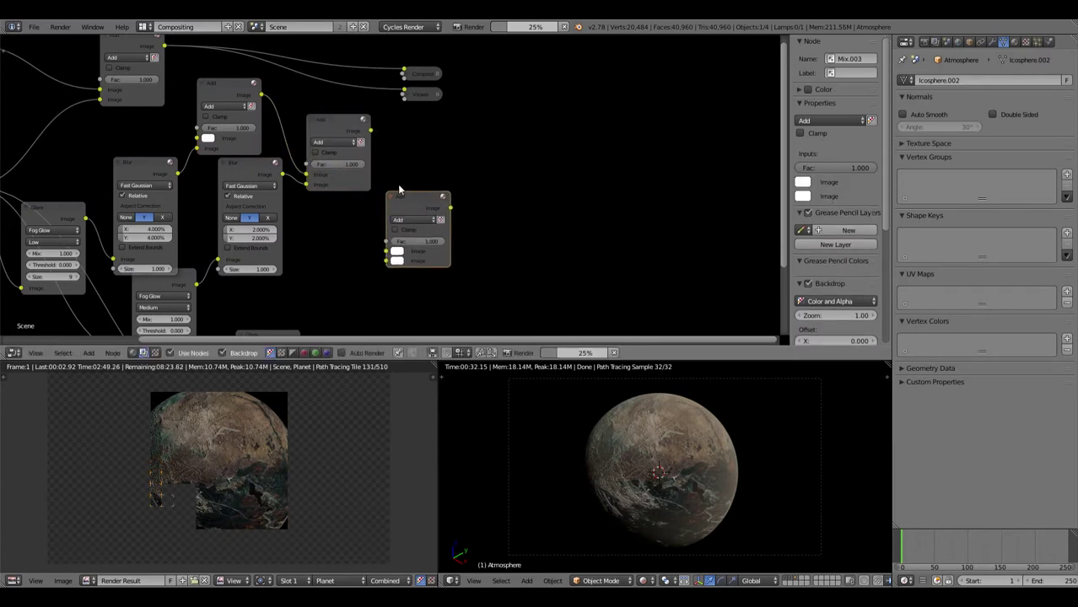
pyautogui.moveTo(369, 131); pyautogui.dragTo(363, 253)
pyautogui.keyDown('shift'); pyautogui.scroll(-3, 337, 253); pyautogui.keyUp('shift')
pyautogui.moveTo(291, 248); pyautogui.dragTo(310, 168)
pyautogui.keyDown('shift'); pyautogui.scroll(3, 328, 236); pyautogui.keyUp('shift')
pyautogui.keyDown('shift'); pyautogui.scroll(5, 328, 235); pyautogui.keyUp('shift')
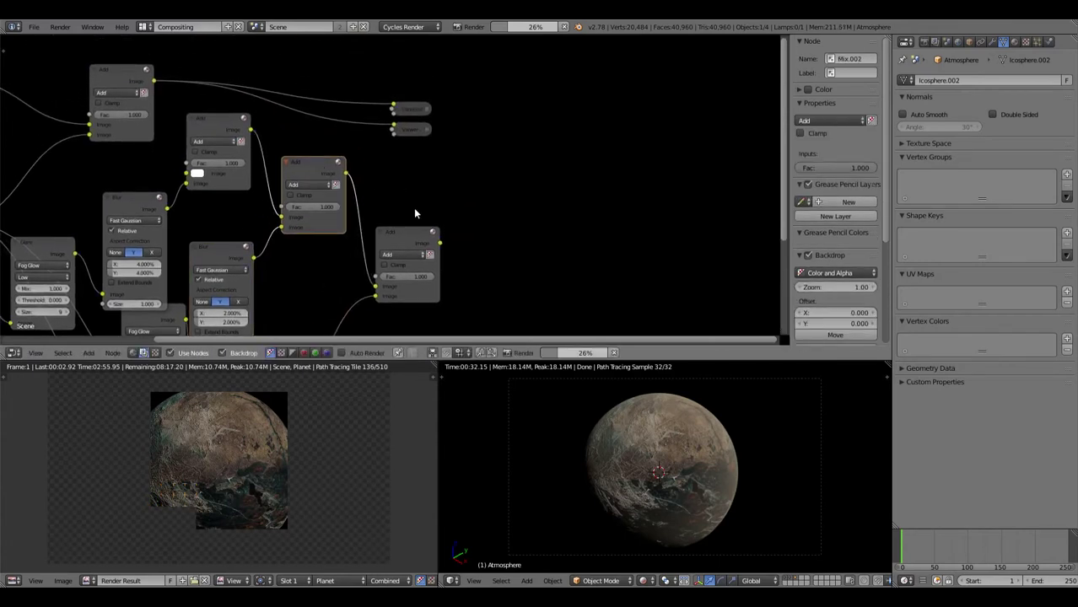
pyautogui.moveTo(402, 236); pyautogui.dragTo(391, 219)
# Add an ID Mask node above the Add node that combines the two render layers.
pyautogui.moveTo(375, 176); pyautogui.dragTo(476, 227, button='middle')
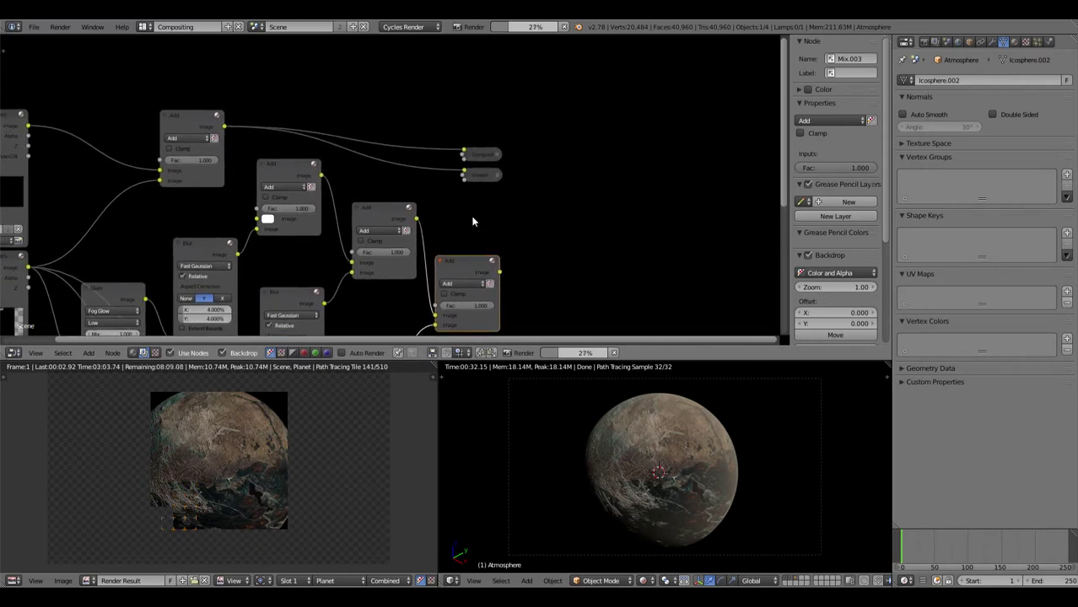
pyautogui.moveTo(249, 90); pyautogui.dragTo(414, 212, button='middle')
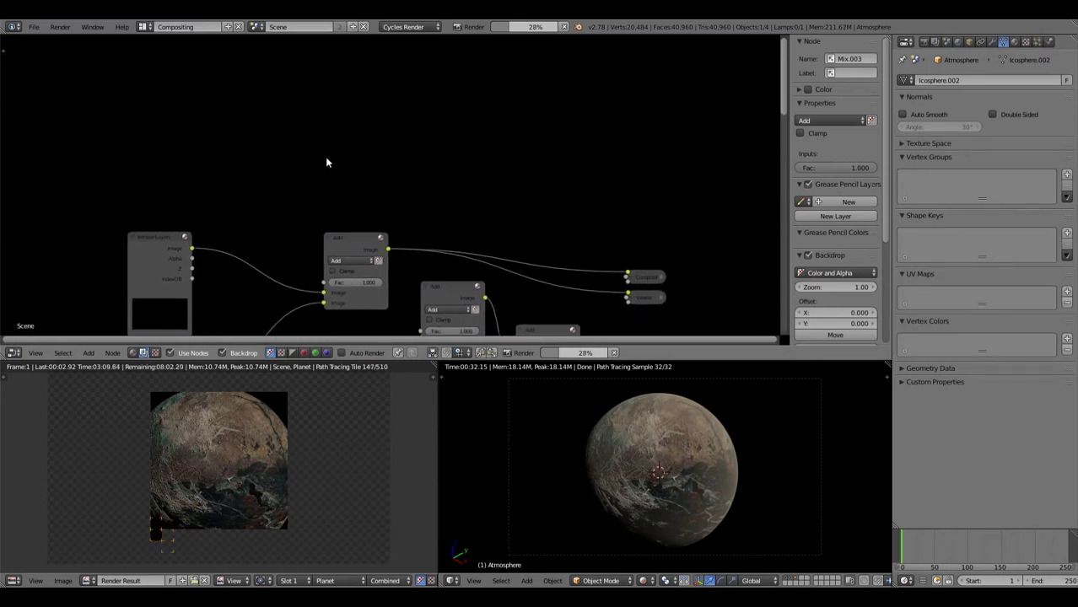
pyautogui.hotkey('shift', 'a')
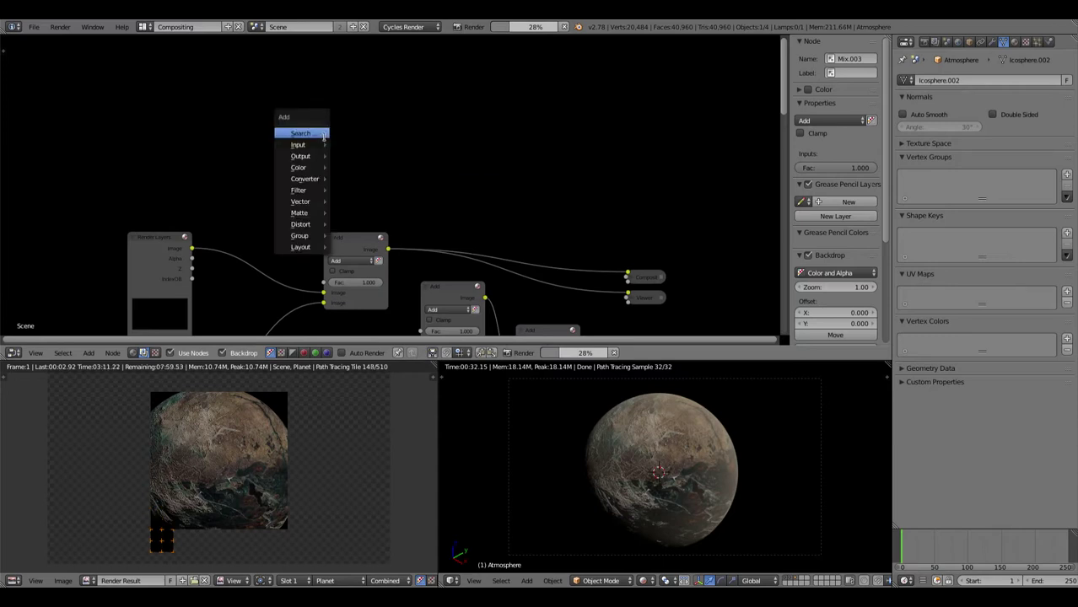
pyautogui.click(323, 134)
pyautogui.write('id mask')
pyautogui.press('Return')
pyautogui.click(323, 135)
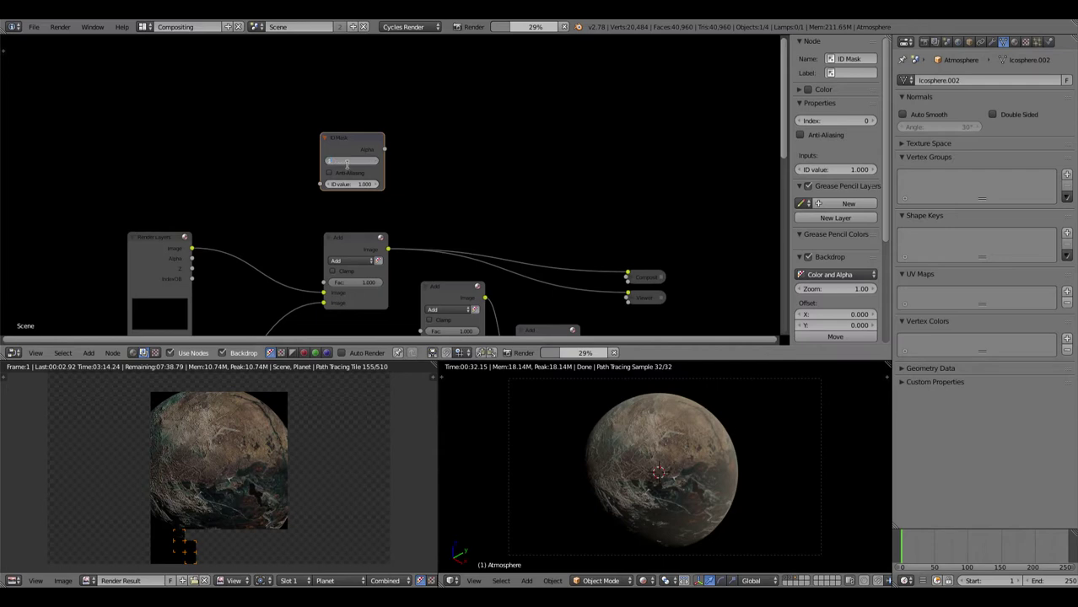
# Set the ID Mask index to 1 and link the Planet Render Layers IndexOB output to its ID value input.
pyautogui.click(346, 164)
pyautogui.write('1')
pyautogui.press('Return')
pyautogui.moveTo(321, 185)
pyautogui.mouseDown()
pyautogui.moveTo(193, 287)
pyautogui.moveTo(320, 185)
pyautogui.mouseUp()
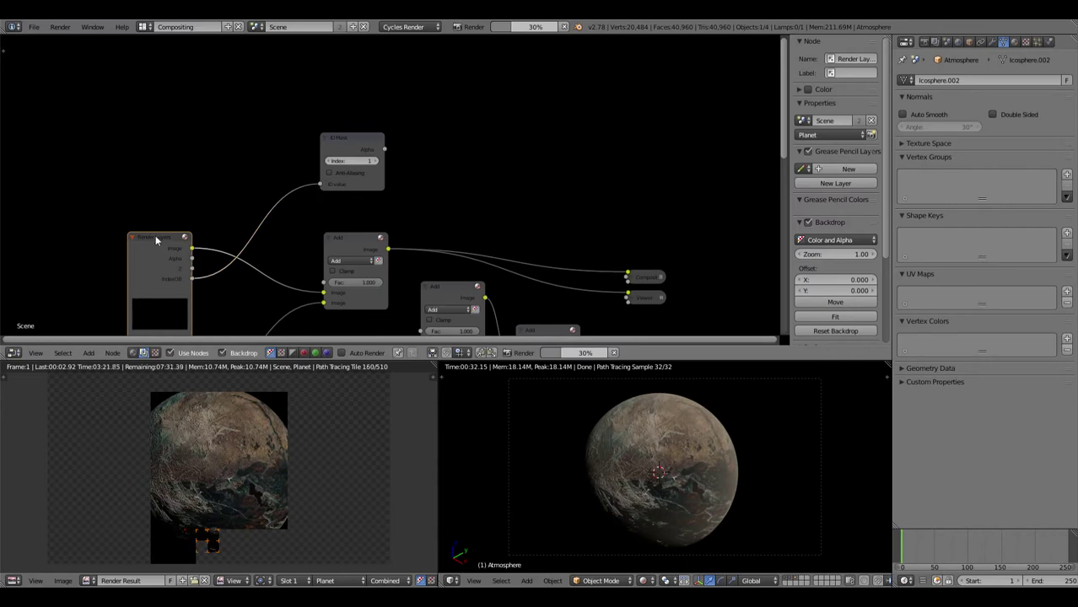
# Add a Dilate/Erode node beside the ID Mask node and link the ID Mask Alpha output to its Mask input.
pyautogui.moveTo(290, 245); pyautogui.dragTo(268, 206, button='middle')
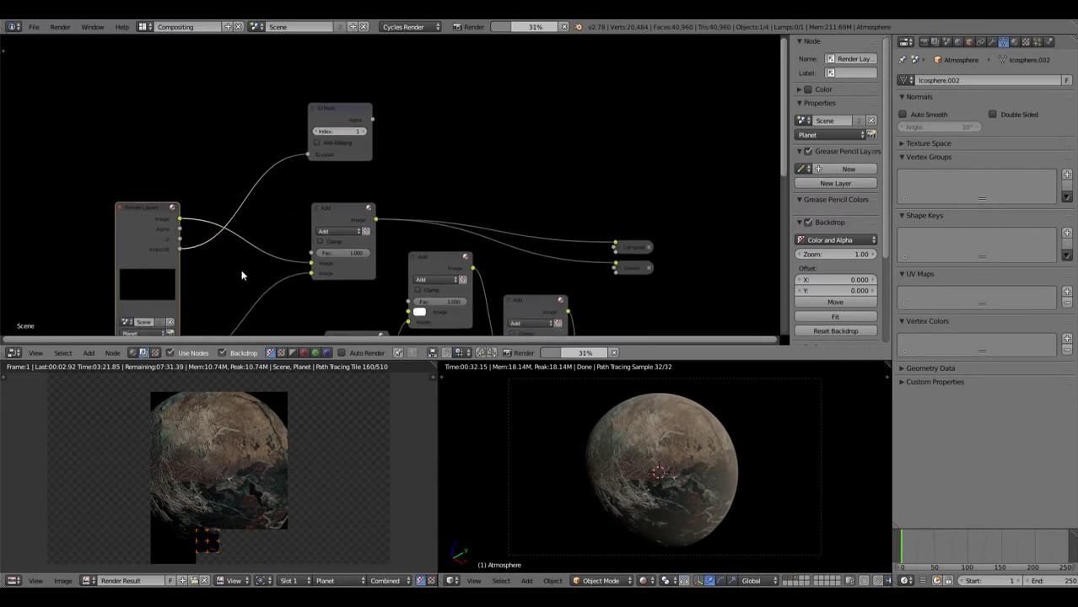
pyautogui.moveTo(458, 166); pyautogui.dragTo(400, 202, button='middle')
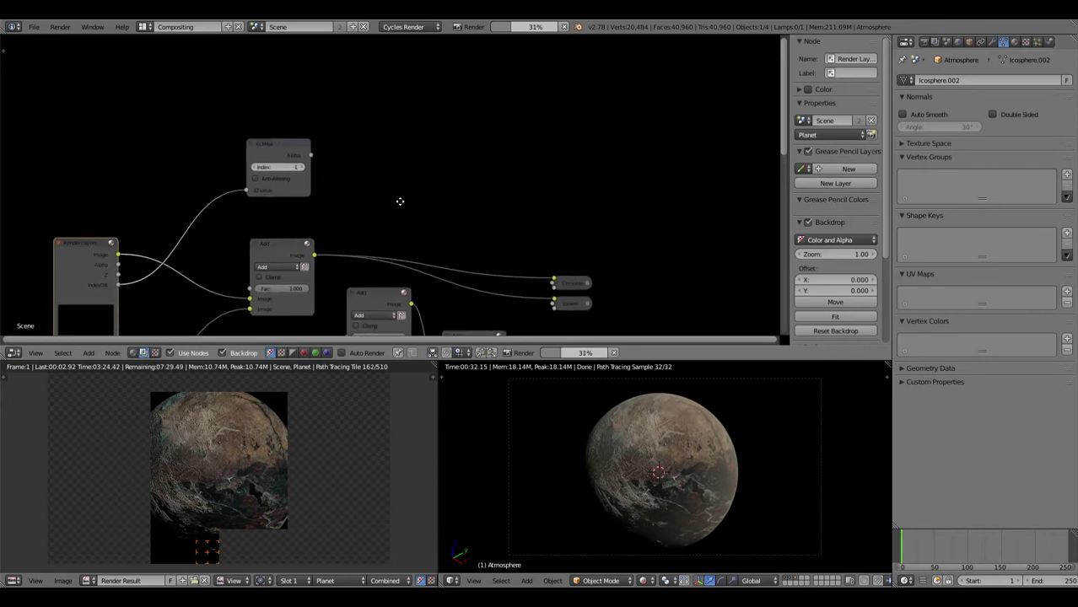
pyautogui.hotkey('shift', 'a')
pyautogui.click(354, 161)
pyautogui.write('dila')
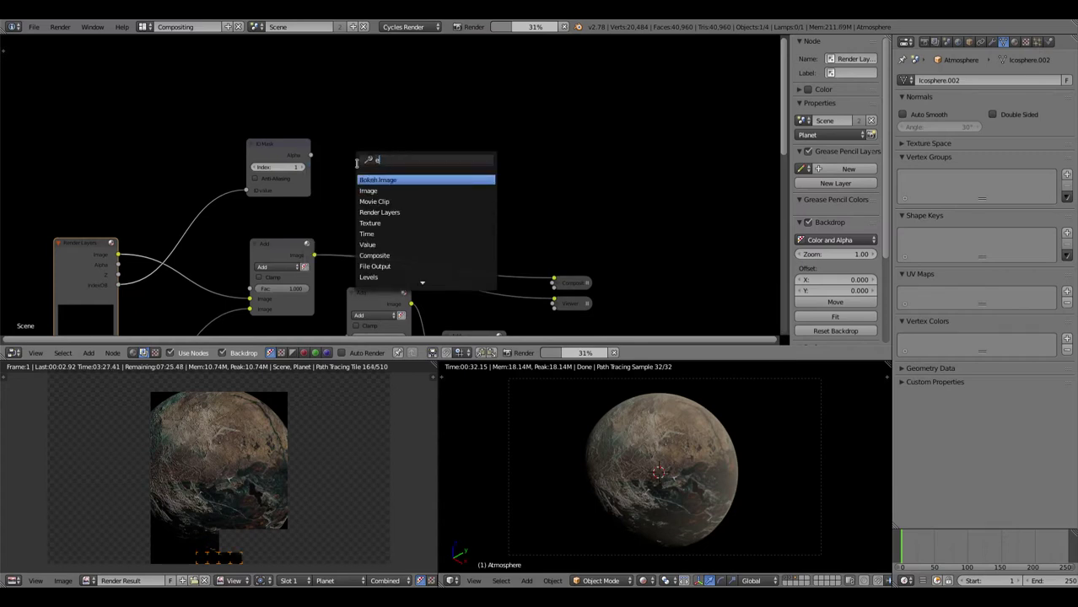
pyautogui.press('Return')
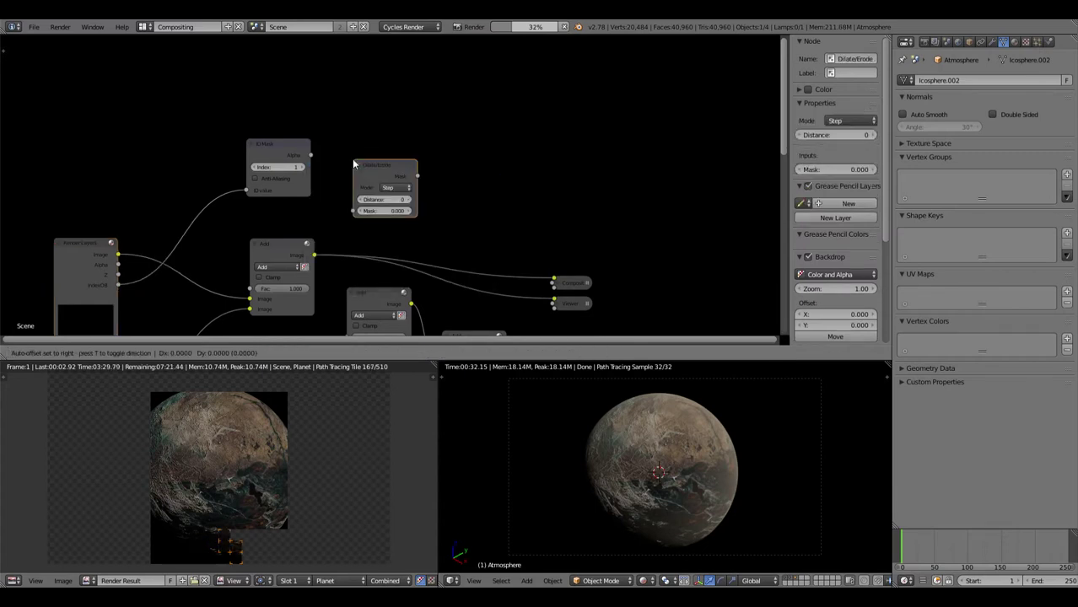
pyautogui.click(353, 152)
pyautogui.moveTo(311, 156); pyautogui.dragTo(350, 200)
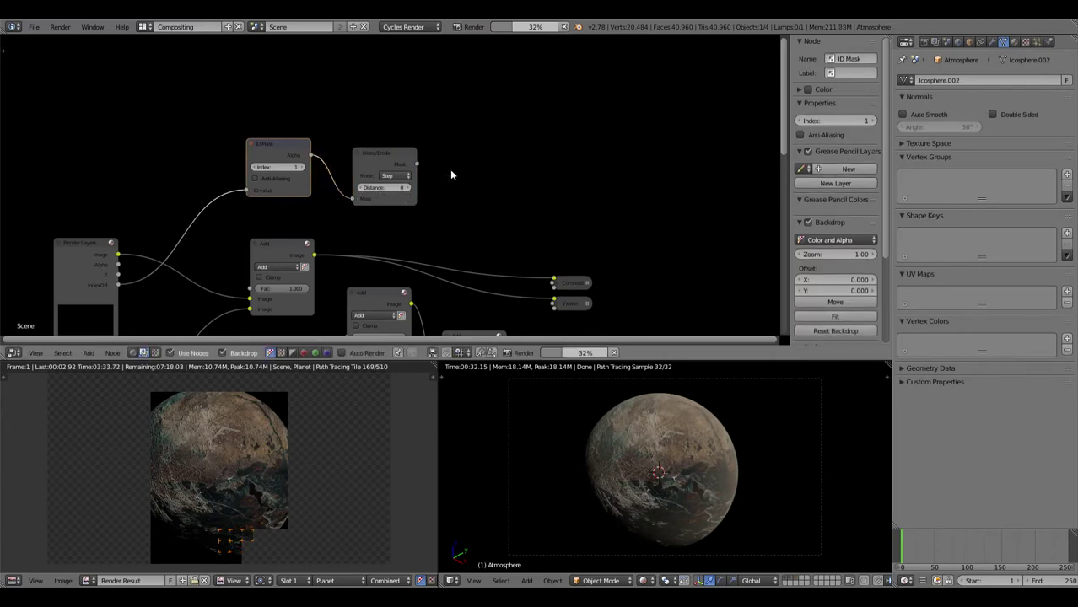
# Move the Dilate/Erode node closer to the ID Mask node and set it to Feather mode with a distance of -4.
pyautogui.moveTo(449, 168); pyautogui.dragTo(452, 188, button='middle')
pyautogui.scroll(1, 452, 187)
pyautogui.moveTo(334, 173); pyautogui.dragTo(312, 167)
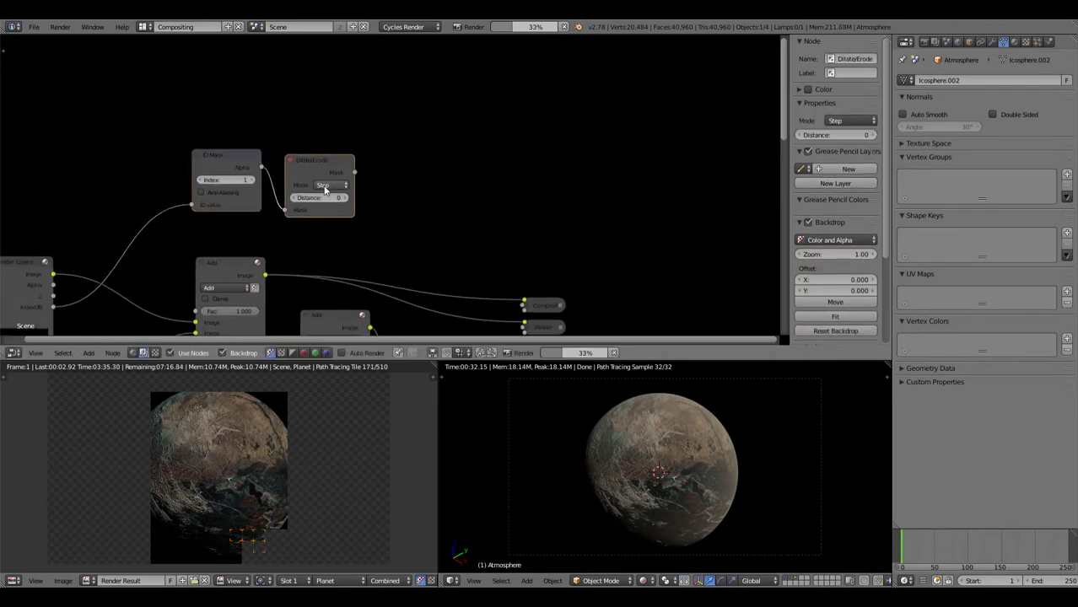
pyautogui.click(326, 186)
pyautogui.click(328, 140)
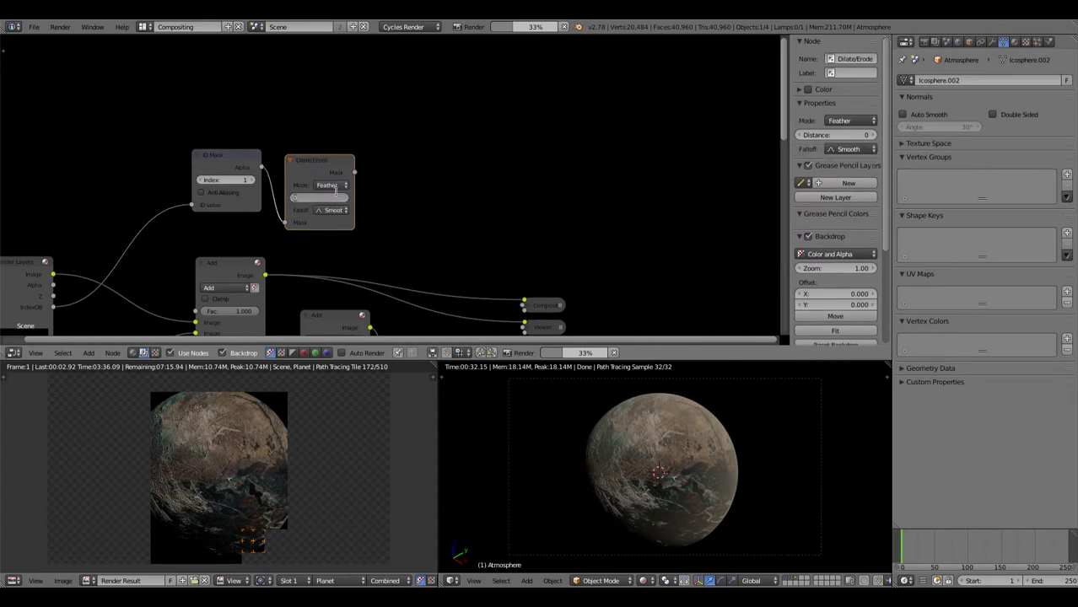
pyautogui.press('Return')
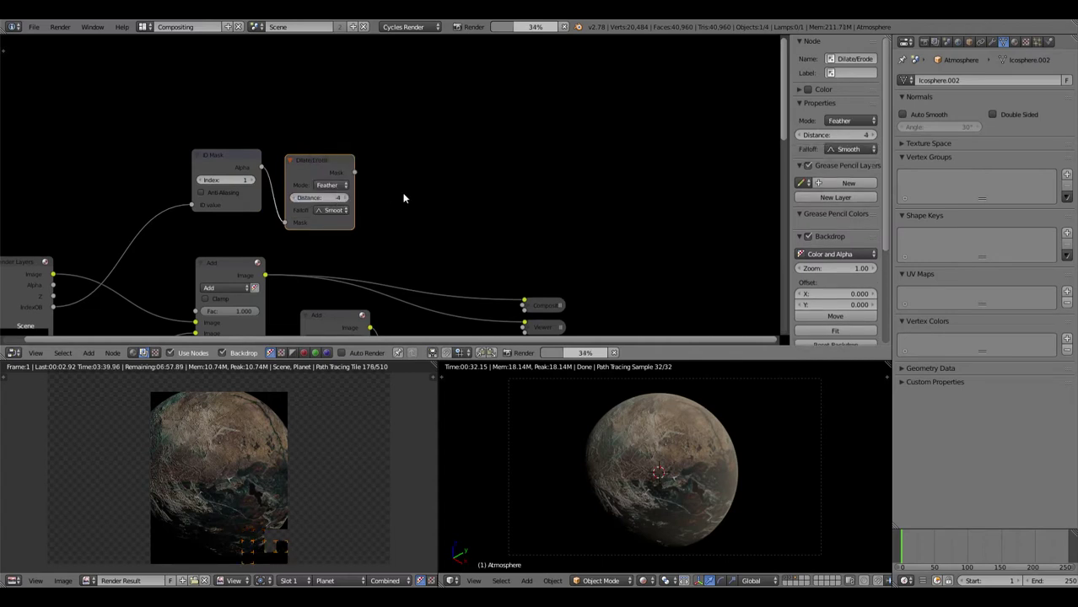
pyautogui.hotkey('shift', 'a')
pyautogui.click(404, 196)
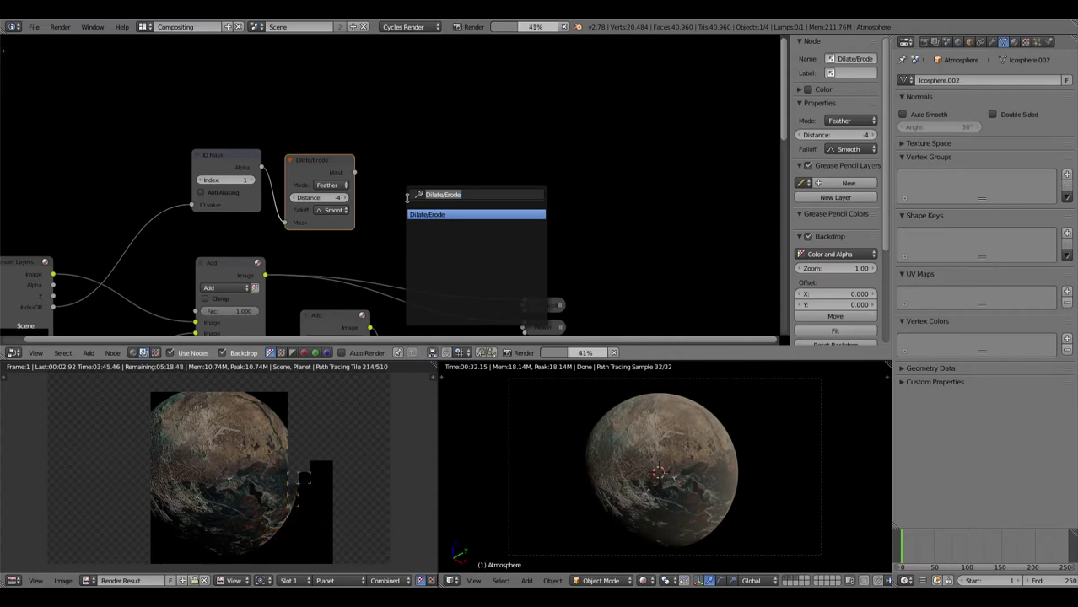
pyautogui.click(392, 170)
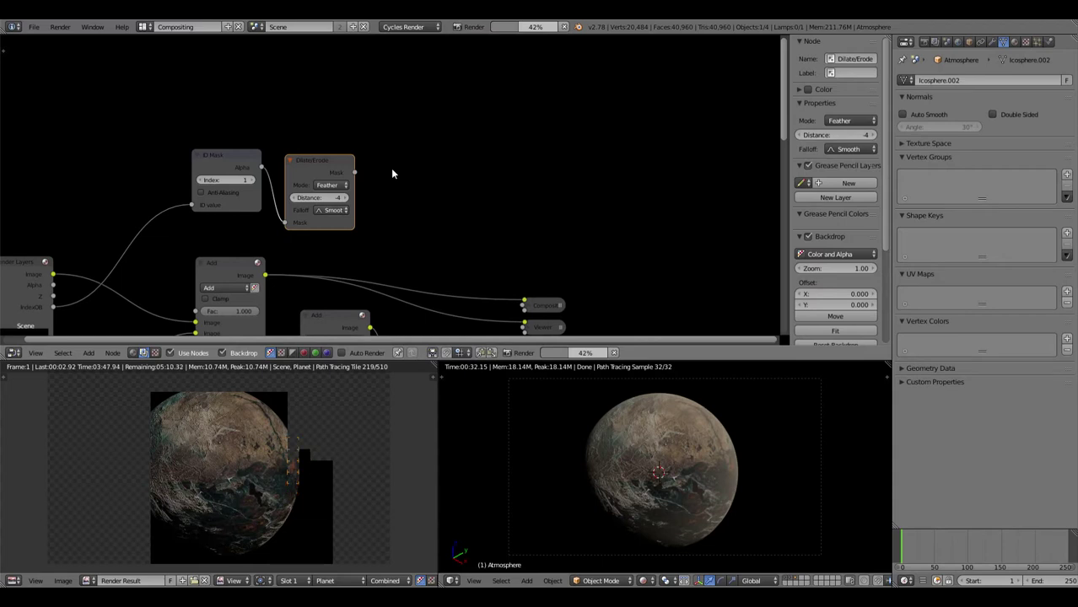
# Add an Invert node beside the Dilate/Erode node and link the Dilate/Erode Mask output to its Color input.
pyautogui.hotkey('shift', 'a')
pyautogui.click(392, 171)
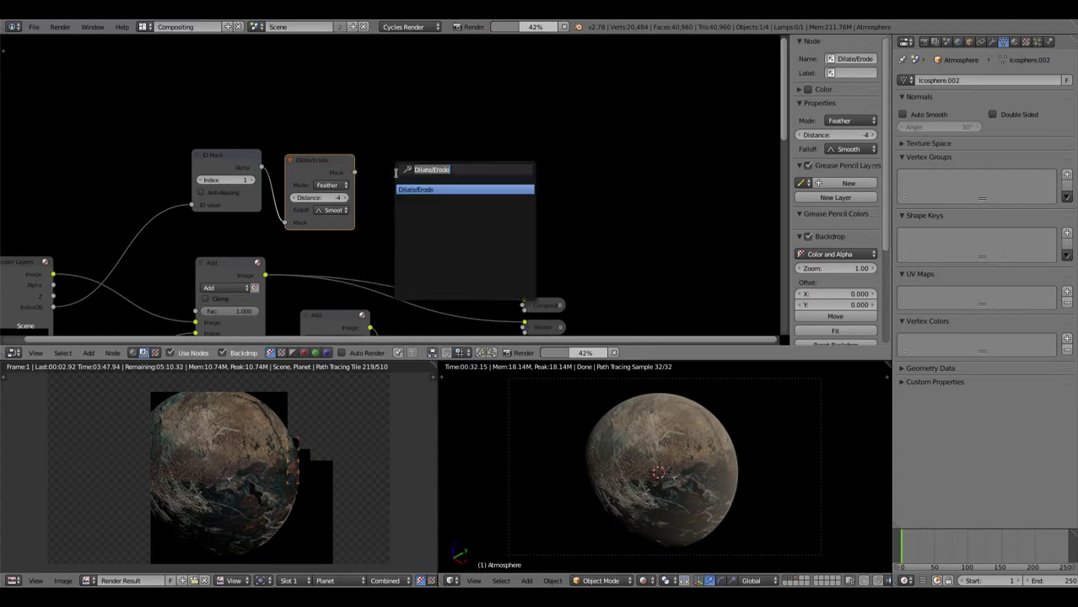
pyautogui.write('invert')
pyautogui.press('Return')
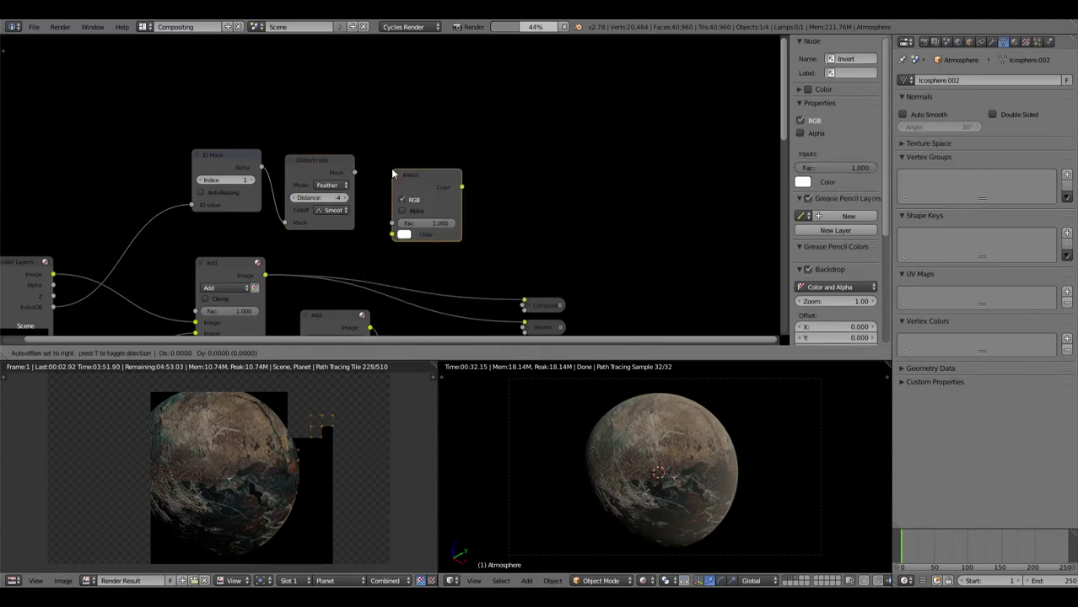
pyautogui.click(390, 173)
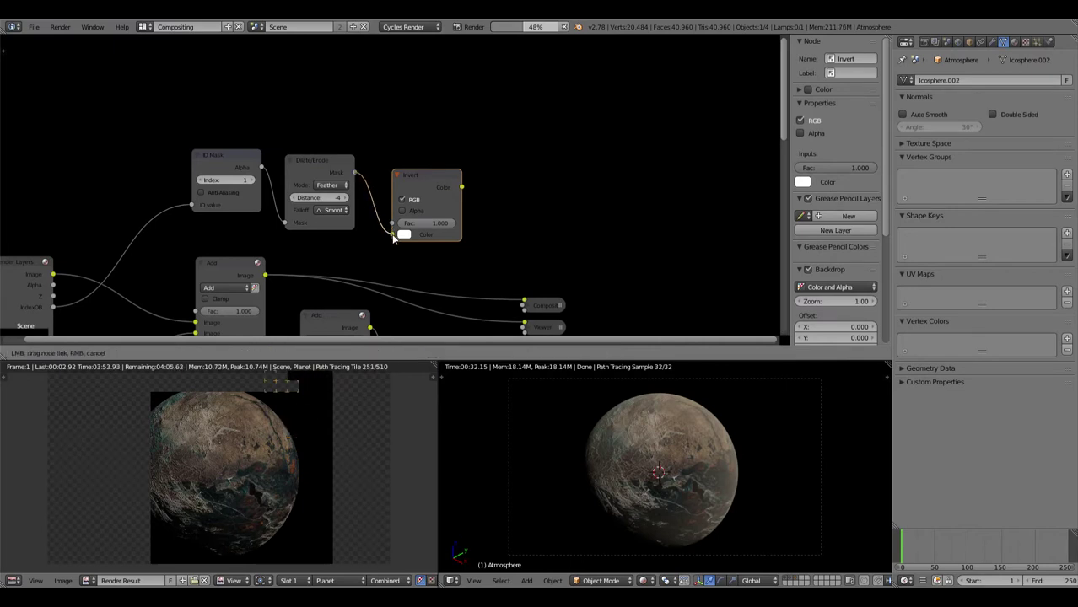
pyautogui.moveTo(356, 173); pyautogui.dragTo(392, 234)
# Link the Invert Color output to the Fac inputs of the Add nodes that receive the 2% Blur and the High Glare.
pyautogui.moveTo(605, 178); pyautogui.dragTo(591, 168, button='middle')
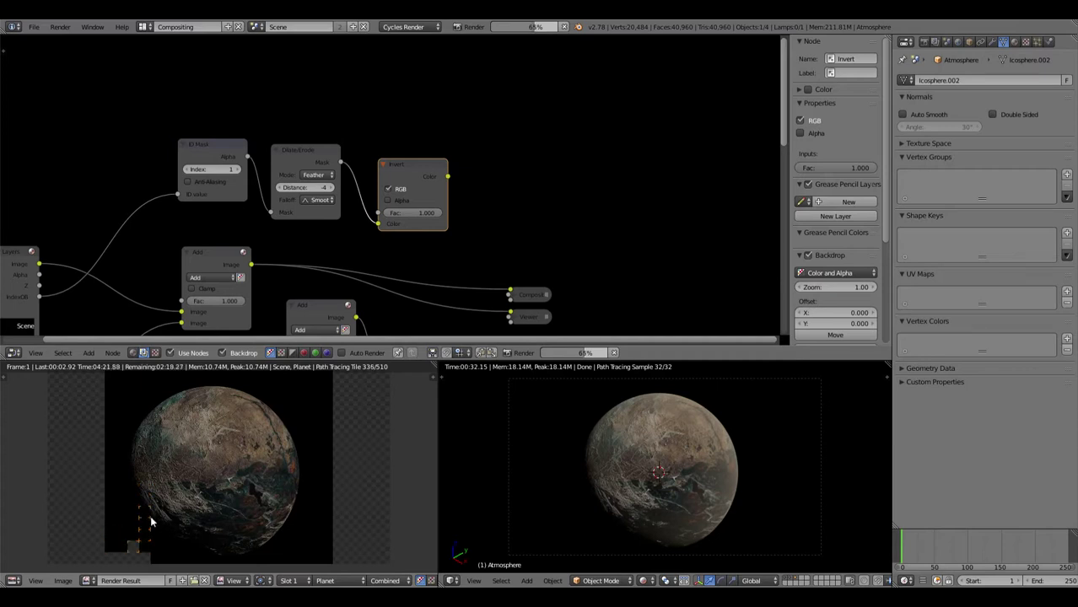
pyautogui.moveTo(506, 189); pyautogui.dragTo(582, 160, button='middle')
pyautogui.moveTo(570, 283); pyautogui.dragTo(477, 113, button='middle')
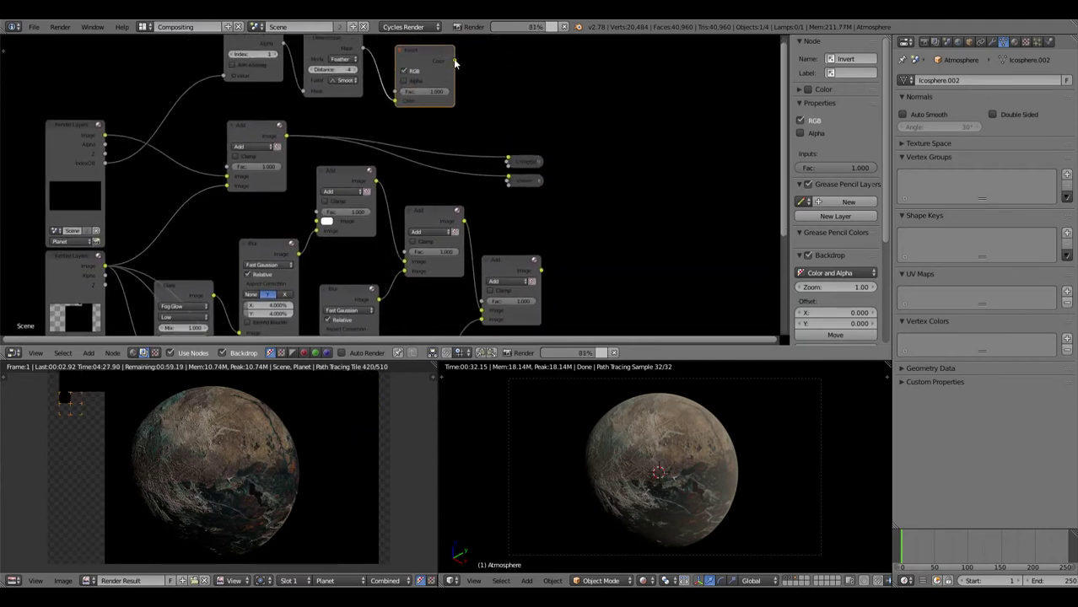
pyautogui.moveTo(456, 61); pyautogui.dragTo(425, 211)
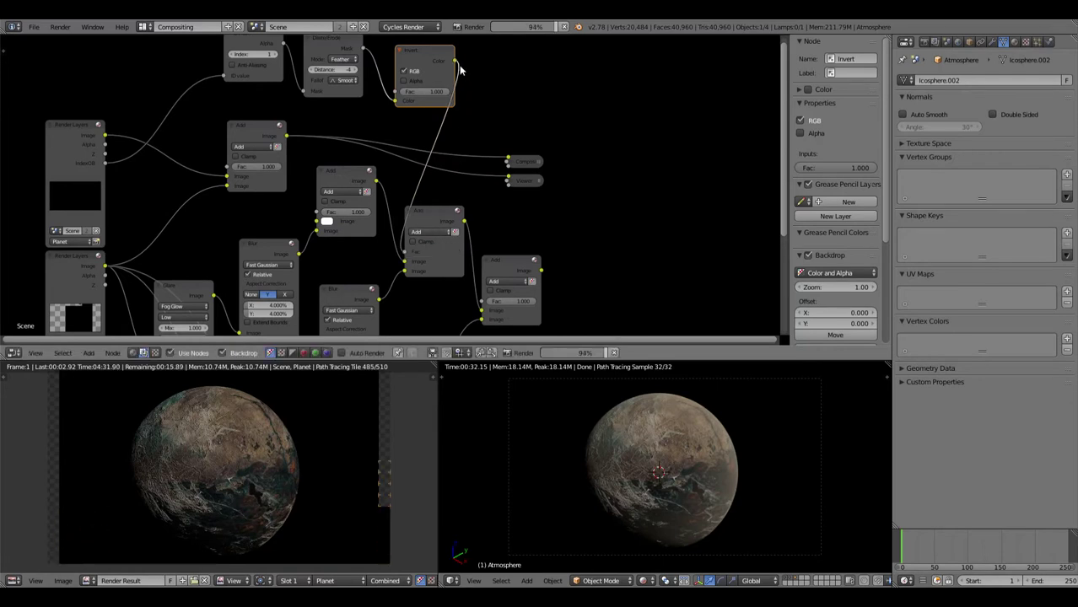
pyautogui.moveTo(456, 60); pyautogui.dragTo(485, 308)
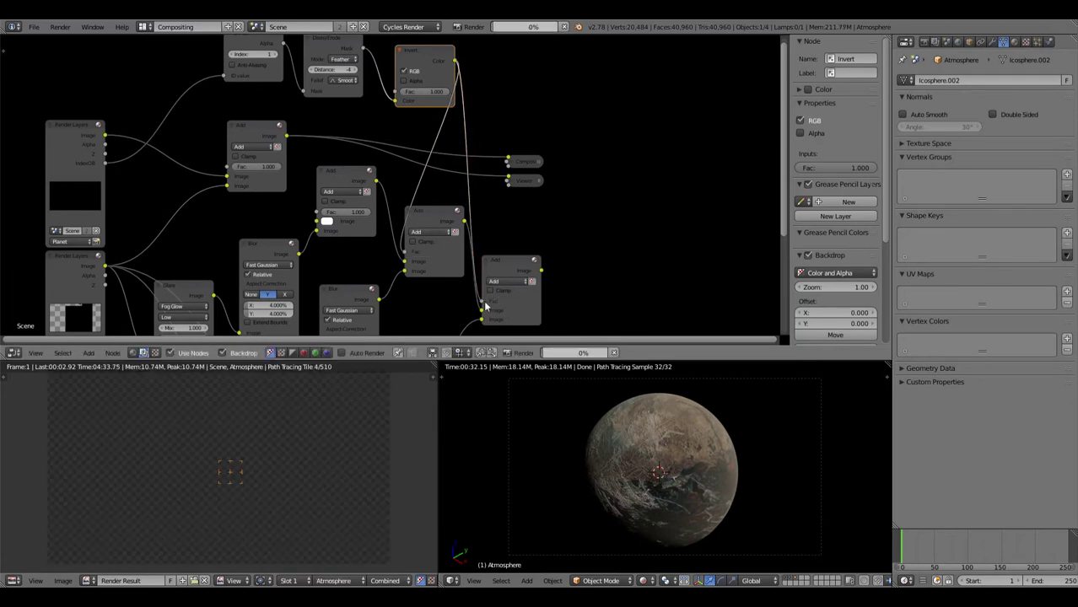
# Move the Viewer and Composite nodes further right to clear space beside the Add nodes.
pyautogui.moveTo(498, 215); pyautogui.dragTo(464, 178, button='middle')
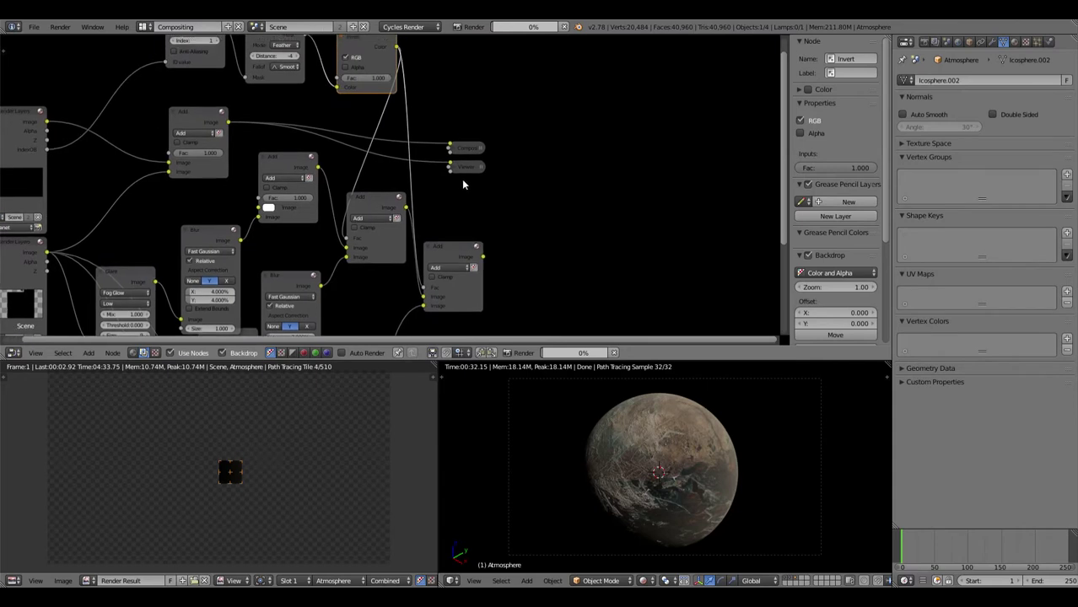
pyautogui.moveTo(464, 177); pyautogui.dragTo(529, 180)
pyautogui.moveTo(471, 149); pyautogui.dragTo(530, 166)
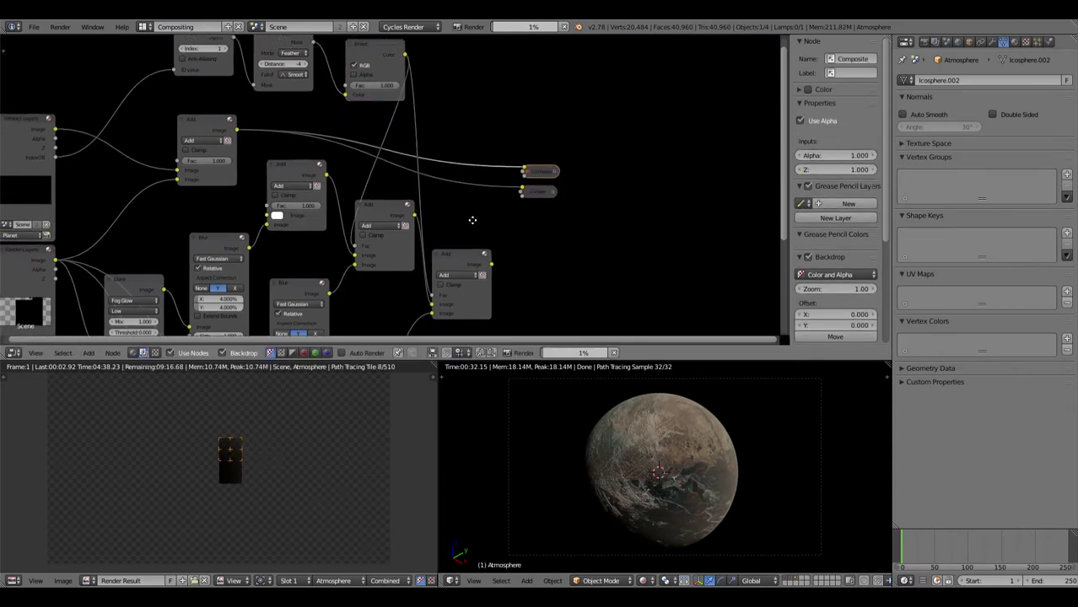
# Duplicate the 2% Blur node below the last Add node, set the copy's X and Y to 0.75%, and feed it the Atmosphere Render Layers image.
pyautogui.moveTo(474, 222); pyautogui.dragTo(470, 129, button='middle')
pyautogui.moveTo(399, 262); pyautogui.dragTo(424, 333, button='middle')
pyautogui.moveTo(447, 153); pyautogui.dragTo(261, 163, button='middle')
pyautogui.click(261, 162)
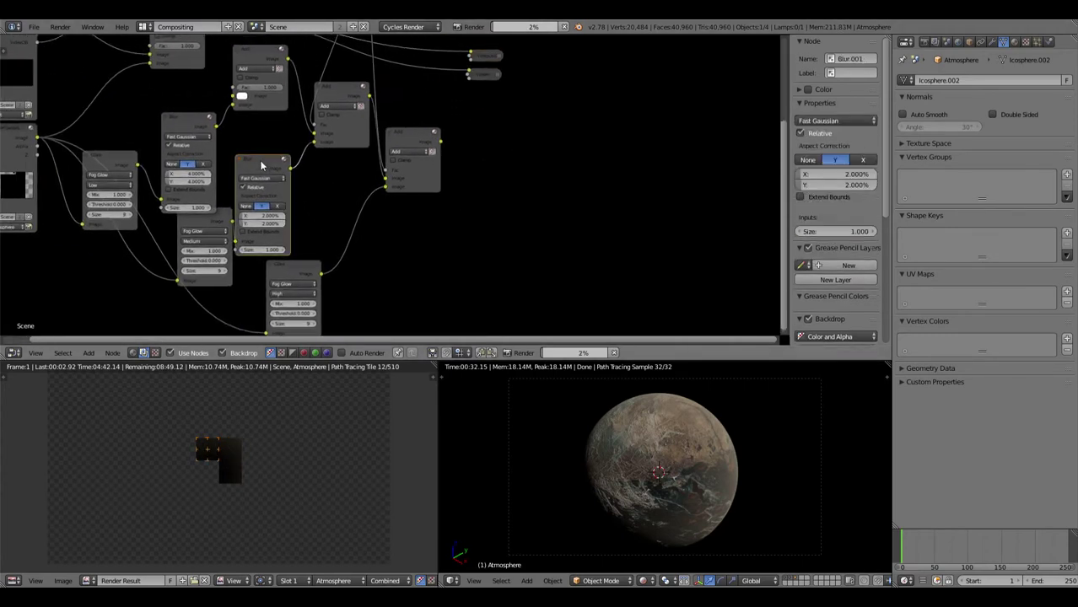
pyautogui.hotkey('shift', 'd')
pyautogui.click(425, 227)
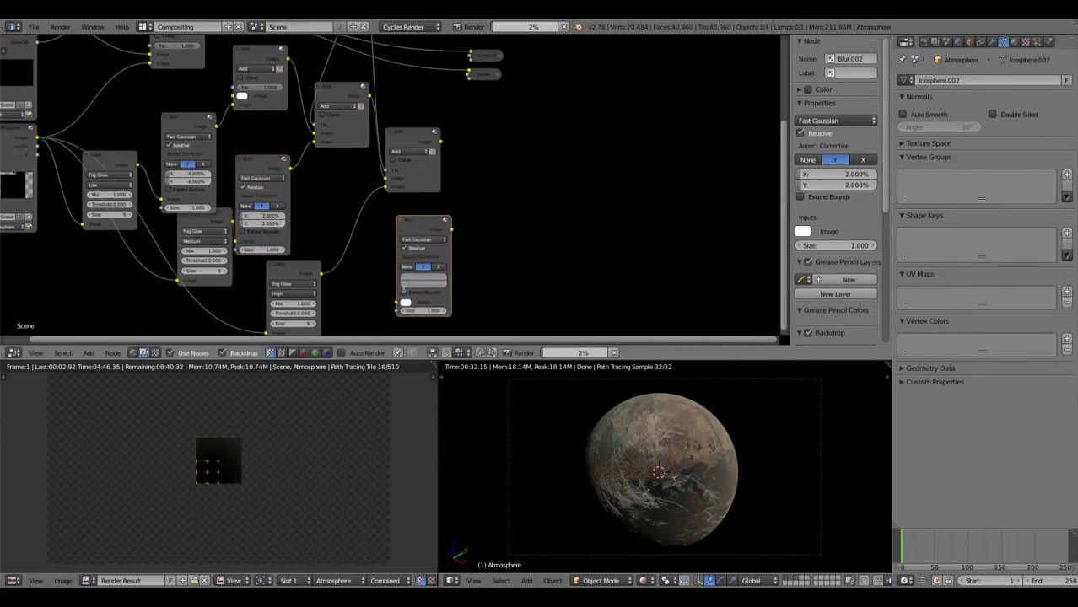
pyautogui.write('0.75')
pyautogui.press('Return')
pyautogui.moveTo(64, 230); pyautogui.dragTo(111, 188, button='middle')
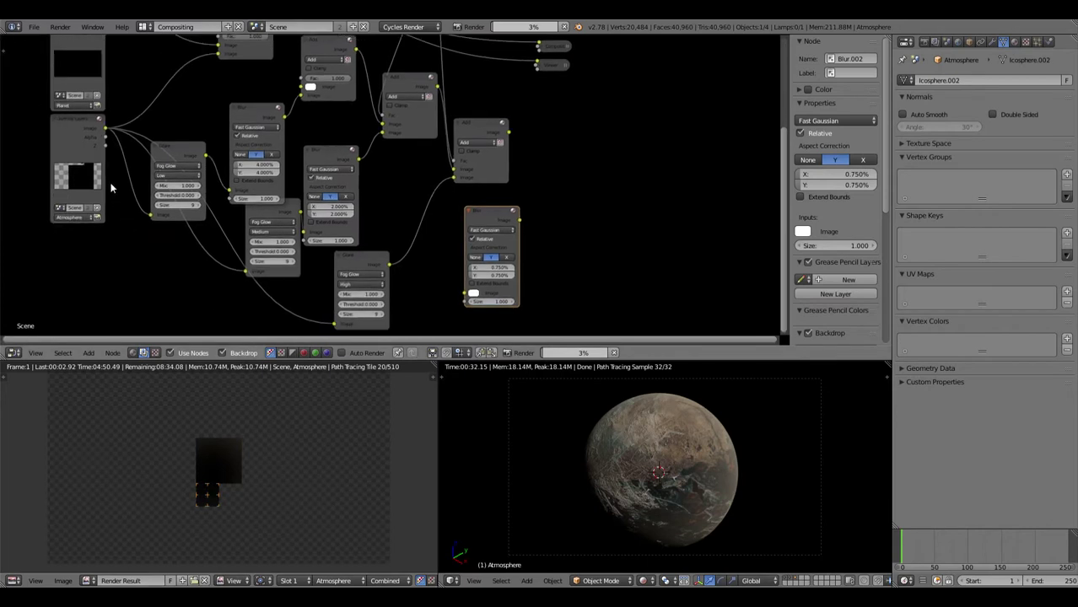
pyautogui.moveTo(106, 129); pyautogui.dragTo(465, 293)
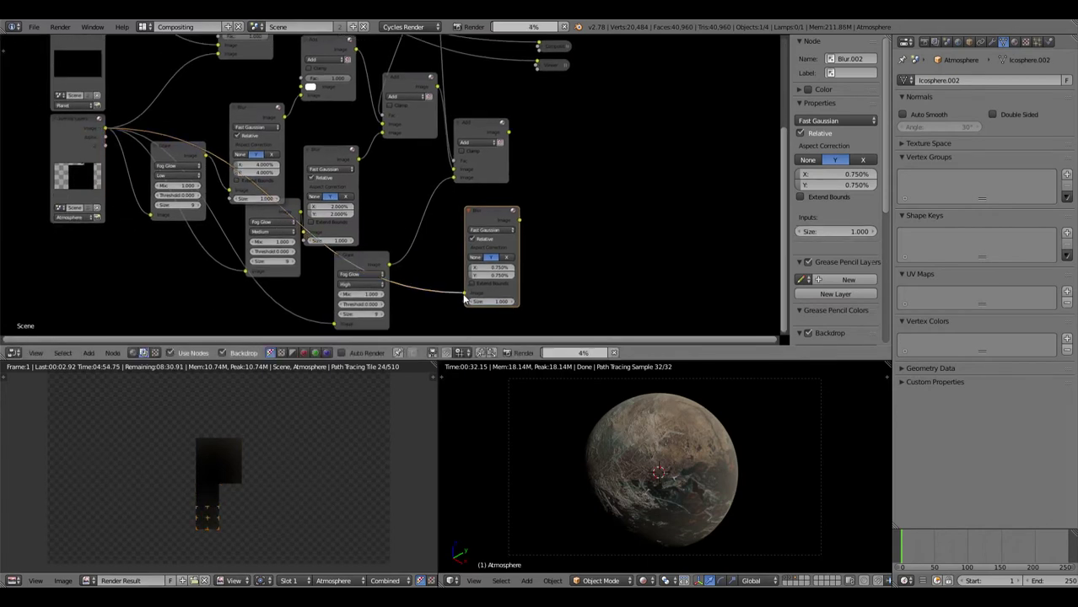
# Duplicate the last Add node to its right and link the previous Add and the 0.75% Blur into the copy's Image inputs.
pyautogui.moveTo(645, 198); pyautogui.dragTo(618, 256, button='middle')
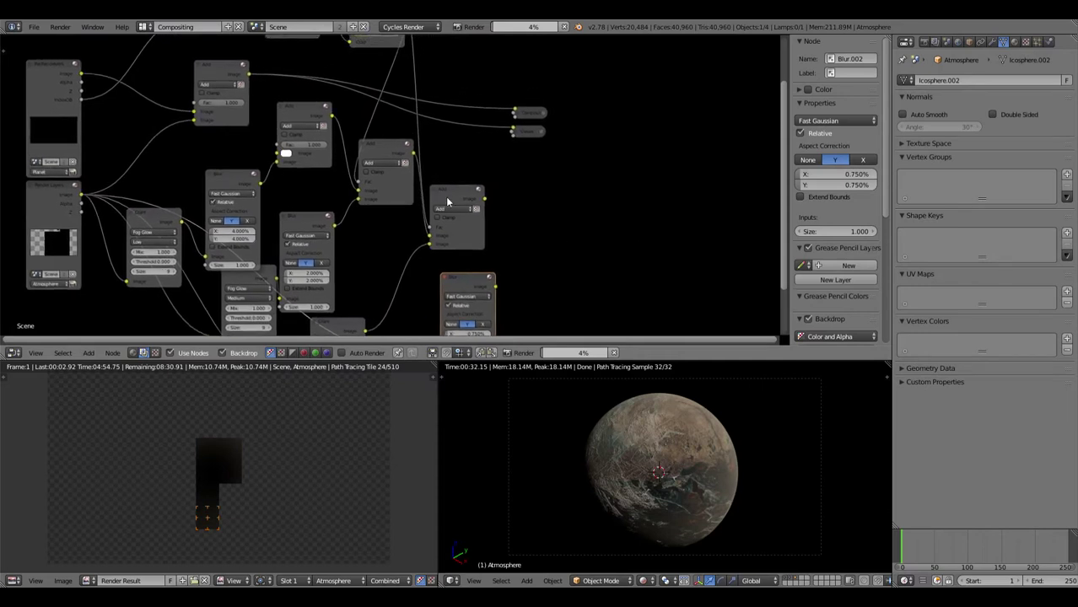
pyautogui.click(448, 196)
pyautogui.hotkey('shift', 'd')
pyautogui.click(528, 201)
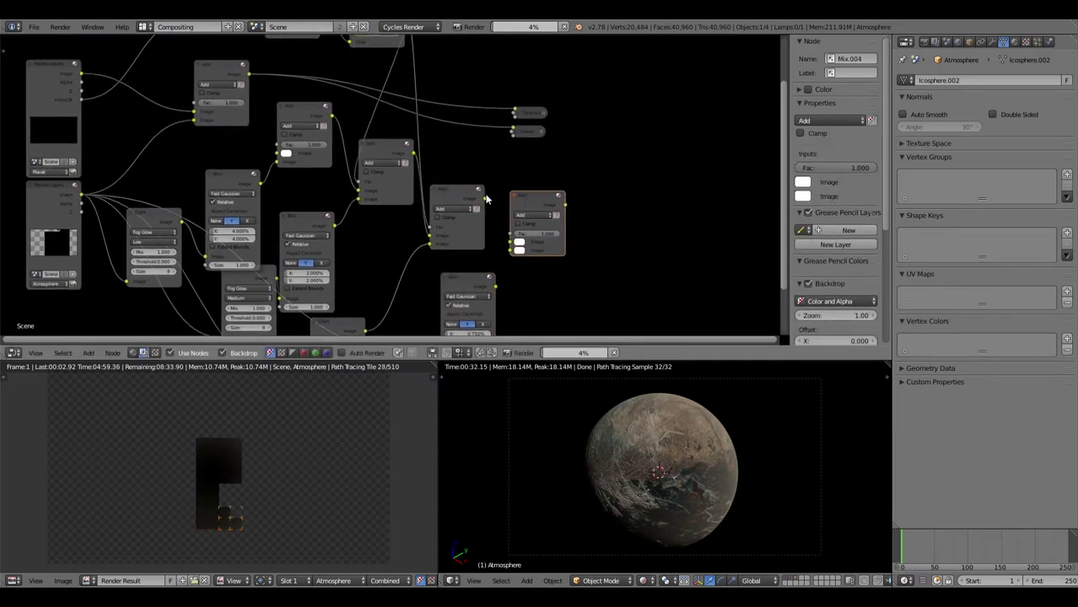
pyautogui.moveTo(485, 199); pyautogui.dragTo(512, 245)
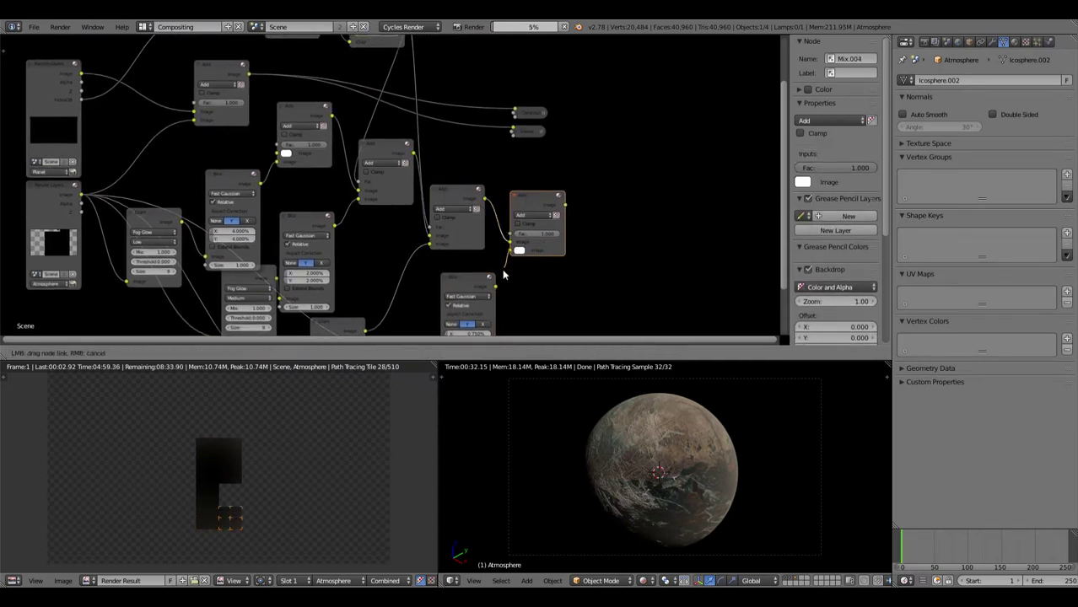
# Move the Viewer and Composite nodes further right, above and beyond the new Add node.
pyautogui.moveTo(538, 167); pyautogui.dragTo(557, 267, button='middle')
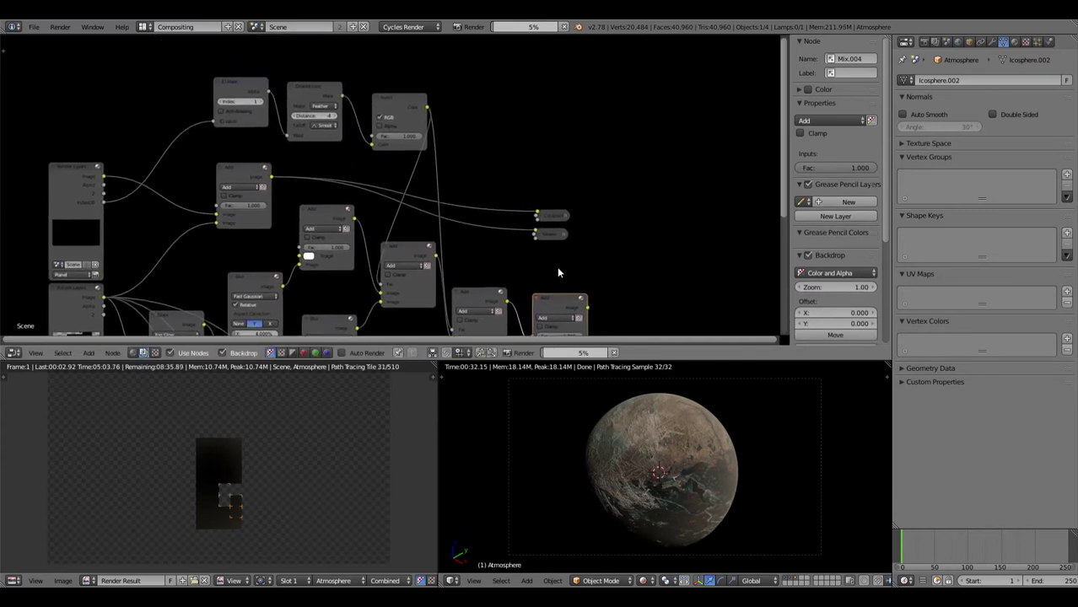
pyautogui.moveTo(547, 237); pyautogui.dragTo(616, 243)
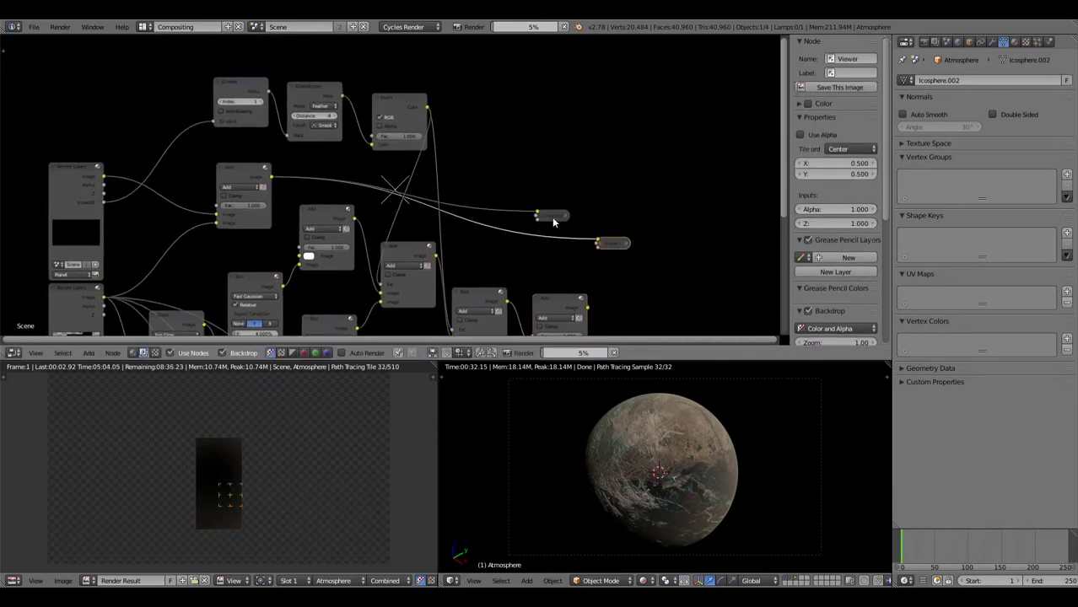
pyautogui.moveTo(551, 219); pyautogui.dragTo(611, 220)
pyautogui.moveTo(616, 285); pyautogui.dragTo(590, 265, button='middle')
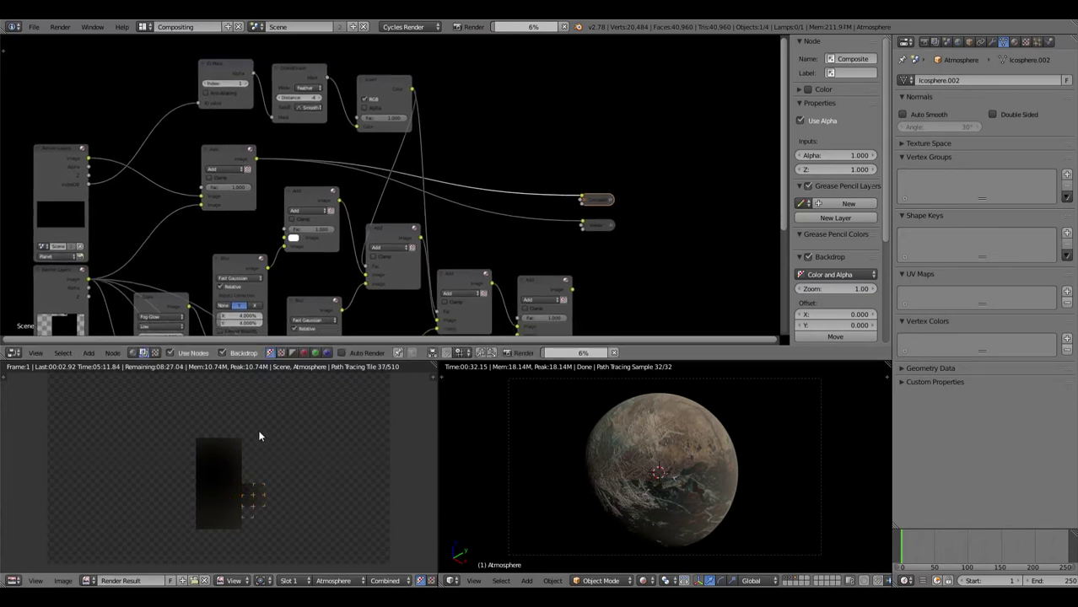
# Look over the rendered planet image and the compositing chain from the Render Layers nodes to the last Add node.
pyautogui.moveTo(259, 436)
pyautogui.mouseDown(button='middle')
pyautogui.moveTo(285, 443)
pyautogui.moveTo(277, 426)
pyautogui.moveTo(243, 418)
pyautogui.moveTo(244, 432)
pyautogui.mouseUp(button='middle')
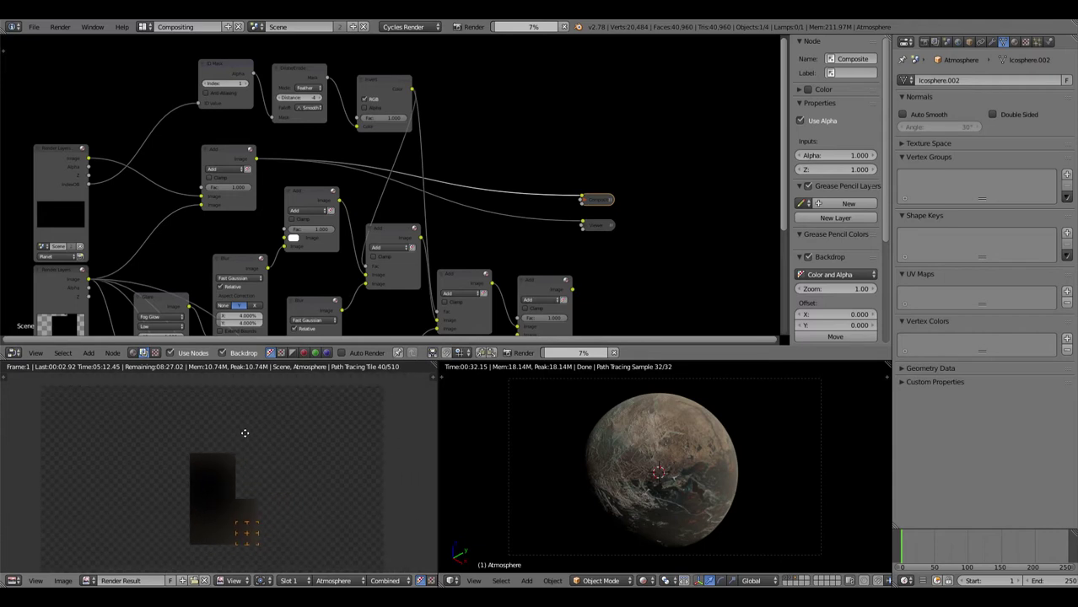
pyautogui.scroll(-1, 253, 429)
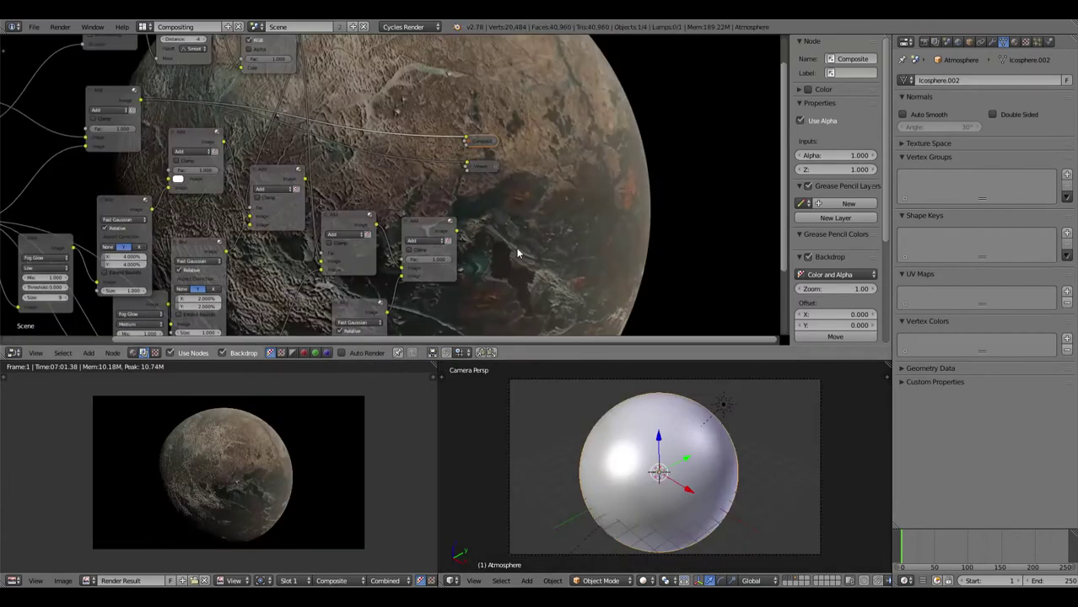
pyautogui.press('g')
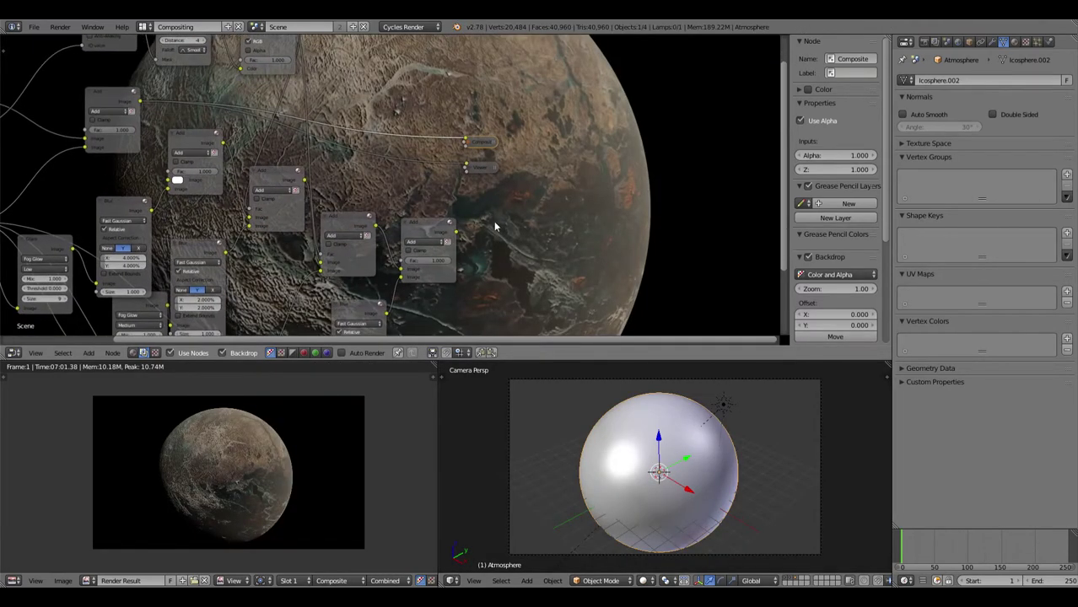
pyautogui.moveTo(495, 226); pyautogui.dragTo(541, 207, button='middle')
pyautogui.moveTo(437, 191); pyautogui.dragTo(436, 221, button='middle')
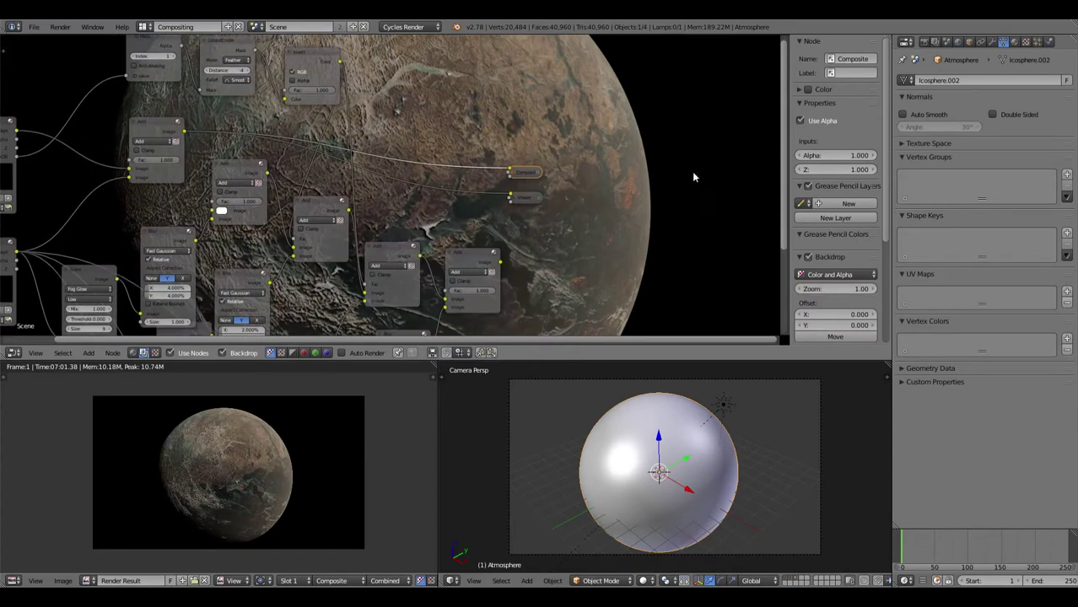
pyautogui.moveTo(480, 123); pyautogui.dragTo(556, 88, button='middle')
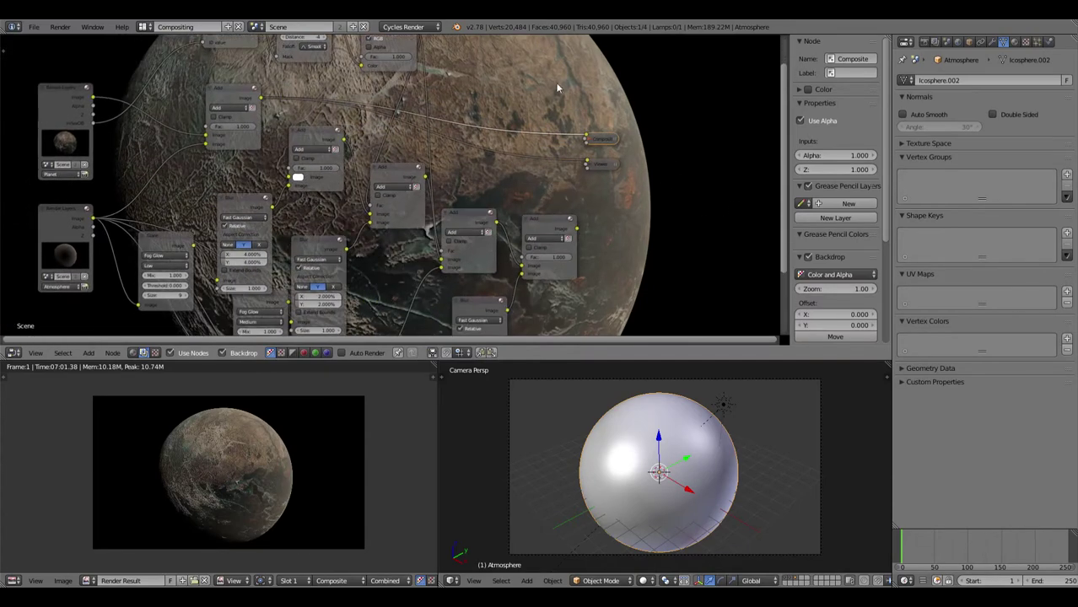
pyautogui.moveTo(297, 194); pyautogui.dragTo(310, 145, button='middle')
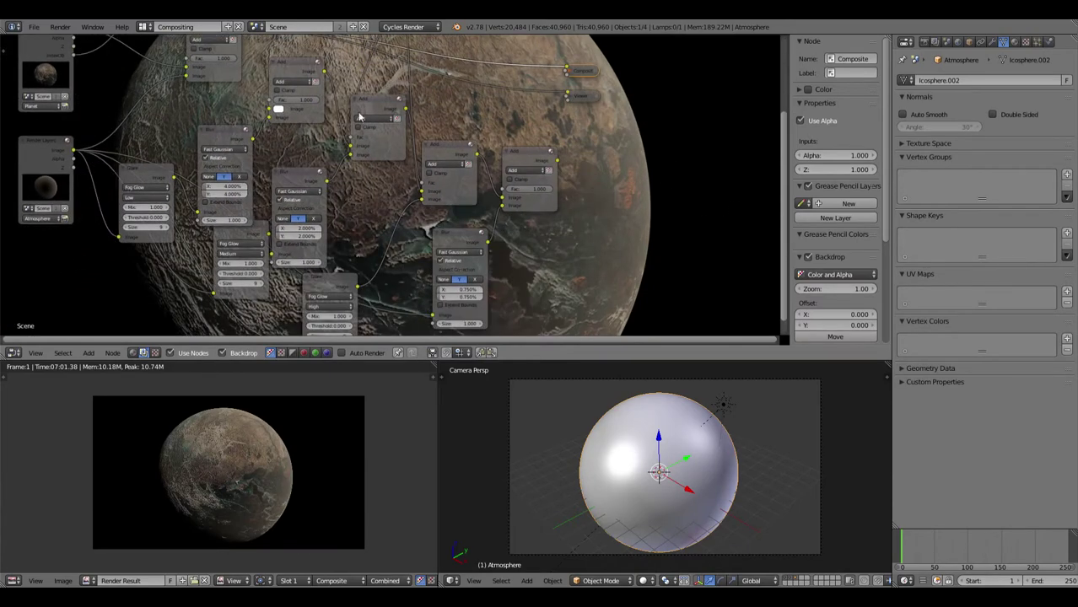
pyautogui.moveTo(359, 116); pyautogui.dragTo(264, 210, button='middle')
# Spread the Viewer and Composite nodes apart and shift them away from the last Add node.
pyautogui.moveTo(491, 192); pyautogui.dragTo(527, 206)
pyautogui.moveTo(527, 205); pyautogui.dragTo(459, 159, button='middle')
pyautogui.moveTo(465, 124); pyautogui.dragTo(517, 117)
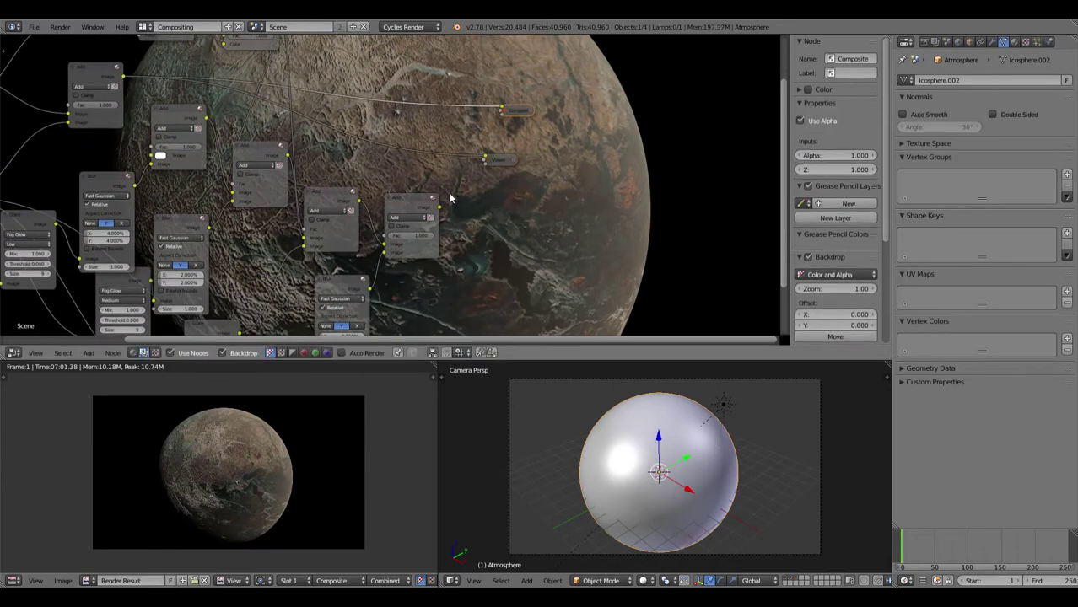
# Link the last Add output to the Viewer and Composite, and the Planet-Atmosphere Add output to the 4% Blur Add's upper Image input.
pyautogui.moveTo(439, 210); pyautogui.dragTo(484, 158)
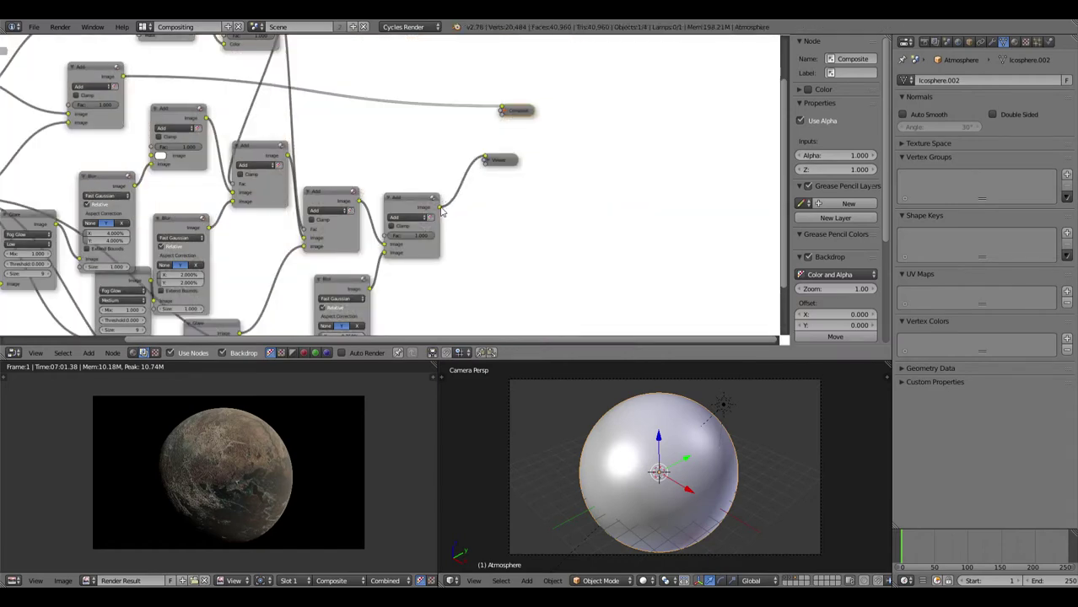
pyautogui.moveTo(439, 208); pyautogui.dragTo(503, 111)
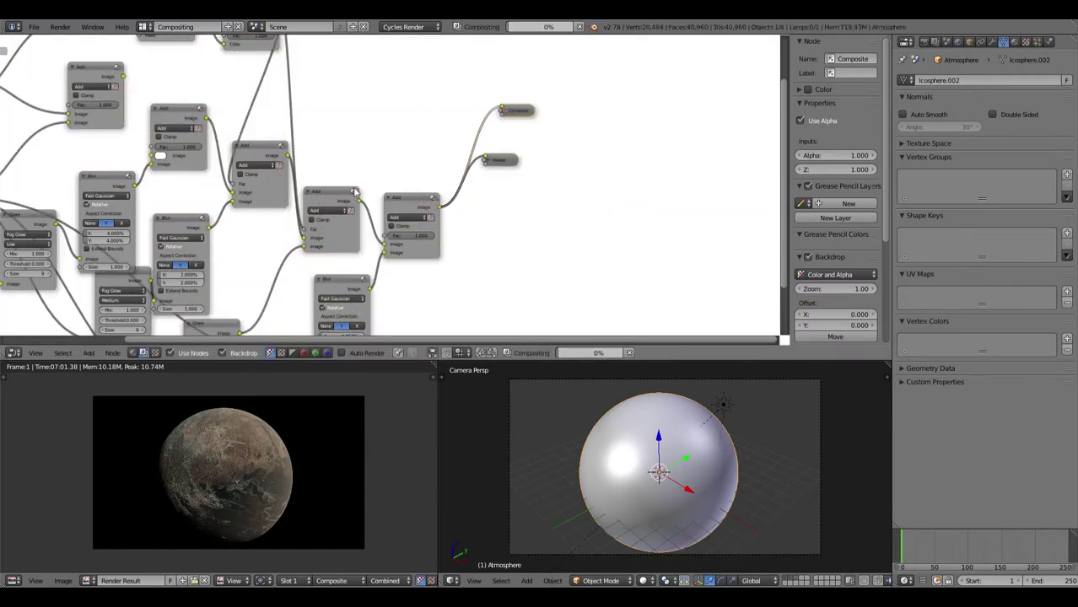
pyautogui.moveTo(356, 192); pyautogui.dragTo(571, 245, button='middle')
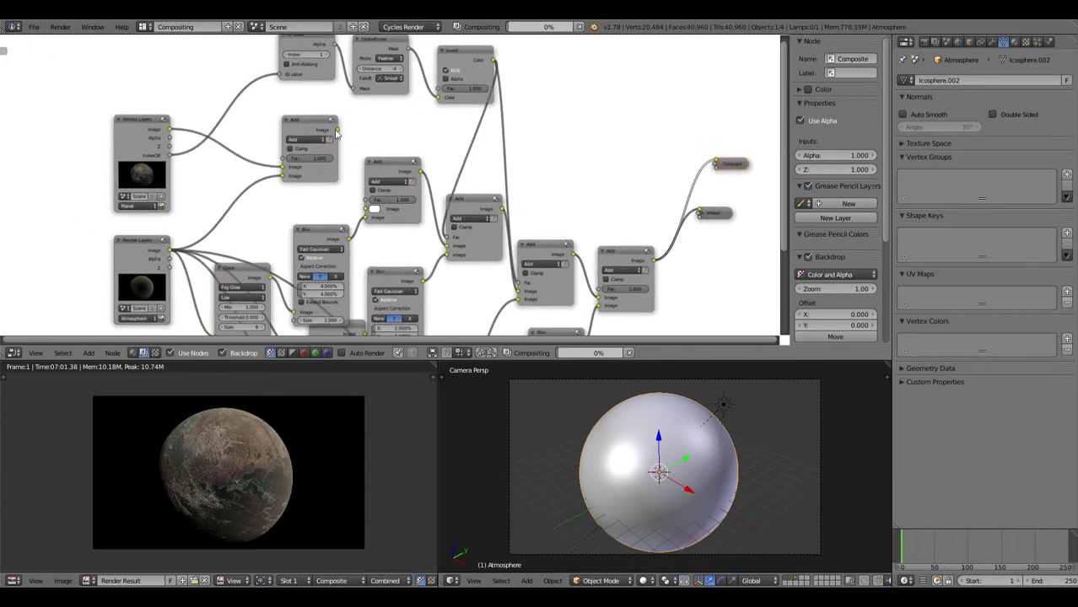
pyautogui.press('Escape')
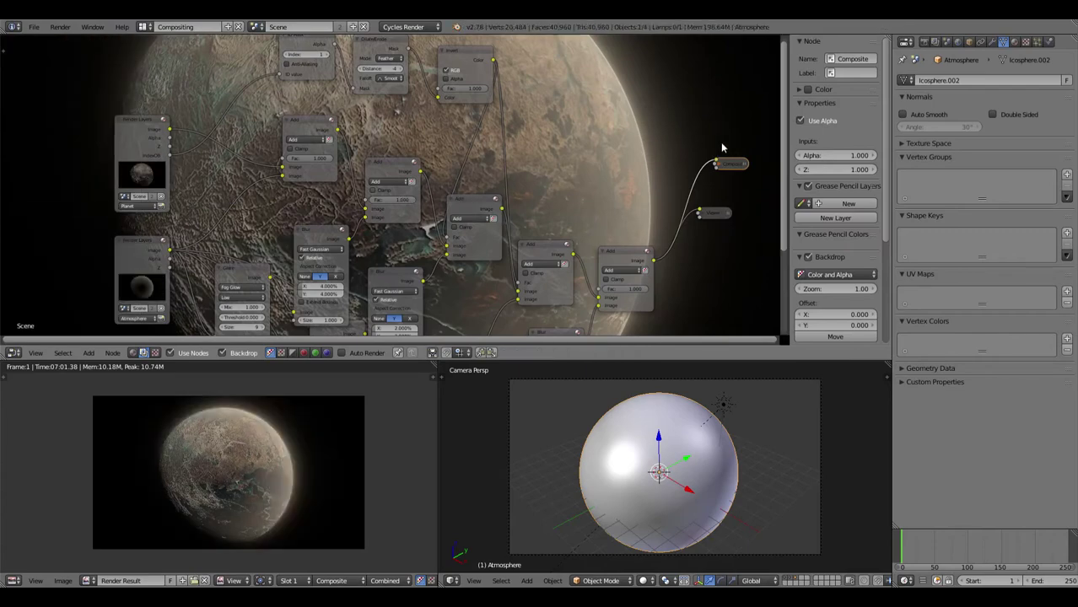
pyautogui.moveTo(673, 121); pyautogui.dragTo(494, 173, button='middle')
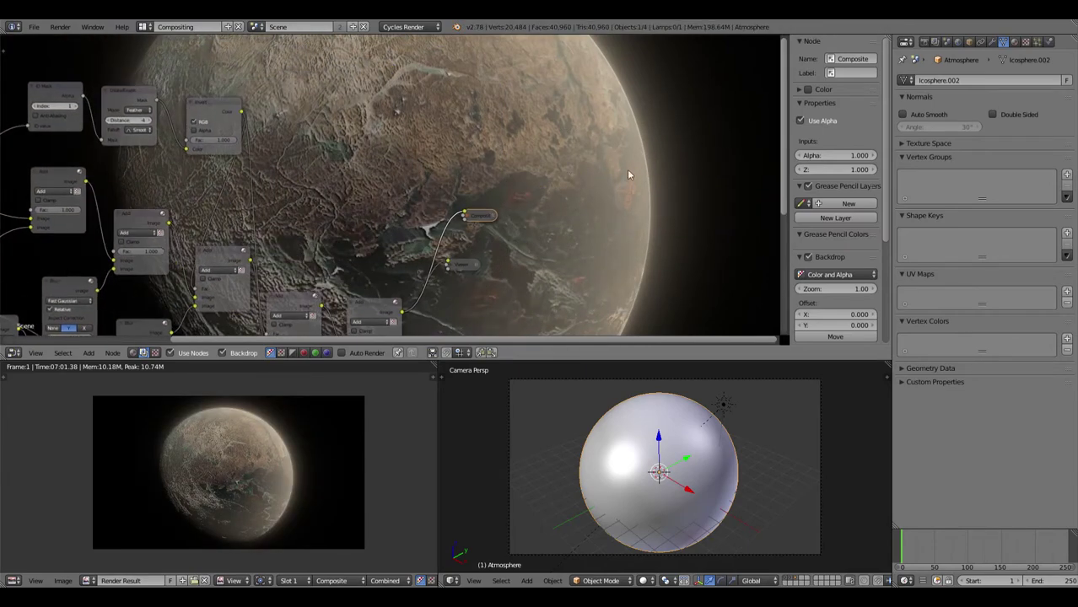
pyautogui.scroll(3, 590, 285)
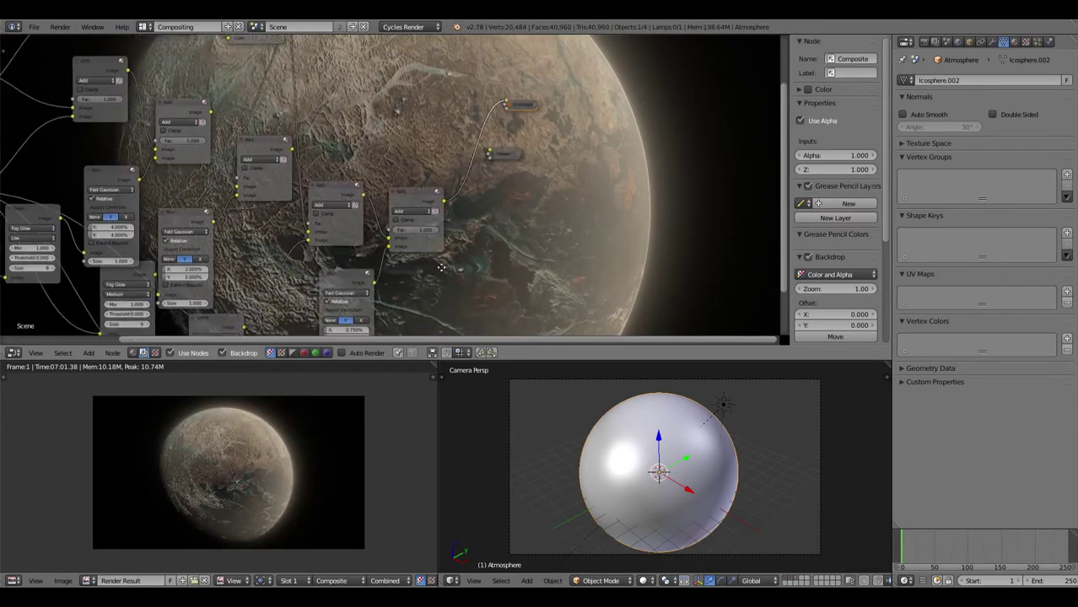
pyautogui.moveTo(557, 245); pyautogui.dragTo(491, 174, button='middle')
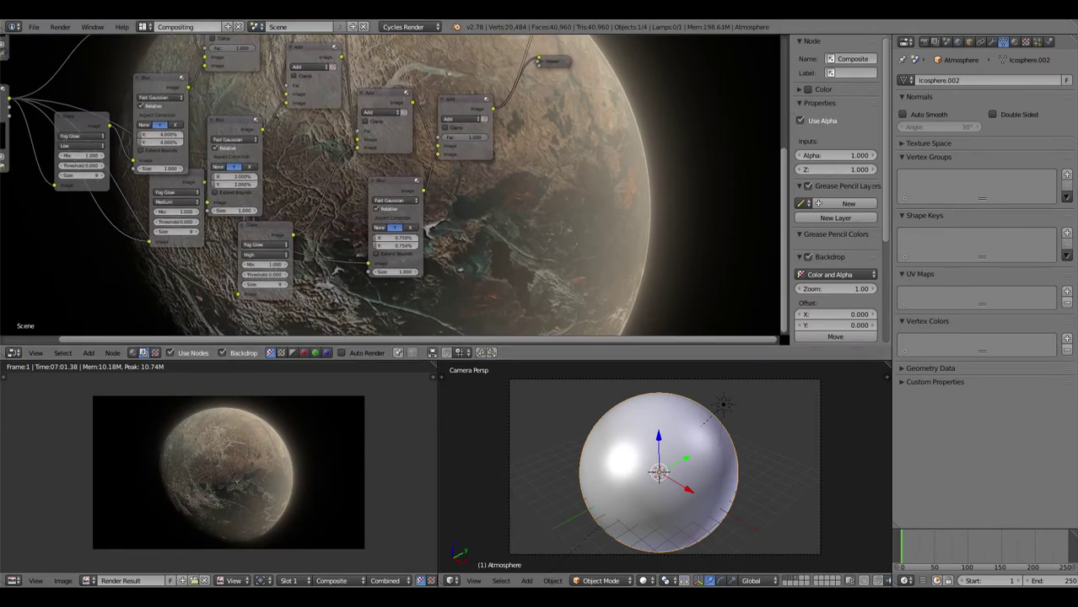
# Switch to the Default screen layout and show the camera view in rendered shading.
pyautogui.click(143, 27)
pyautogui.click(160, 77)
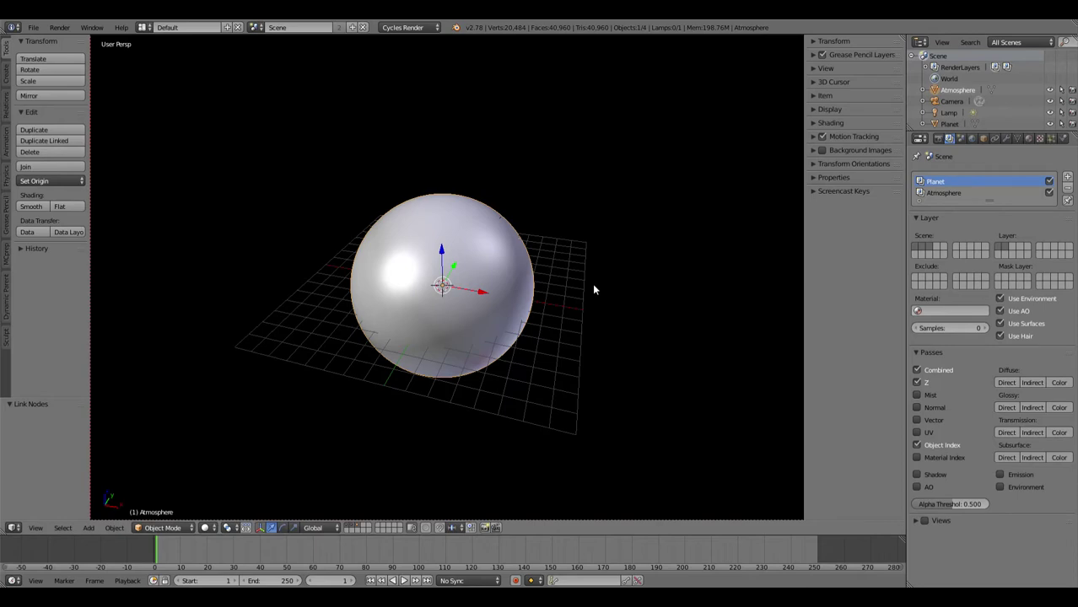
pyautogui.press('KP_0')
pyautogui.hotkey('shift', 'z')
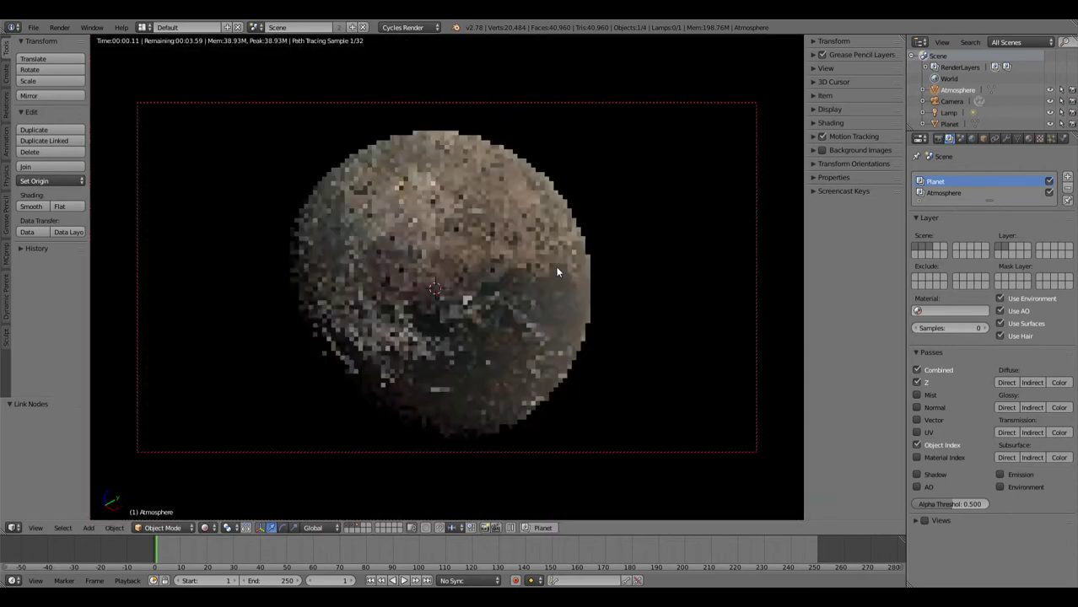
pyautogui.hotkey('shift', 'z')
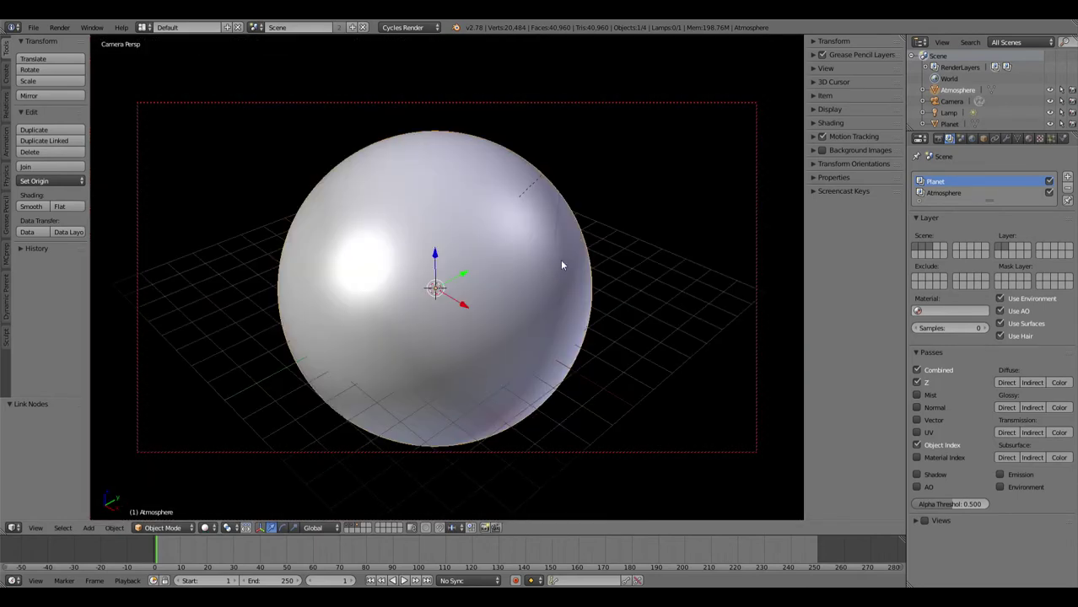
pyautogui.hotkey('shift', 'z')
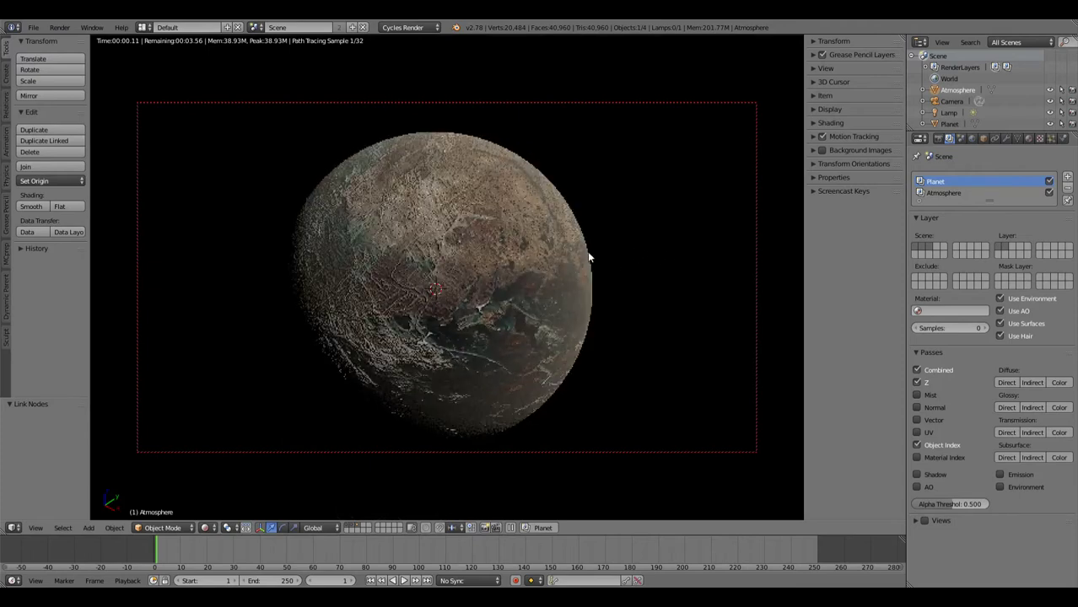
# Reframe the camera with a slight orbit and pull it back so the planet fills less of the frame.
pyautogui.moveTo(589, 257)
pyautogui.mouseDown(button='middle')
pyautogui.moveTo(524, 247)
pyautogui.moveTo(514, 274)
pyautogui.moveTo(601, 270)
pyautogui.mouseUp(button='middle')
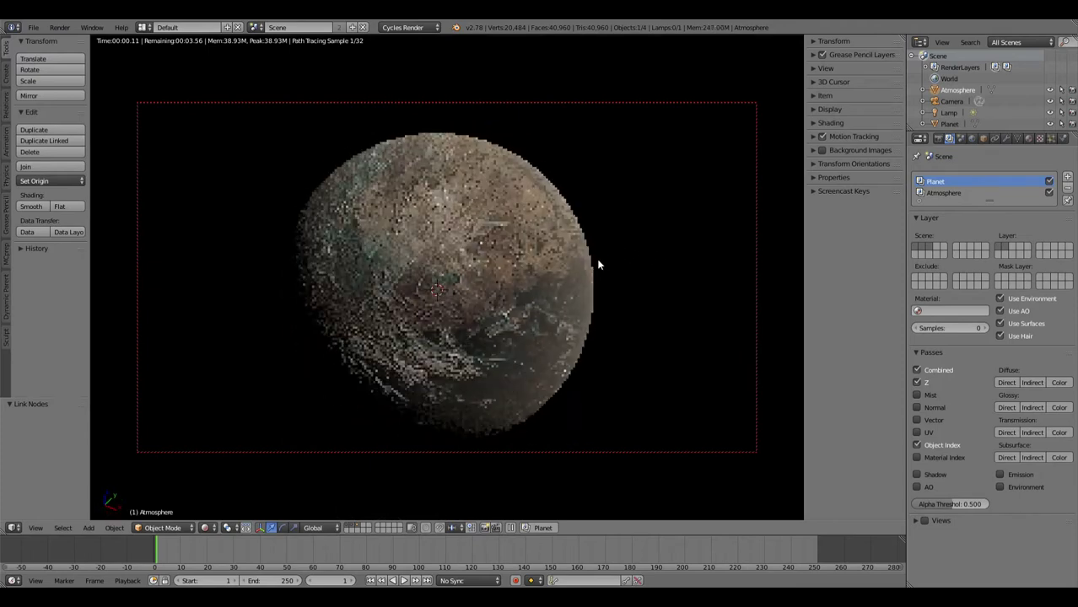
pyautogui.scroll(-5, 597, 265)
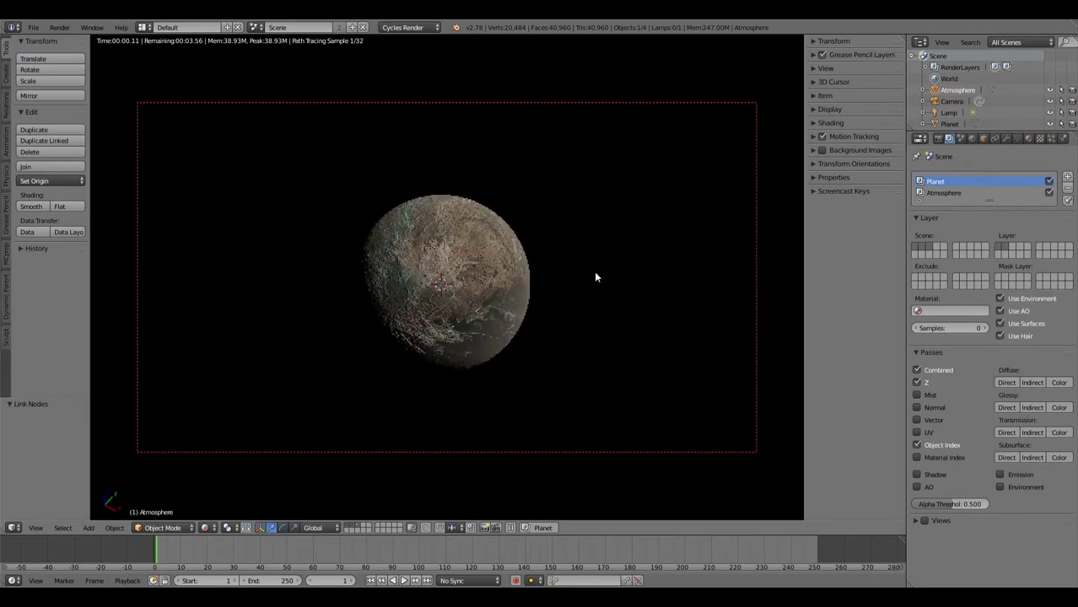
pyautogui.scroll(2, 594, 271)
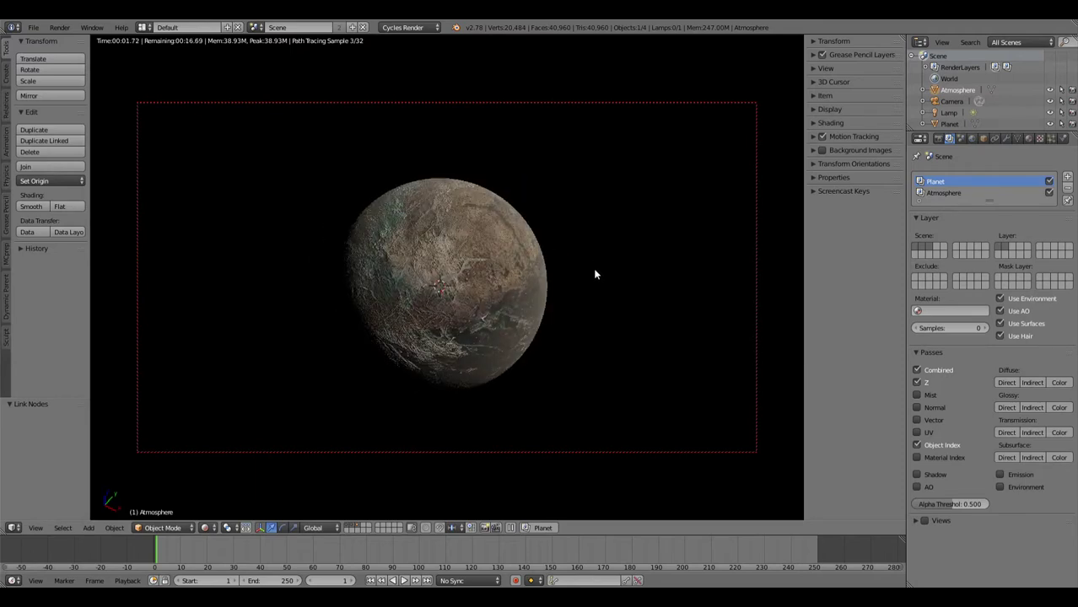
pyautogui.scroll(8, 515, 283)
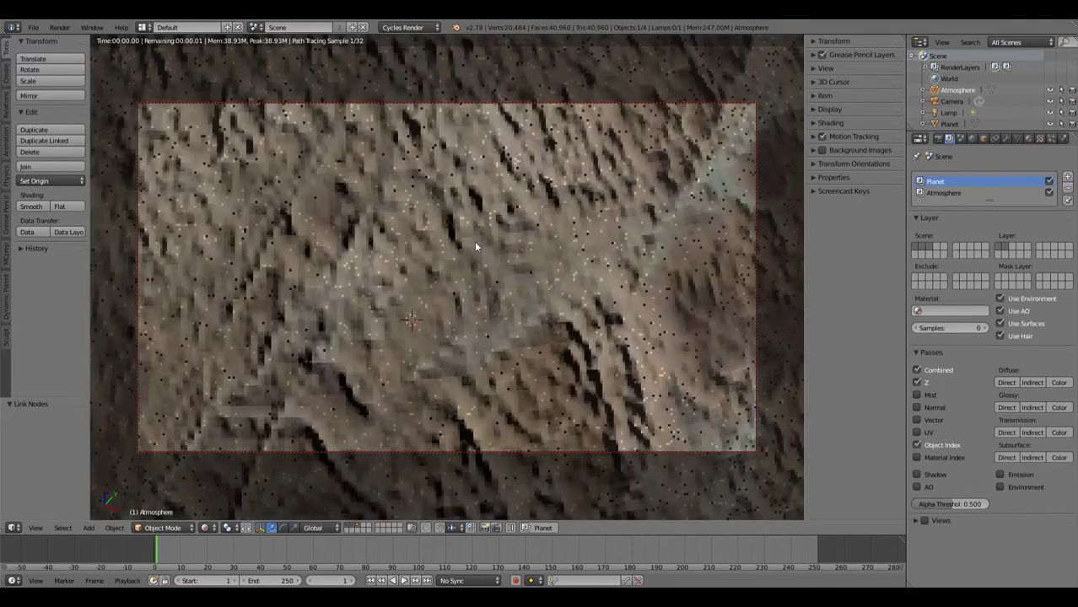
pyautogui.scroll(-1, 506, 287)
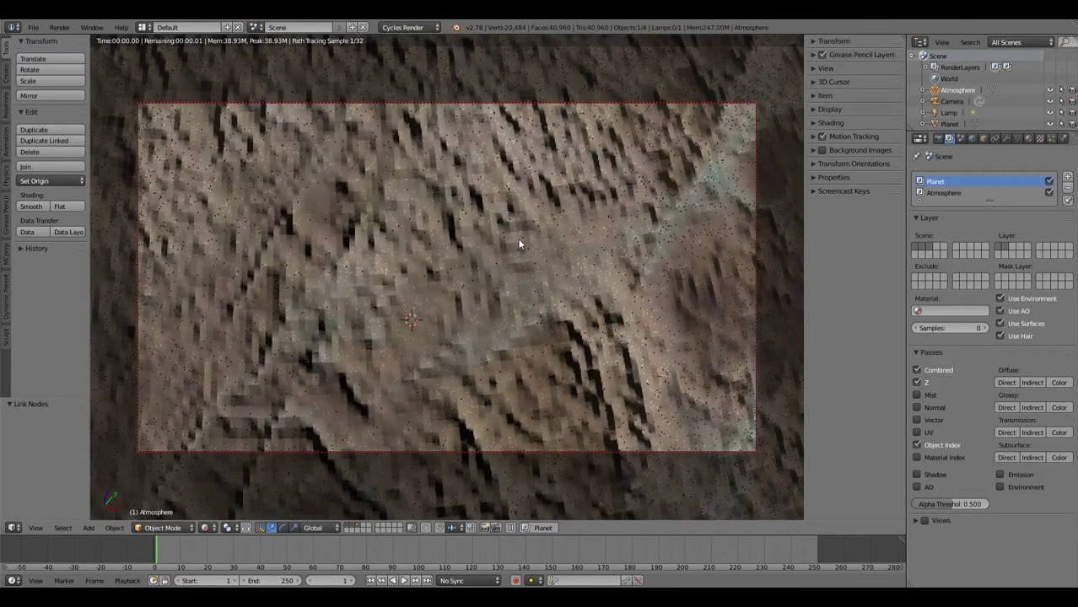
pyautogui.scroll(-8, 521, 243)
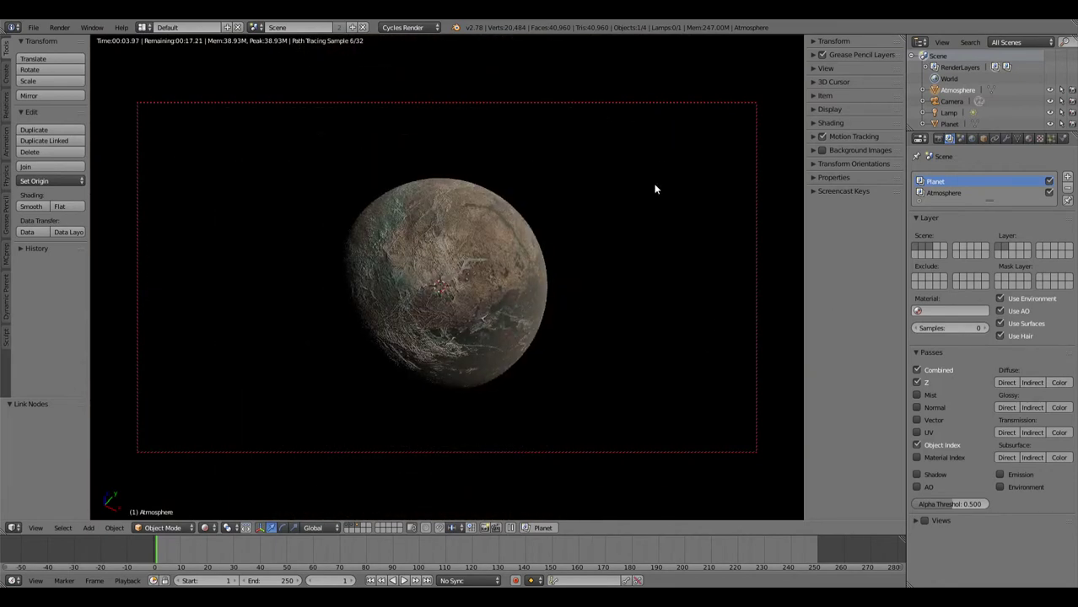
# Hide the 3D view's side properties and show the Render settings, with the viewport back in solid shading.
pyautogui.press('n')
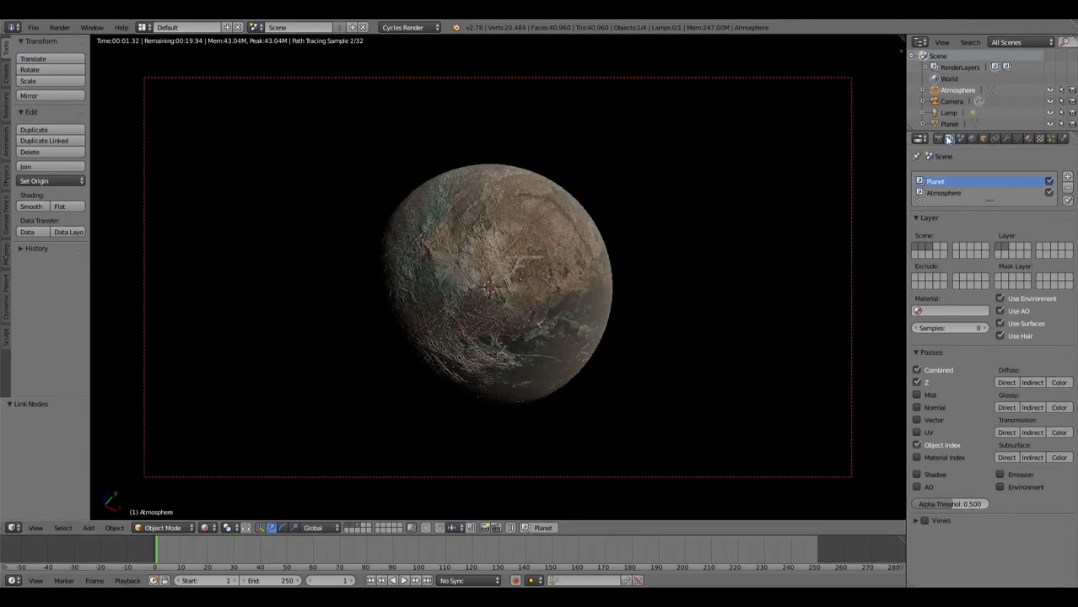
pyautogui.click(938, 138)
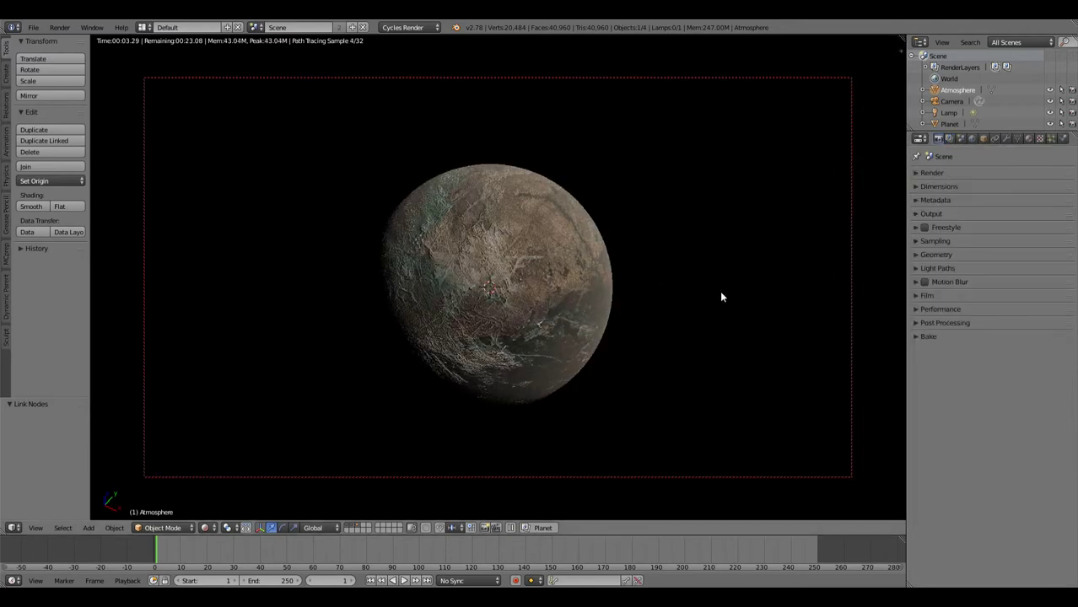
pyautogui.hotkey('shift', 'z')
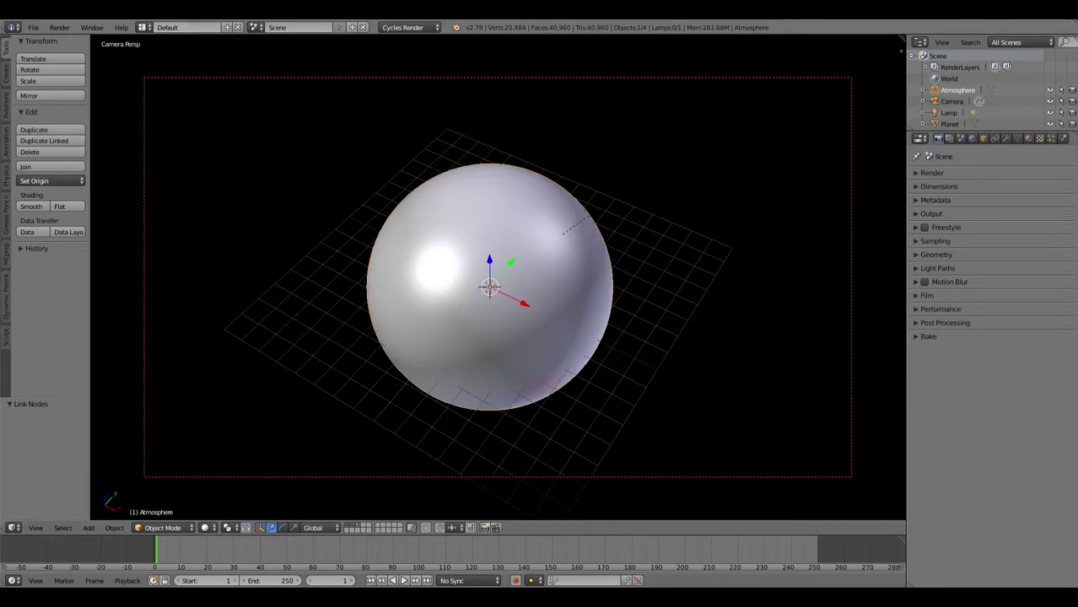
# Check the node setup in the Compositing layout and return to the Default layout.
pyautogui.click(144, 27)
pyautogui.click(162, 65)
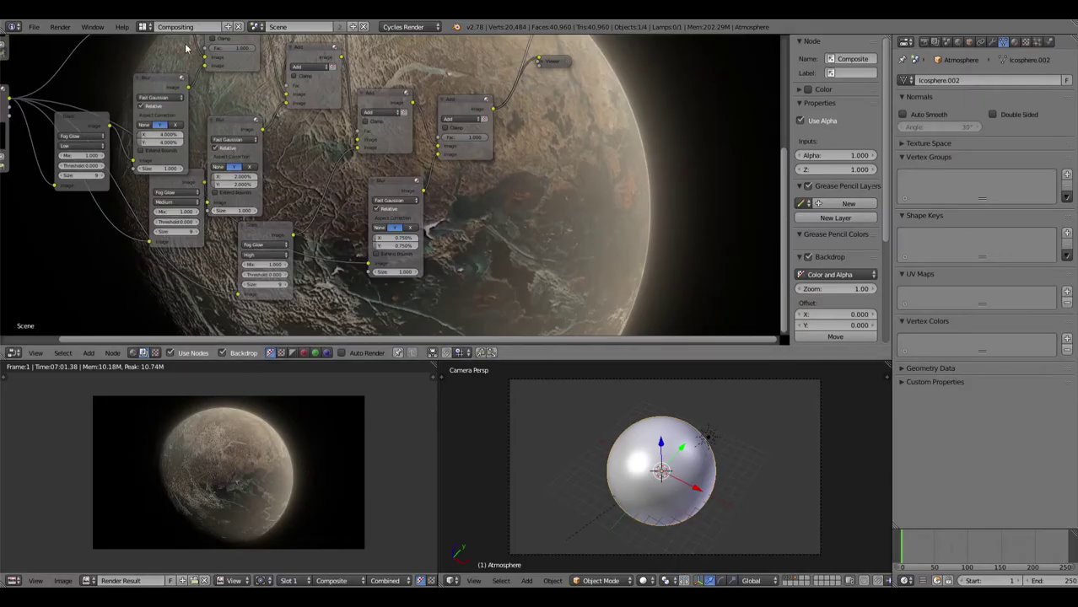
pyautogui.click(146, 27)
pyautogui.click(157, 78)
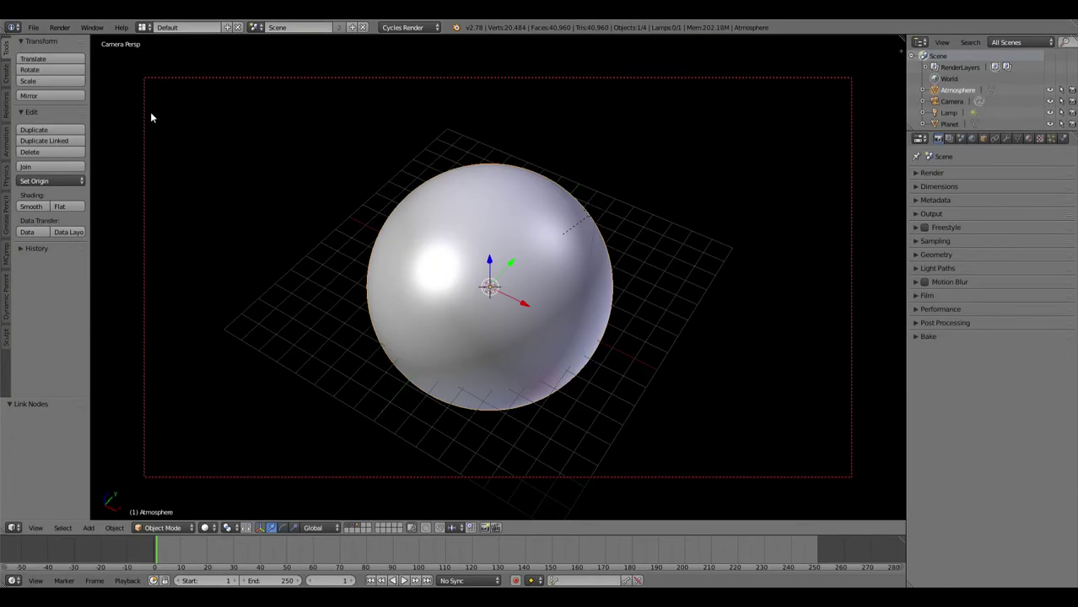
# Turn the 3D view into an image editor and display the Planet_2_d.png texture in full.
pyautogui.click(15, 528)
pyautogui.click(40, 438)
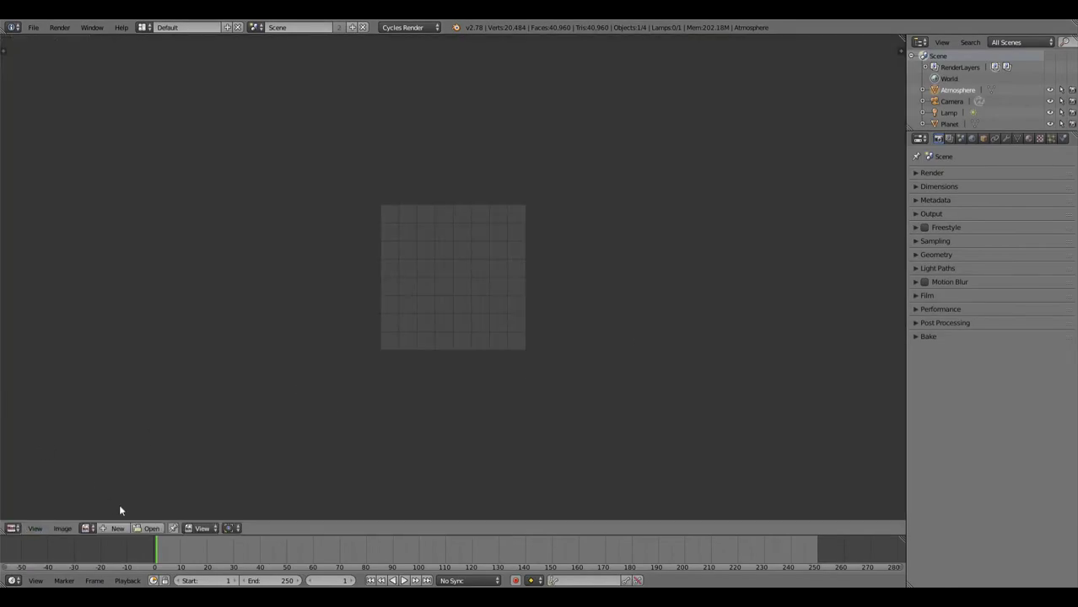
pyautogui.click(209, 528)
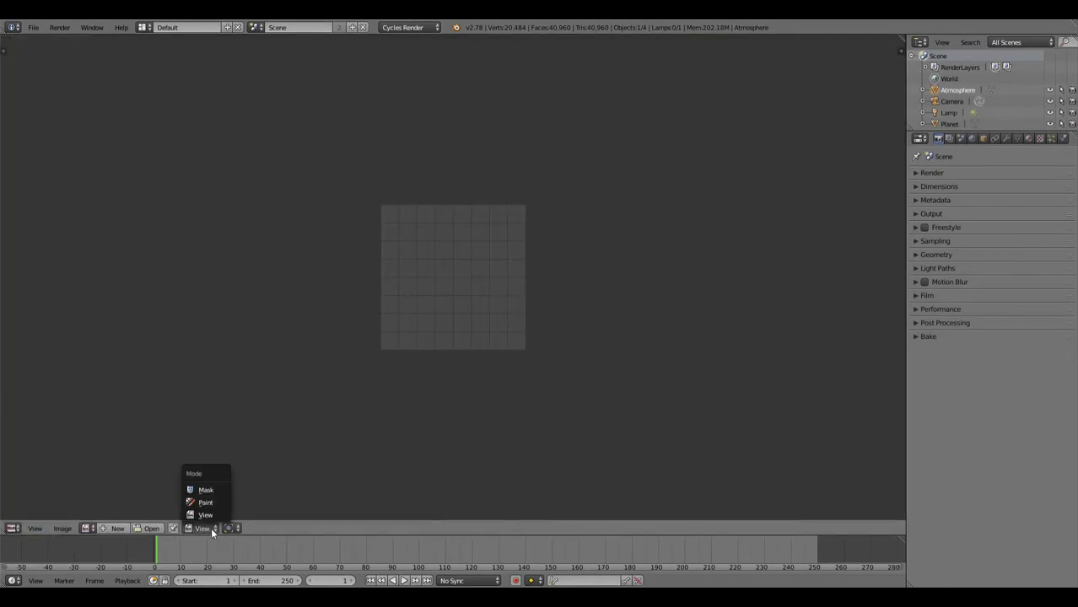
pyautogui.click(211, 528)
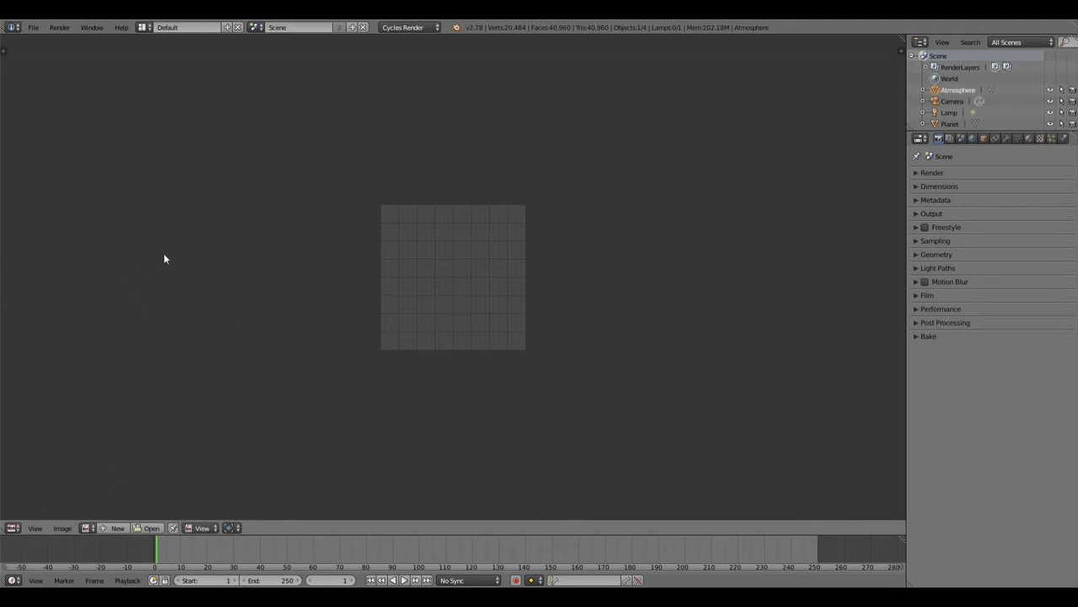
pyautogui.click(39, 527)
pyautogui.click(64, 528)
pyautogui.click(87, 528)
pyautogui.click(112, 414)
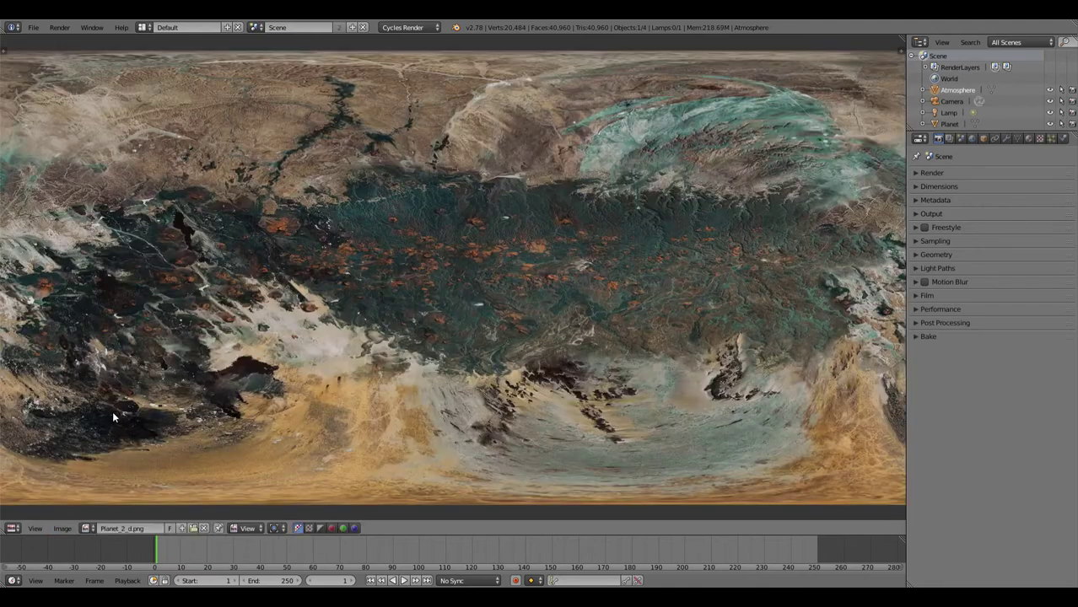
pyautogui.click(144, 27)
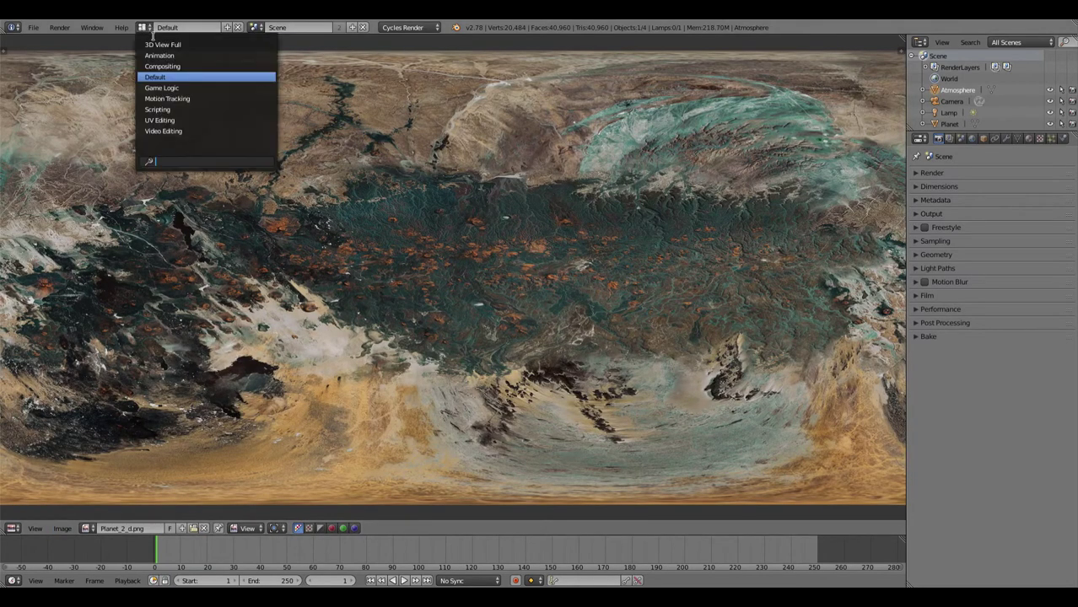
pyautogui.scroll(-1, 648, 224)
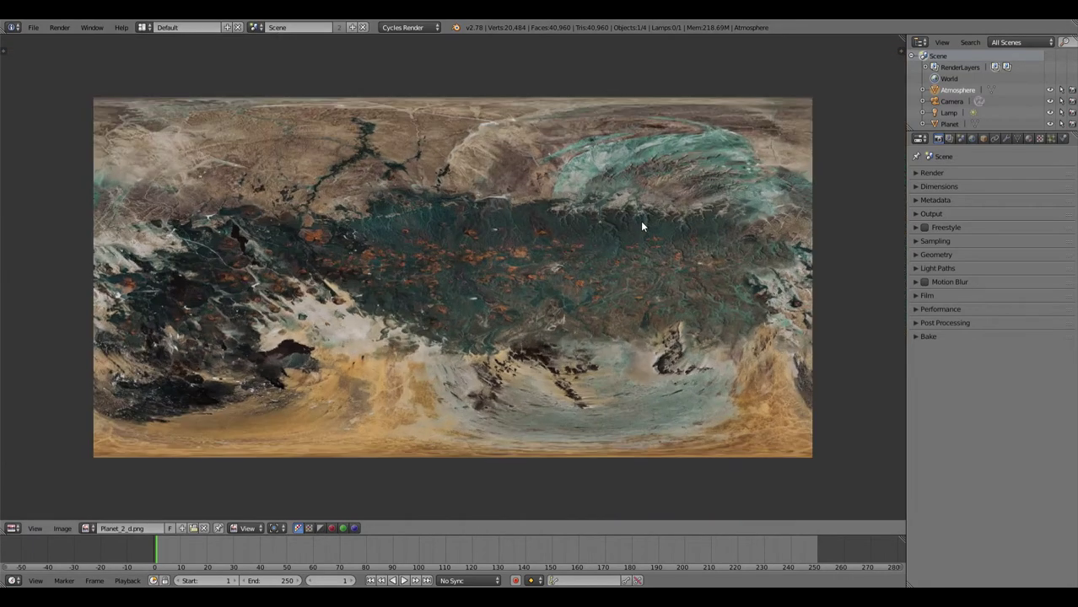
# Switch to the Compositing layout and enlarge the Render Result area to examine the rendered planet.
pyautogui.click(144, 27)
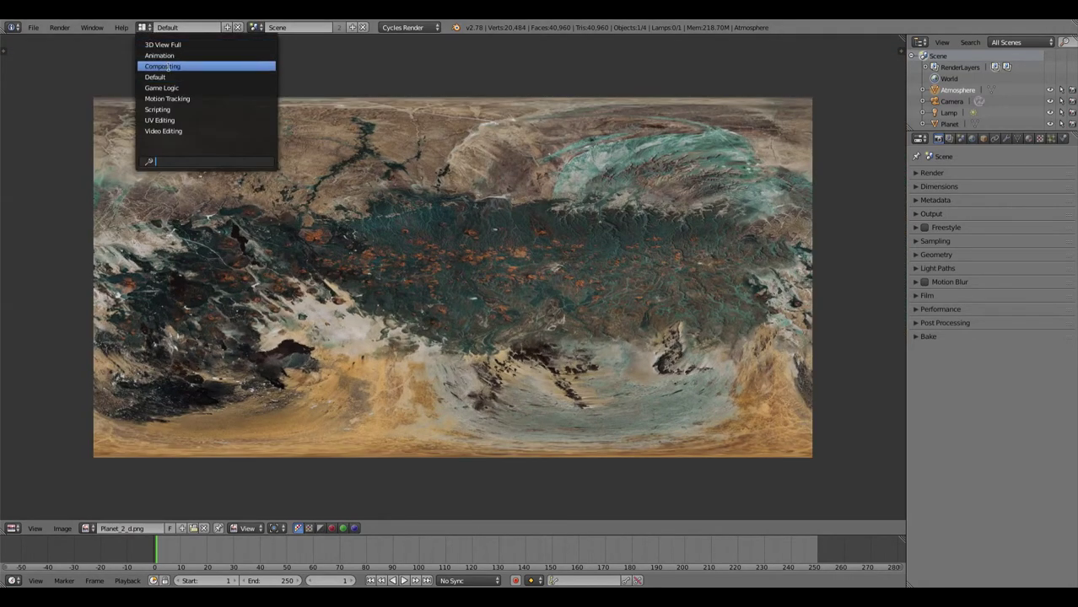
pyautogui.click(168, 66)
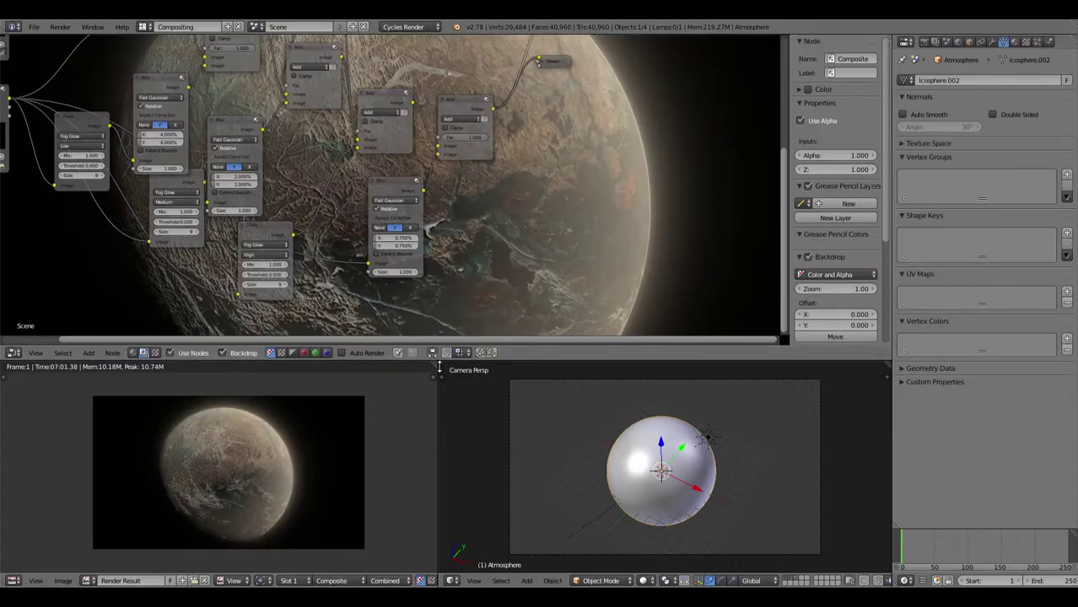
pyautogui.moveTo(440, 365); pyautogui.dragTo(440, 78)
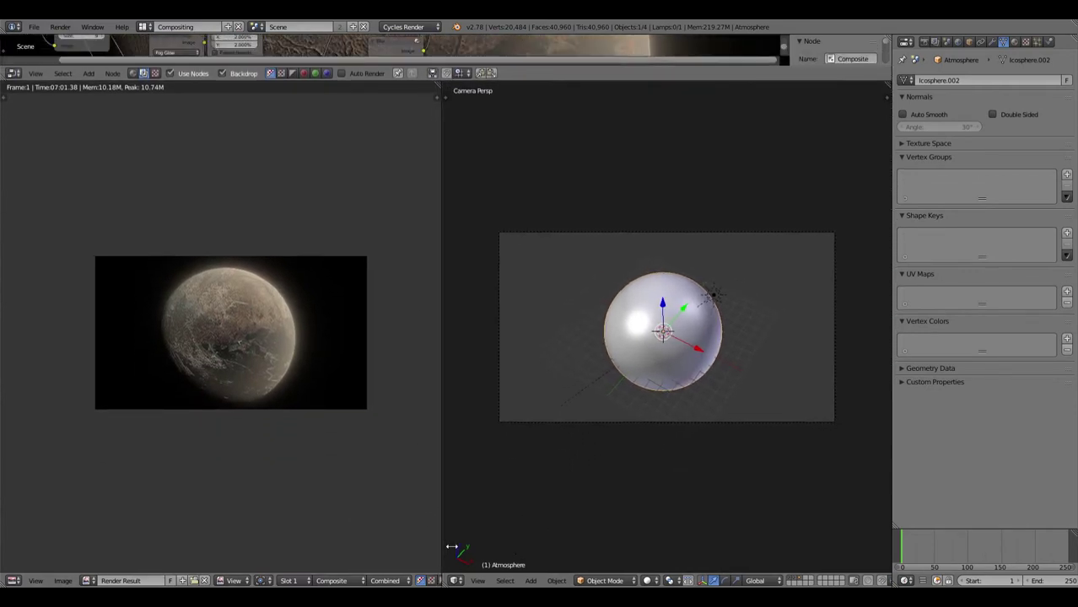
pyautogui.moveTo(444, 551); pyautogui.dragTo(835, 551)
pyautogui.scroll(5, 521, 344)
pyautogui.scroll(-1, 520, 344)
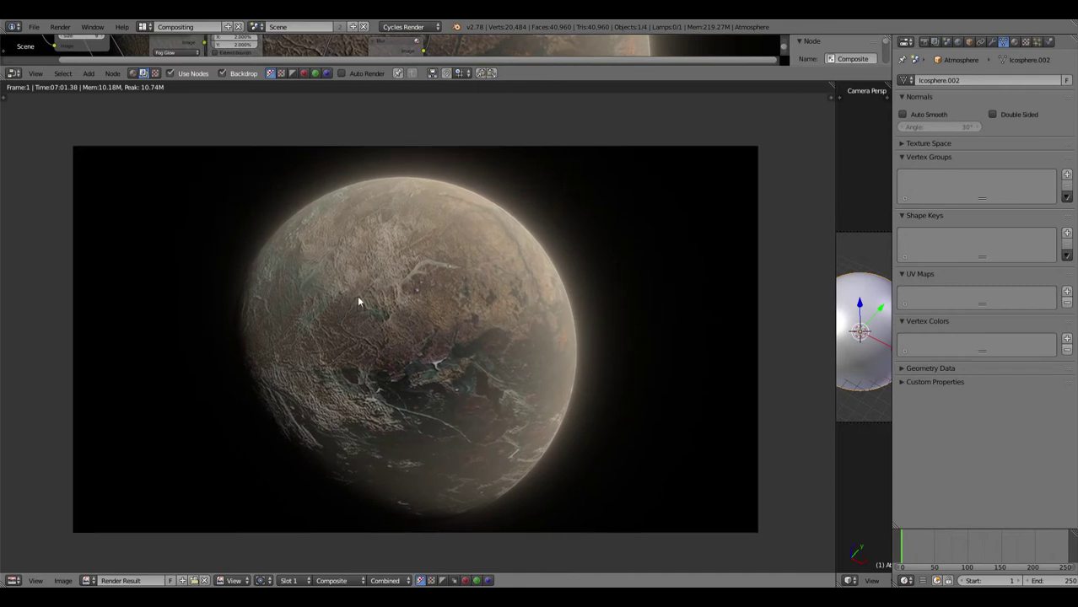
# Return to the Default layout and turn its image editor back into the 3D view.
pyautogui.click(144, 27)
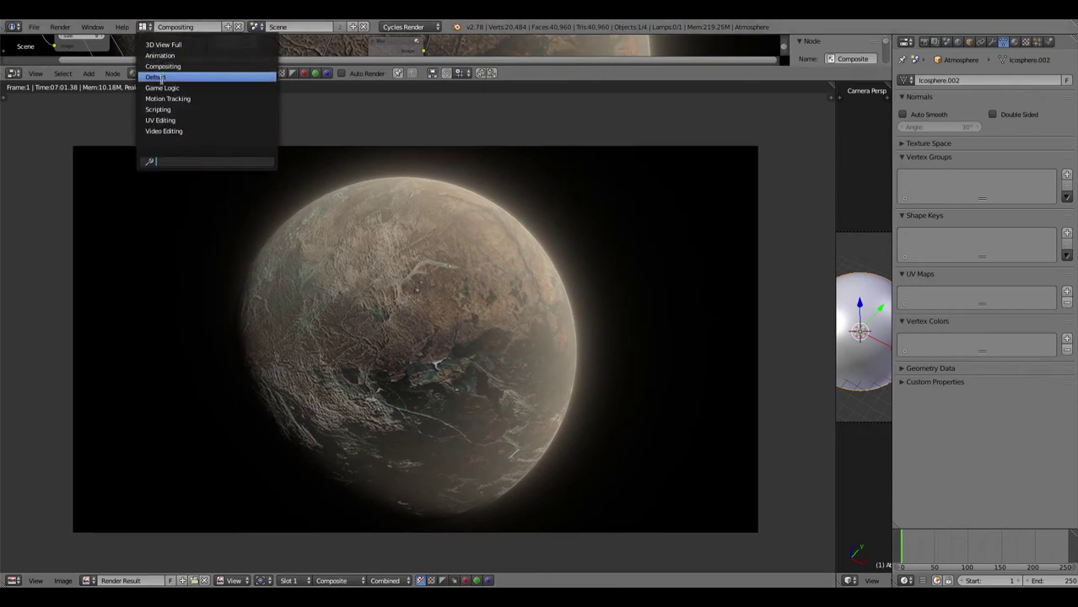
pyautogui.press('Escape')
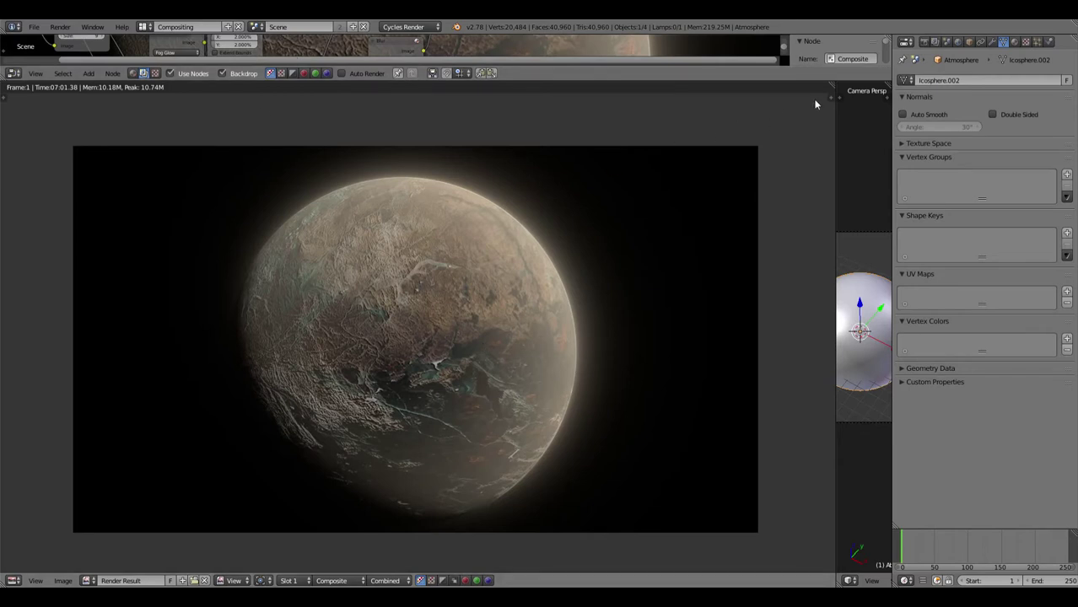
pyautogui.click(144, 27)
pyautogui.click(165, 77)
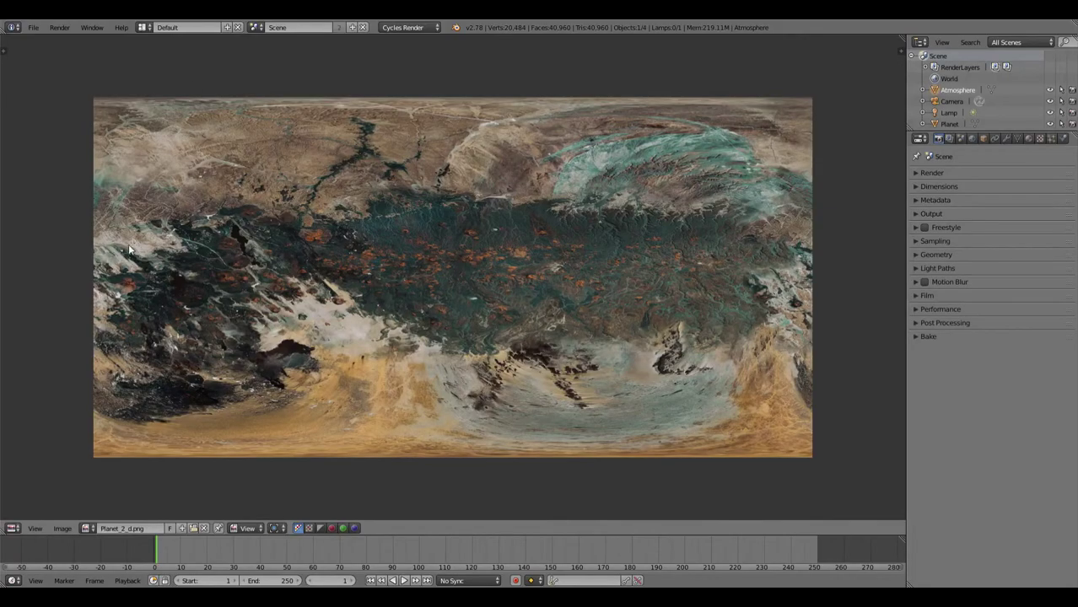
pyautogui.click(13, 528)
pyautogui.click(30, 513)
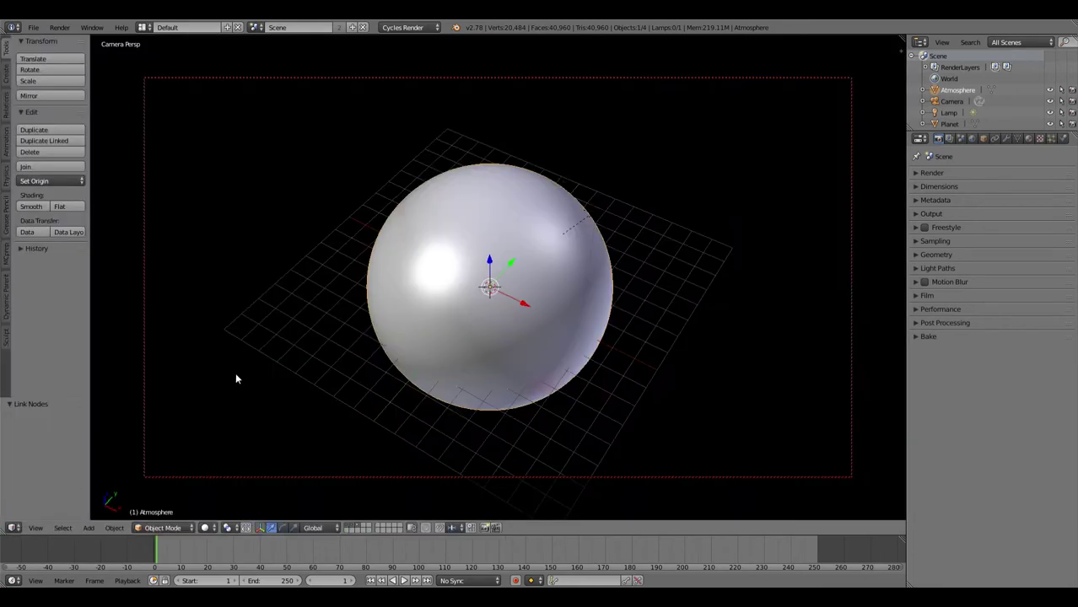
# Insert a rotation keyframe for the atmosphere sphere at frame 1.
pyautogui.press('i')
pyautogui.click(558, 255)
# Rotate the atmosphere sphere 3600° about the global Z axis while still at frame 1.
pyautogui.press('r')
pyautogui.press('z')
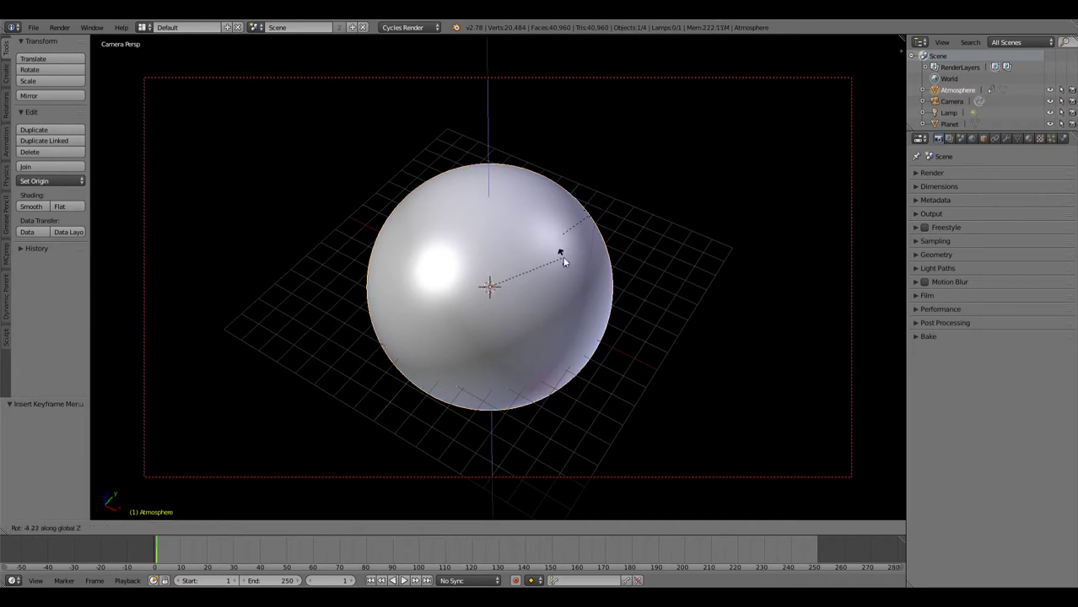
pyautogui.write('3600')
pyautogui.press('Return')
# Go to frame 250, rotate the atmosphere sphere 3600° about the global Z axis, and insert a rotation keyframe.
pyautogui.moveTo(801, 548); pyautogui.dragTo(817, 548)
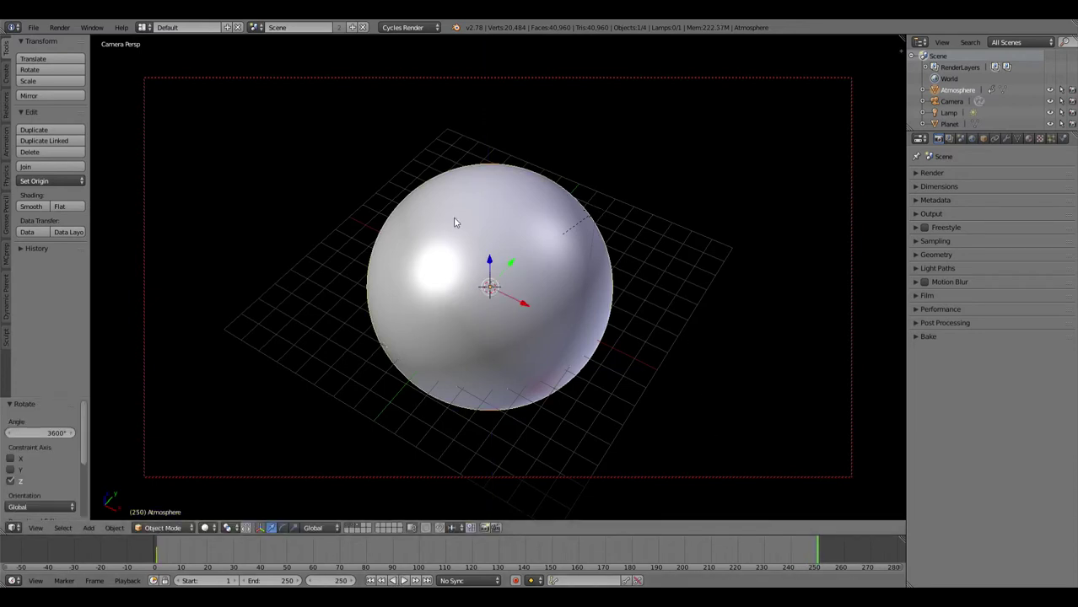
pyautogui.write('rz')
pyautogui.write('3')
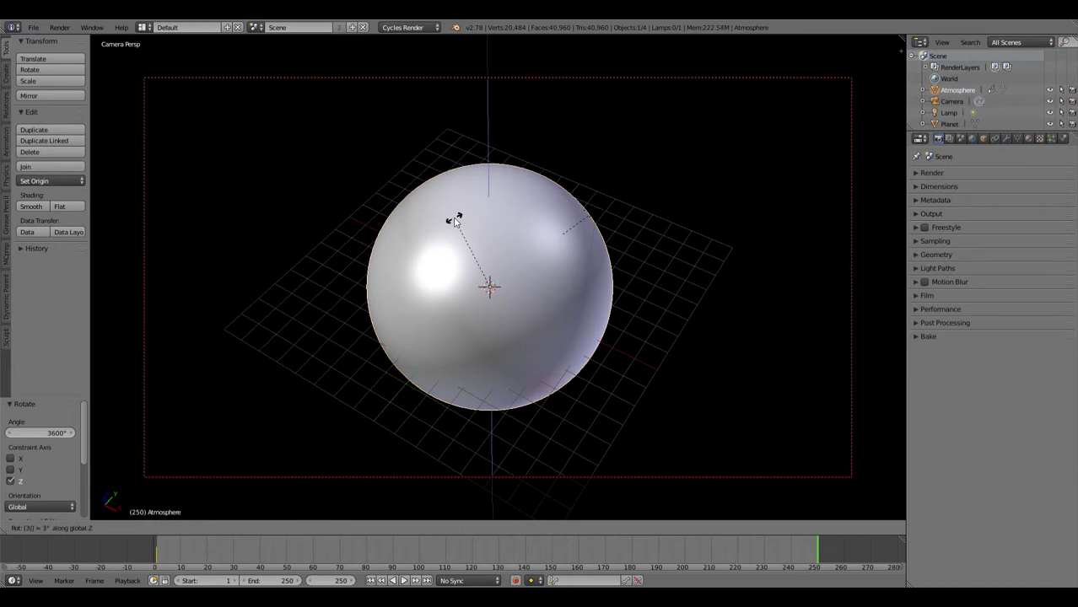
pyautogui.write('600')
pyautogui.press('Return')
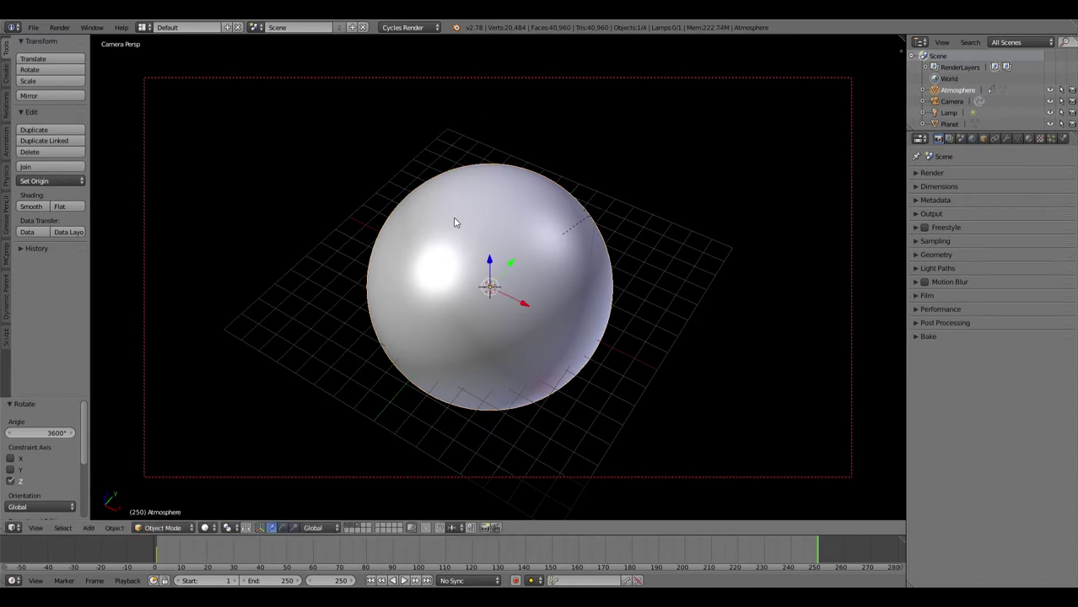
pyautogui.press('i')
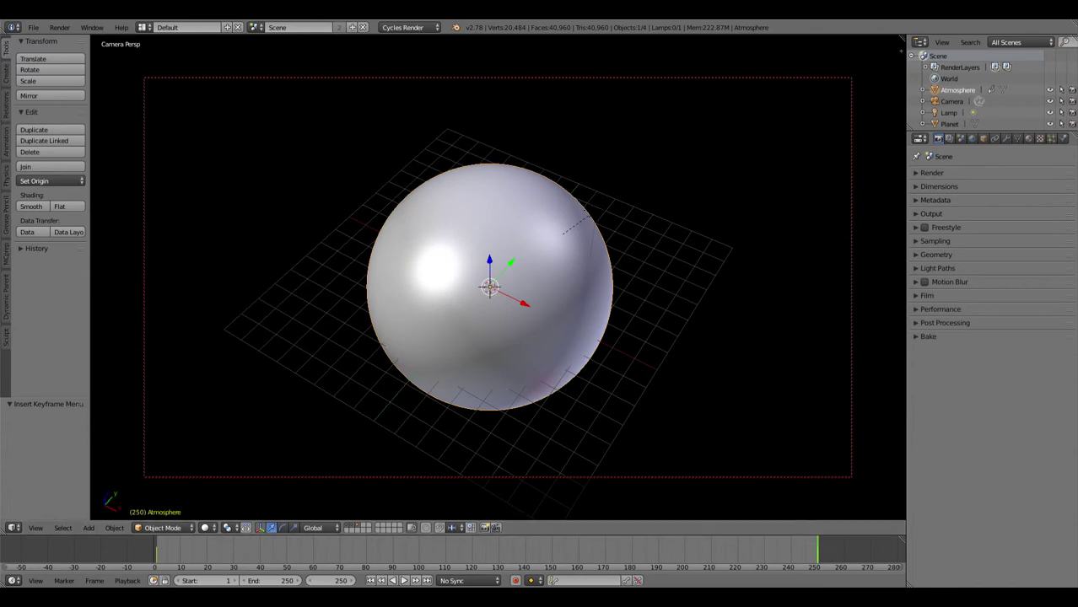
# Preview the rotation animation at several frames in rendered shading, then return the viewport to solid shading.
pyautogui.hotkey('shift', 'z')
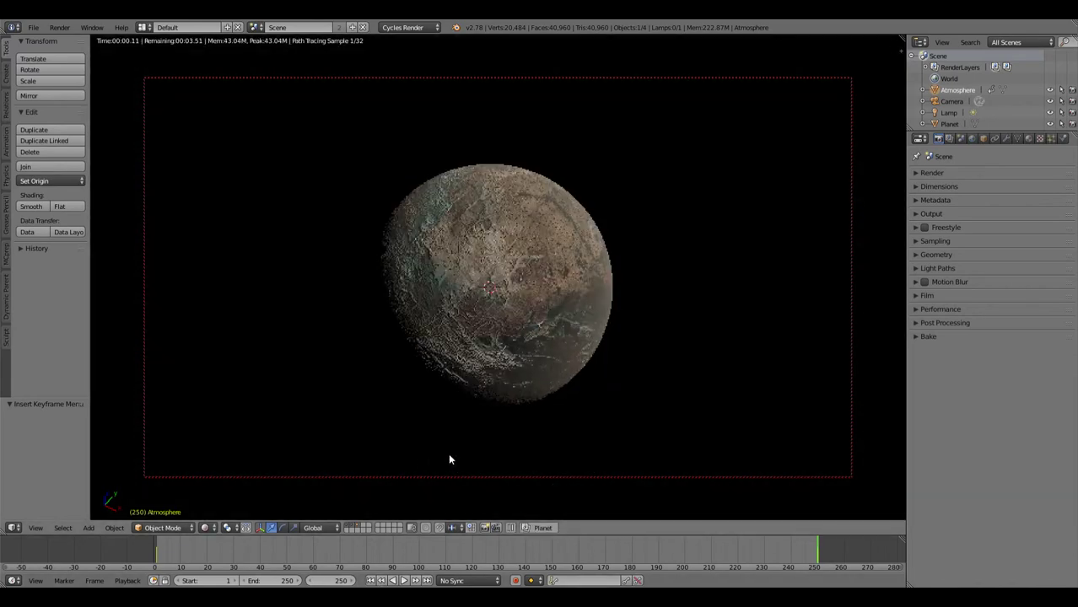
pyautogui.click(404, 582)
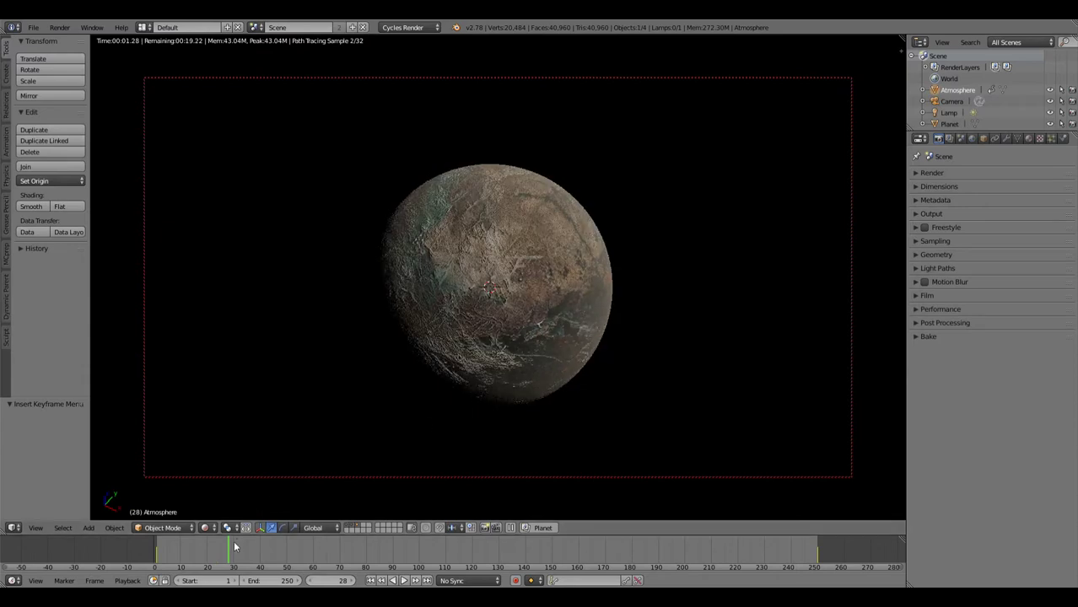
pyautogui.moveTo(240, 553); pyautogui.dragTo(462, 546)
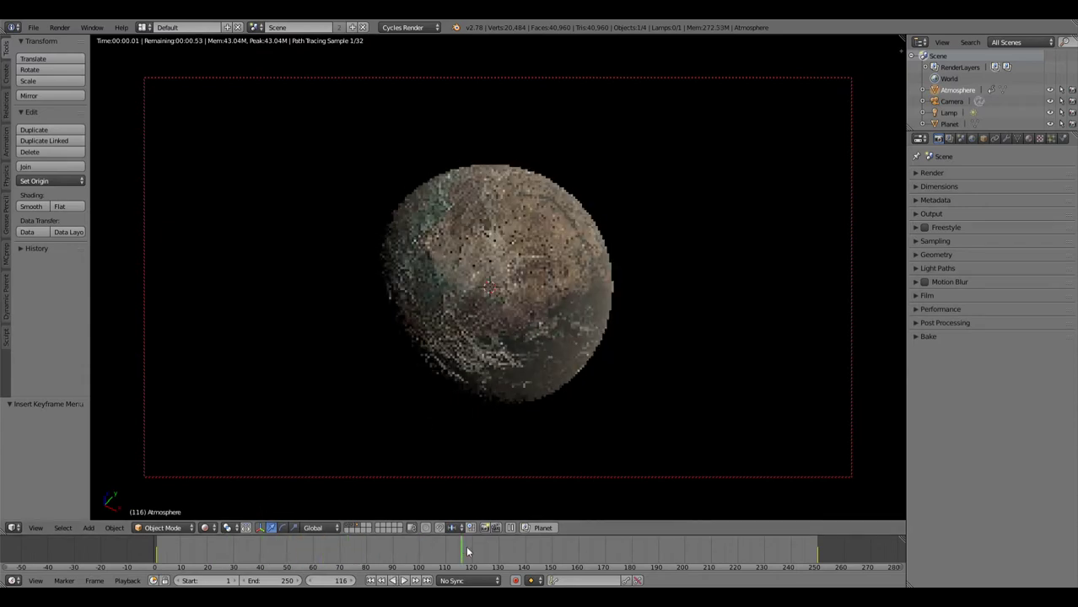
pyautogui.click(616, 546)
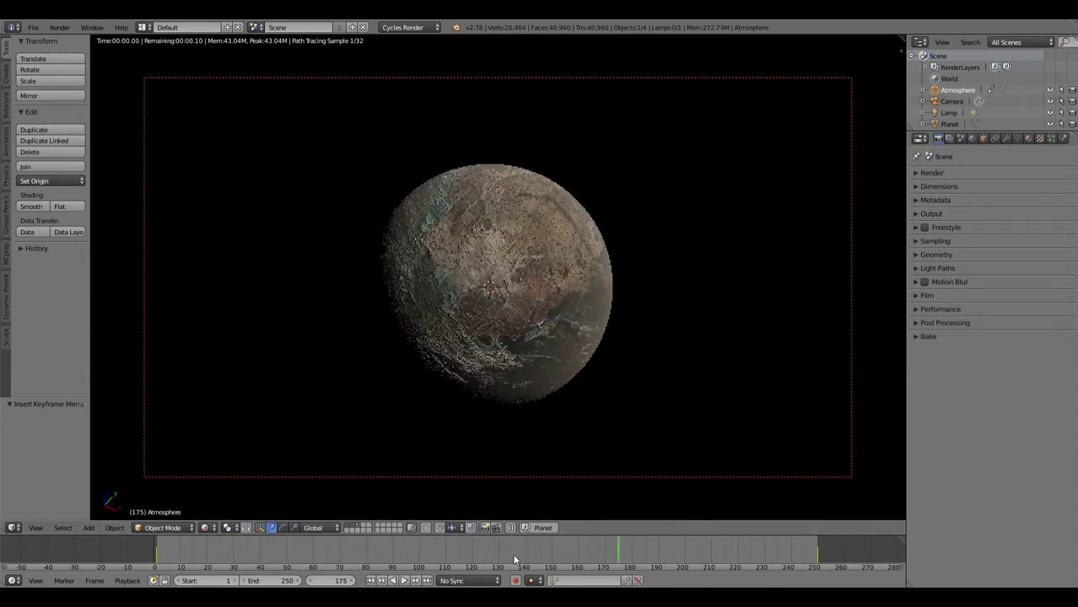
pyautogui.hotkey('shift', 'z')
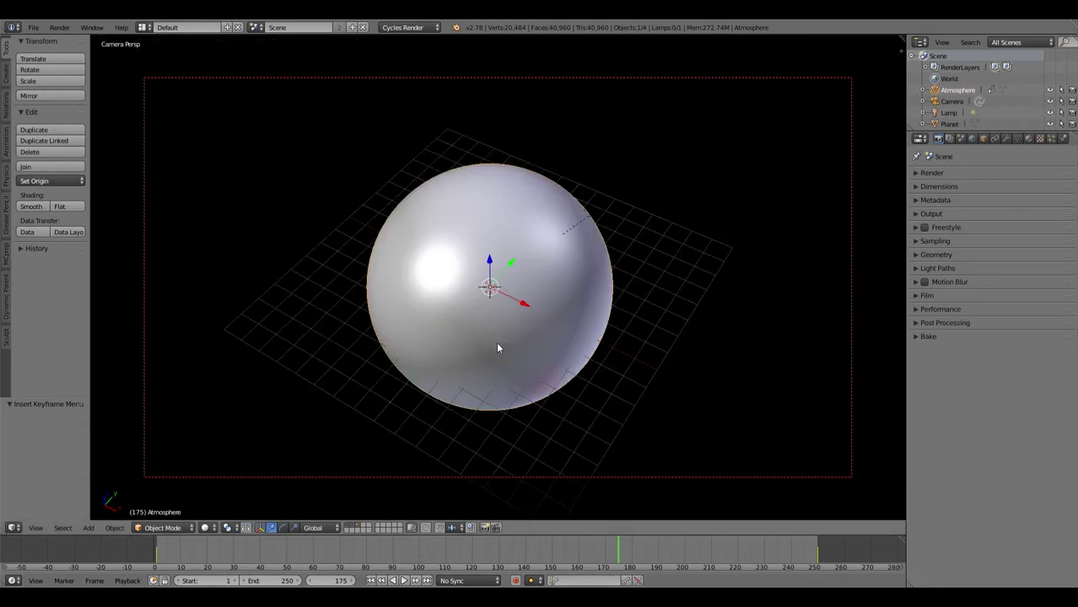
# In the object's transform properties, set the atmosphere's Z rotation to 3600° at frame 250 and update its rotation keyframe.
pyautogui.click(983, 139)
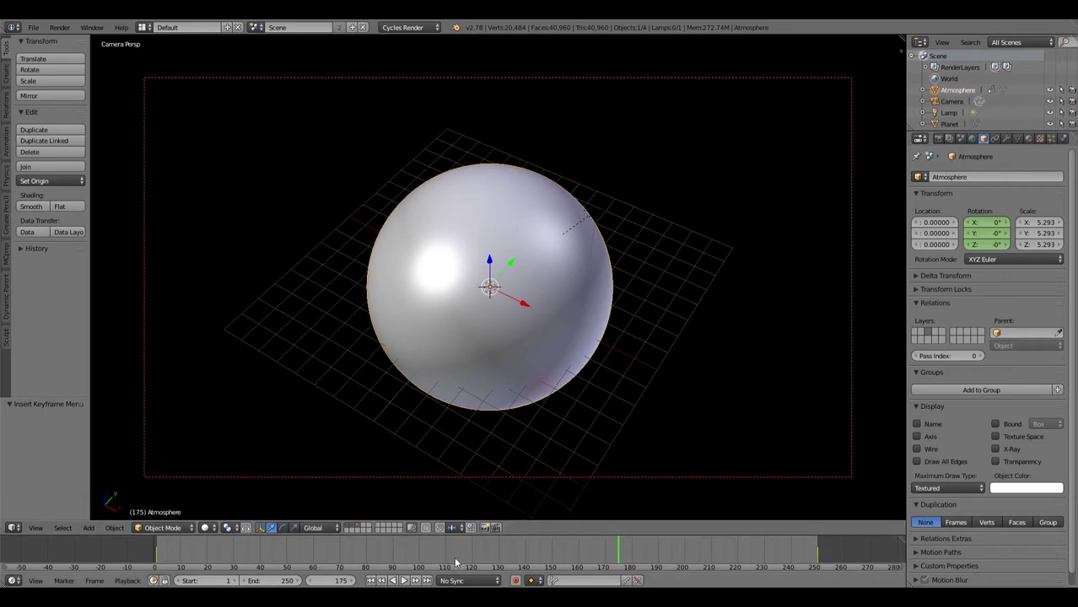
pyautogui.hotkey('alt', 'a')
pyautogui.hotkey('alt', 'a')
pyautogui.click(993, 244)
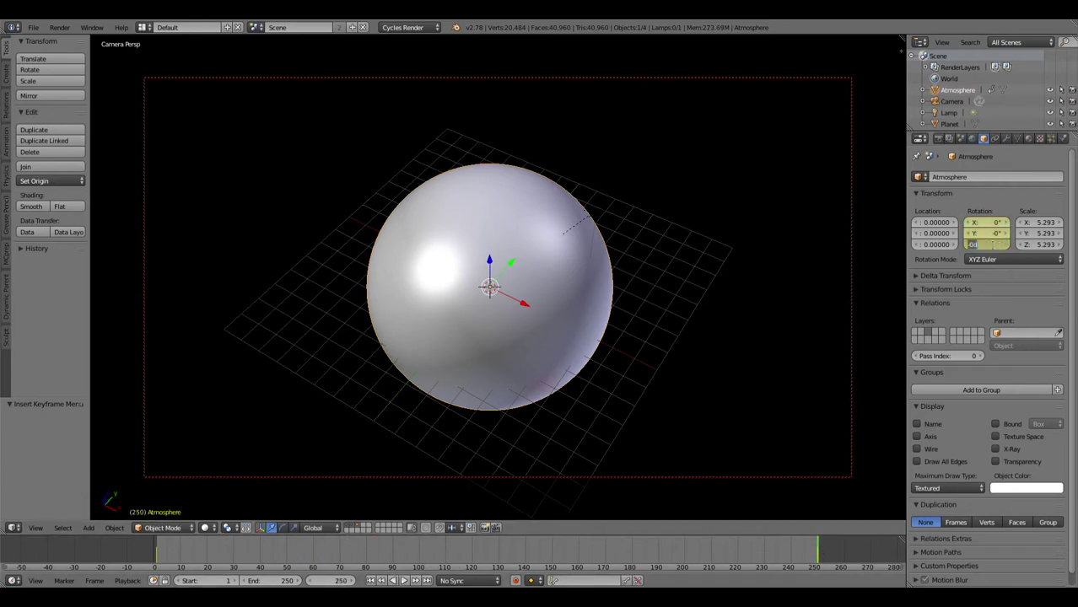
pyautogui.write('1')
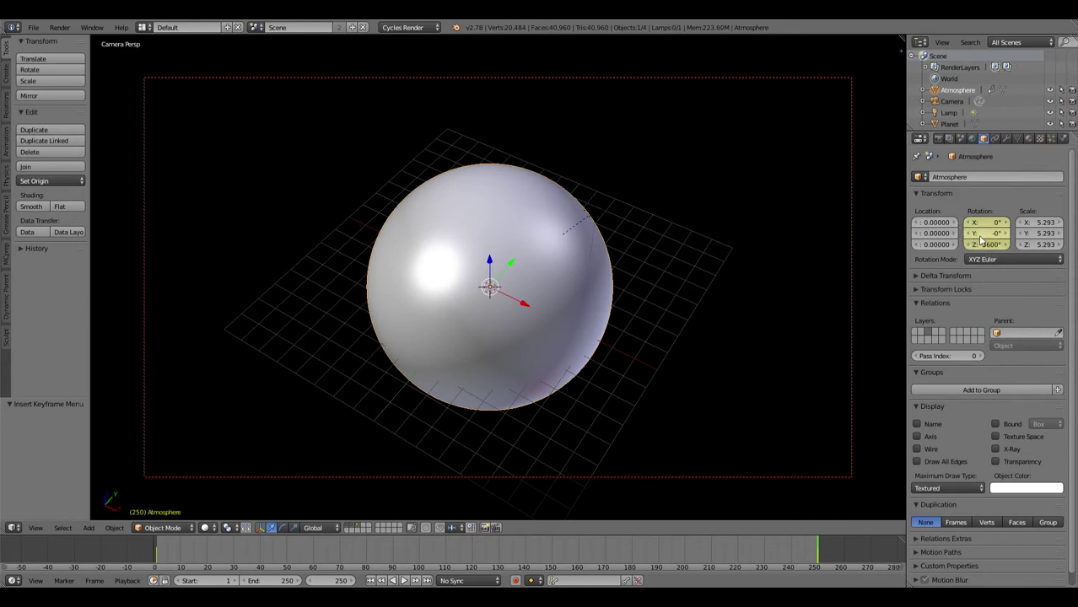
pyautogui.rightClick(970, 245)
pyautogui.click(968, 245)
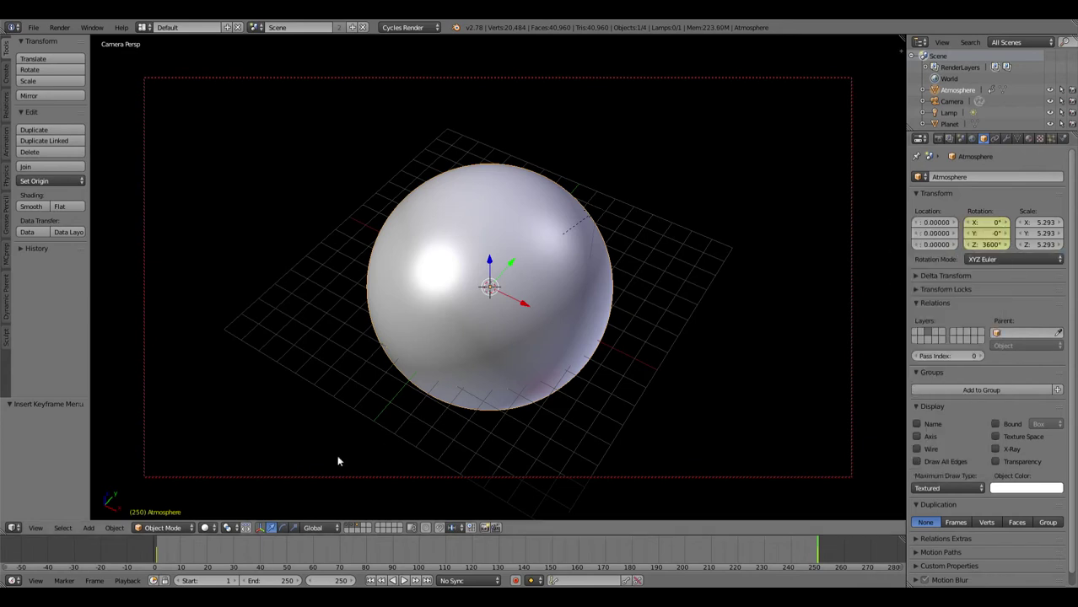
# Play the updated rotation in rendered shading, rewind to frame 1, and scrub through it in solid shading.
pyautogui.hotkey('shift', 'z')
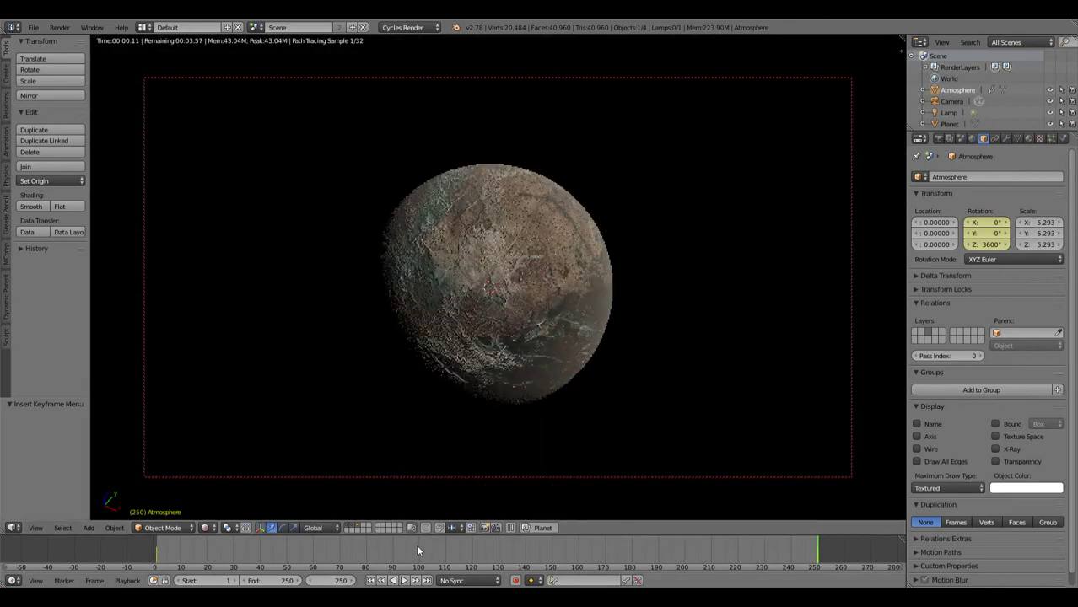
pyautogui.click(375, 548)
pyautogui.hotkey('alt', 'a')
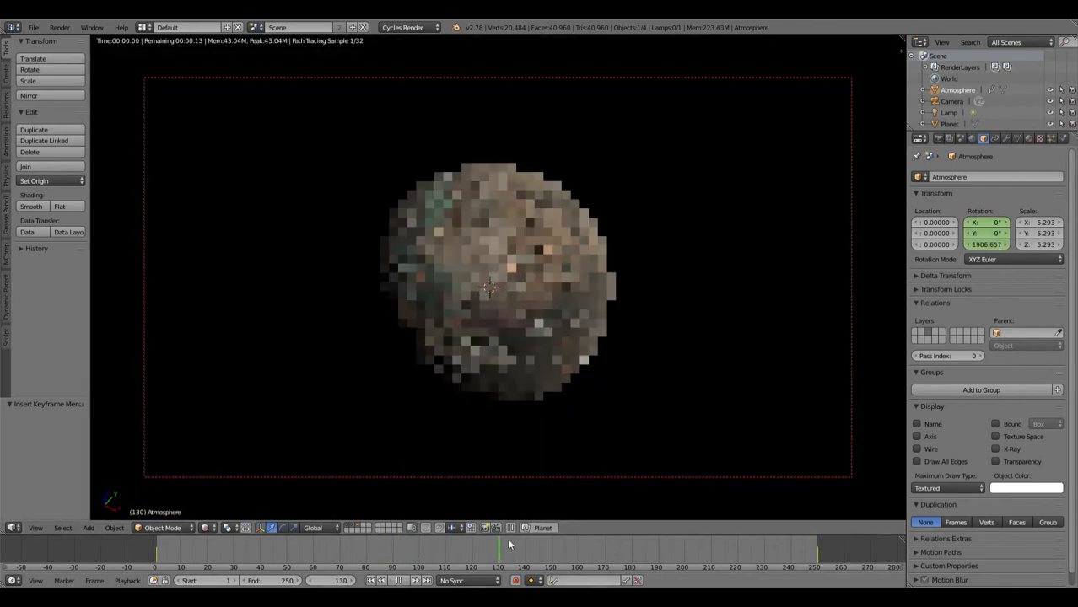
pyautogui.hotkey('alt', 'a')
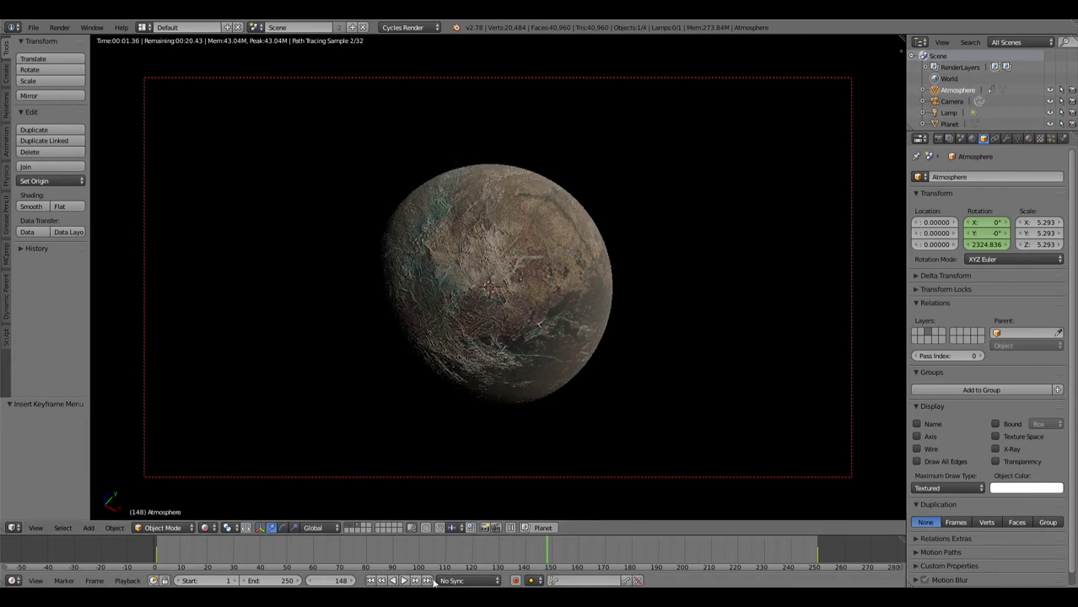
pyautogui.click(371, 580)
pyautogui.hotkey('shift', 'z')
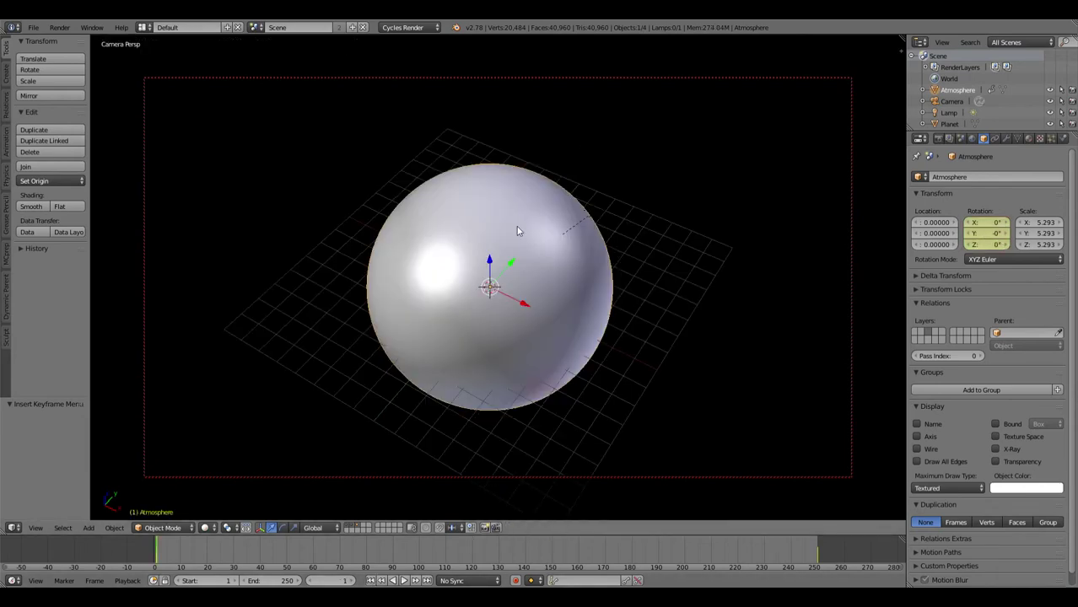
pyautogui.moveTo(371, 550)
pyautogui.mouseDown()
pyautogui.moveTo(496, 549)
pyautogui.moveTo(472, 549)
pyautogui.mouseUp()
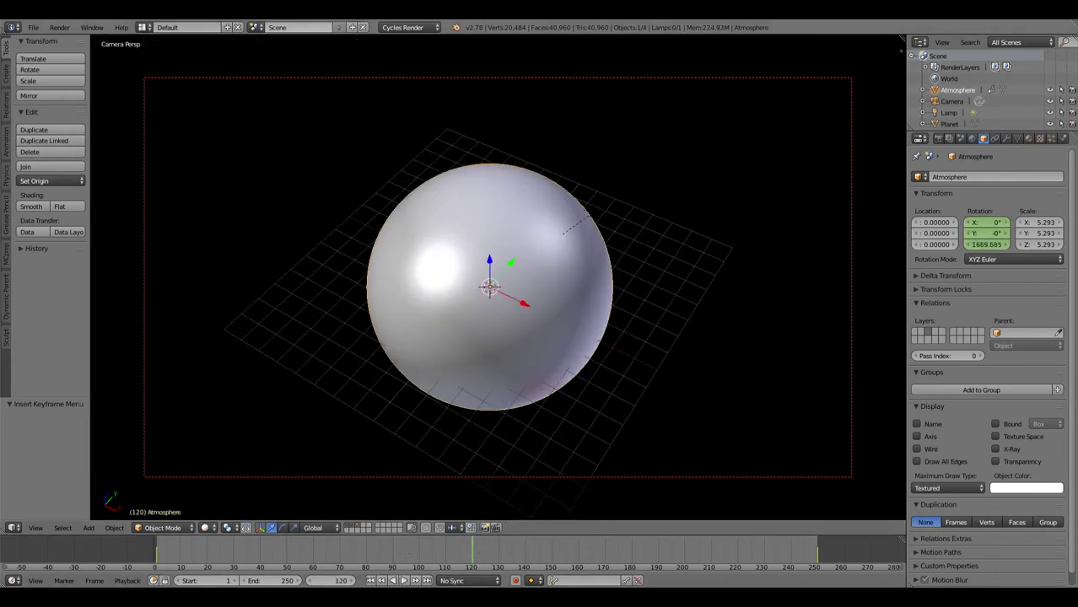